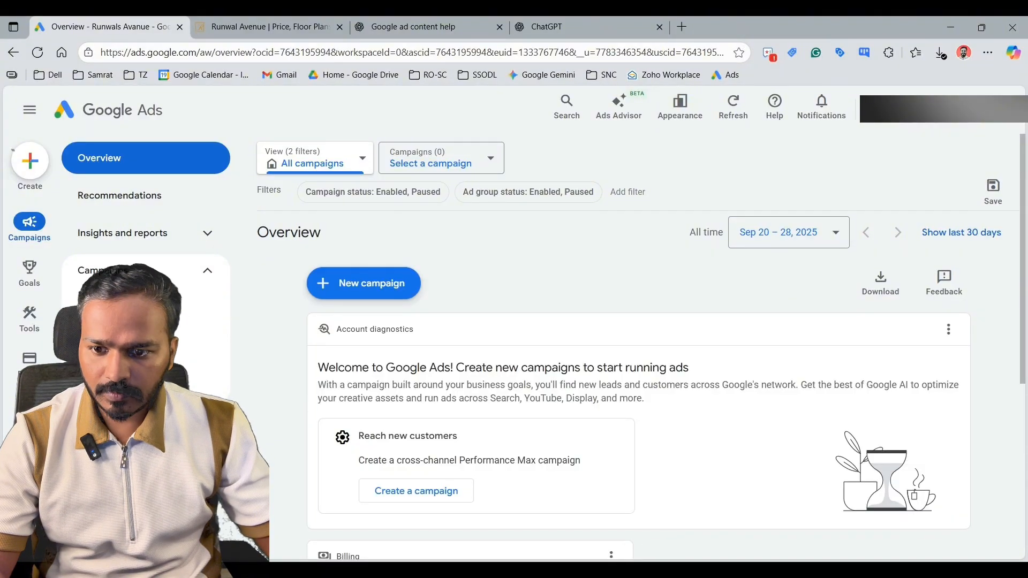
- Open the campaigns list and start creating a new campaign
click(126, 308)
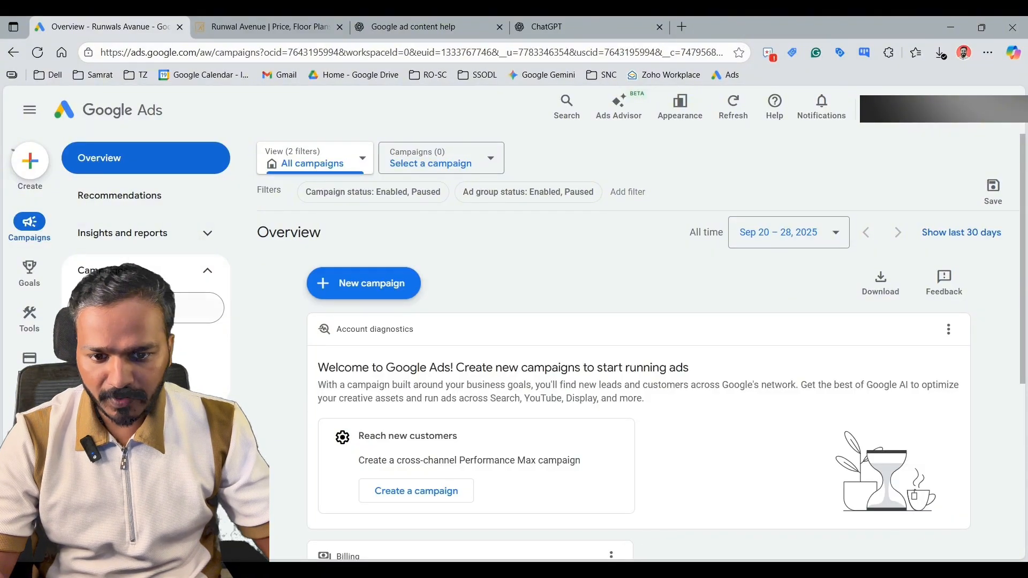
scroll(544, 282, down, 3)
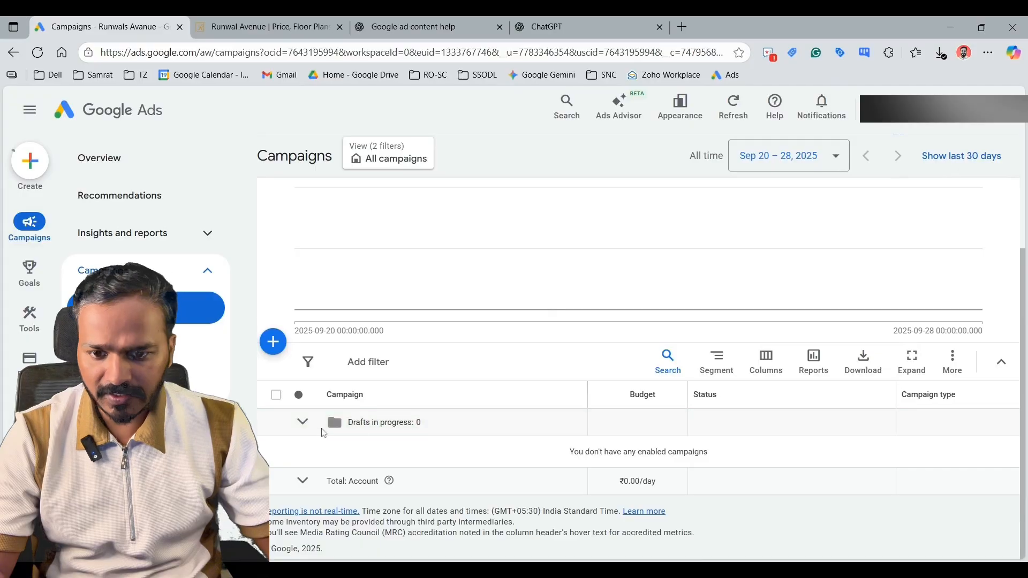
click(275, 343)
click(341, 369)
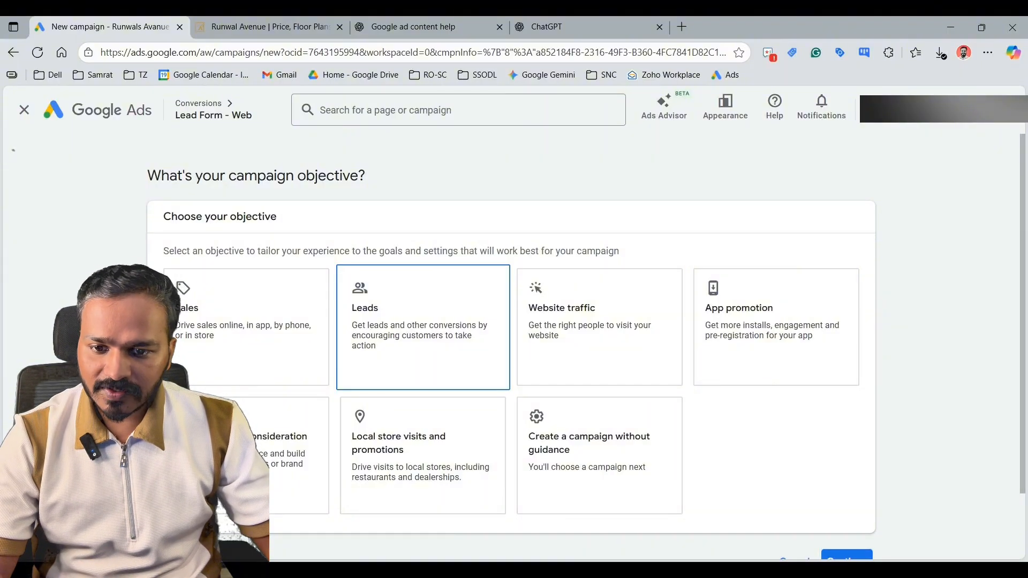
- Choose Leads as the campaign objective
click(430, 309)
scroll(696, 386, down, 4)
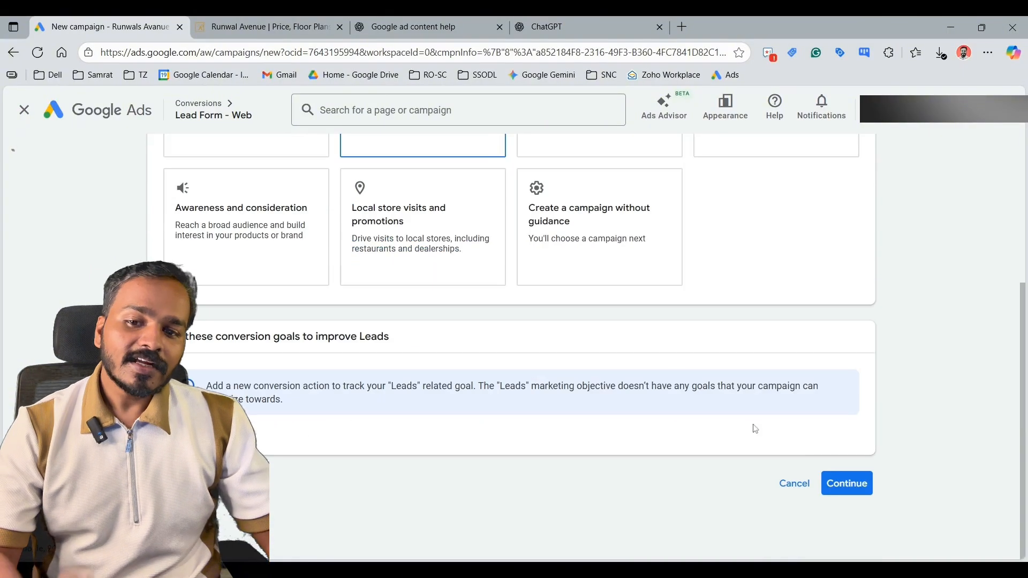
scroll(535, 348, up, 3)
scroll(407, 300, up, 2)
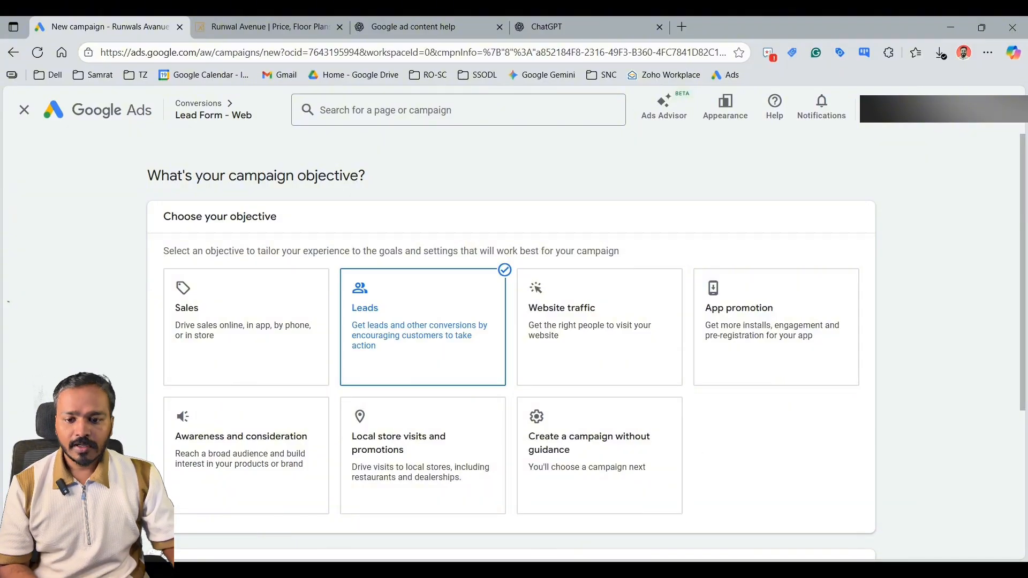
- Add Submit lead forms as the conversion goal for the Leads objective and continue to the campaign type
scroll(458, 326, down, 4)
scroll(459, 326, up, 3)
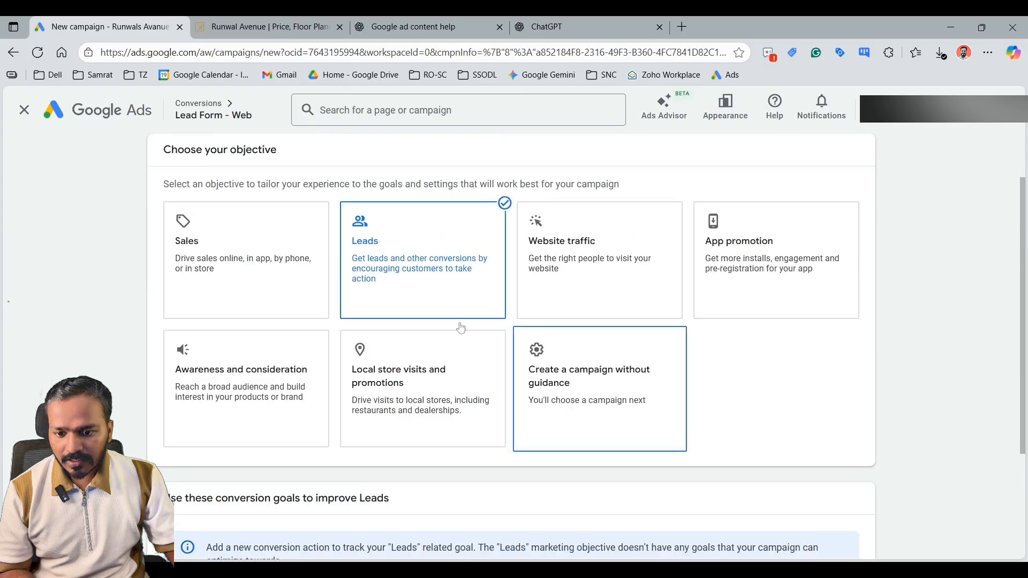
scroll(752, 328, down, 3)
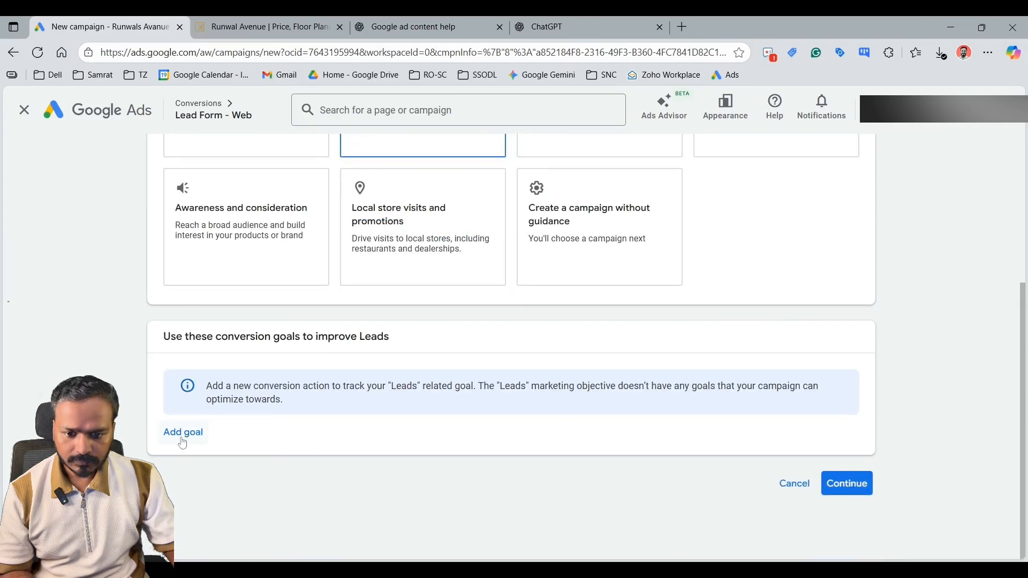
click(844, 482)
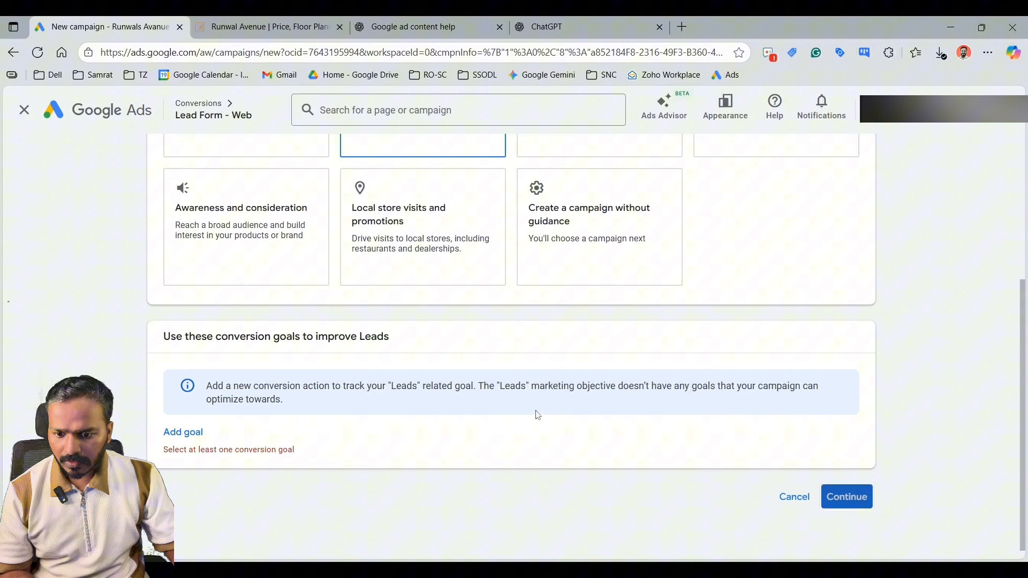
click(177, 438)
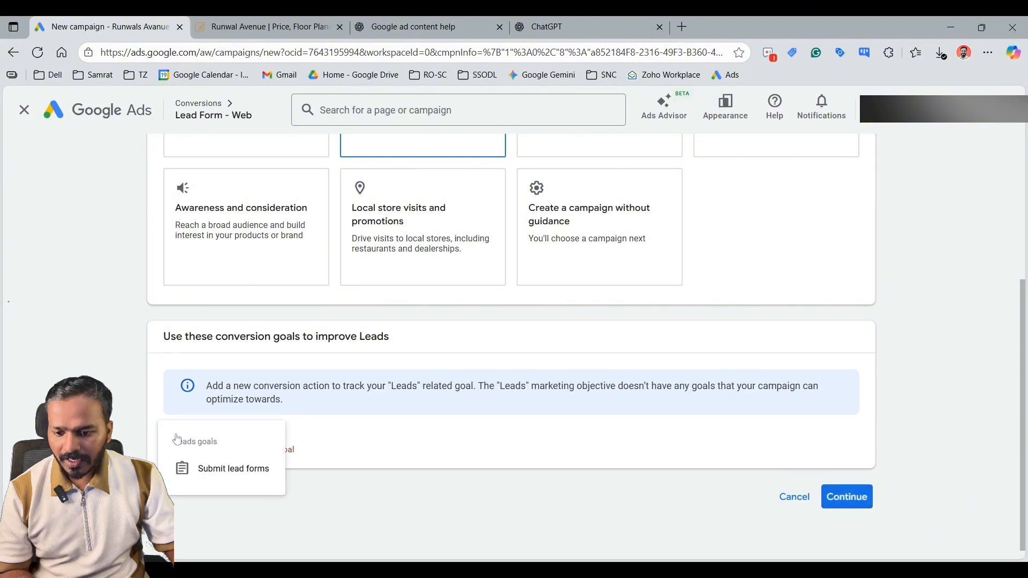
click(219, 471)
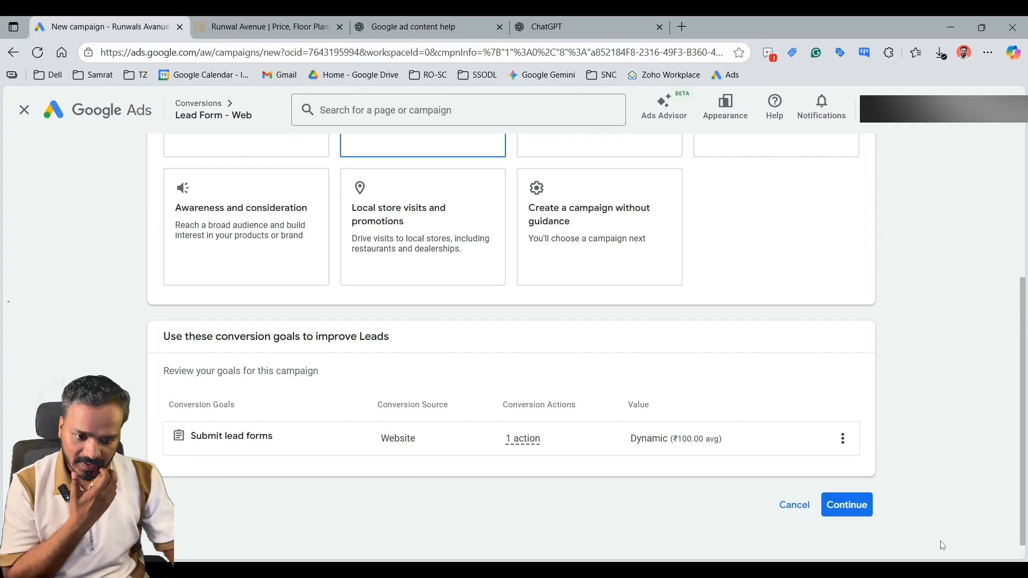
click(851, 505)
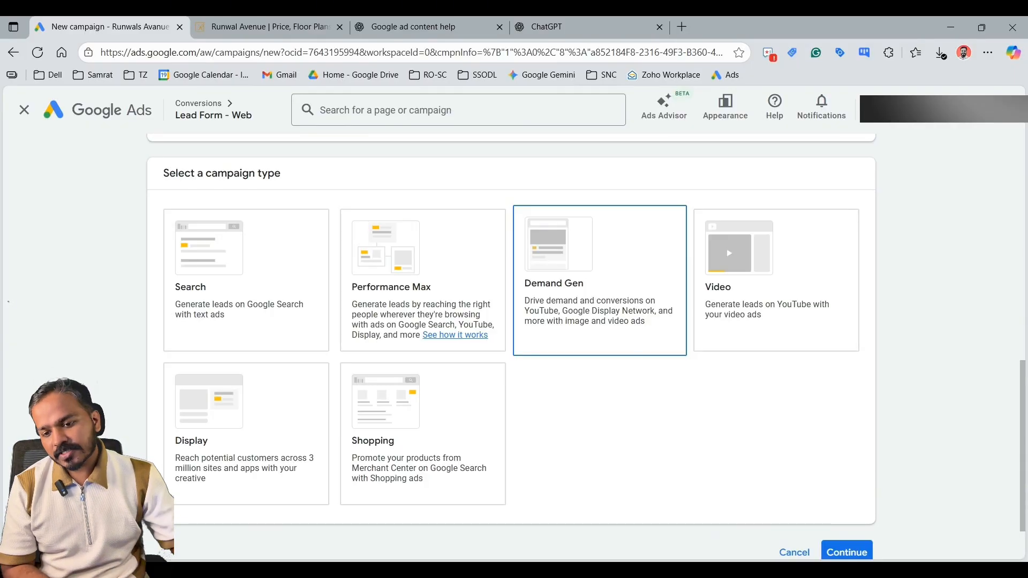
- Select the Search campaign type with Lead form submissions as the way to reach the goal
click(209, 279)
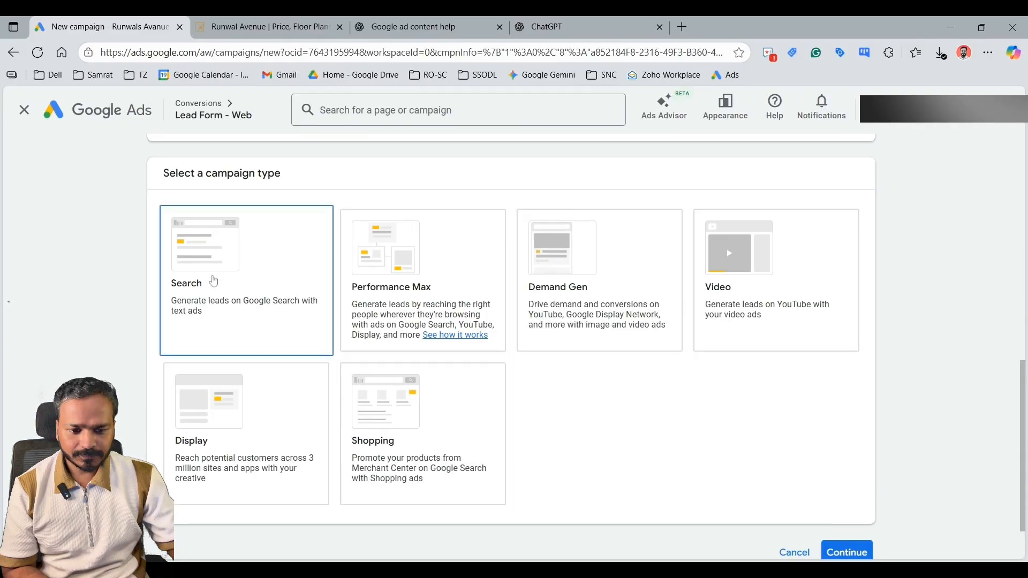
scroll(706, 473, down, 4)
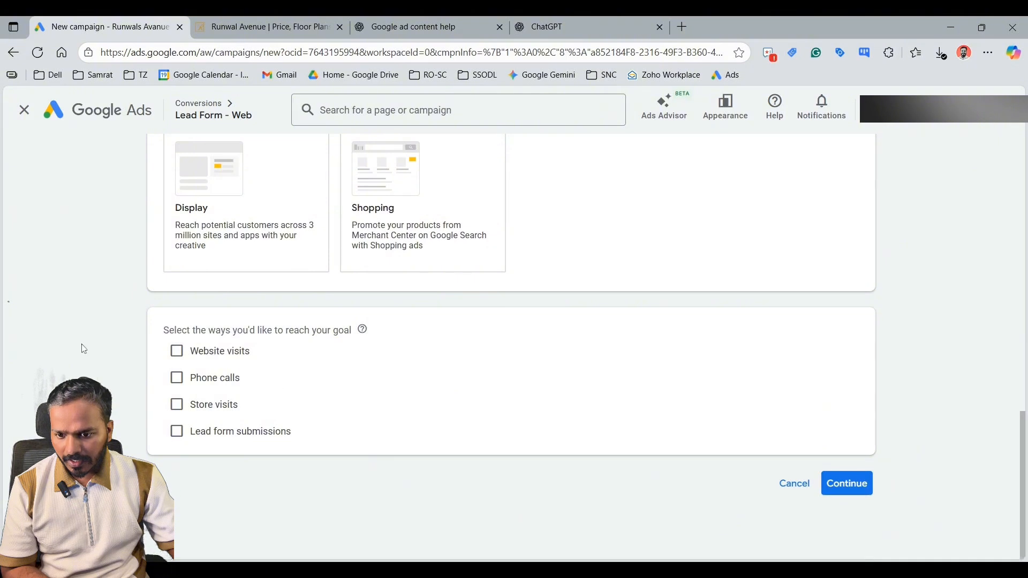
click(176, 431)
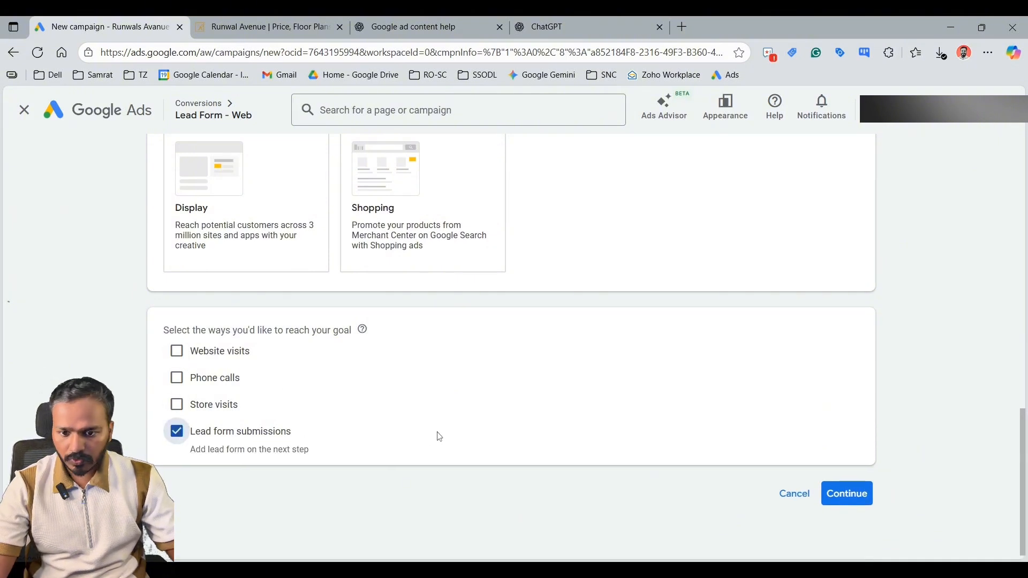
click(856, 496)
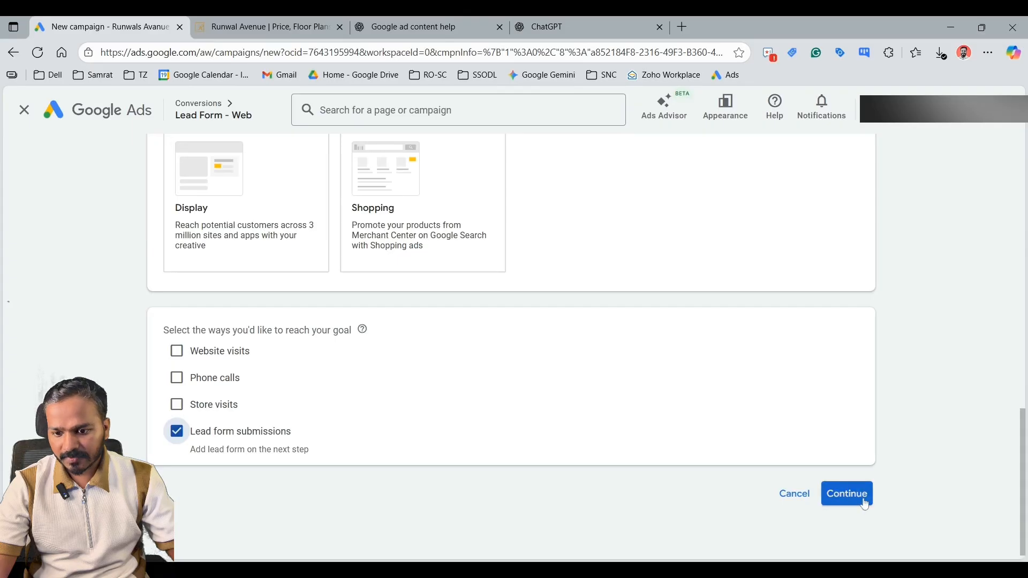
- Name the campaign "RA | Search | Mumbai" and continue to the bidding settings
click(273, 406)
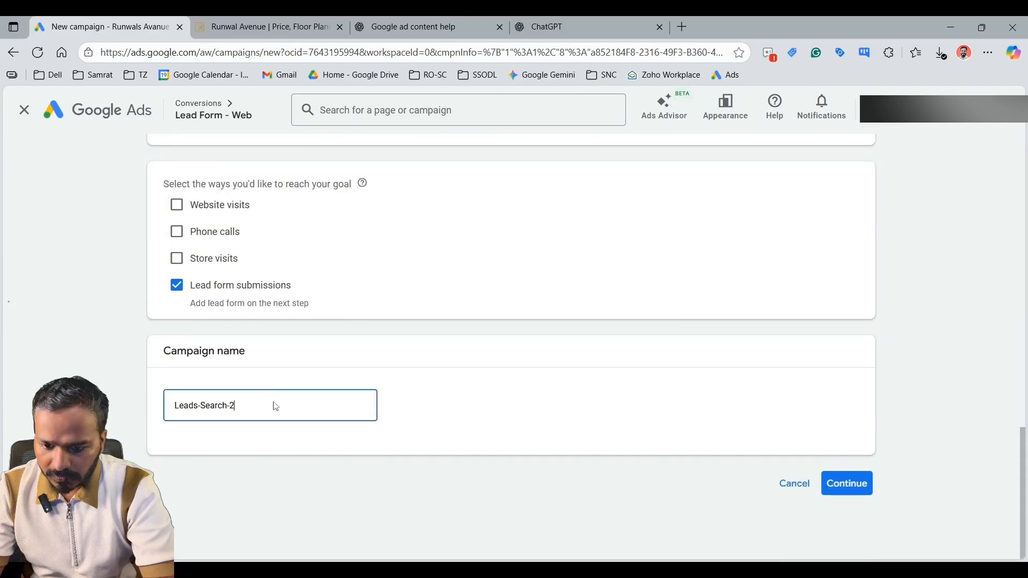
key(ctrl+a)
text(Sear)
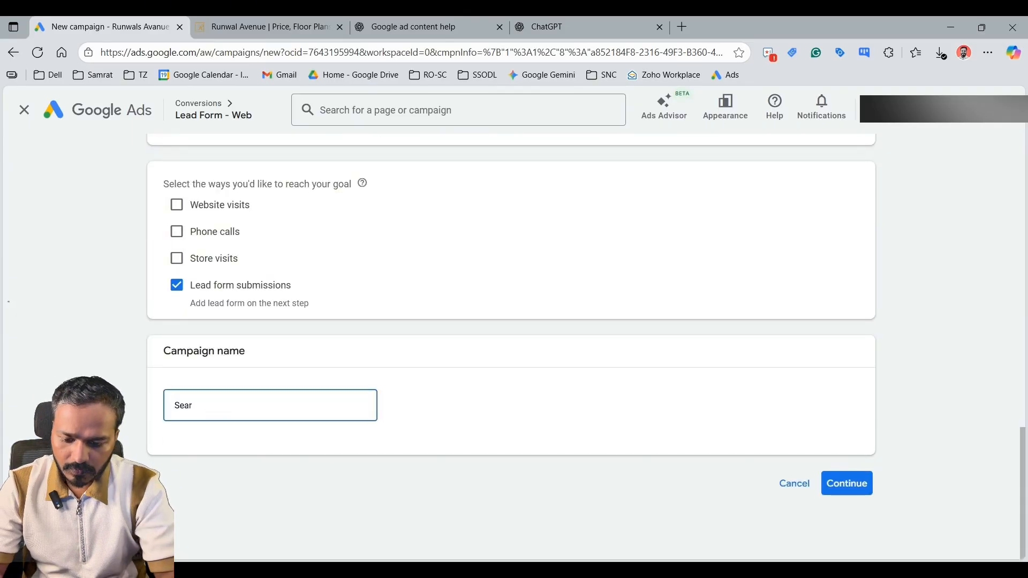
key(BackSpace)
key(BackSpace)
key(BackSpace)
key(BackSpace)
text(T)
key(BackSpace)
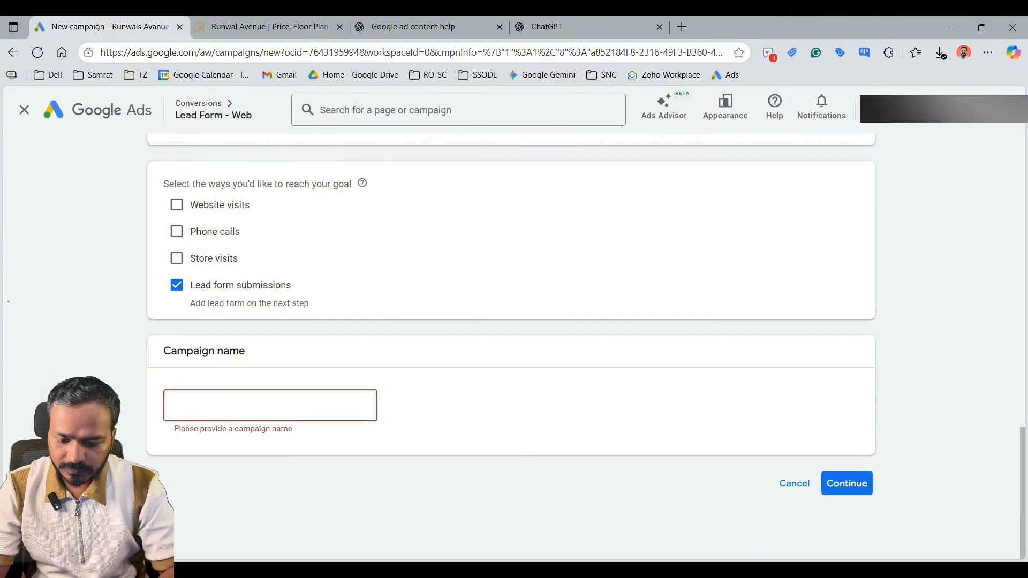
text(RA )
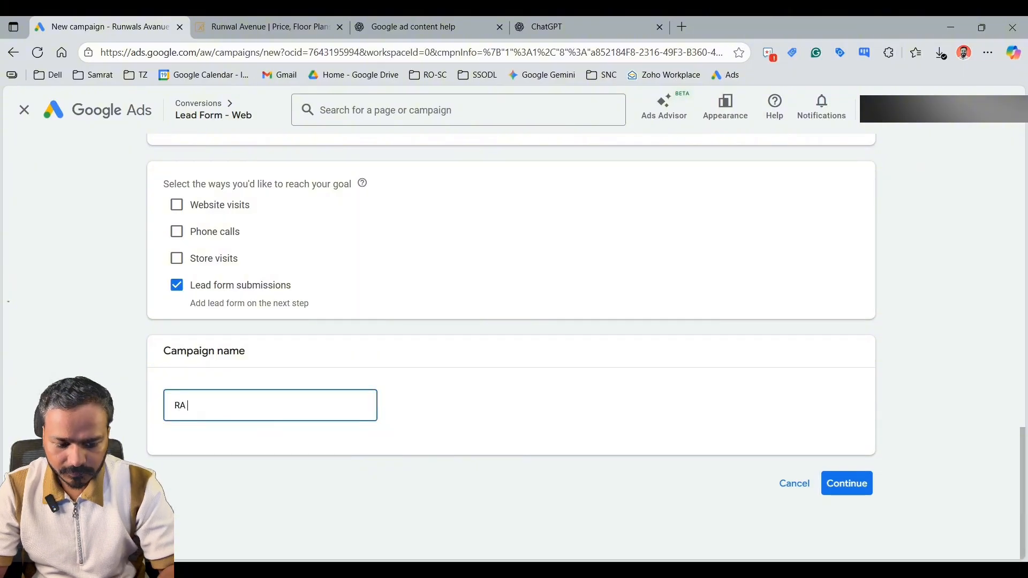
text(|)
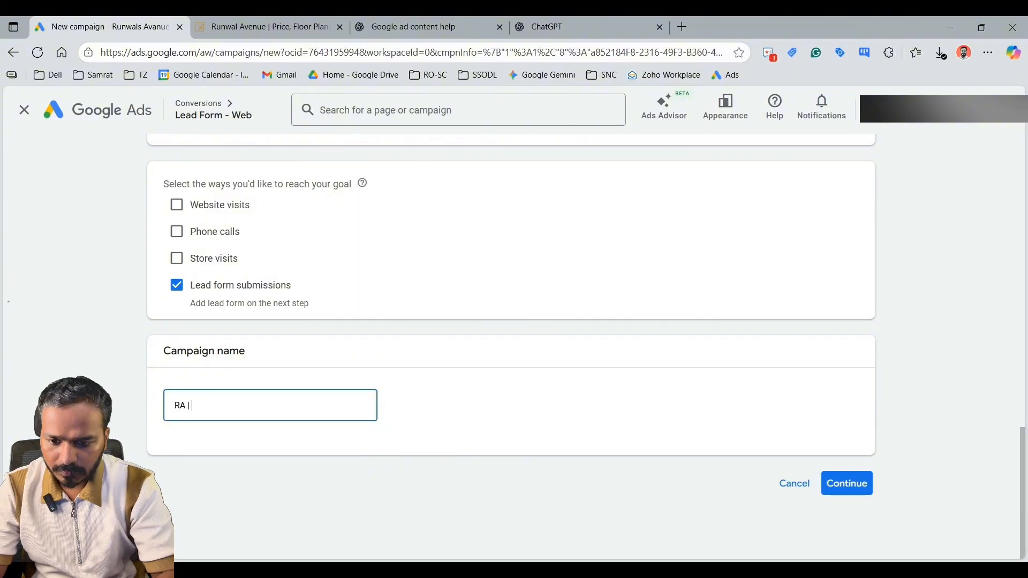
text( Sea)
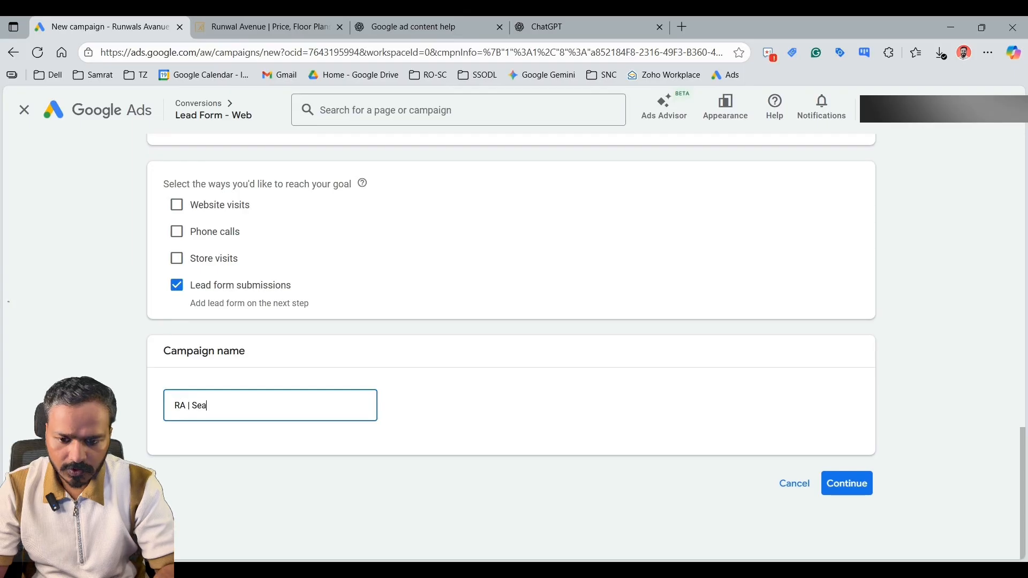
text(rch )
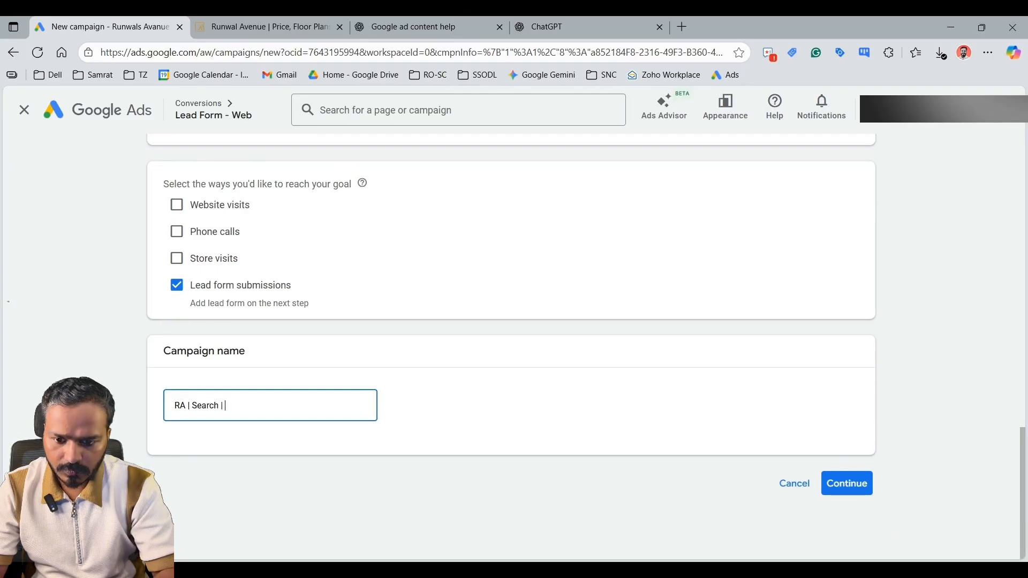
text(| Mumbai)
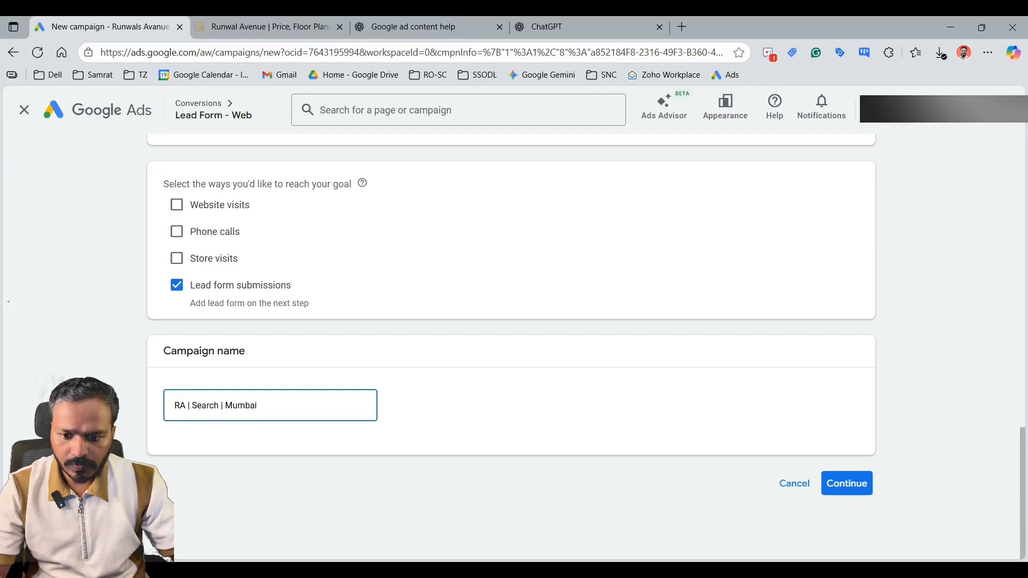
click(846, 483)
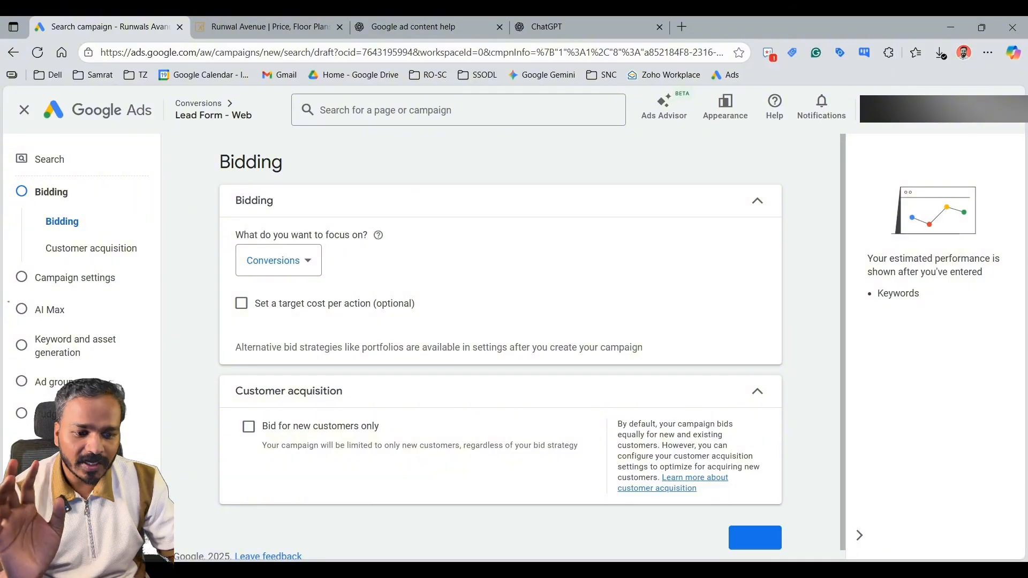
- Accept Conversions as the bidding focus and exclude both the Google Search Partners Network and the Google Display Network from the campaign
scroll(526, 347, down, 1)
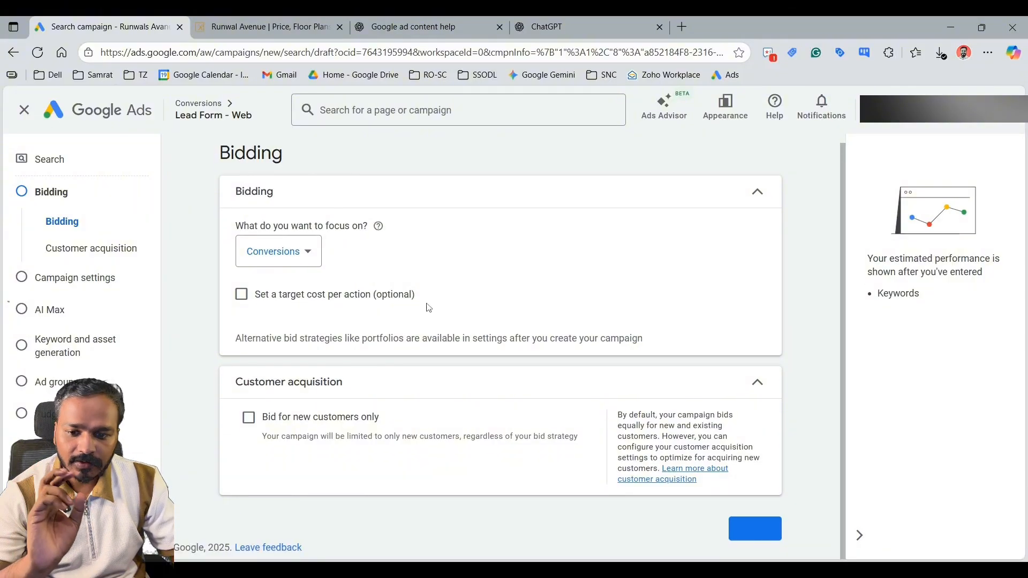
click(762, 537)
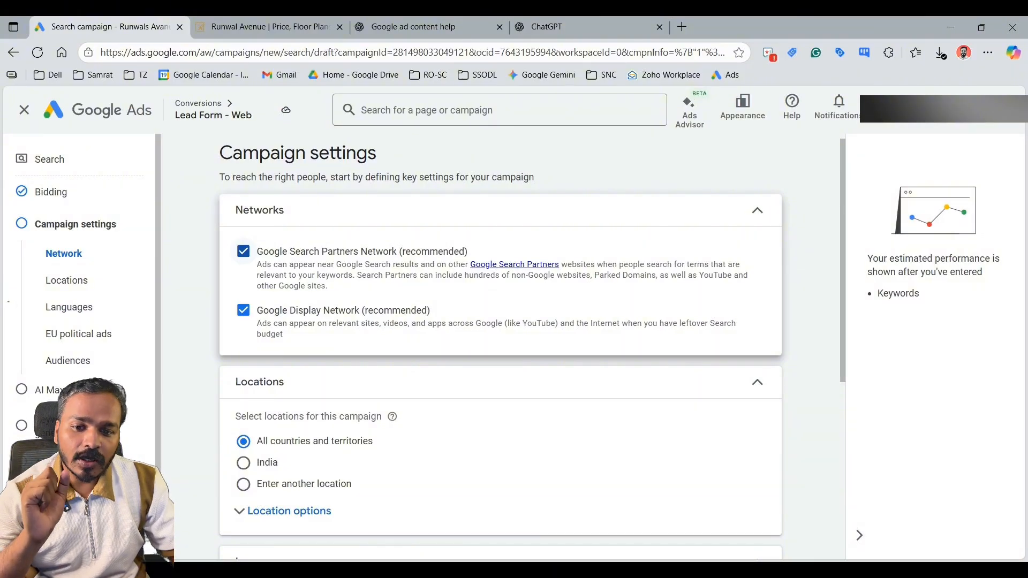
click(243, 251)
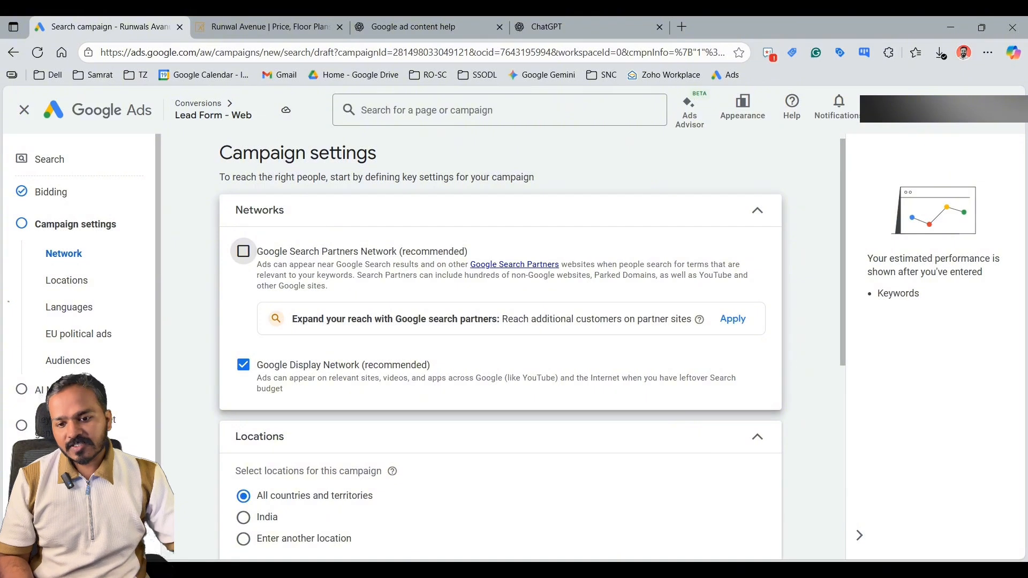
click(244, 366)
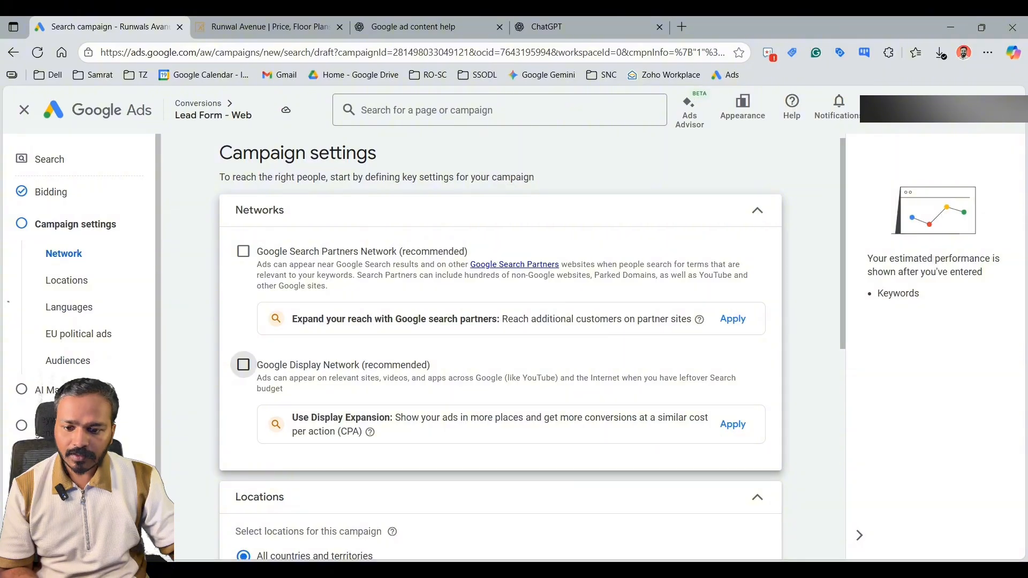
- Expand the location options and target another location, searching for "kanjurm" and including postal code 400042, Maharashtra, India
scroll(244, 372, down, 3)
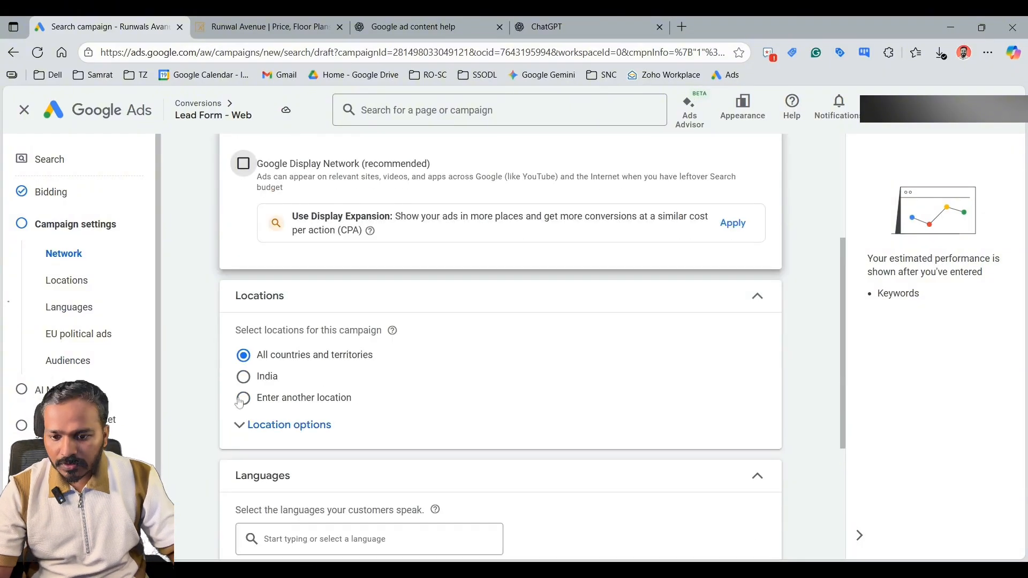
click(276, 426)
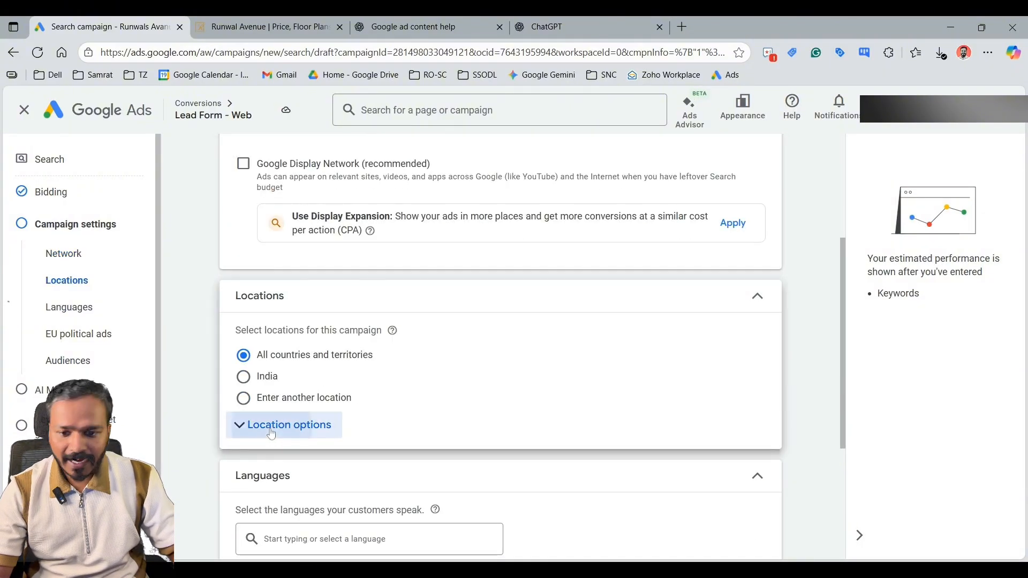
click(257, 332)
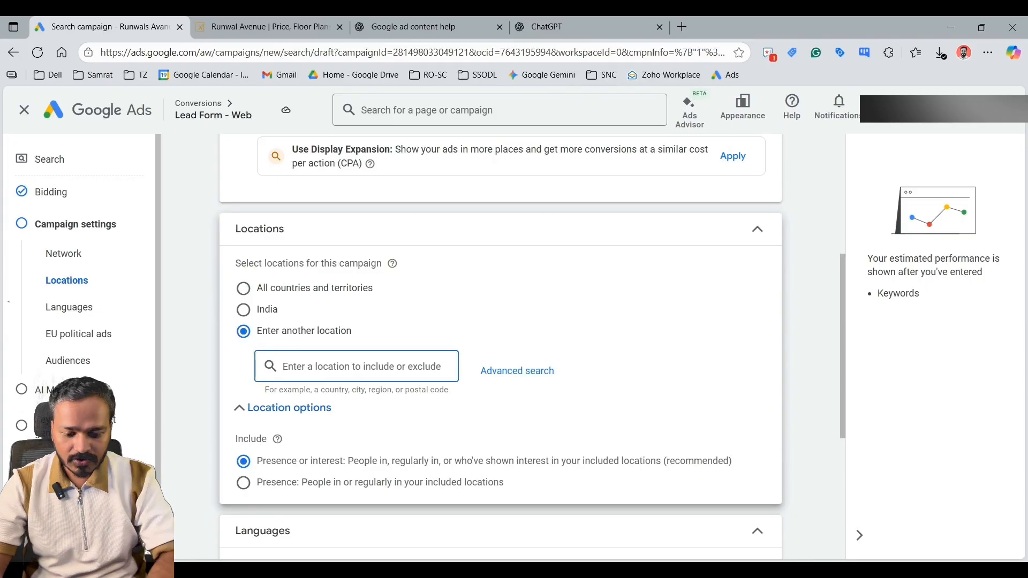
text(jan)
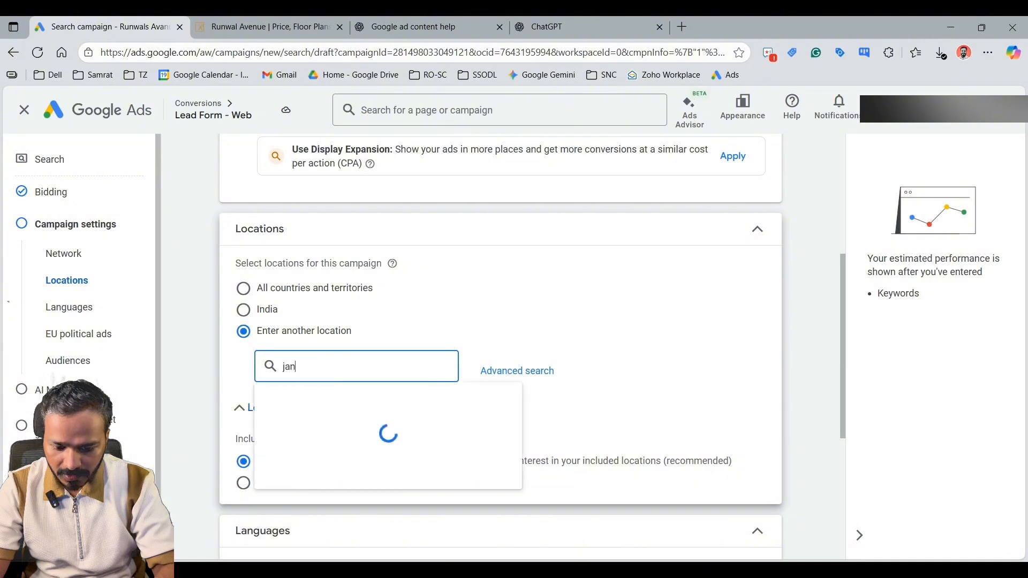
key(BackSpace)
key(BackSpace)
key(BackSpace)
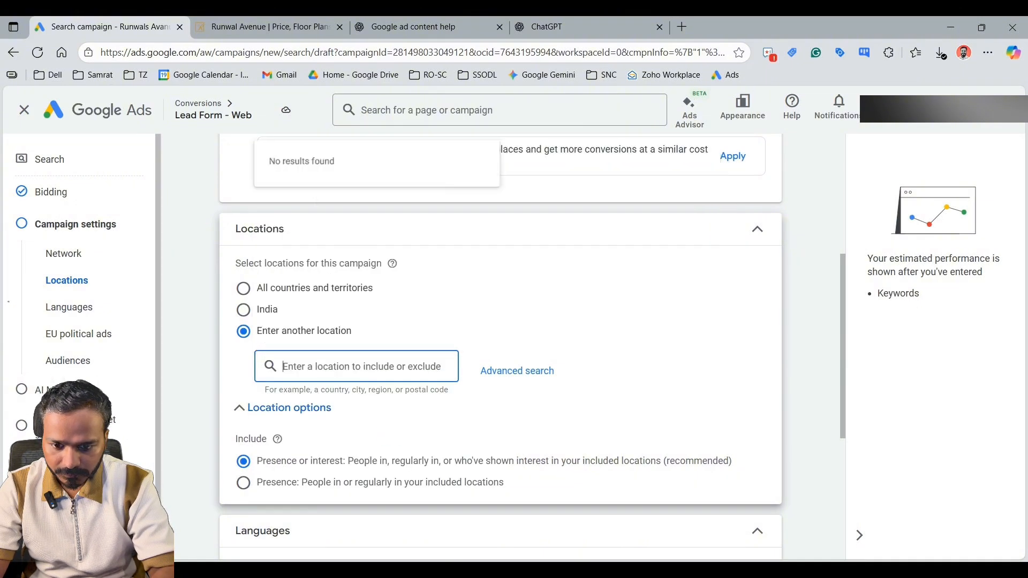
text(kanjurm)
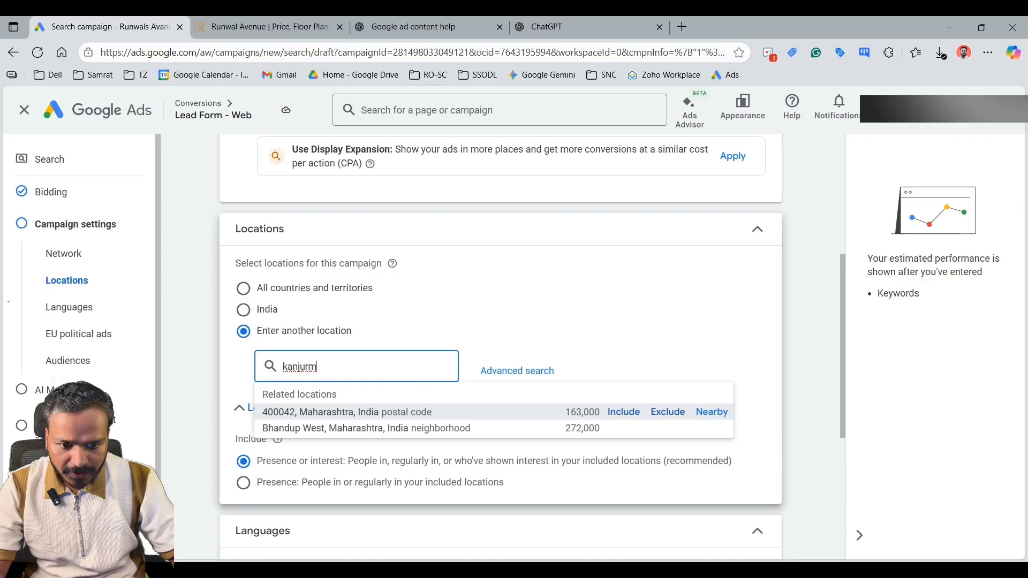
click(617, 416)
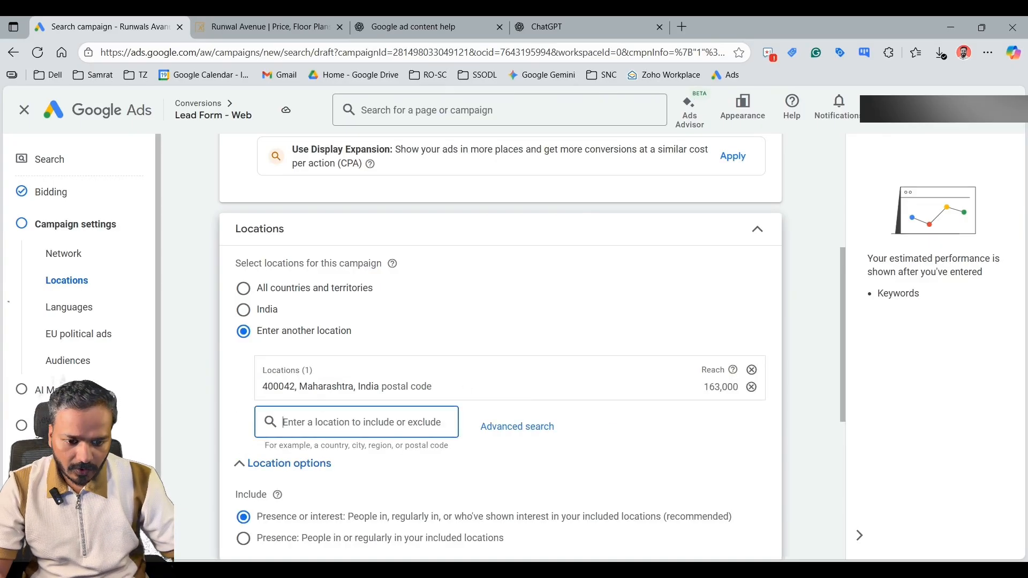
- Search the locations for "bhandup" and "kanjur", and include the Bhandup West, Maharashtra, India neighborhood
click(552, 569)
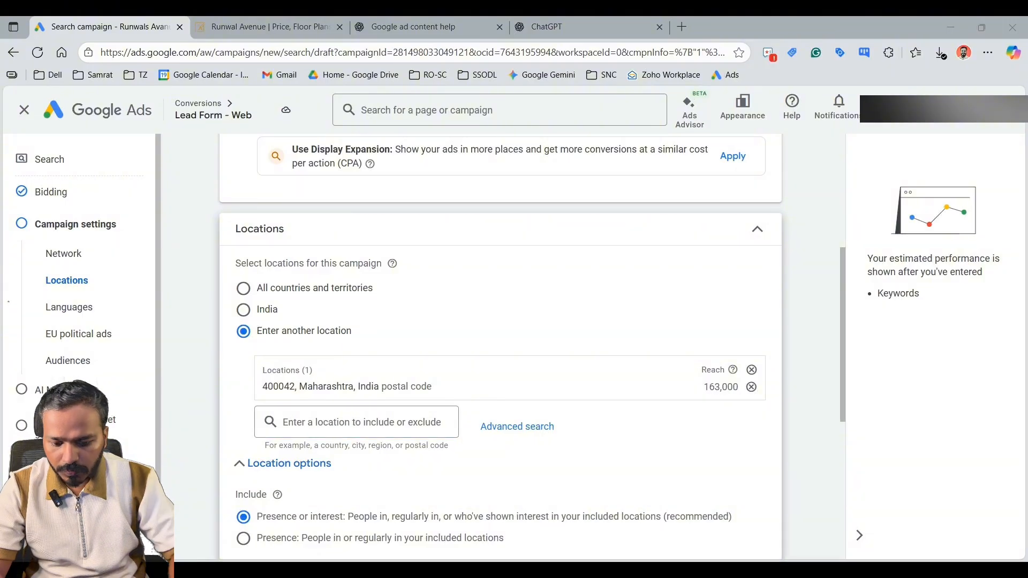
click(452, 292)
text(bhandup)
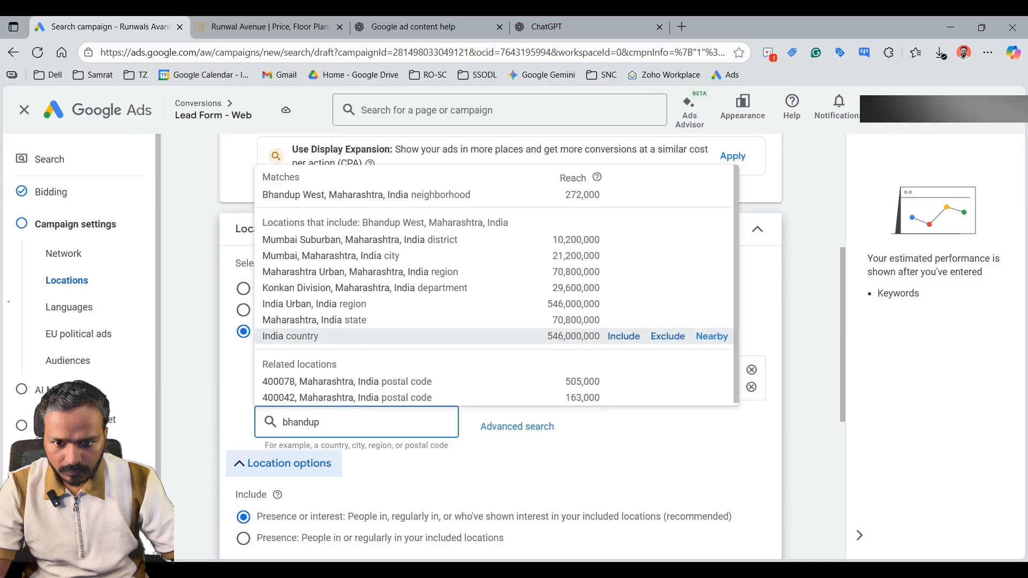
mouse_move(629, 201)
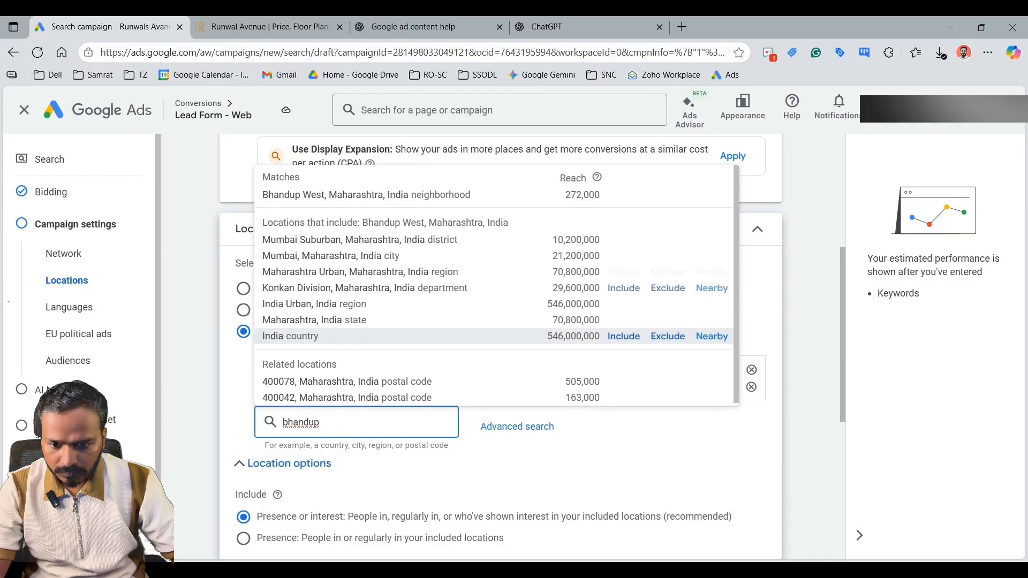
key(ctrl+a)
text(kanjurm)
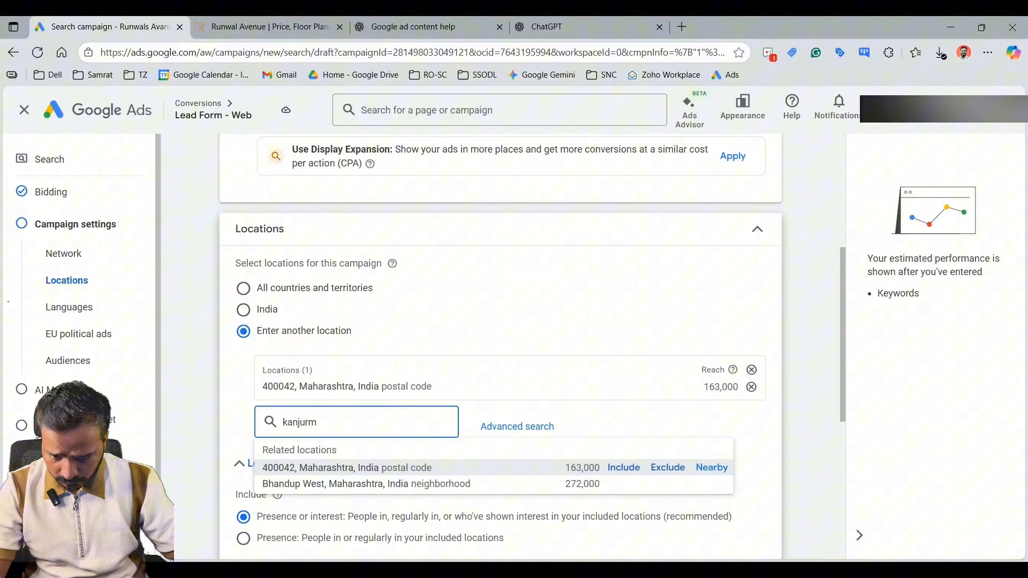
key(BackSpace)
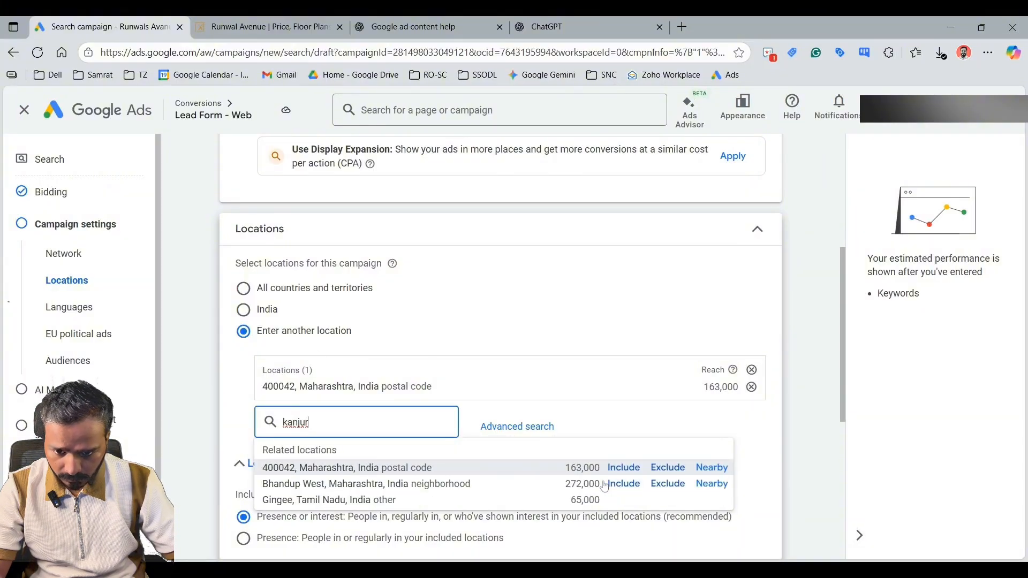
click(613, 485)
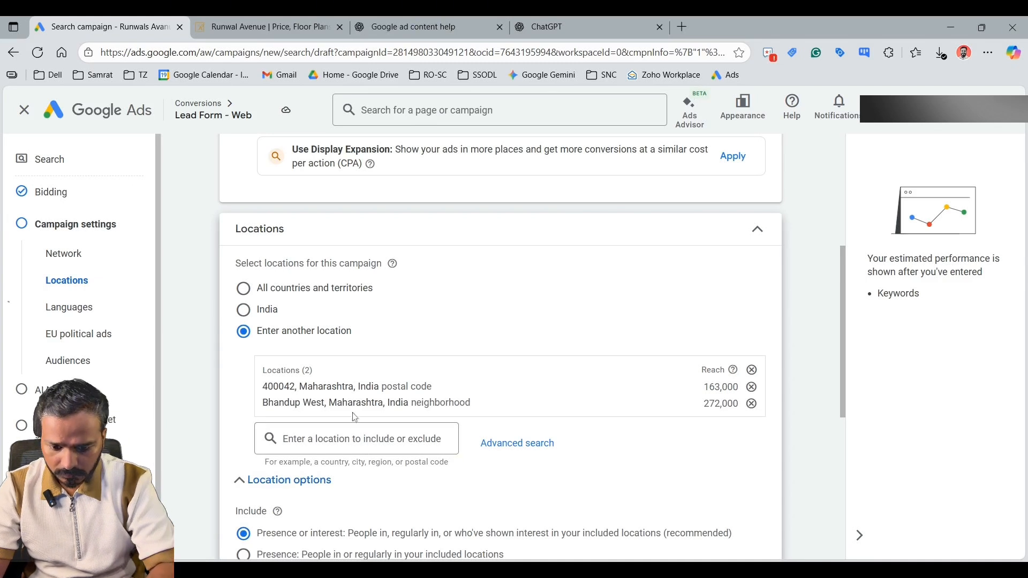
- Search the locations for "ghatkop" and include postal code 422214, Maharashtra, India
click(365, 450)
text(ghatkop)
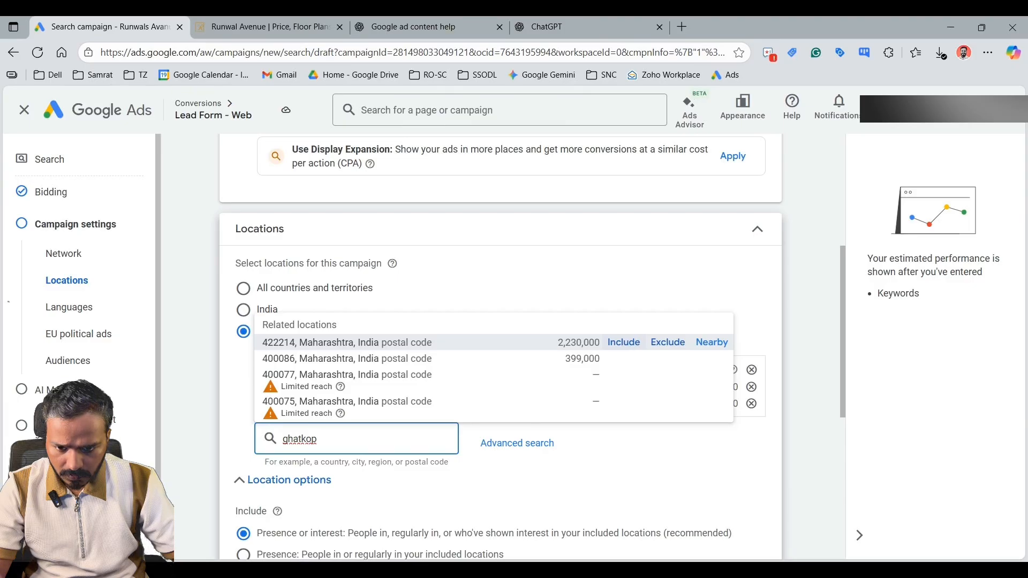
click(624, 342)
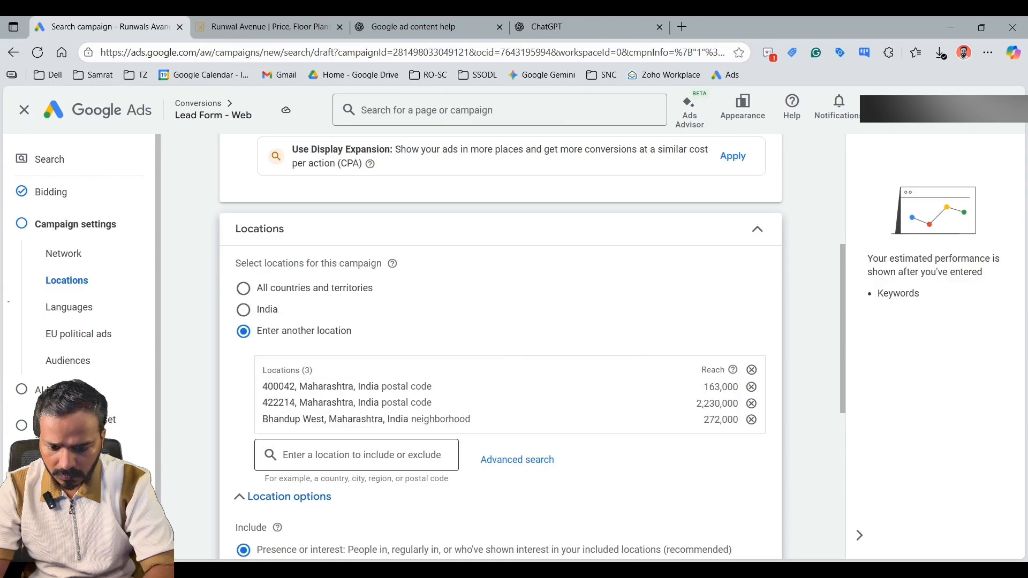
text(ghatkoper)
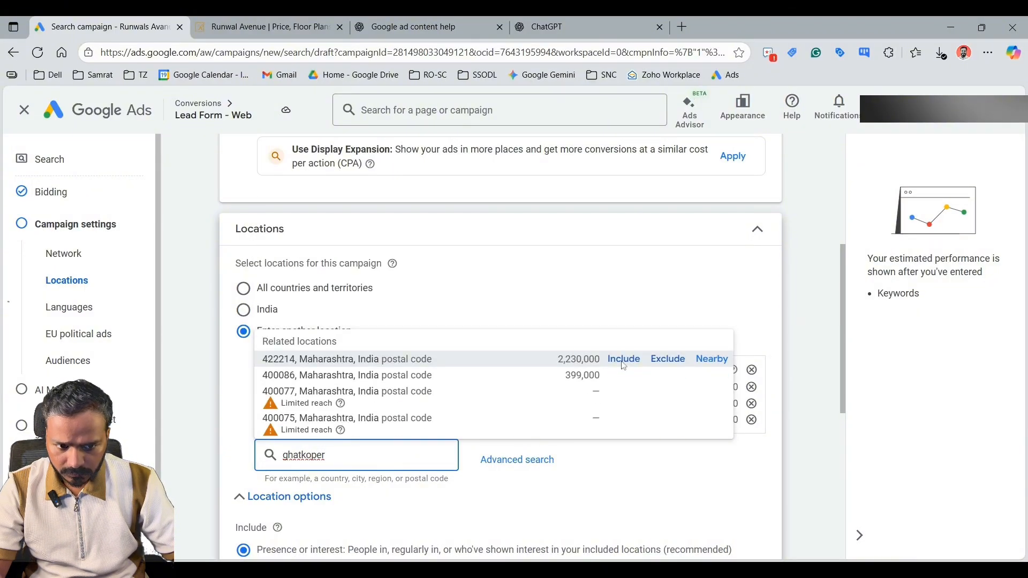
click(348, 468)
key(ctrl+a)
key(BackSpace)
- Search the locations for "powai" and include postal code 400076, Maharashtra, India
key(alt+Tab)
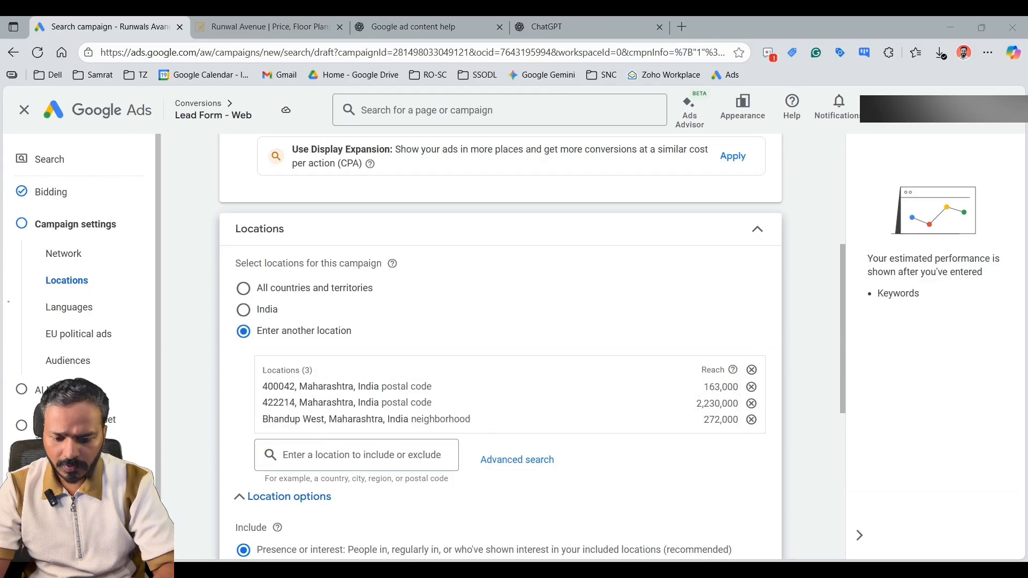
key(alt+Tab)
text(powa)
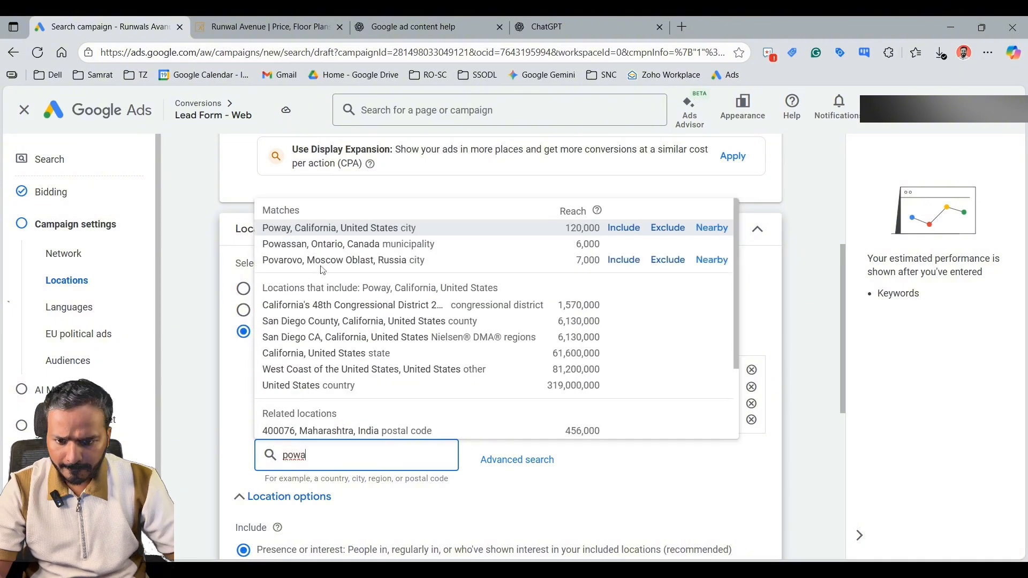
text(i)
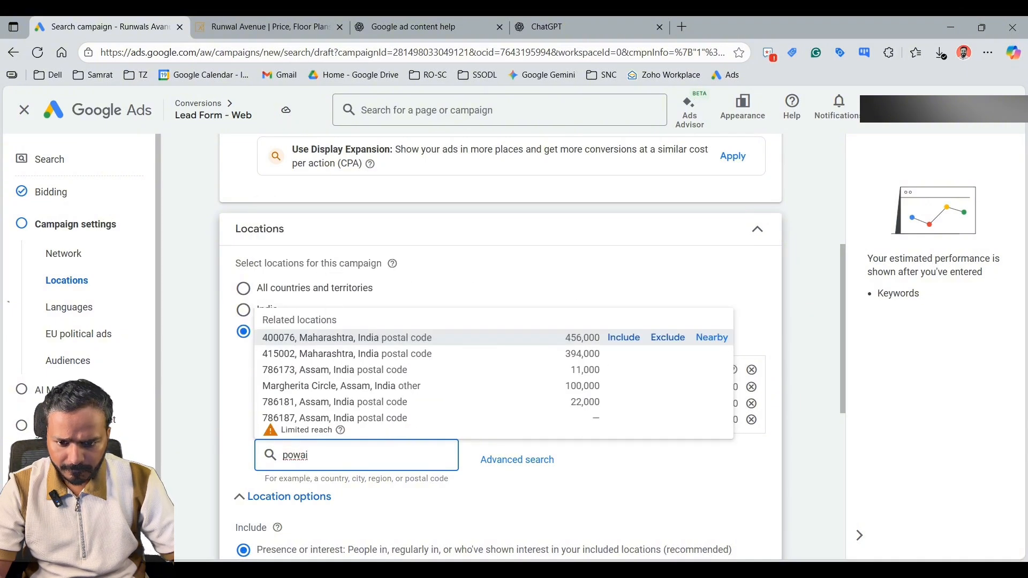
click(621, 338)
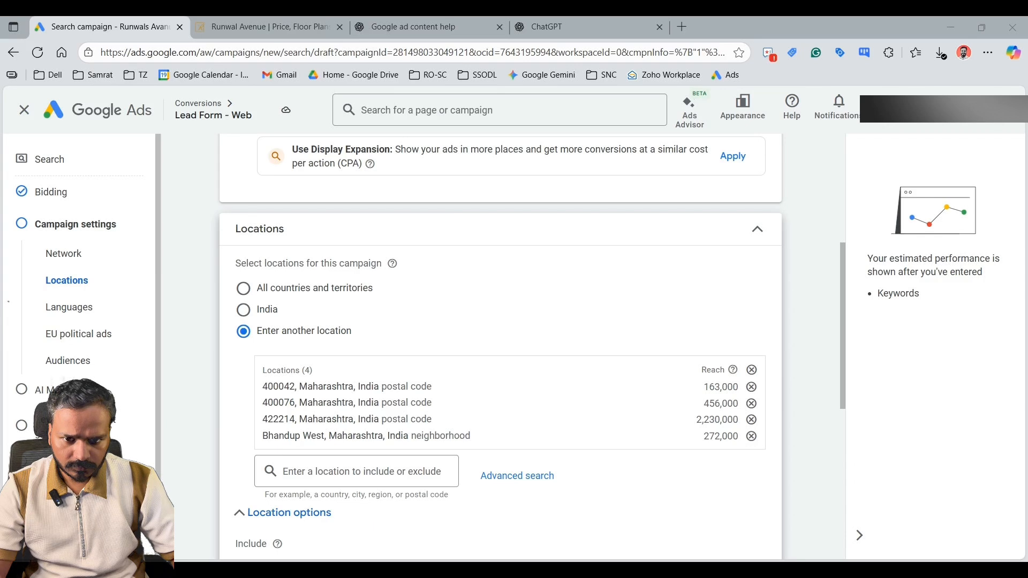
- Expand the EU political ads settings and check the campaign's declaration
key(alt+Tab)
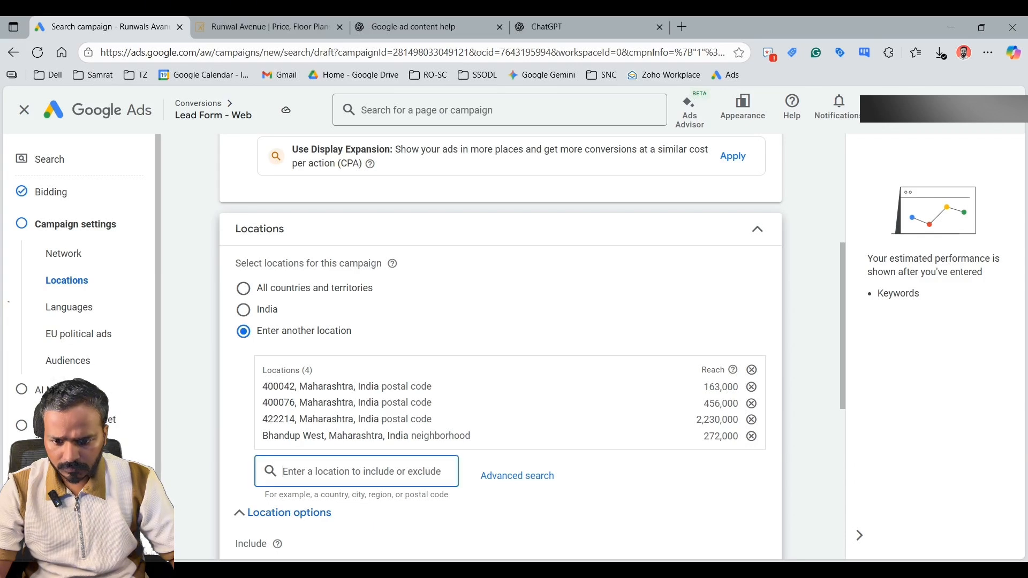
scroll(387, 344, down, 1)
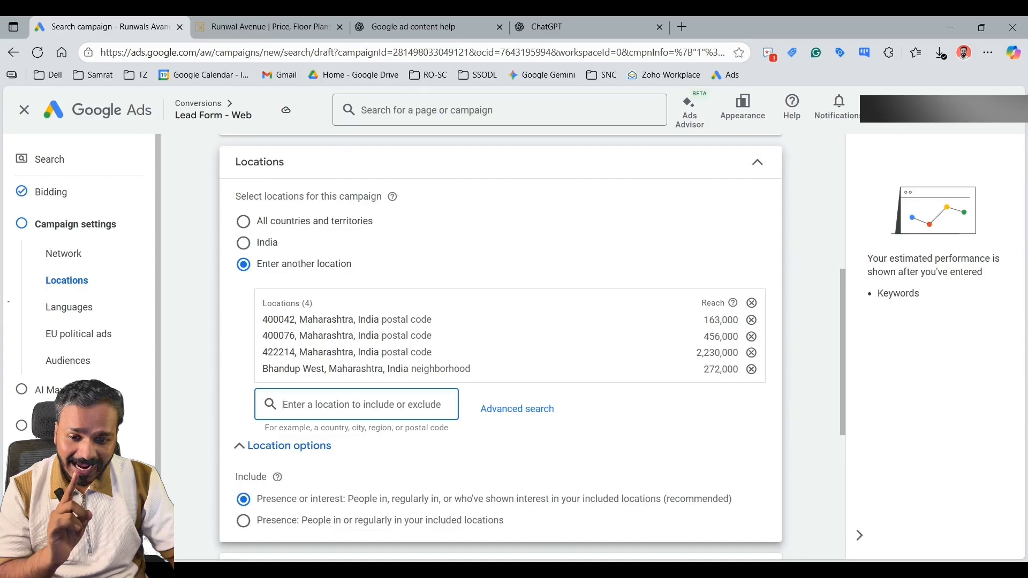
scroll(297, 445, down, 1)
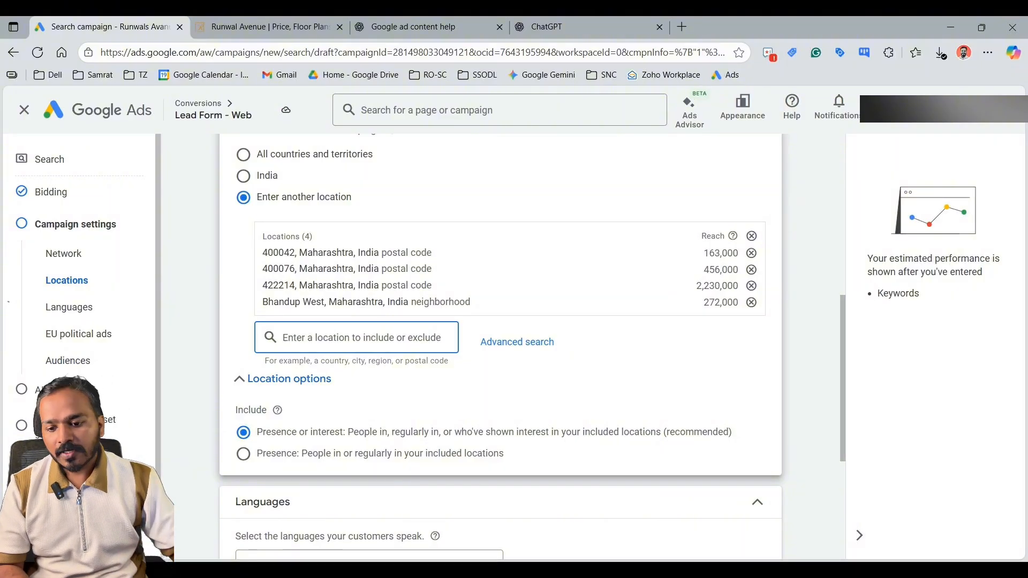
scroll(353, 461, down, 5)
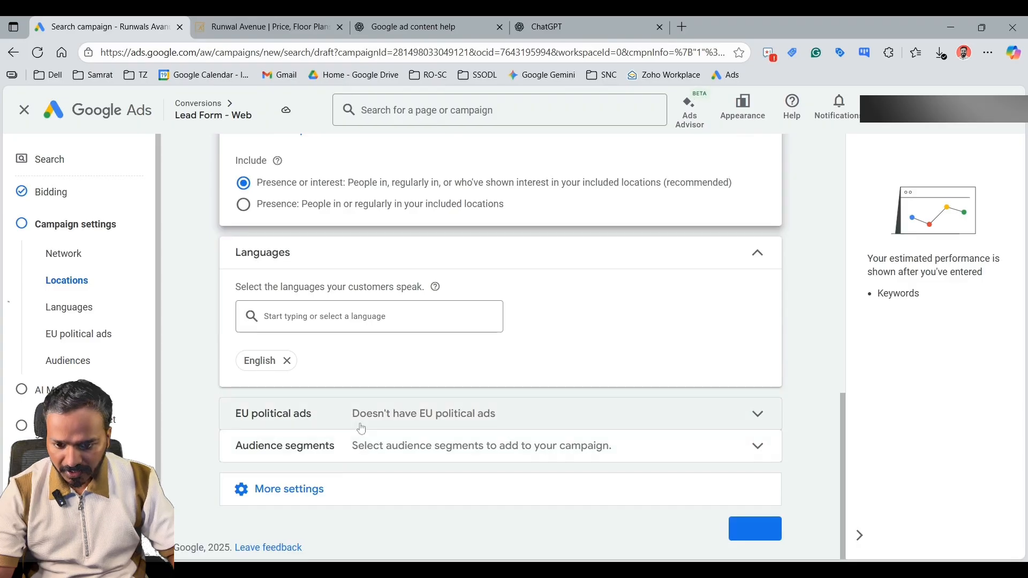
click(362, 428)
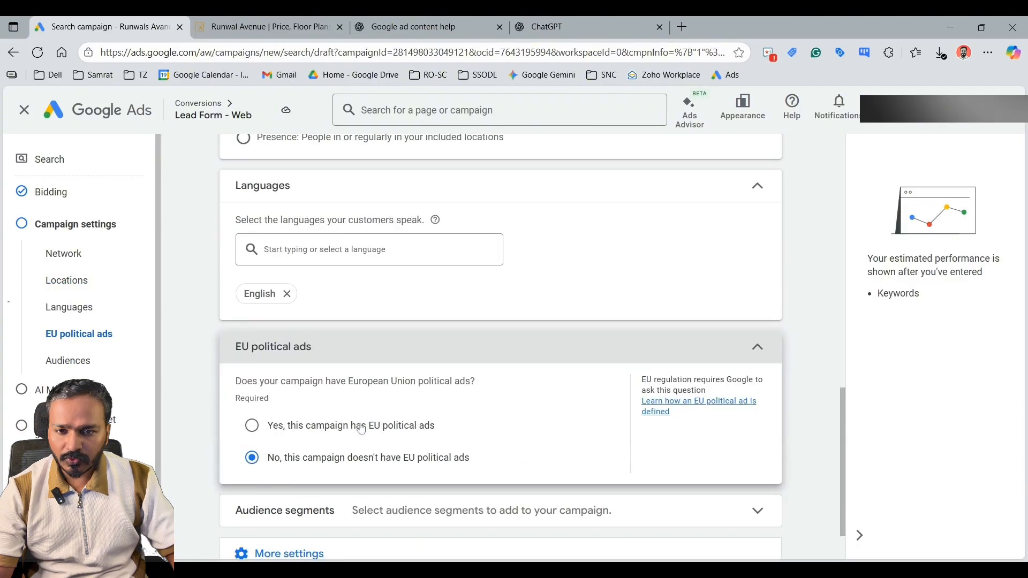
scroll(401, 425, down, 1)
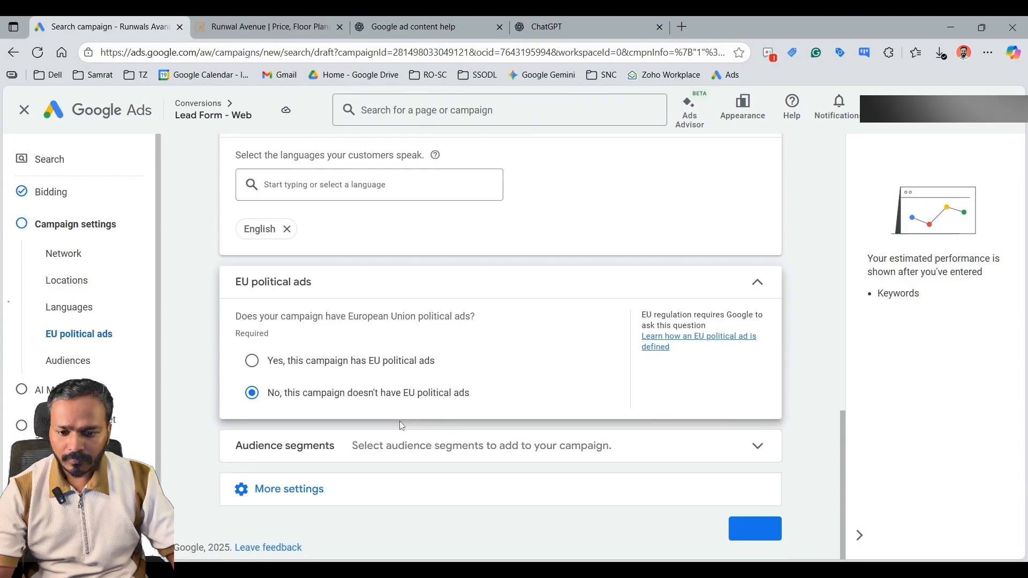
- Expand the audience segments and switch the campaign's targeting setting to Targeting
click(379, 456)
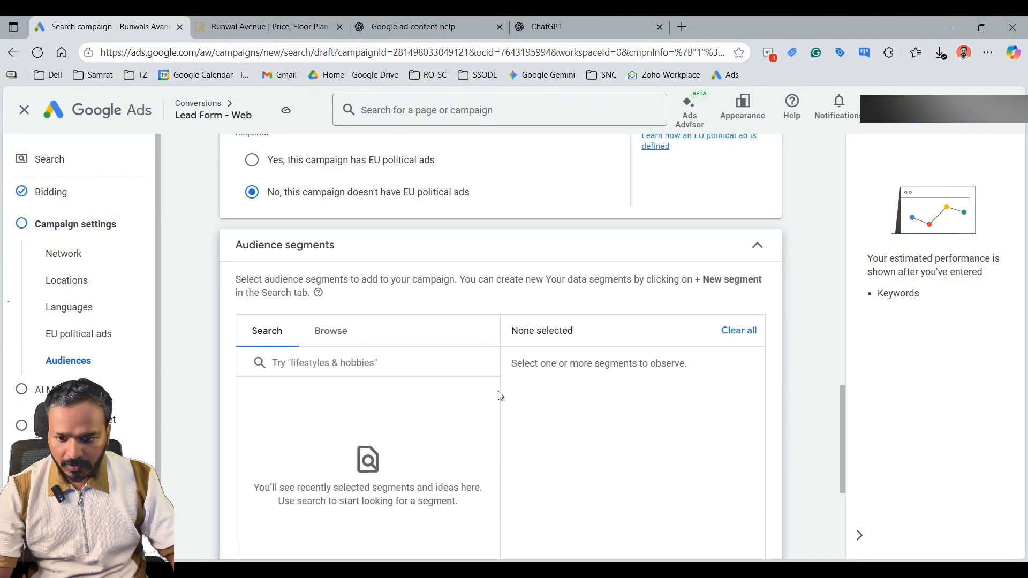
scroll(501, 396, down, 3)
scroll(502, 396, down, 1)
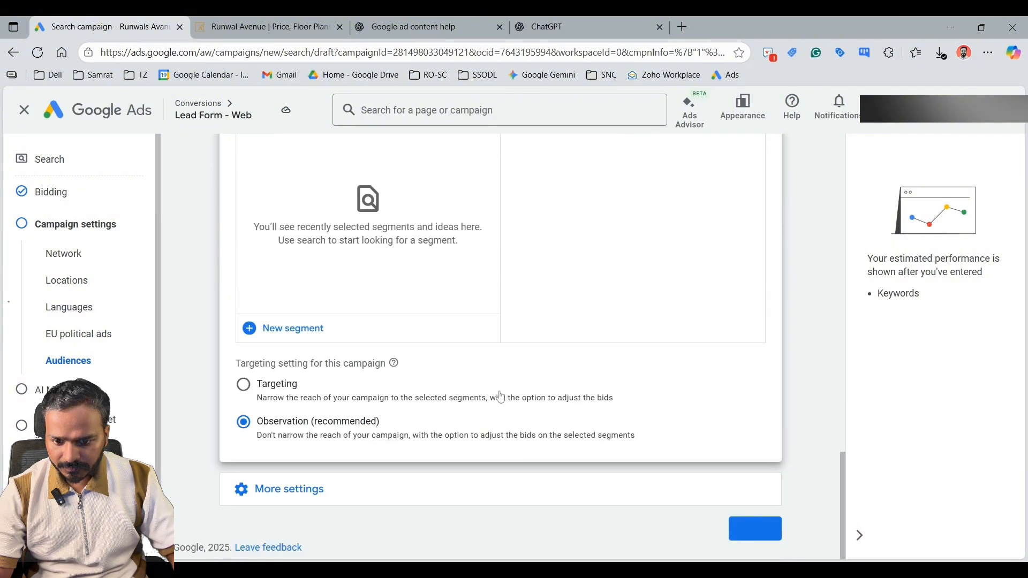
click(244, 385)
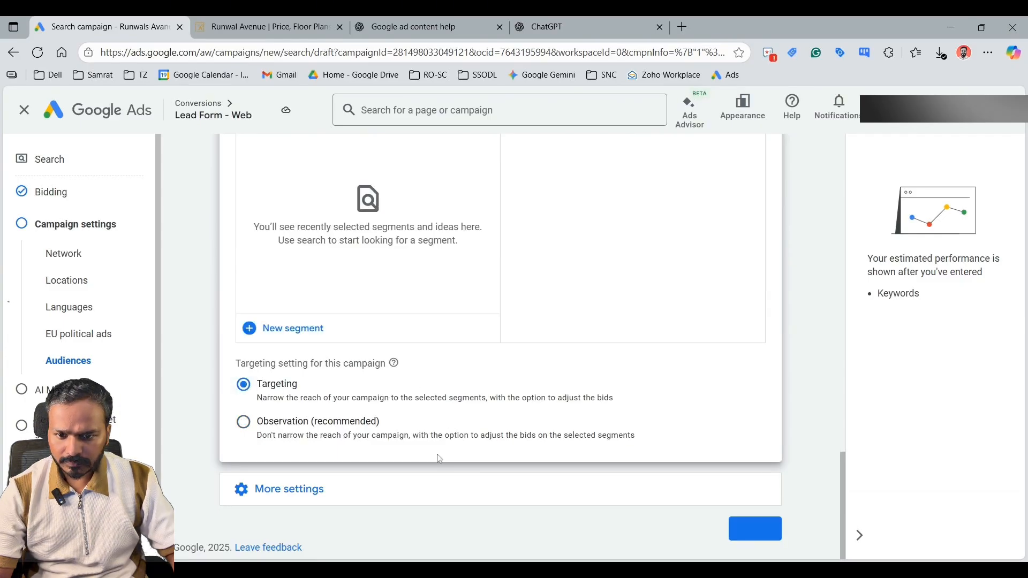
- Look through the audience segment categories available for browsing and return to the segment search
scroll(437, 454, up, 2)
click(343, 237)
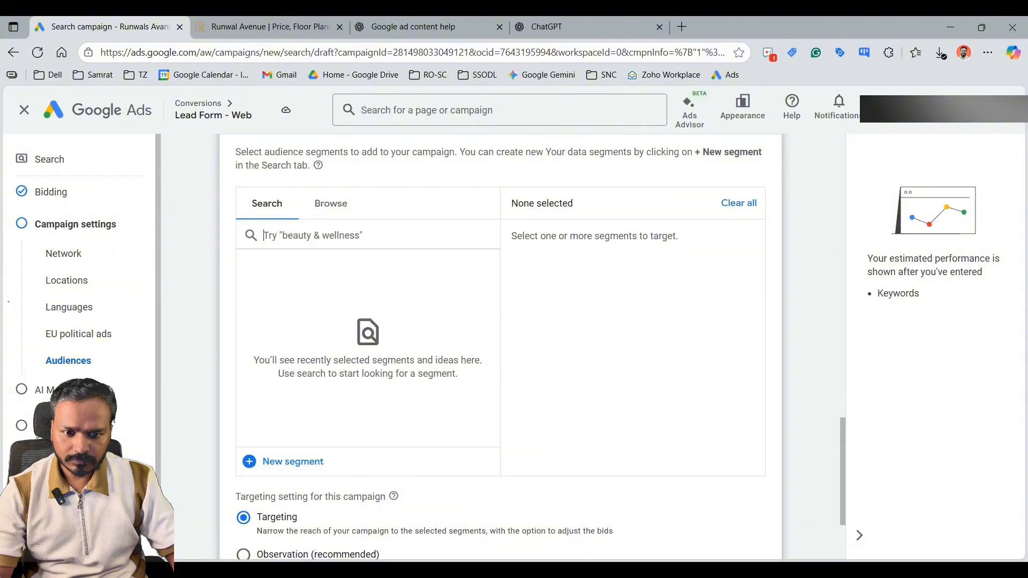
click(330, 209)
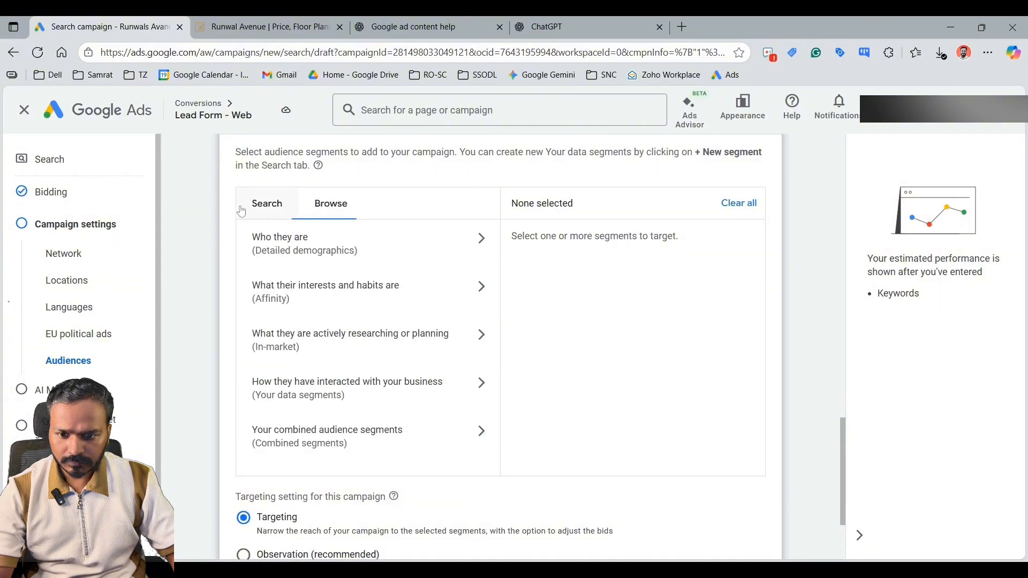
click(266, 209)
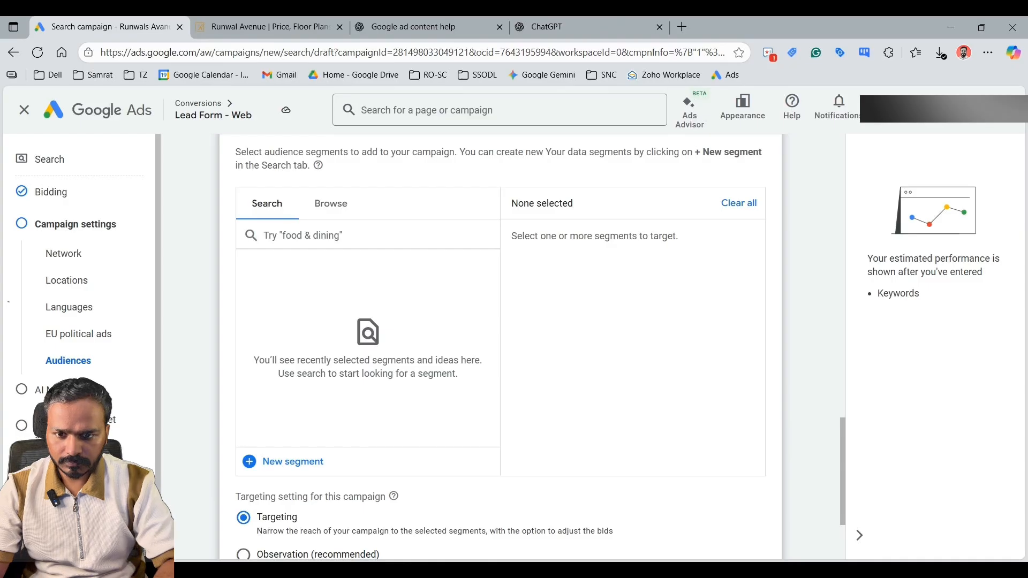
- Search the audience segments for "real", view the in-market Real Estate segment's details, and clear the search and selection
text(2)
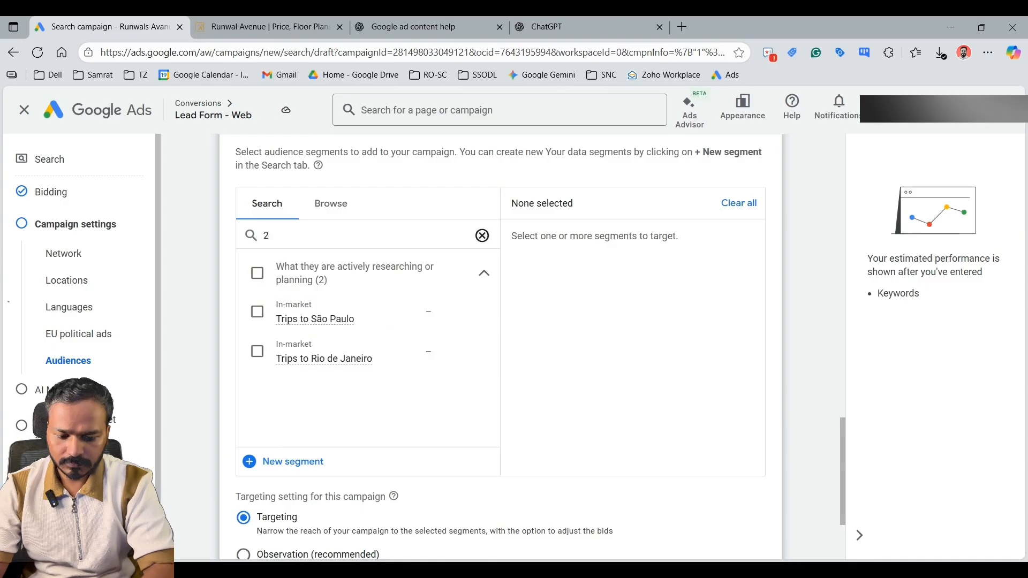
key(BackSpace)
text(e)
key(BackSpace)
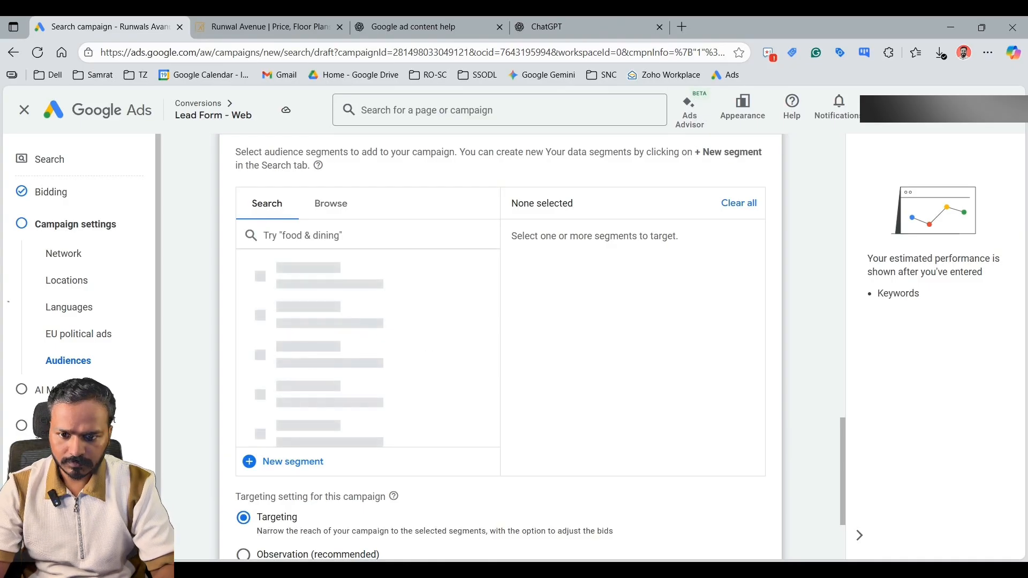
text(r)
key(BackSpace)
text(real)
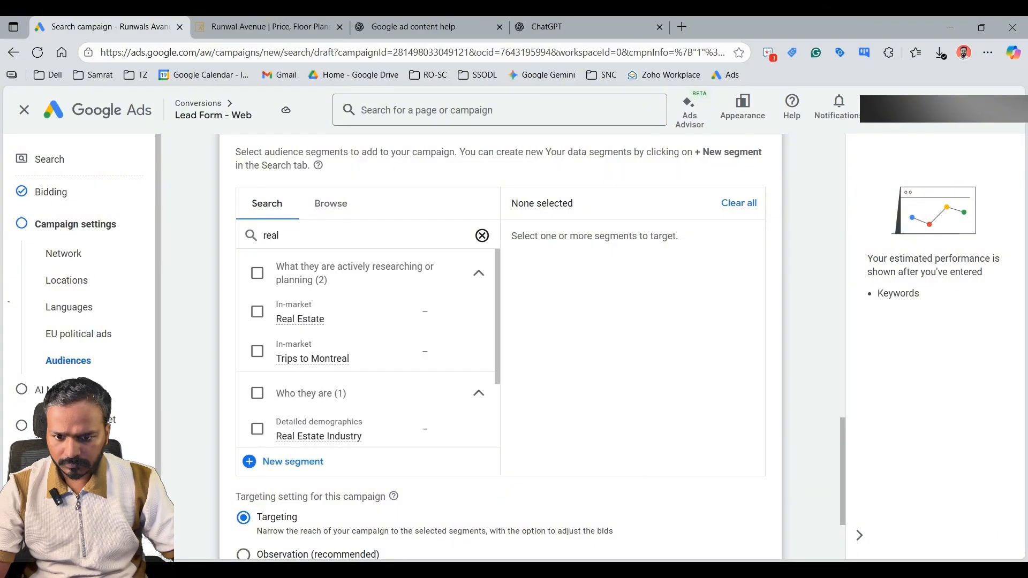
mouse_move(309, 327)
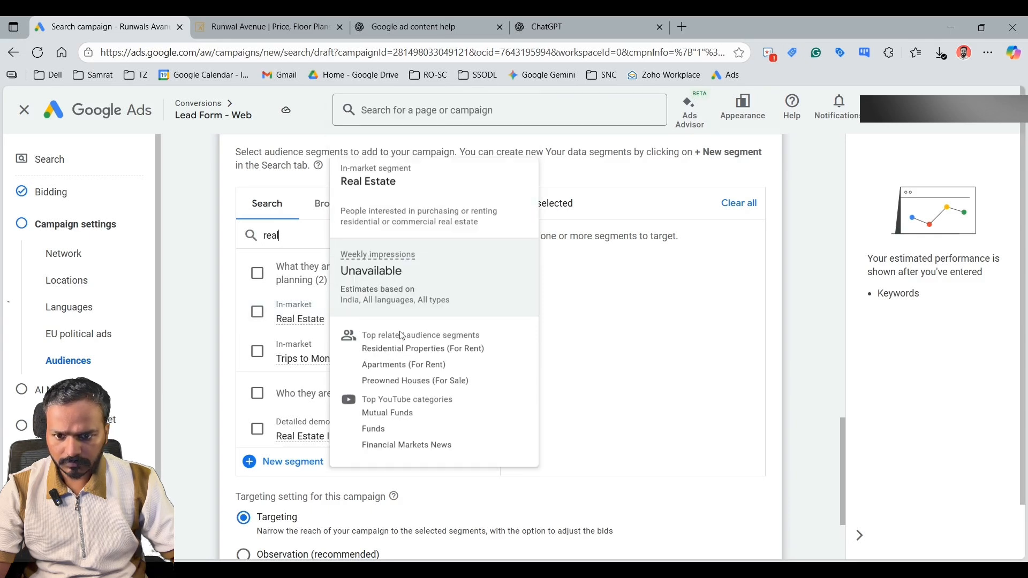
double_click(271, 235)
key(BackSpace)
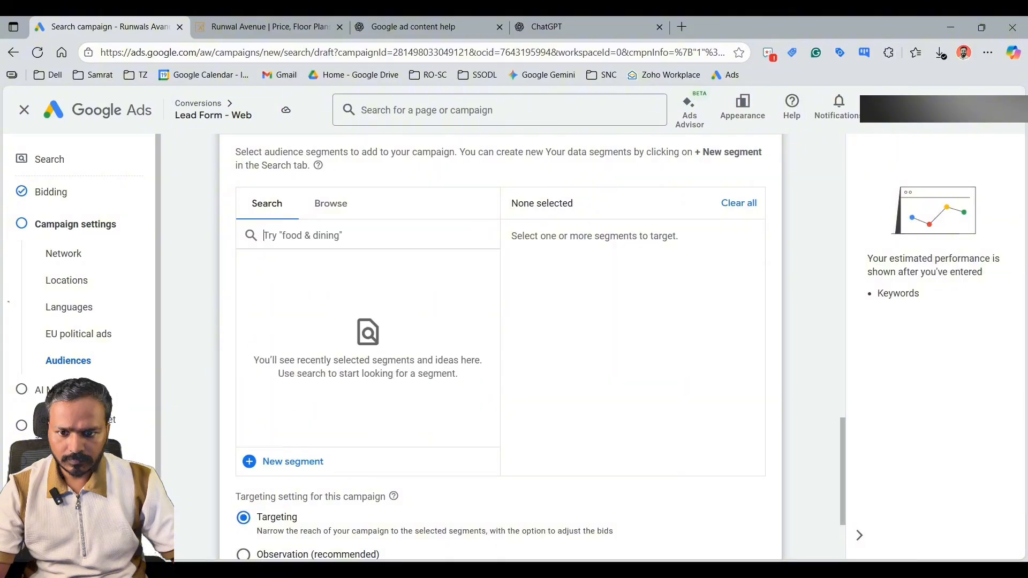
click(733, 205)
- Set the audience targeting setting back to Observation (recommended), leaving no segments selected
scroll(410, 257, up, 1)
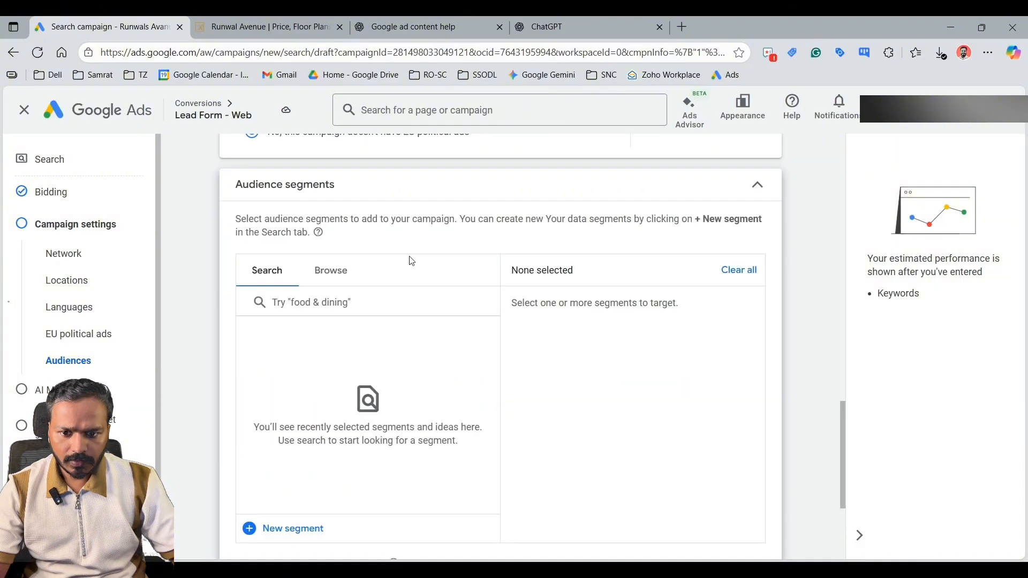
scroll(410, 257, down, 1)
scroll(276, 367, up, 1)
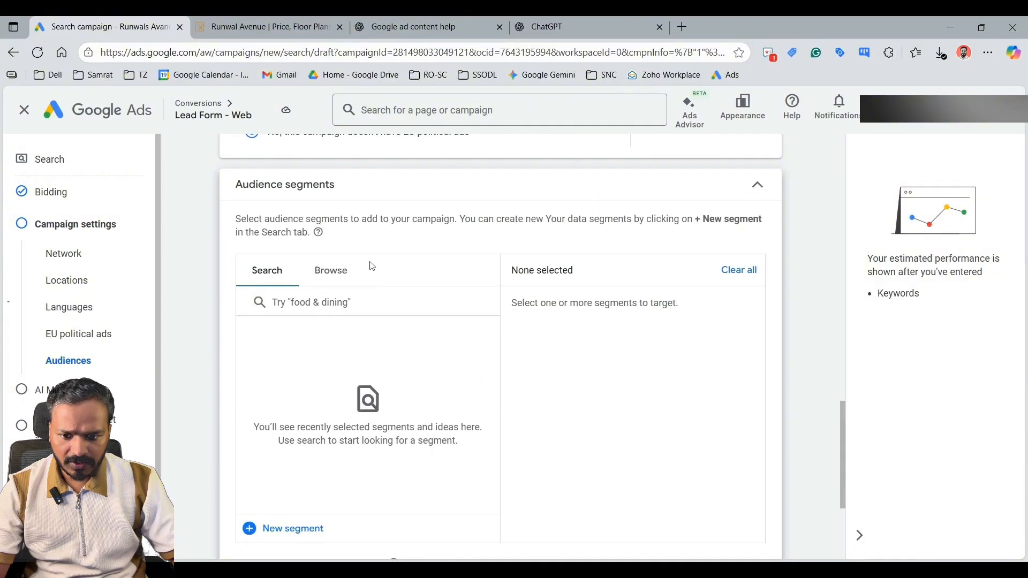
scroll(419, 330, down, 3)
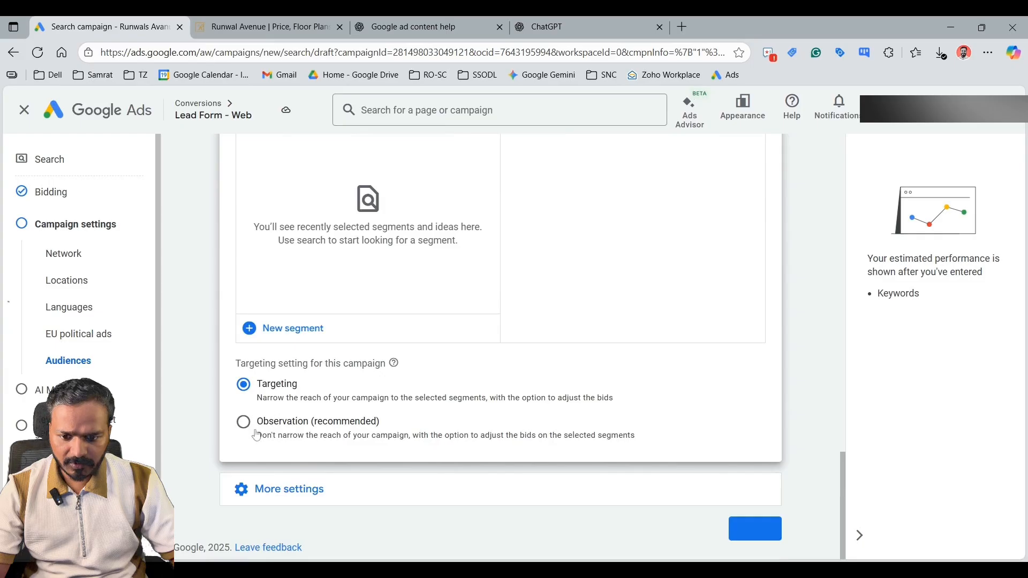
scroll(420, 475, up, 3)
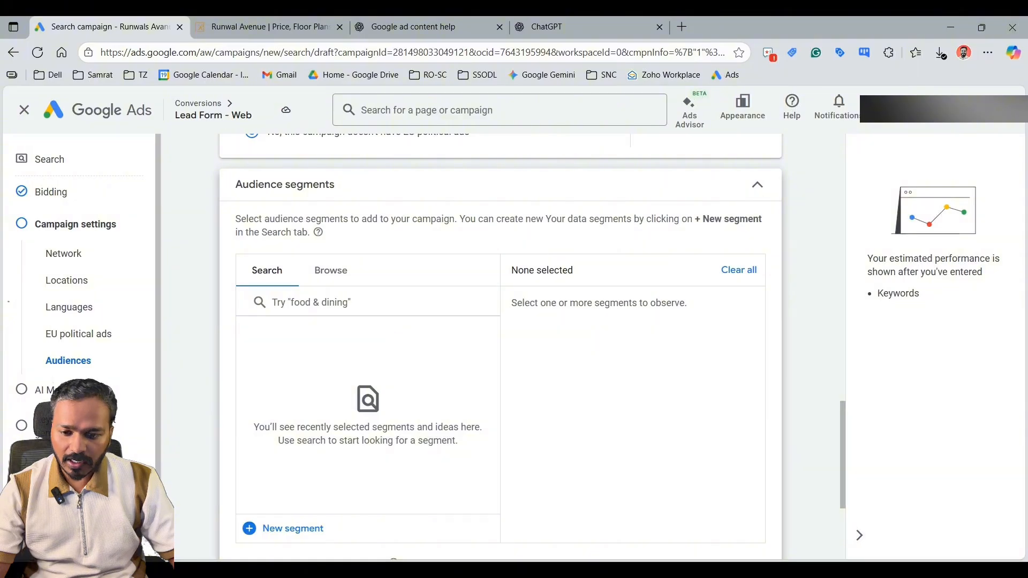
scroll(386, 335, down, 3)
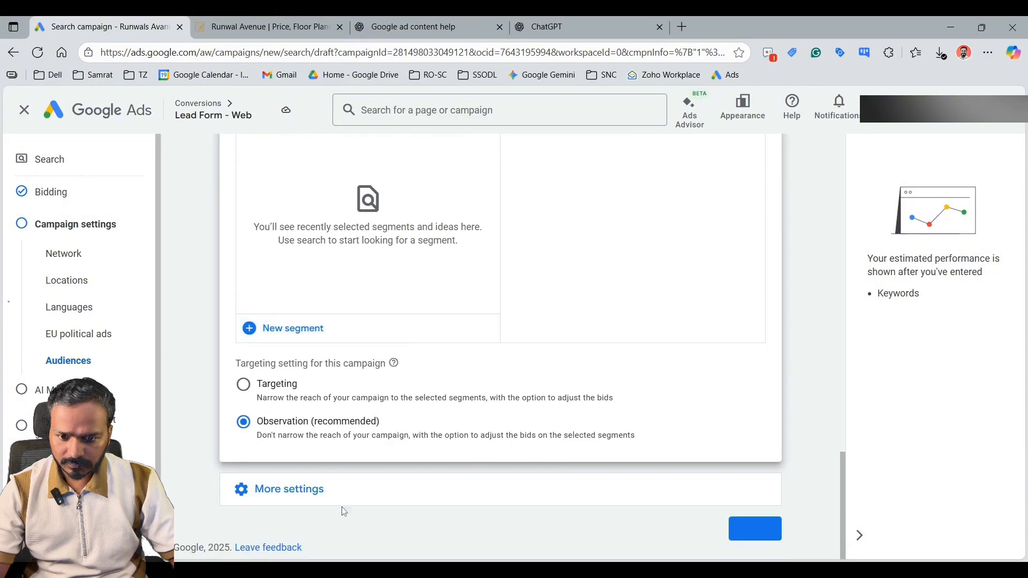
- Look through the campaign's additional settings, examining the ad rotation choices, the campaign URL options and the remaining collapsed settings
click(315, 493)
scroll(452, 427, down, 2)
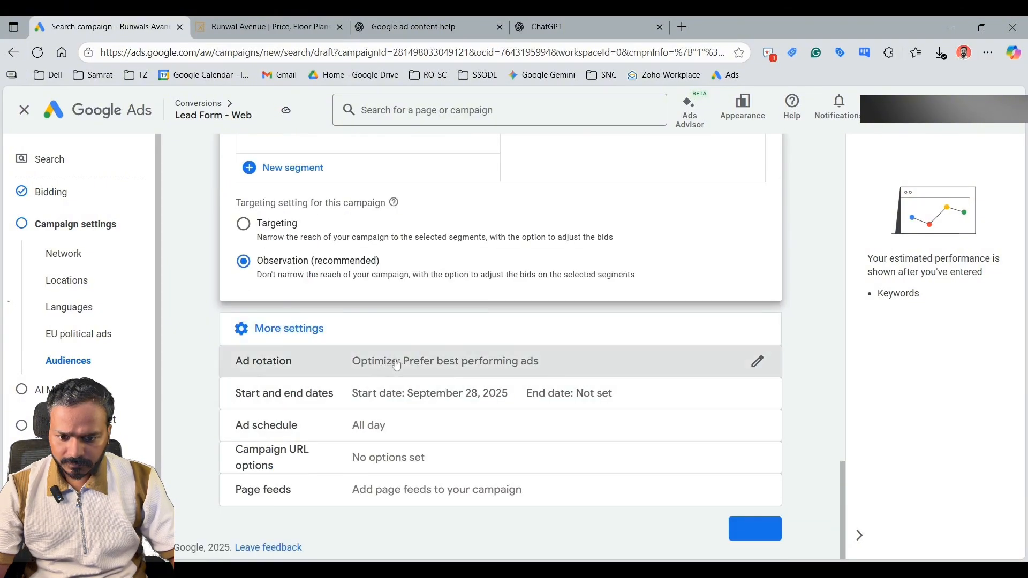
click(362, 360)
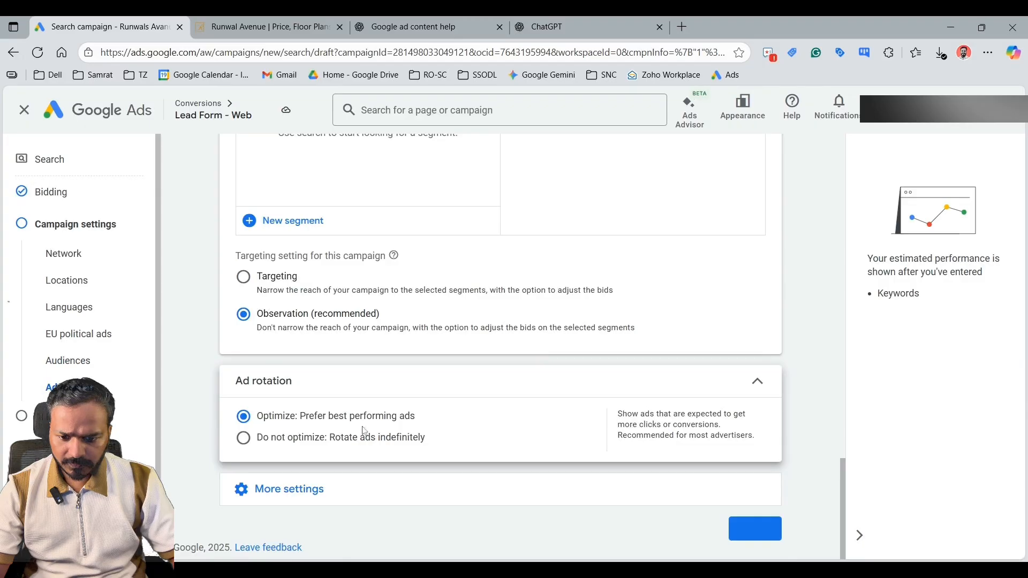
click(360, 483)
scroll(374, 471, down, 2)
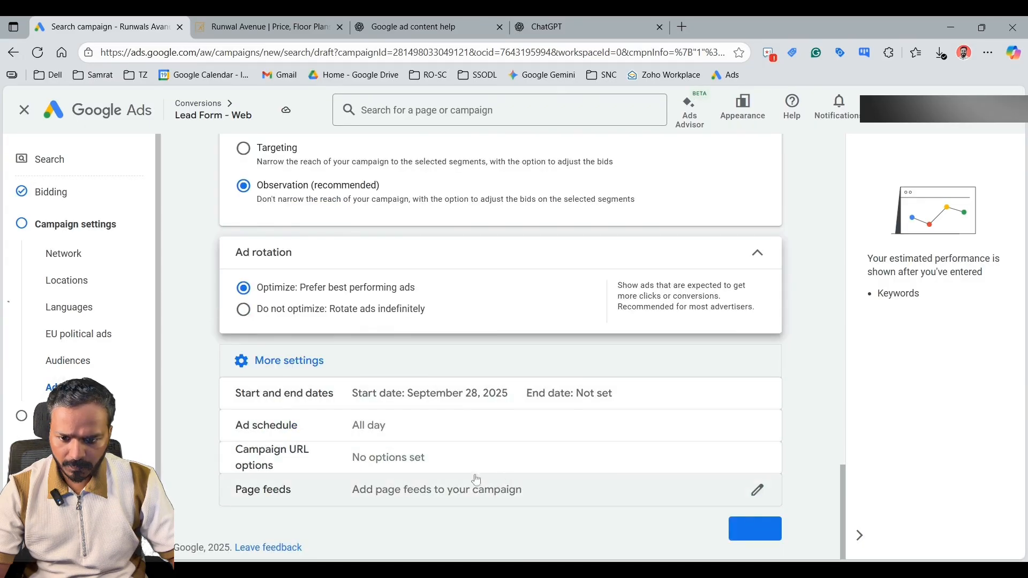
click(481, 452)
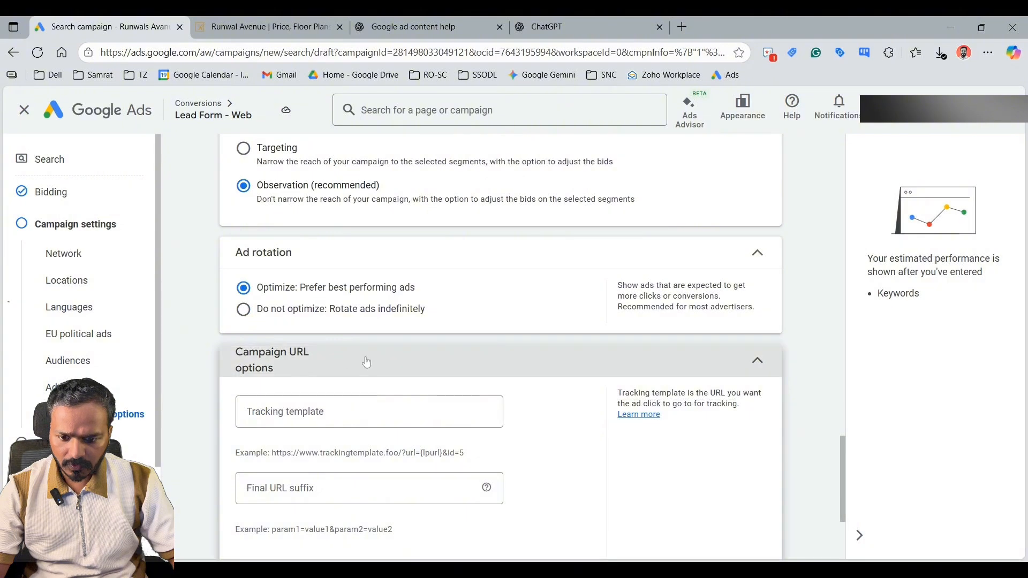
scroll(455, 407, down, 3)
click(354, 501)
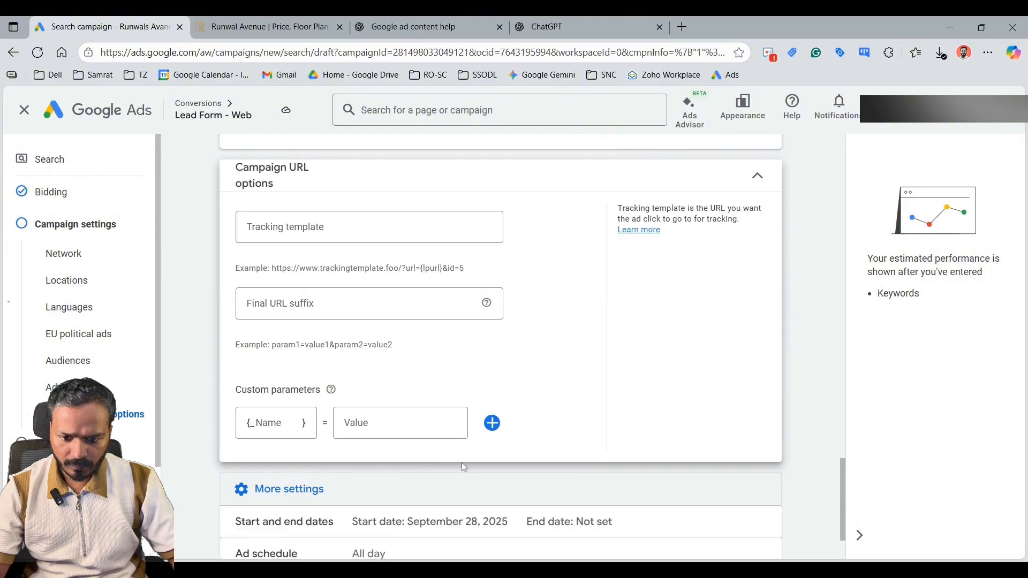
scroll(375, 481, down, 2)
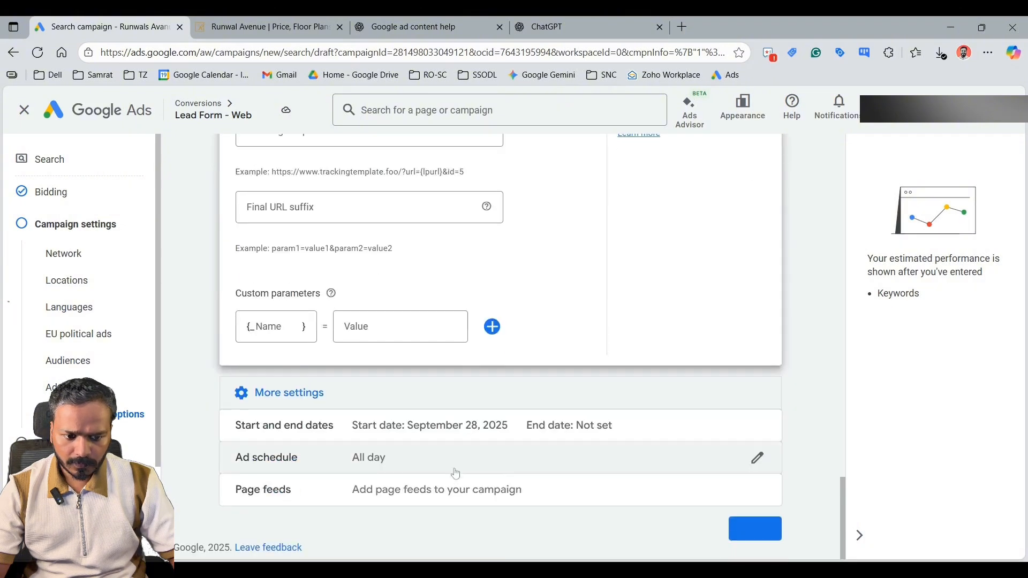
- Proceed from the campaign settings past AI Max, leaving it turned off, to keyword and asset generation
click(756, 530)
scroll(505, 357, up, 1)
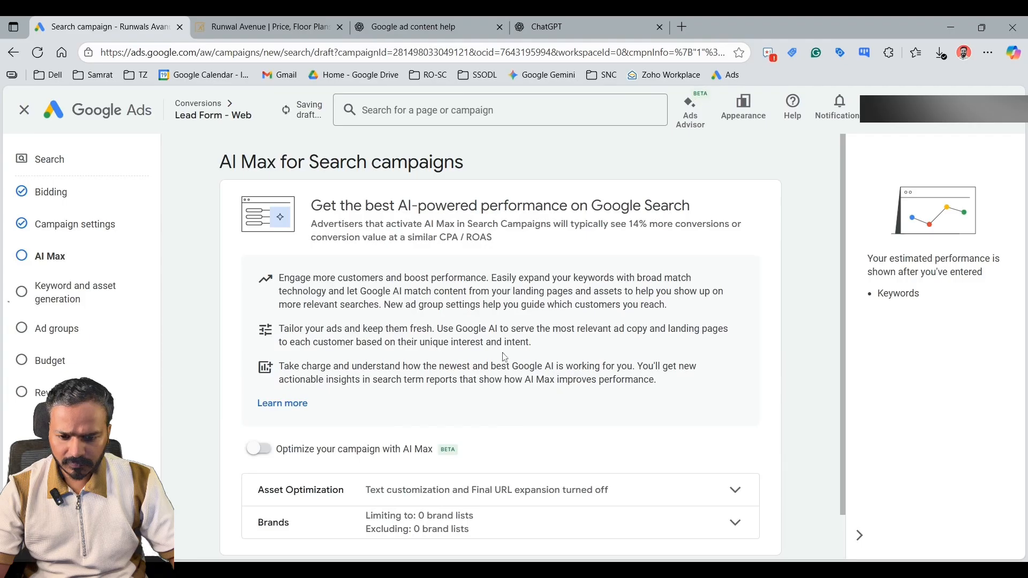
scroll(505, 357, down, 1)
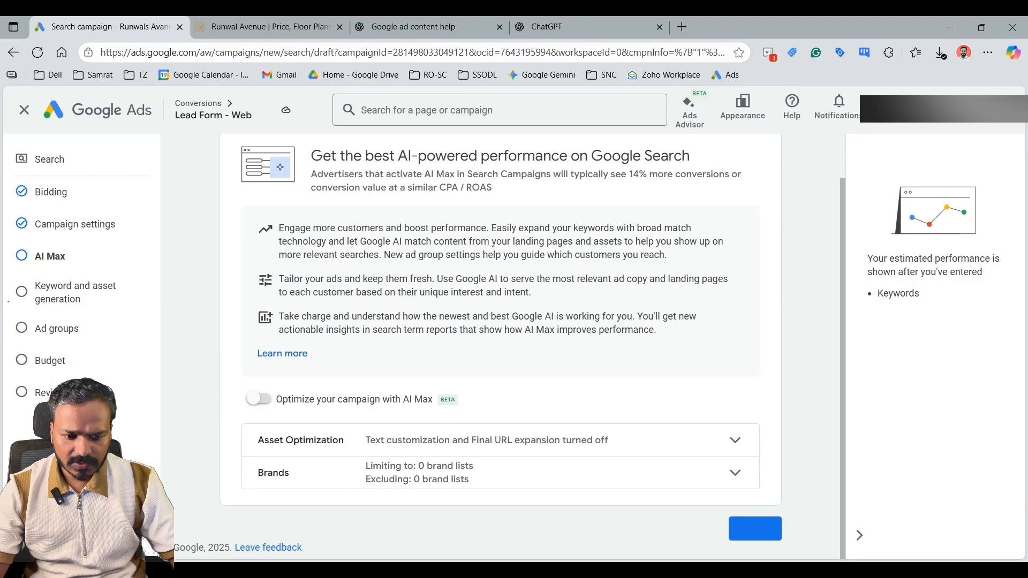
click(755, 529)
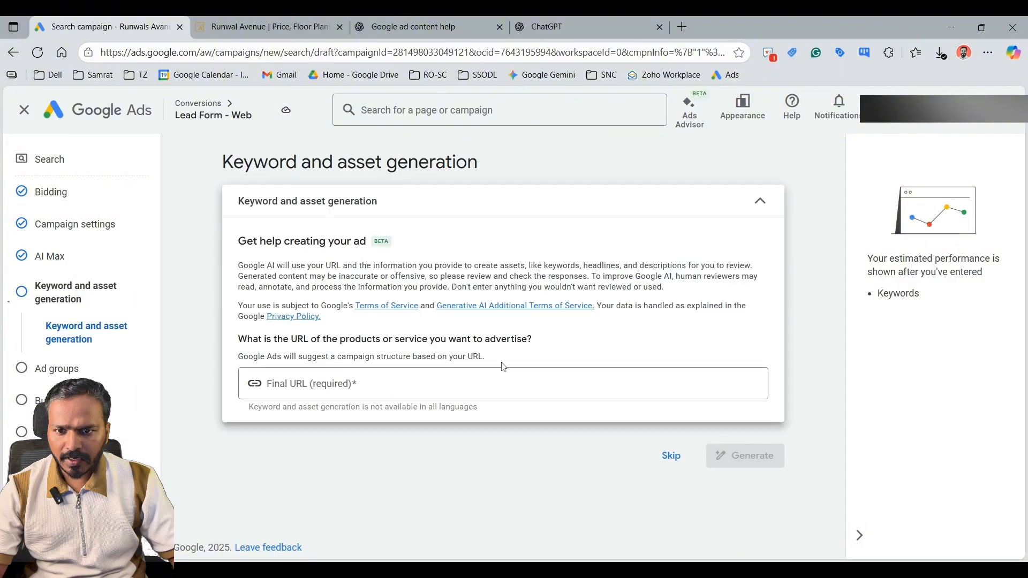
click(288, 33)
click(236, 52)
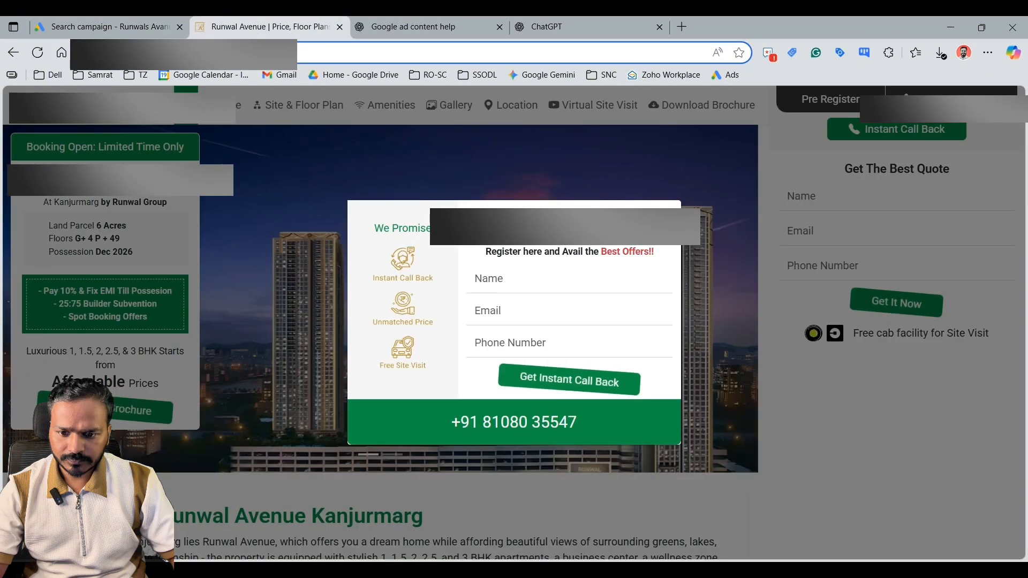
key(ctrl+c)
click(160, 28)
key(ctrl+v)
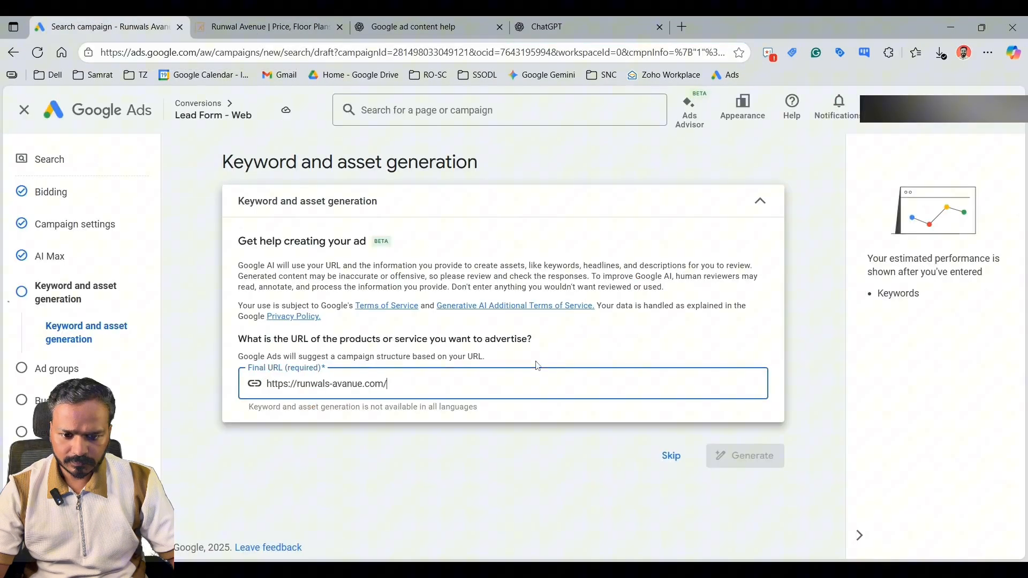
click(615, 358)
- Skip the AI keyword and asset generation and go on to Ad group 1
scroll(536, 416, down, 2)
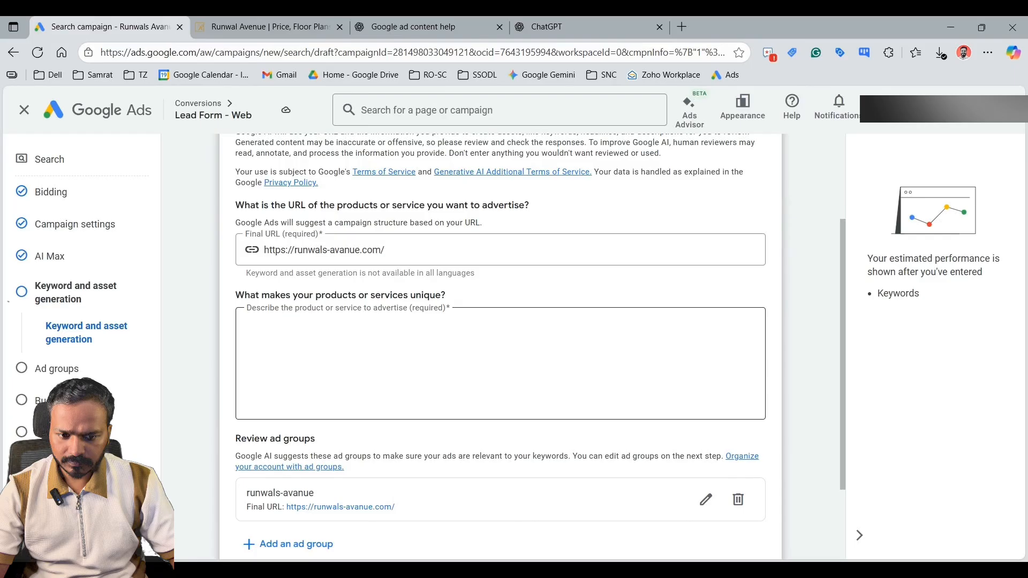
scroll(504, 409, down, 2)
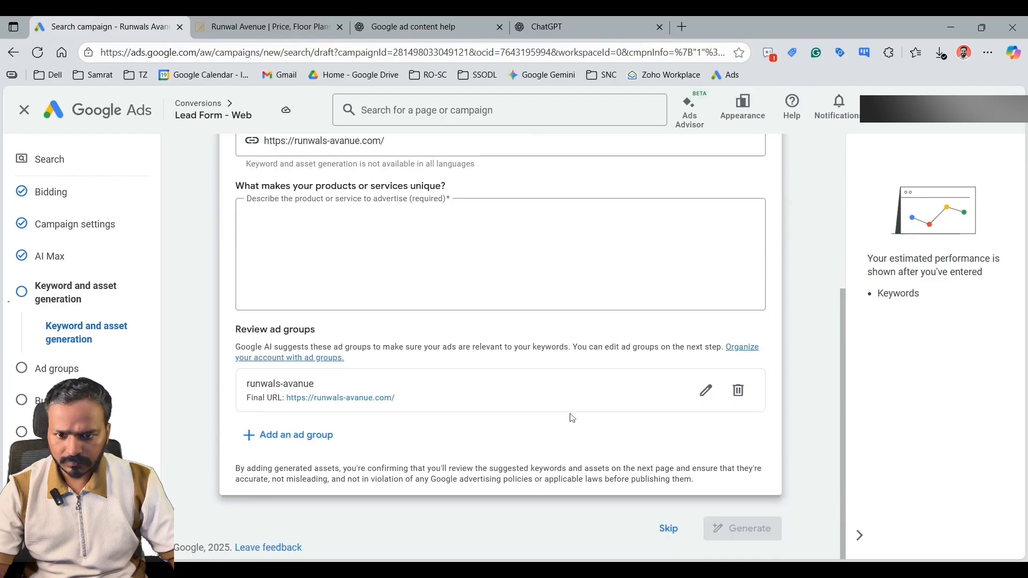
click(669, 529)
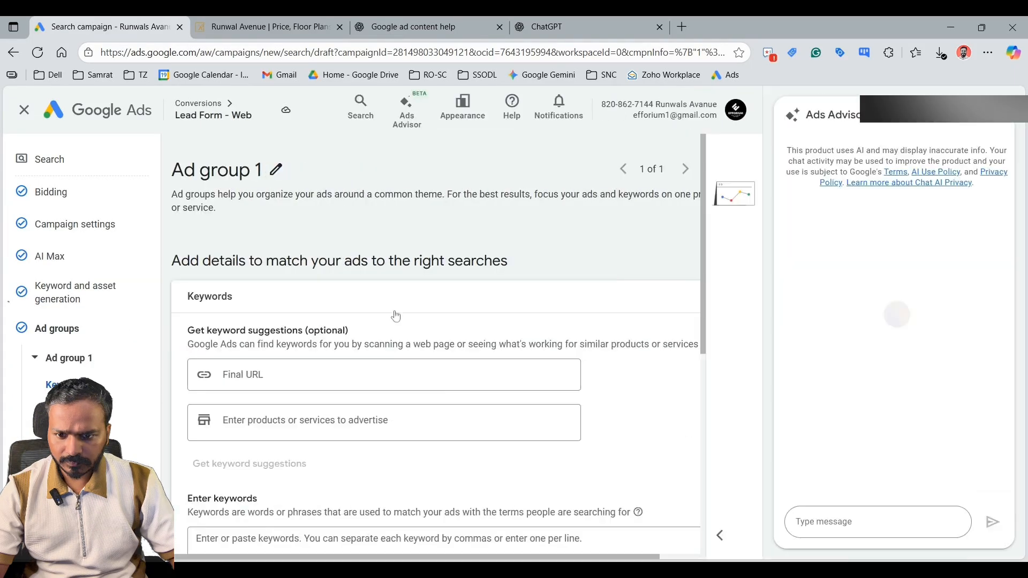
- End the Ads Advisor chat and close it
scroll(421, 341, down, 2)
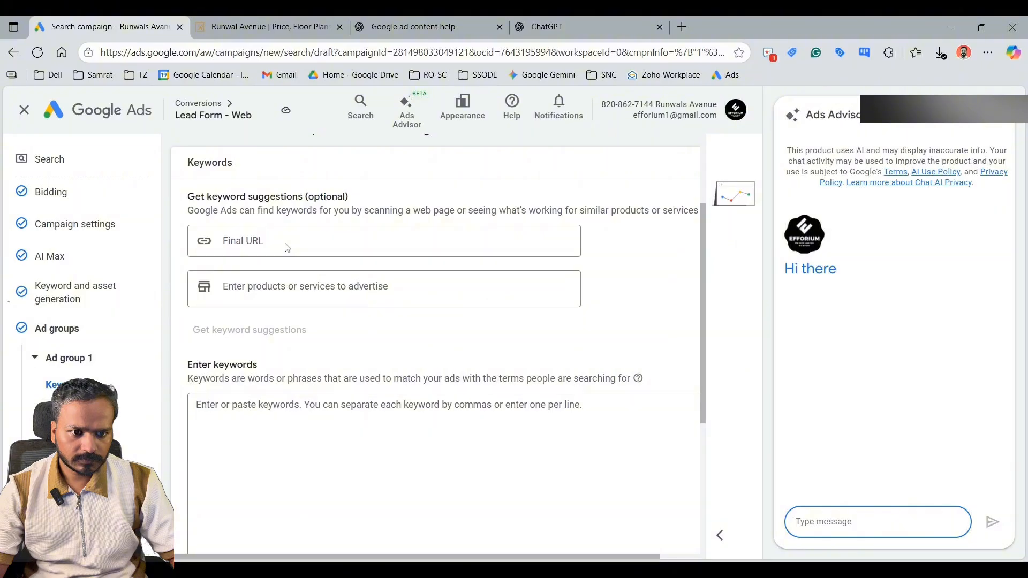
click(995, 116)
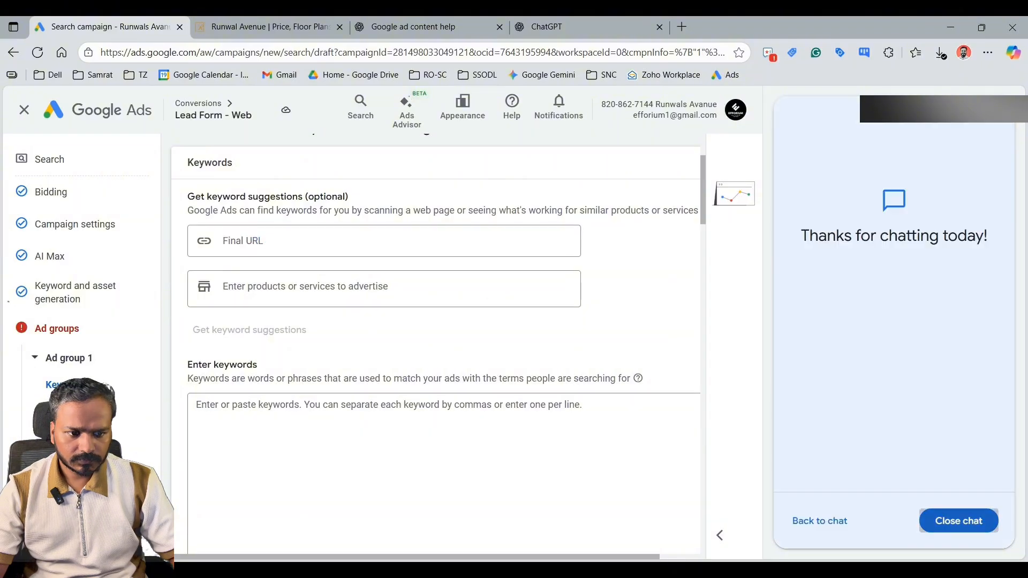
click(958, 520)
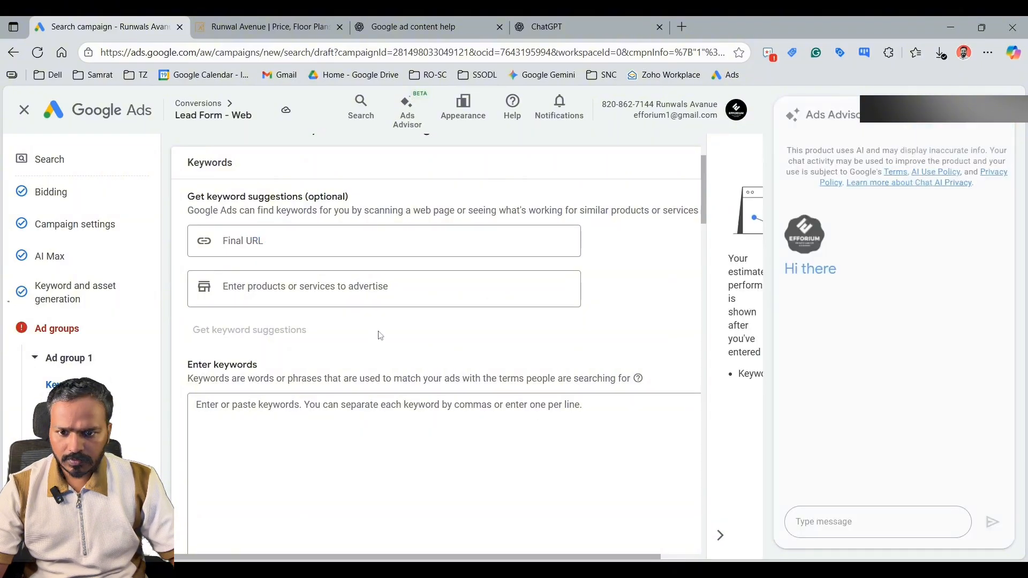
click(299, 240)
key(ctrl+v)
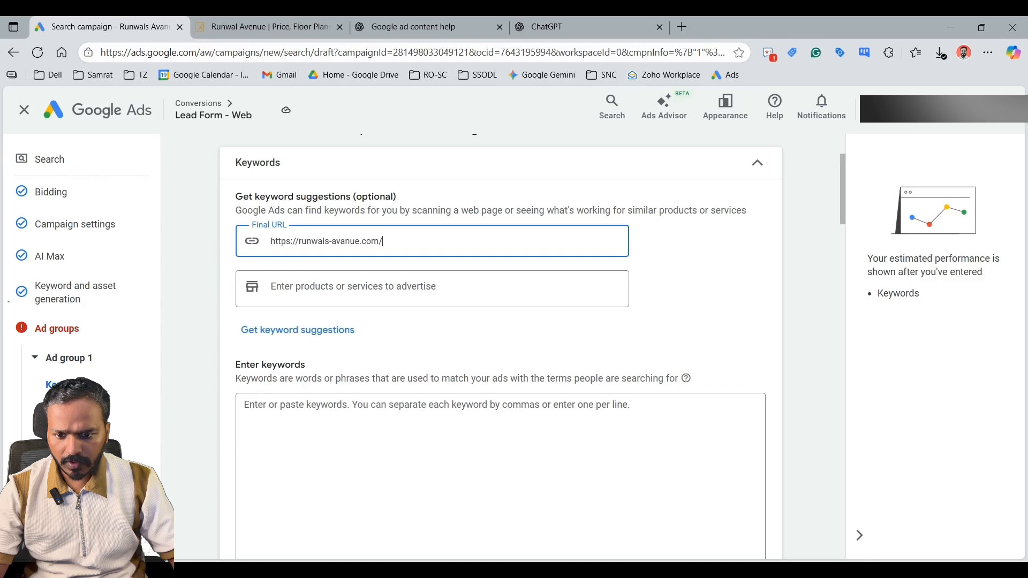
click(692, 298)
- Enter "2 bhk flats" as a keyword for Ad group 1
scroll(610, 353, down, 1)
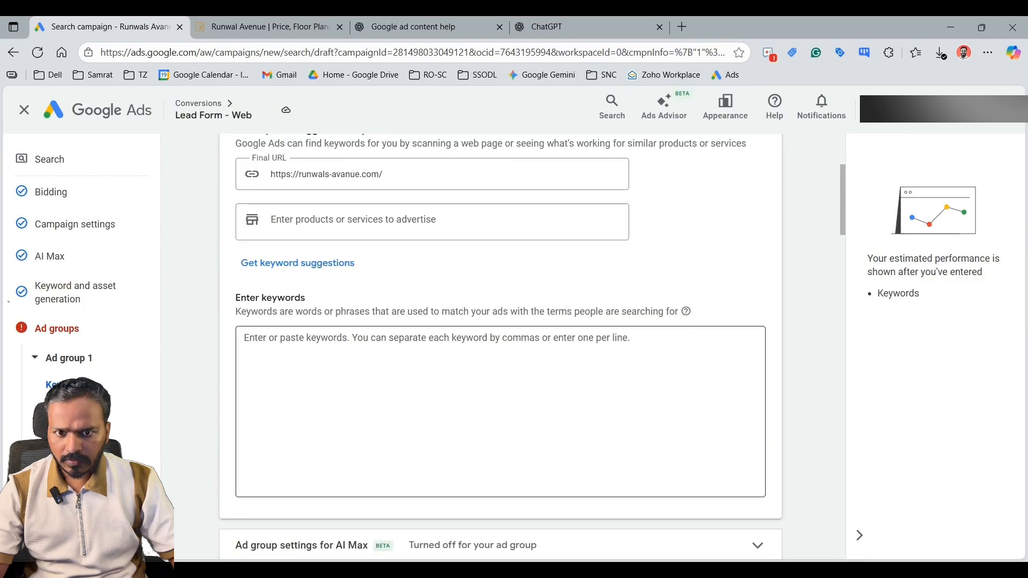
click(503, 388)
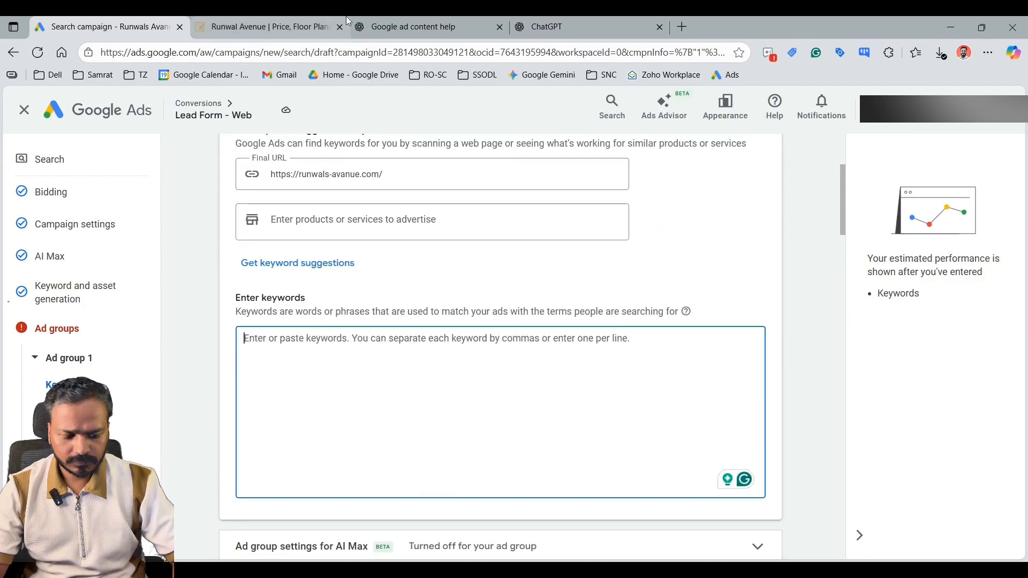
text(2)
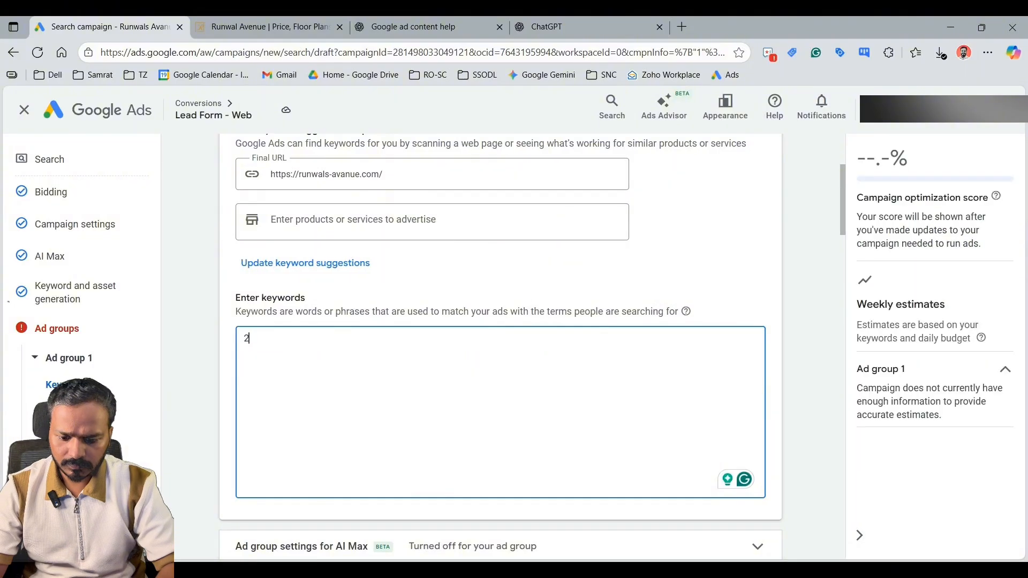
text( bhk)
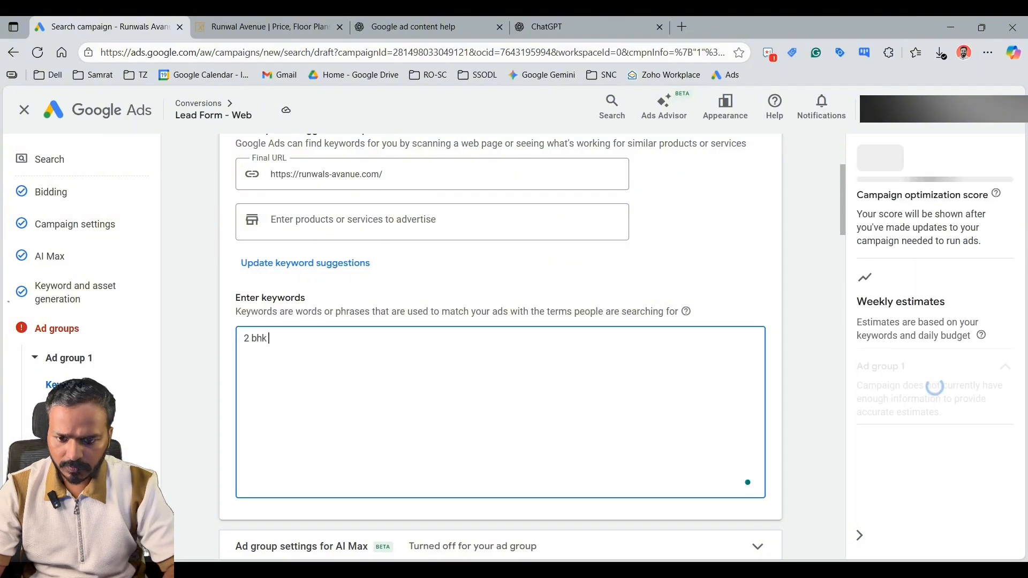
text( flats,)
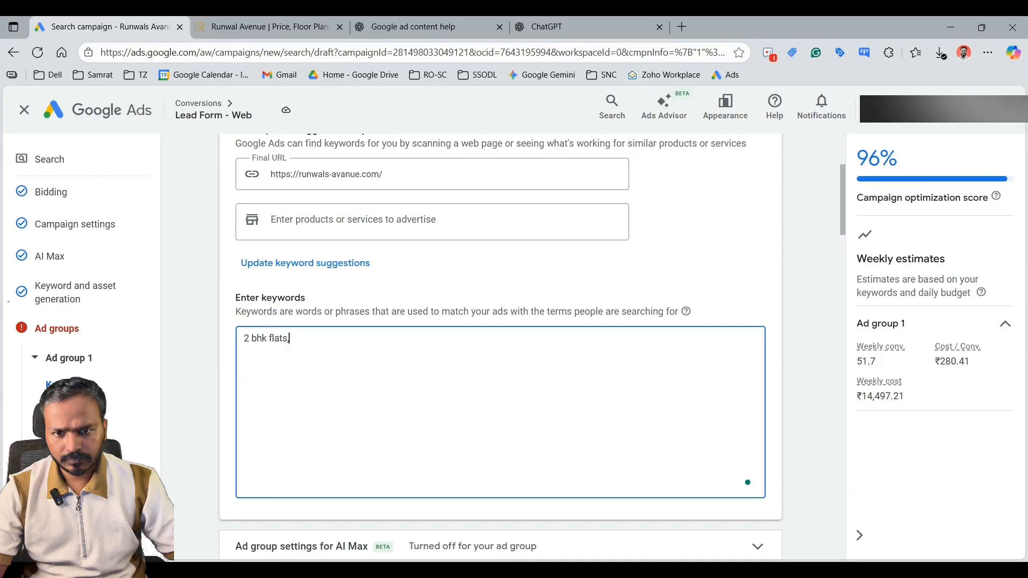
key(BackSpace)
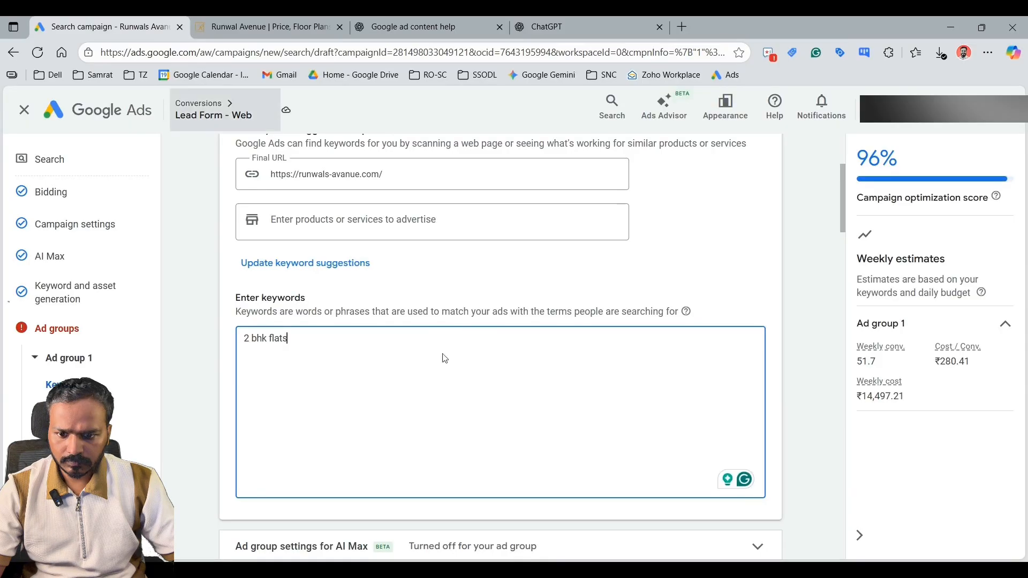
- Replace Ad group 1's keyword text with the copied brand keyword list running from "runwal avenue kanjurmarg" to "runwal avenue offers"
key(ctrl+a)
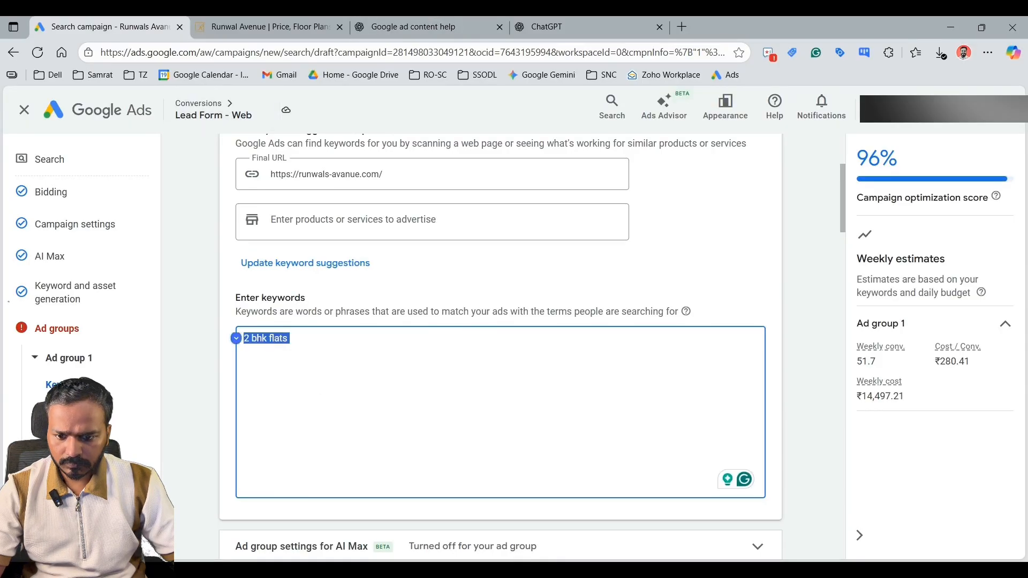
key(ctrl+v)
scroll(328, 439, up, 2)
scroll(328, 439, down, 4)
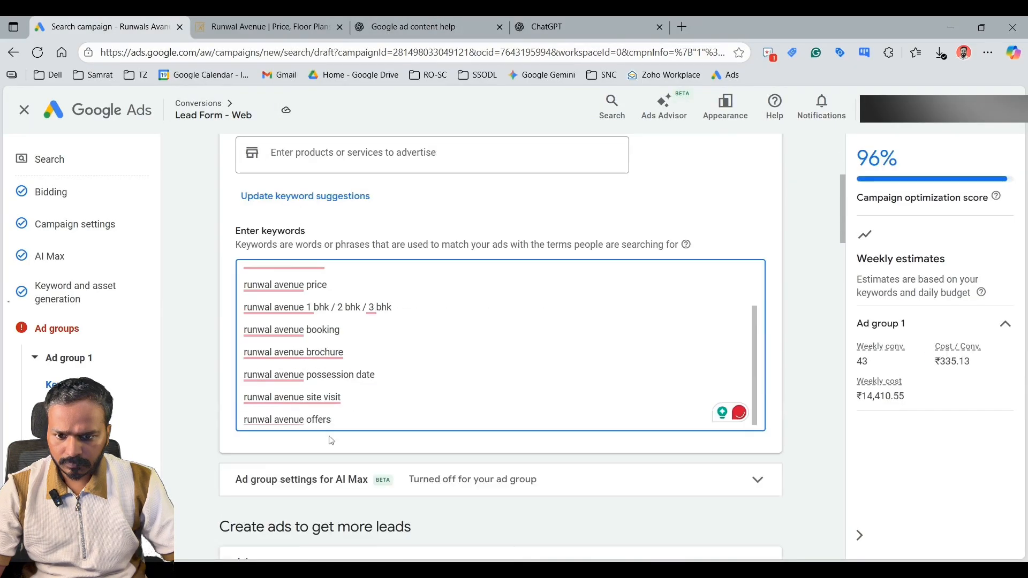
- Remove the blank lines between the pasted Runwal Avenue keywords so that each keyword directly follows the previous one
scroll(500, 278, up, 2)
click(244, 283)
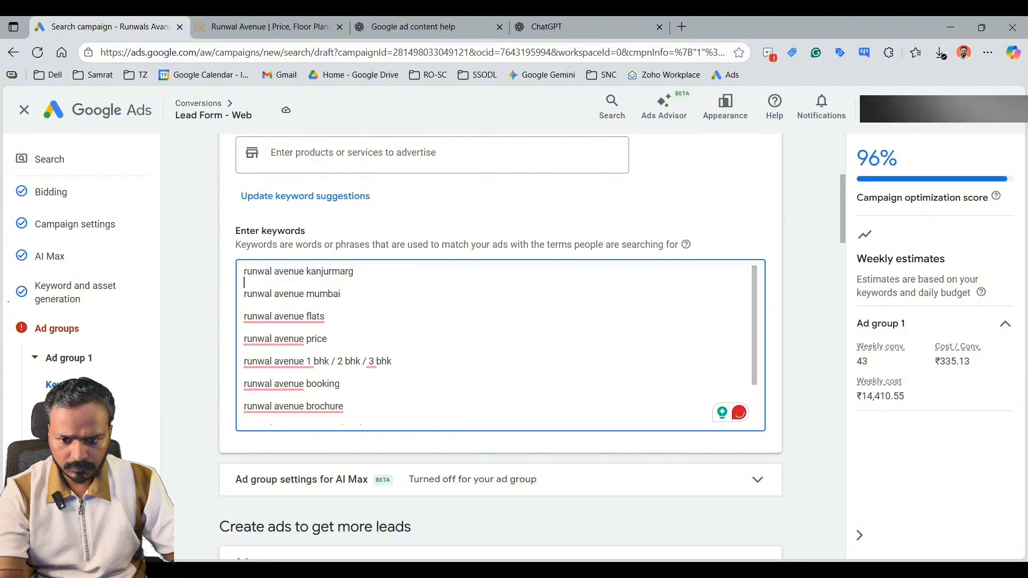
key(BackSpace)
click(254, 294)
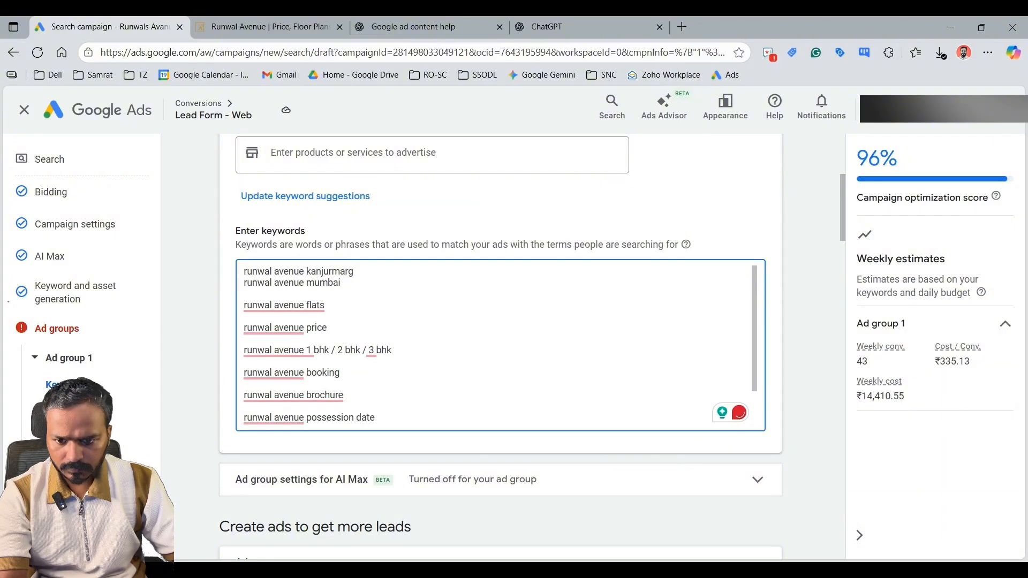
key(BackSpace)
click(245, 306)
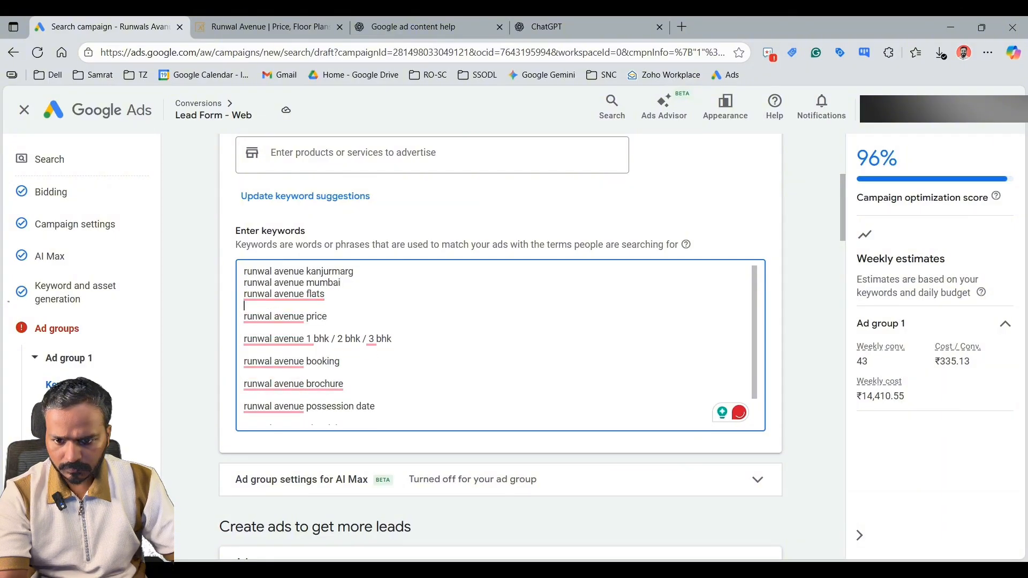
key(BackSpace)
click(245, 317)
key(BackSpace)
click(244, 328)
key(BackSpace)
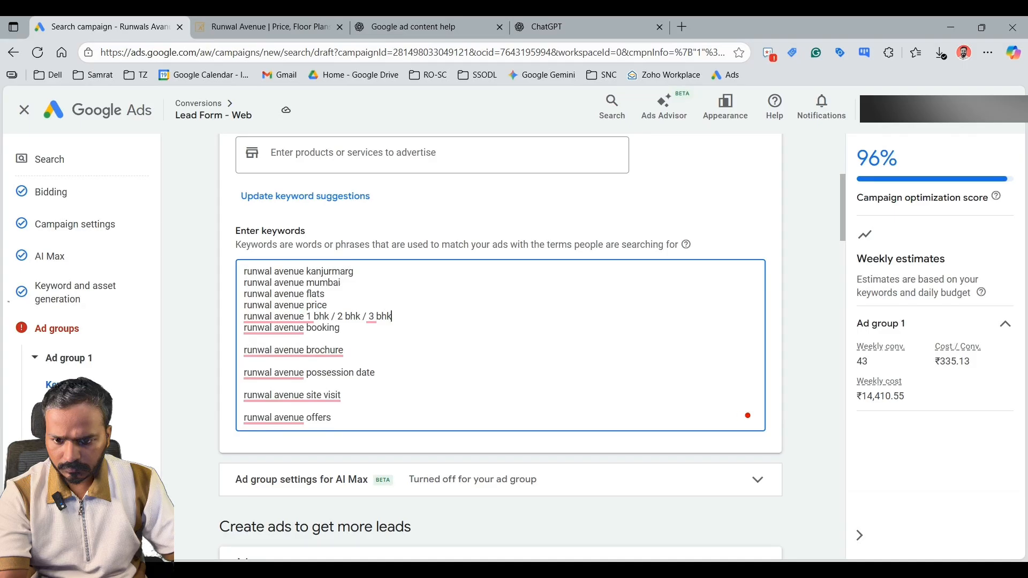
click(244, 339)
key(BackSpace)
click(244, 350)
key(BackSpace)
click(244, 361)
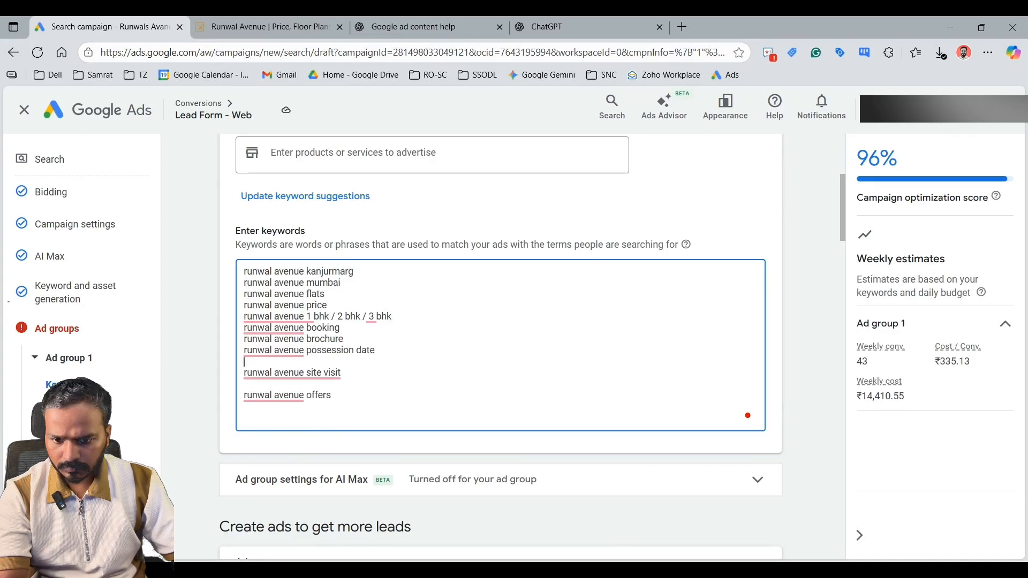
key(BackSpace)
click(245, 372)
key(BackSpace)
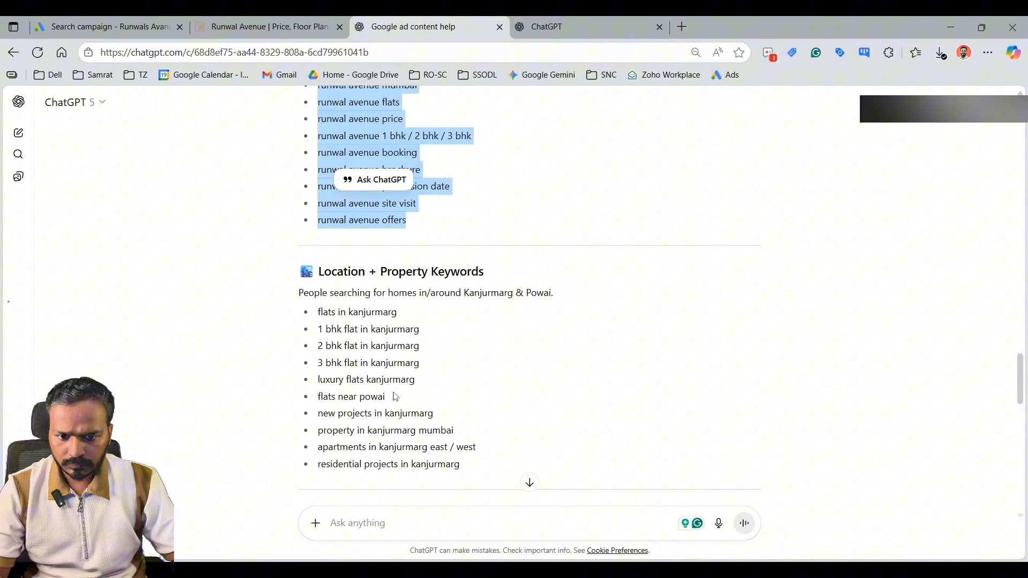
- Copy ChatGPT's Location + Property keywords, from "flats in kanjurmarg" to "residential projects in kanjurmarg", and append them to Ad group 1's keywords in Google Ads
scroll(412, 397, down, 3)
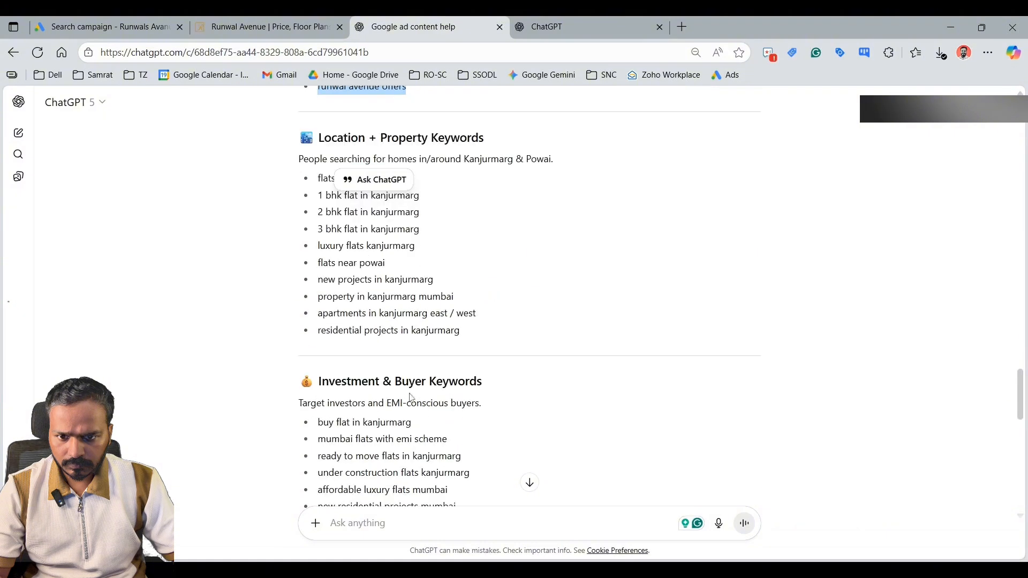
drag(490, 348, 317, 178)
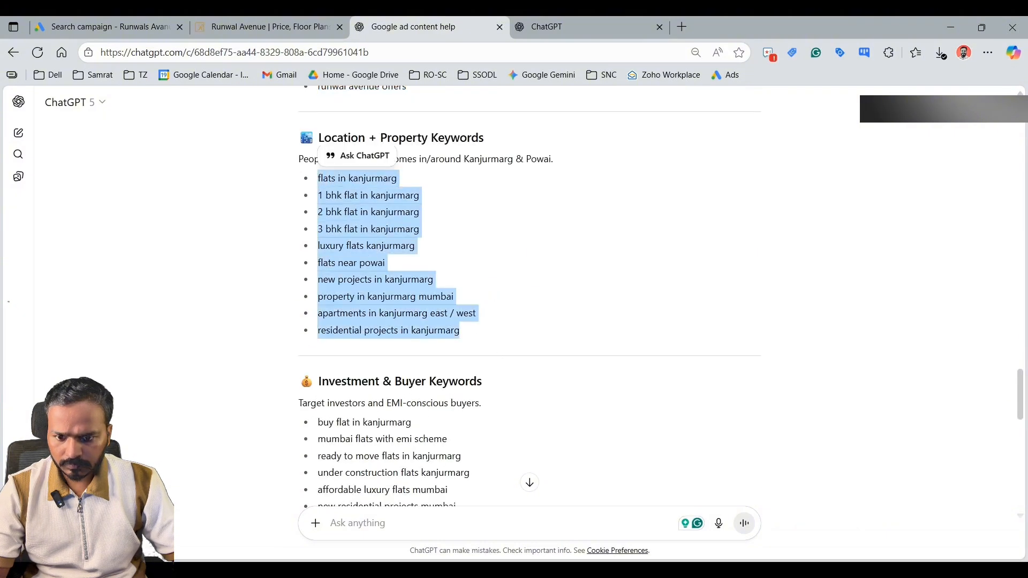
click(107, 27)
key(ctrl+End)
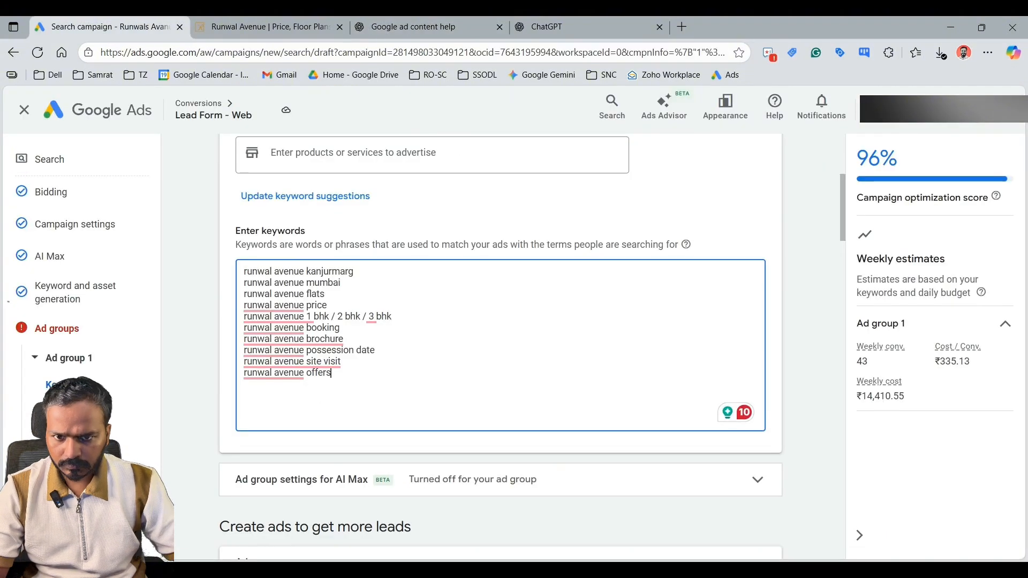
key(Return)
key(ctrl+v)
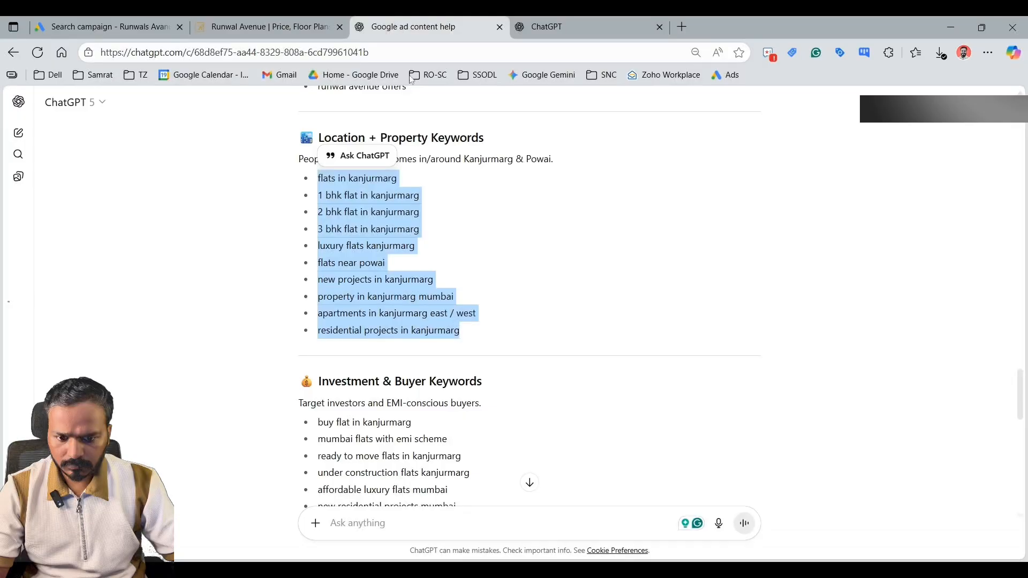
- Append ChatGPT's Investment & Buyer keywords, from "buy flat in kanjurmarg" to "rera approved projects kanjurmarg", to Ad group 1's keywords
scroll(527, 482, down, 3)
click(472, 445)
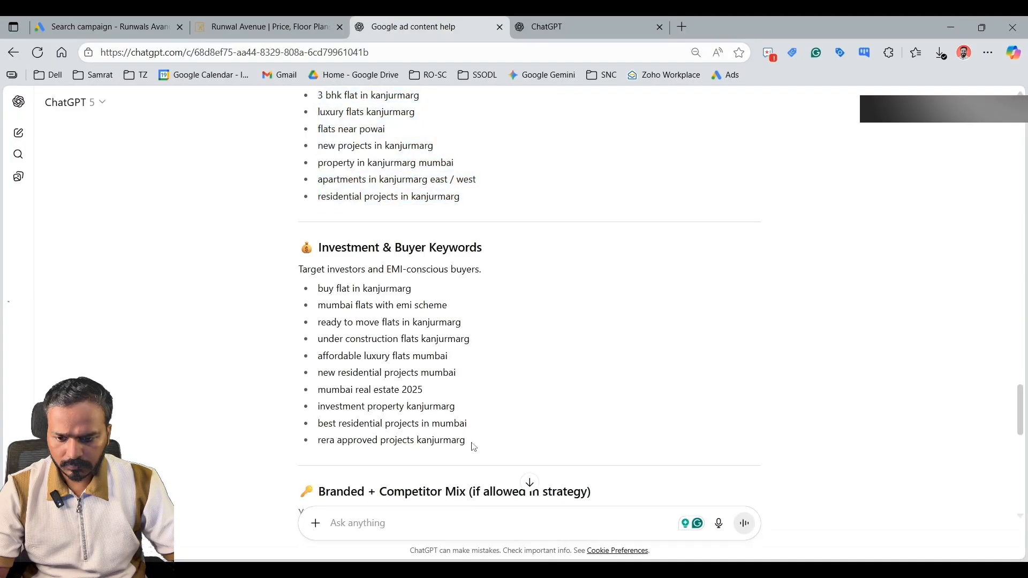
drag(473, 447, 317, 288)
click(102, 27)
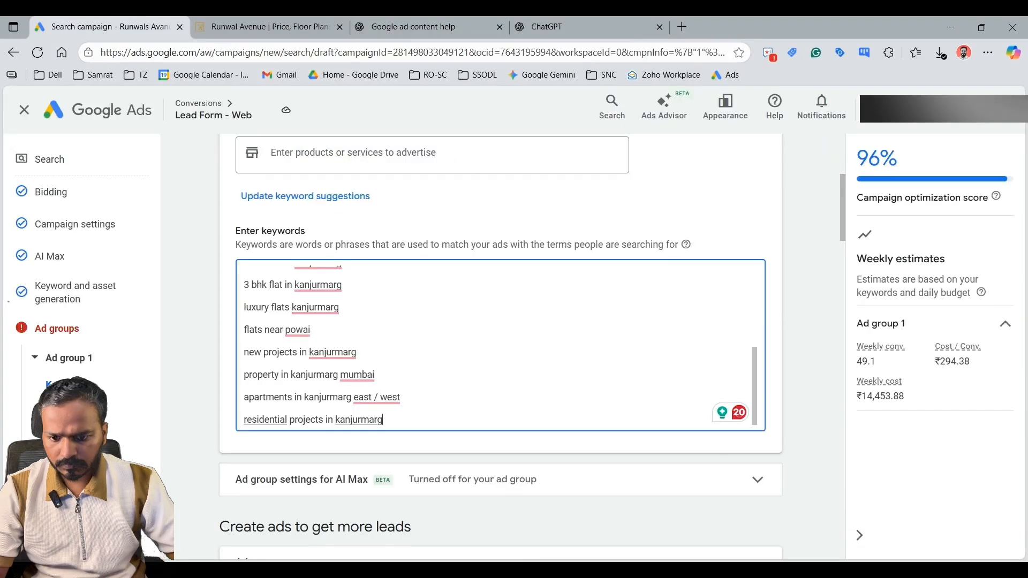
key(Return)
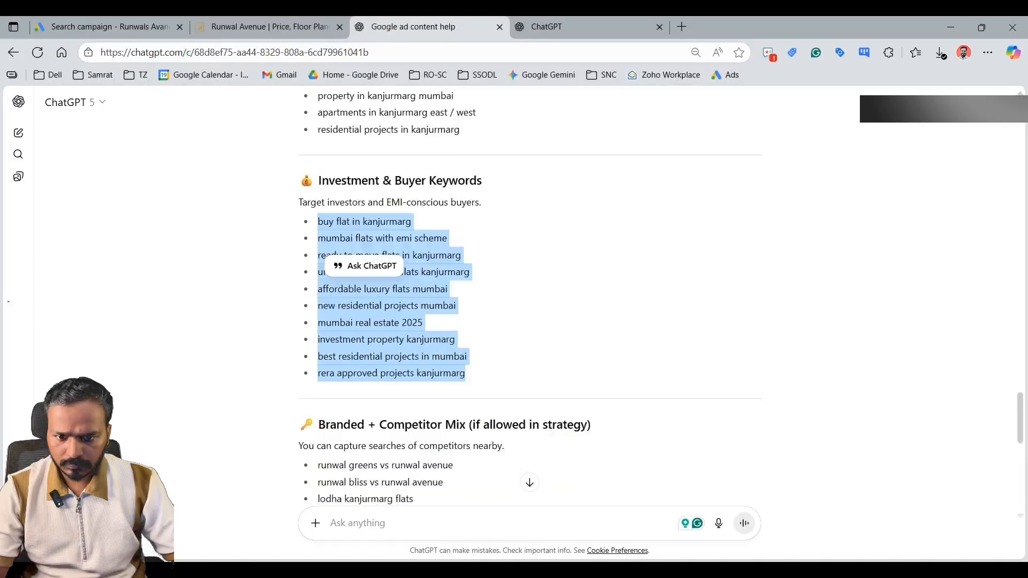
- Append ChatGPT's Long-Tail keywords, from "which is the best project in kanjurmarg" to "trusted builders flats mumbai", to Ad group 1's keywords and review the list
scroll(466, 368, down, 4)
click(466, 369)
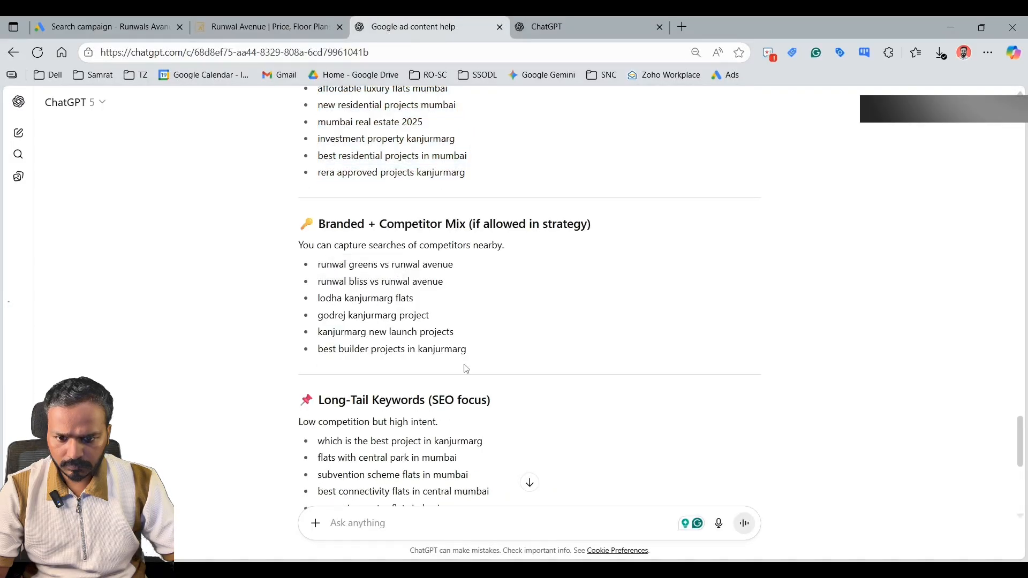
scroll(478, 359, down, 5)
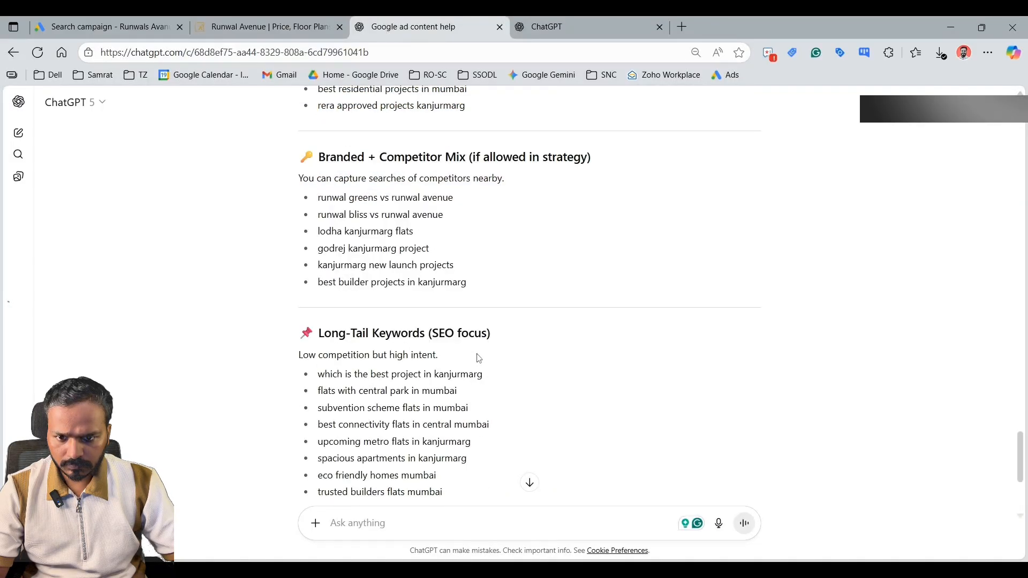
drag(459, 297, 315, 171)
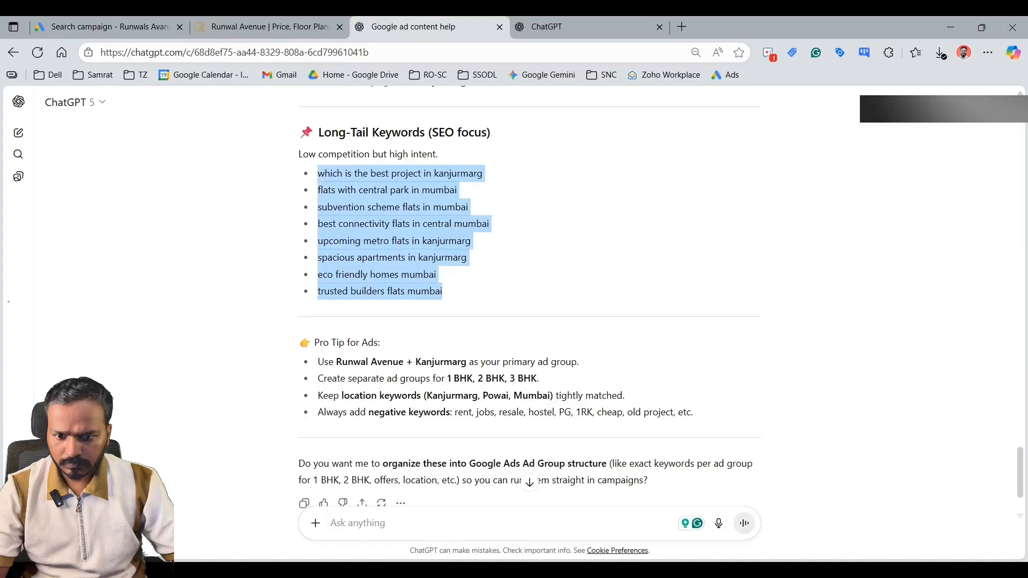
click(109, 24)
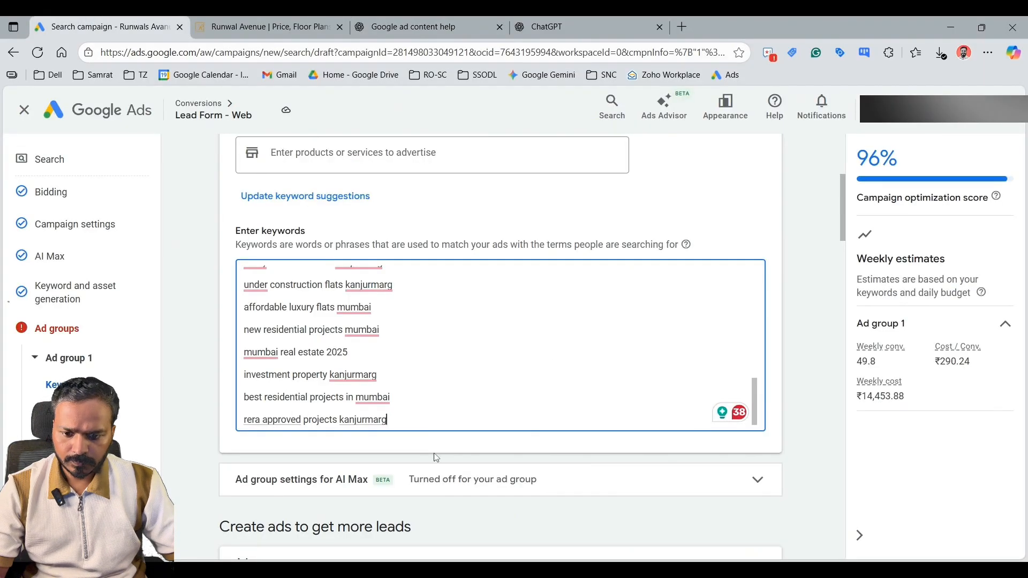
key(ctrl+v)
scroll(506, 462, down, 3)
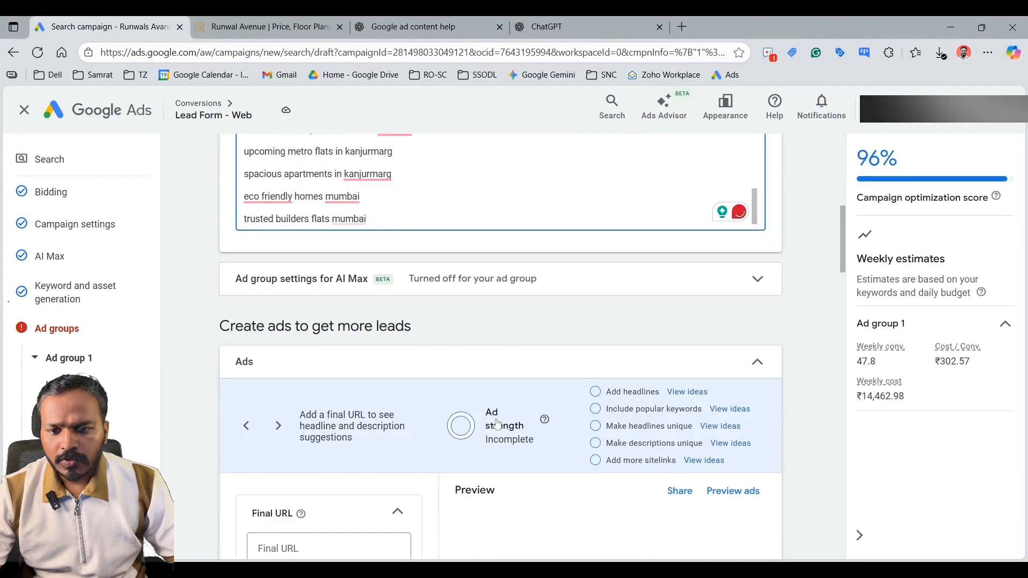
scroll(478, 335, up, 4)
scroll(458, 304, up, 10)
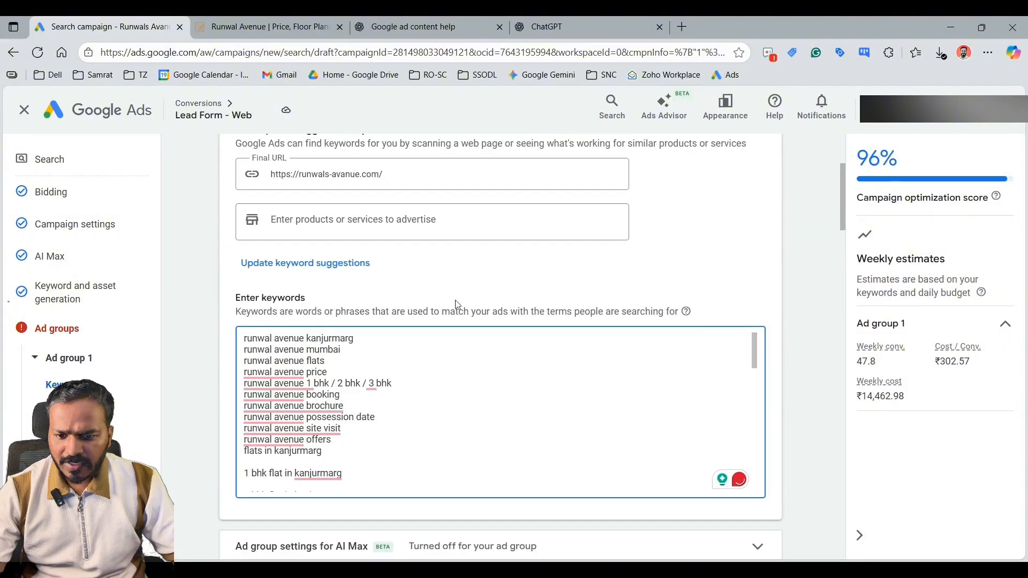
scroll(433, 327, down, 15)
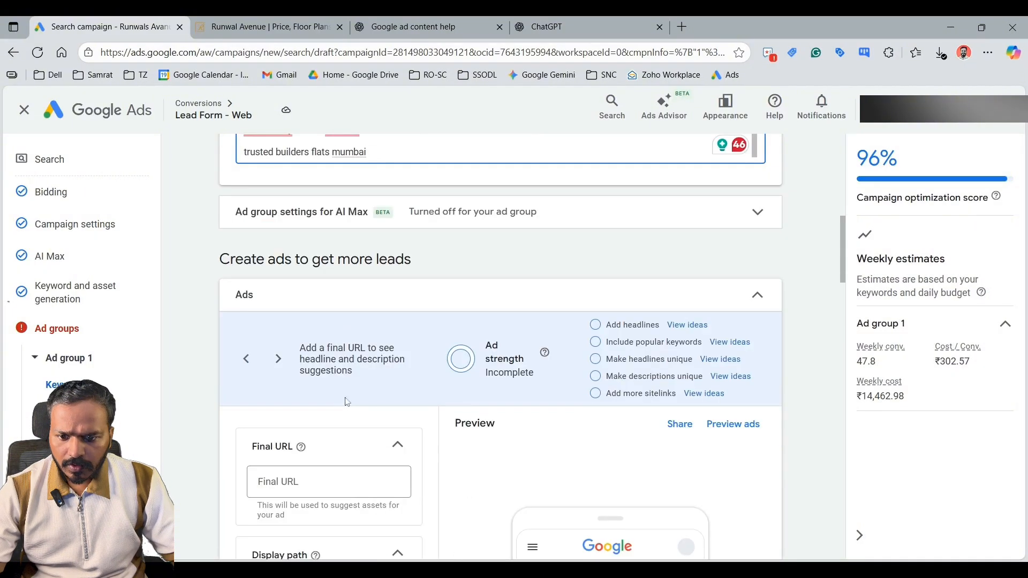
- Examine the ad group's AI Max settings, including the search term matching and locations of interest options
scroll(431, 322, up, 3)
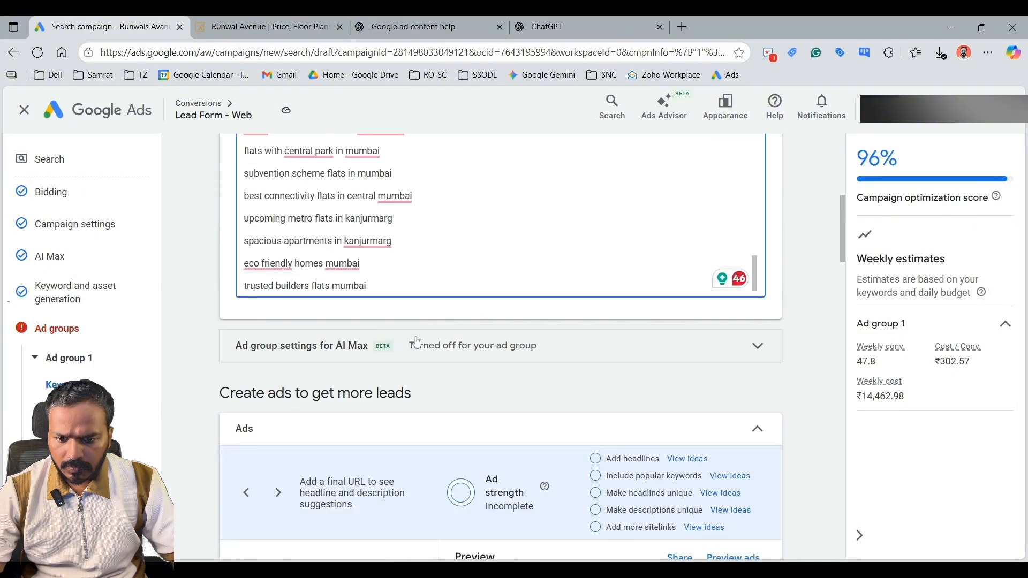
click(524, 348)
scroll(527, 356, down, 1)
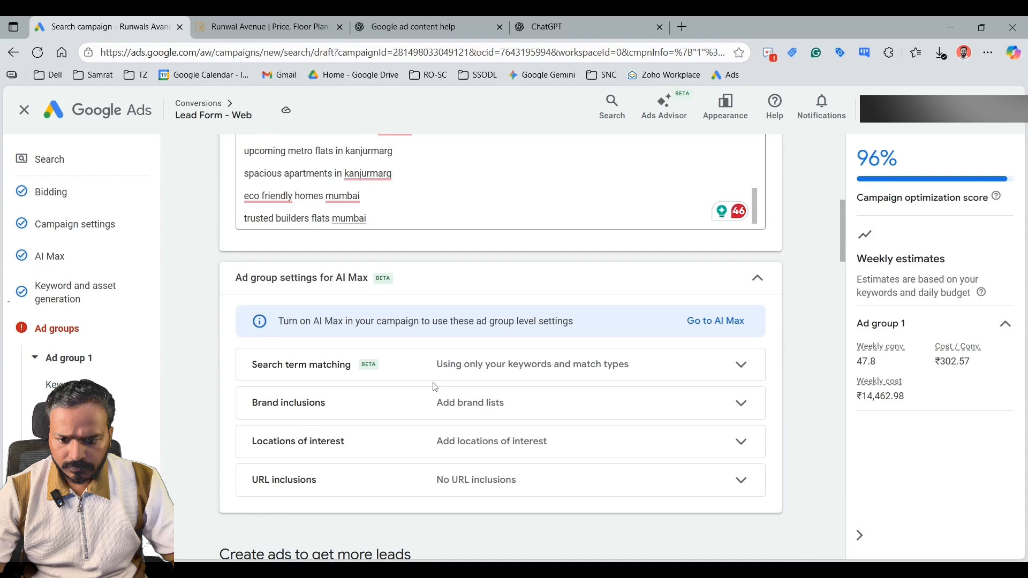
click(544, 374)
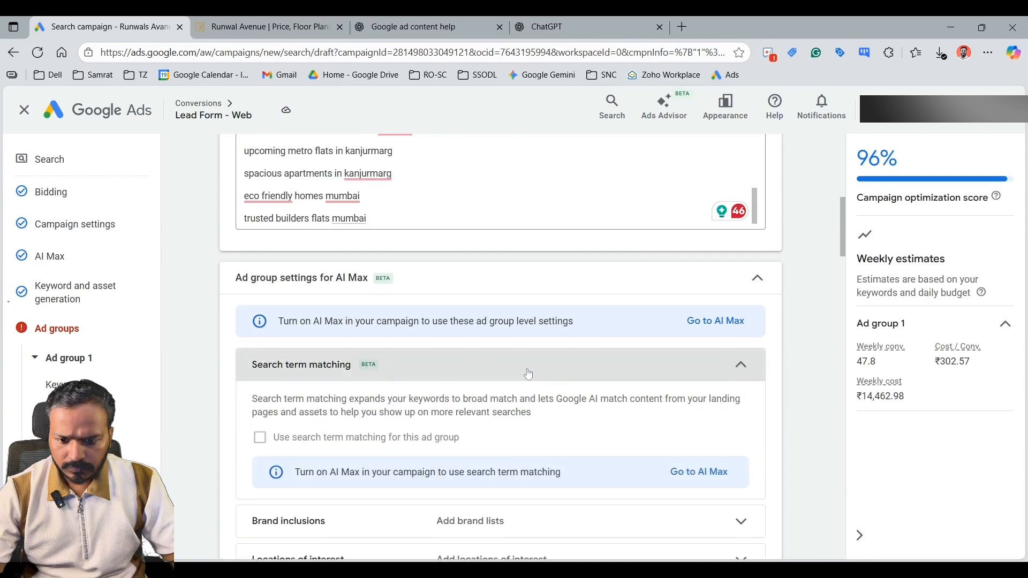
click(528, 374)
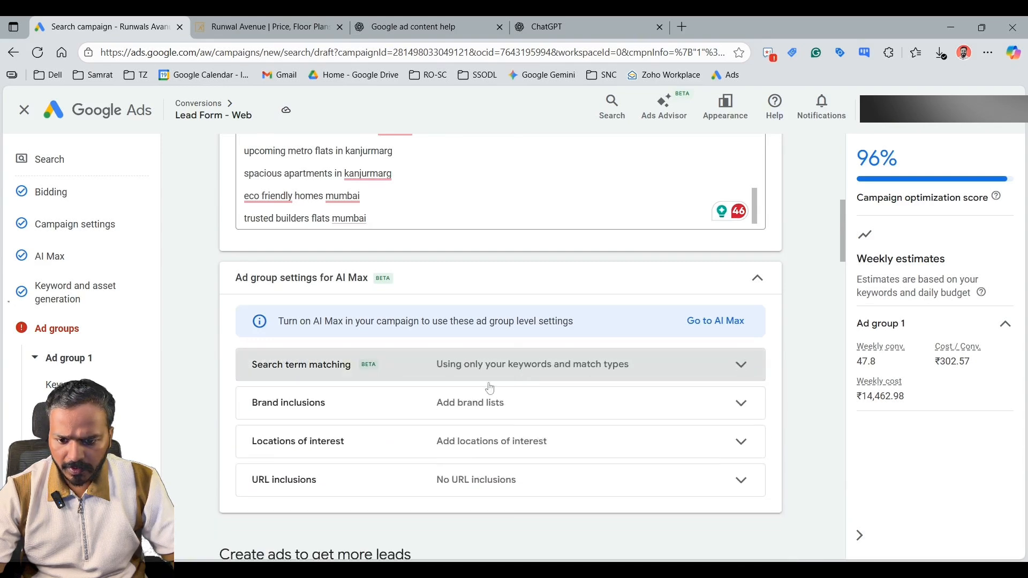
scroll(457, 451, down, 2)
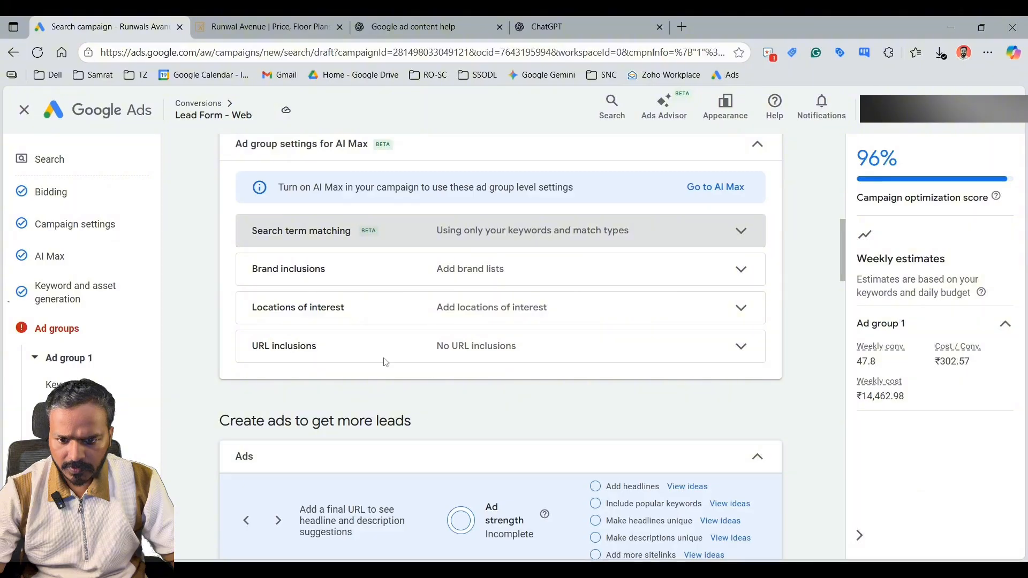
click(454, 311)
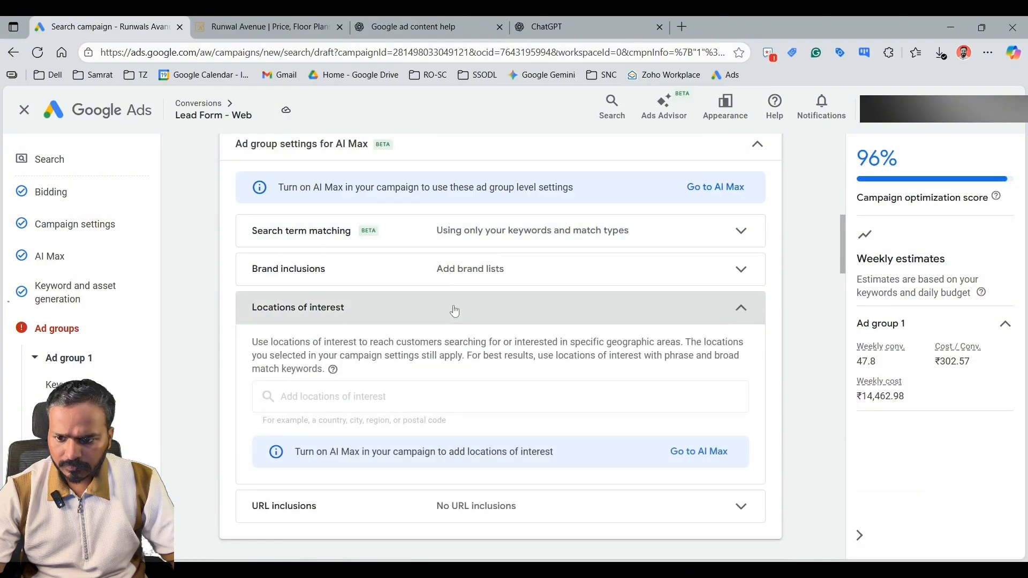
click(454, 311)
- Set the final URL of Ad group 1's new ad to the runwals-avanue.com landing page
scroll(502, 375, down, 2)
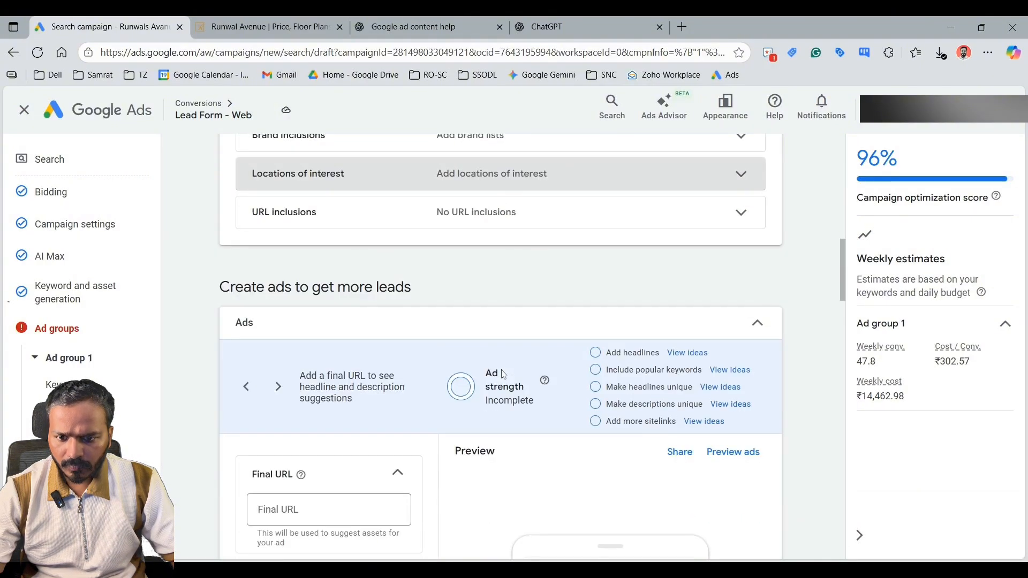
scroll(503, 374, down, 3)
click(331, 310)
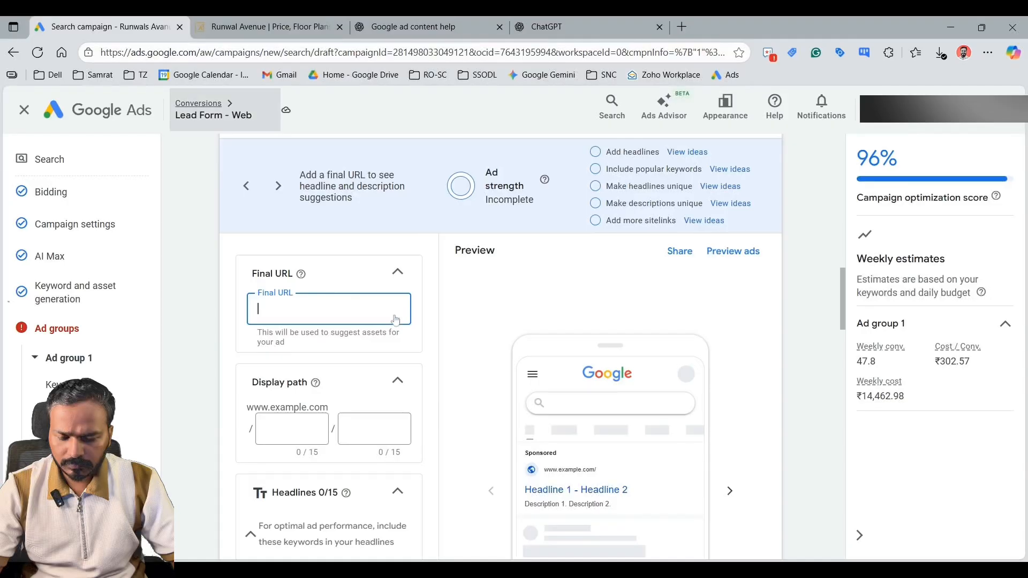
key(ctrl+v)
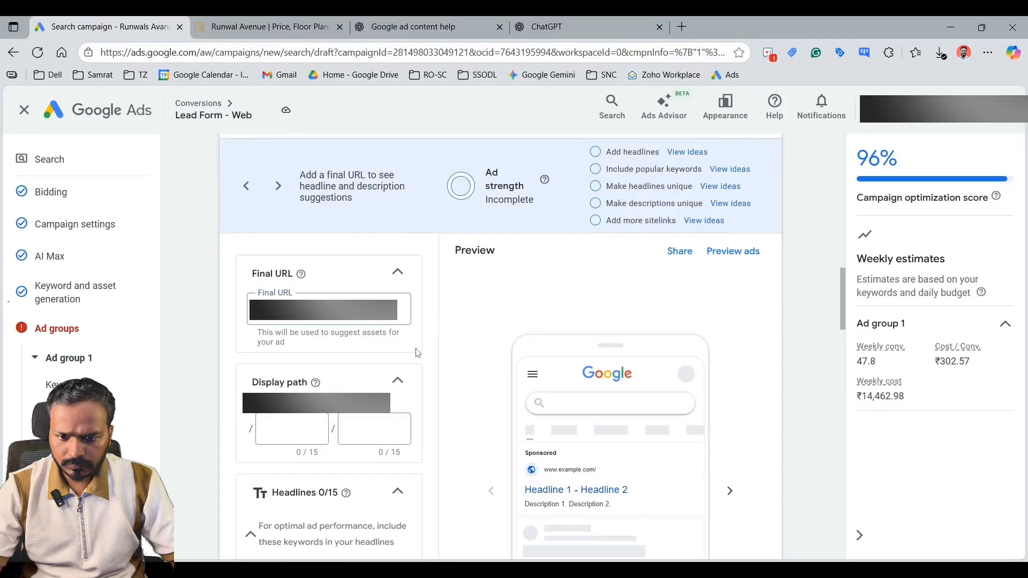
scroll(418, 353, down, 2)
scroll(418, 353, up, 2)
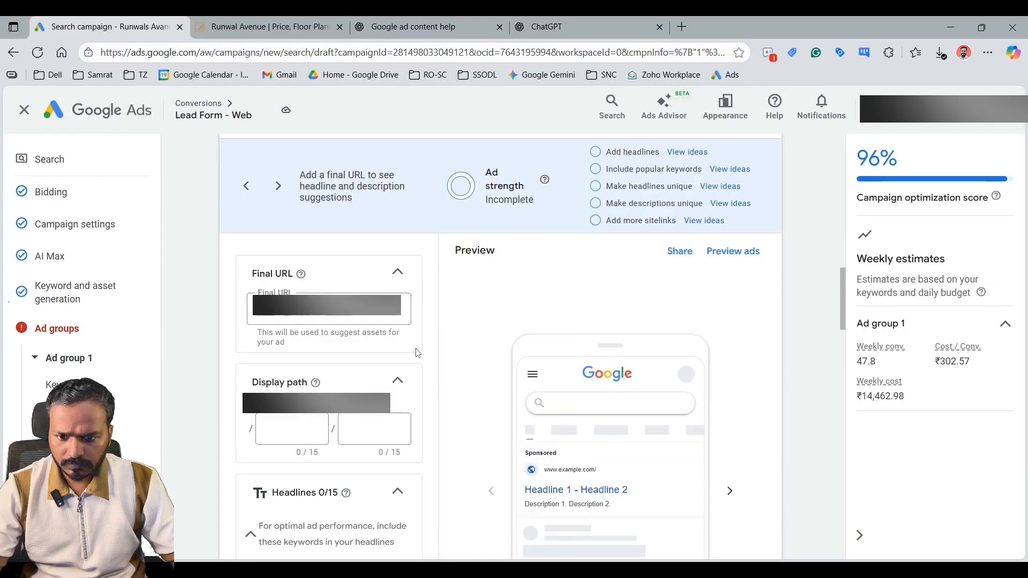
click(403, 269)
- Copy "Runwal Avenue — Your New Home in Kanjurmarg" from ChatGPT's full headlines and enter it as the ad's first headline
scroll(418, 350, down, 2)
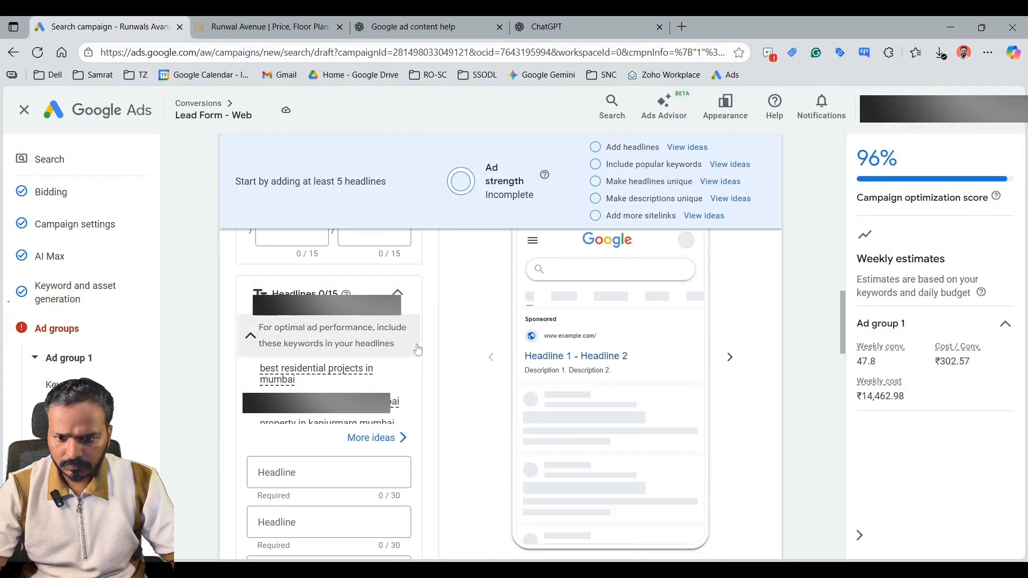
scroll(418, 350, down, 1)
mouse_move(284, 312)
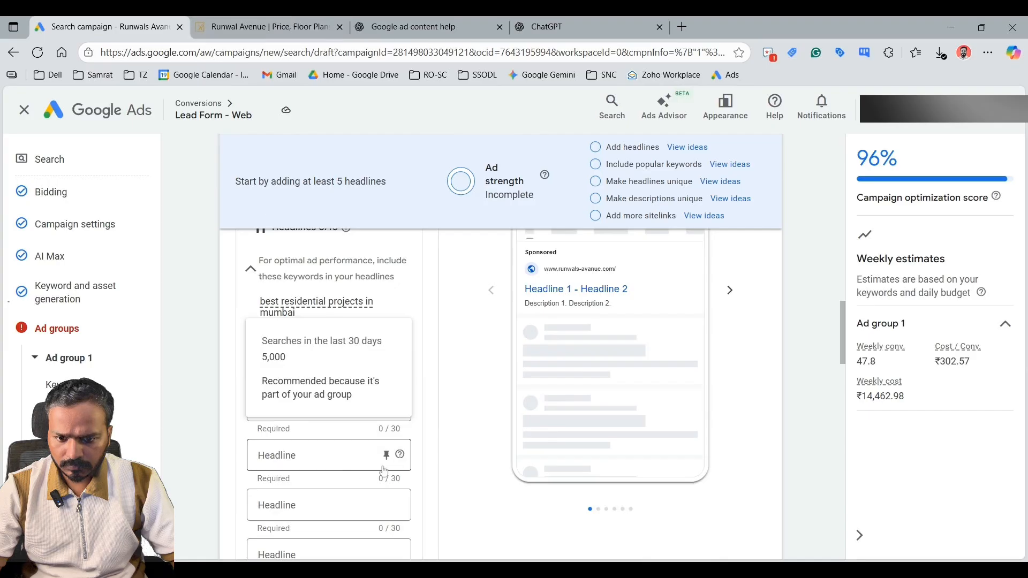
scroll(425, 394, down, 1)
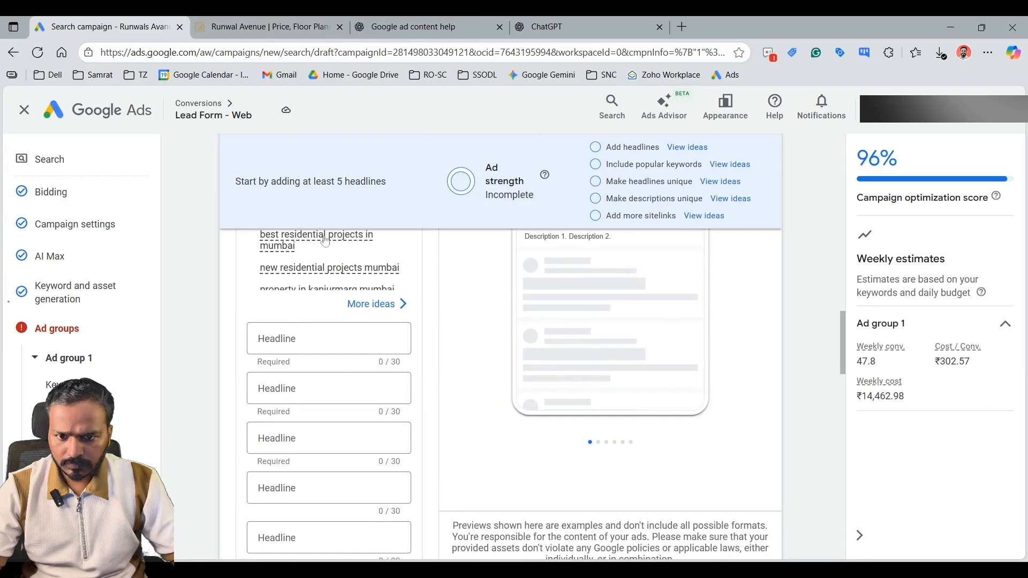
click(417, 24)
scroll(477, 316, up, 20)
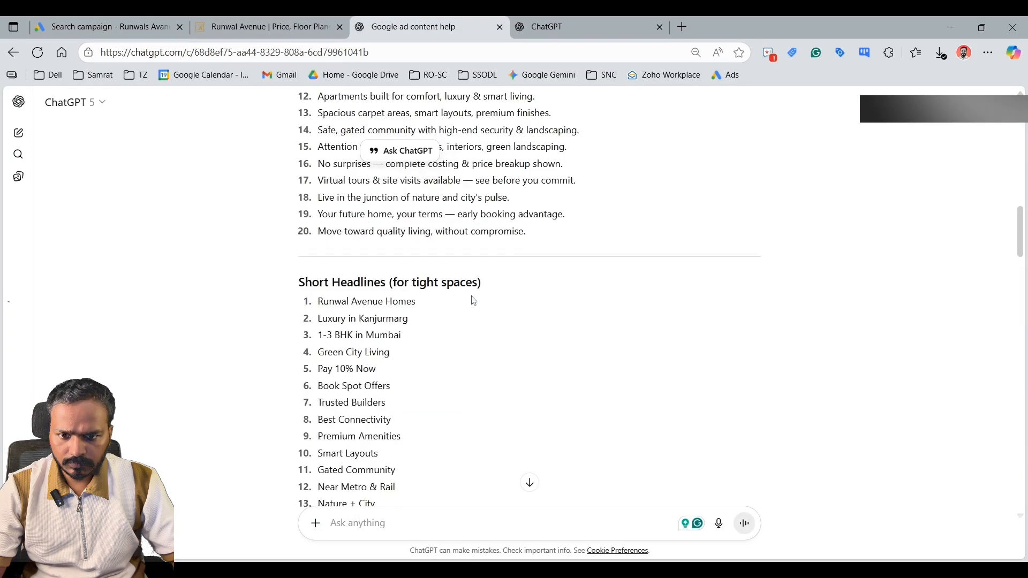
scroll(474, 301, up, 5)
scroll(472, 300, down, 2)
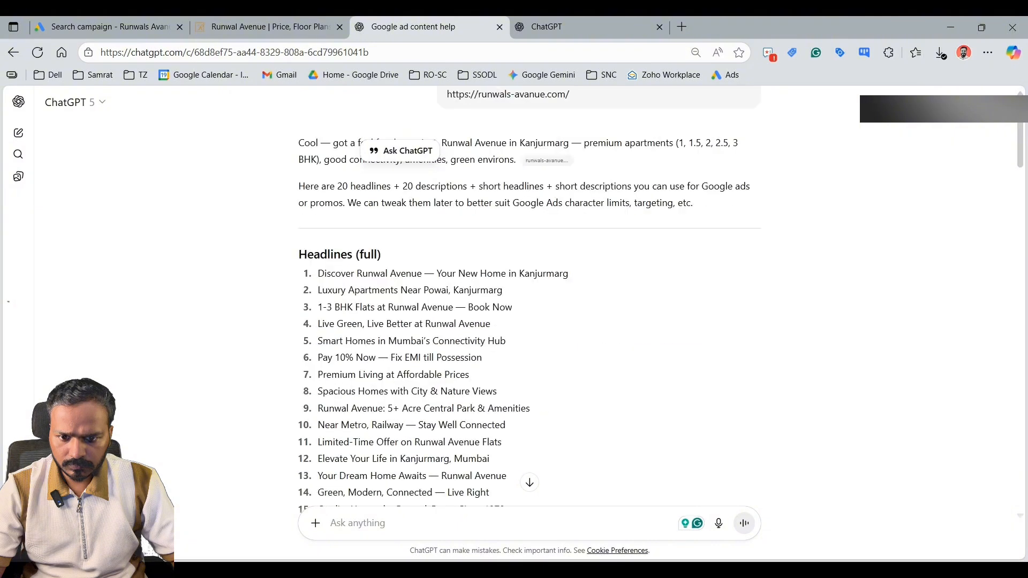
click(387, 285)
drag(356, 273, 631, 278)
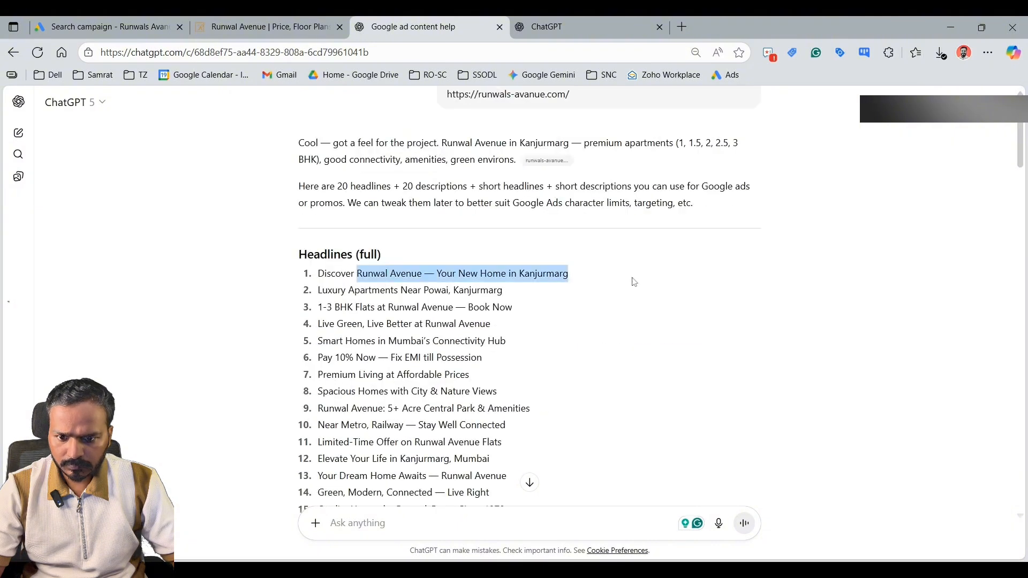
click(107, 27)
click(332, 337)
key(ctrl+v)
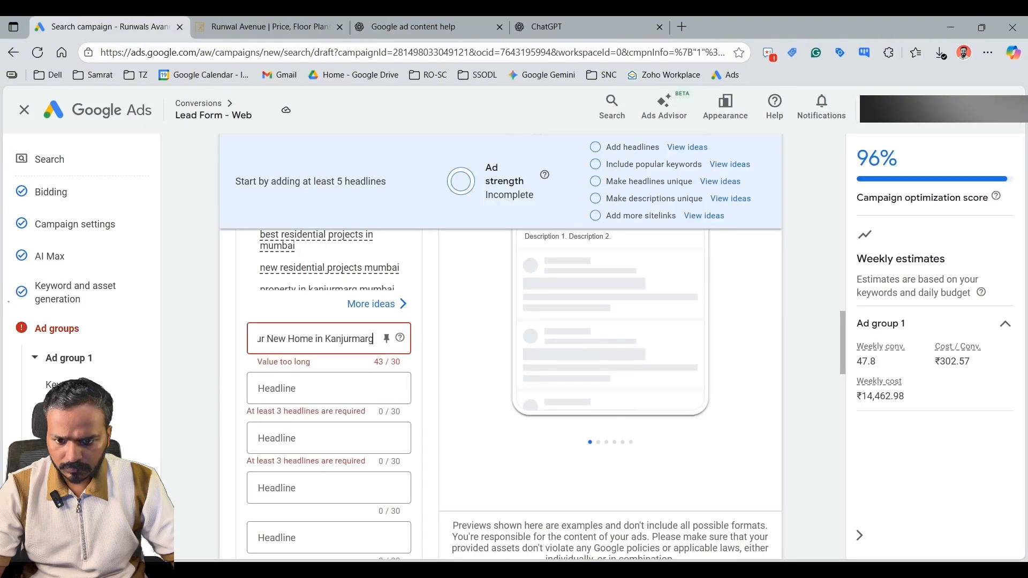
- Shorten the first headline to "Your New Home in Kanjurmarg" by removing its beginning
key(ctrl+a)
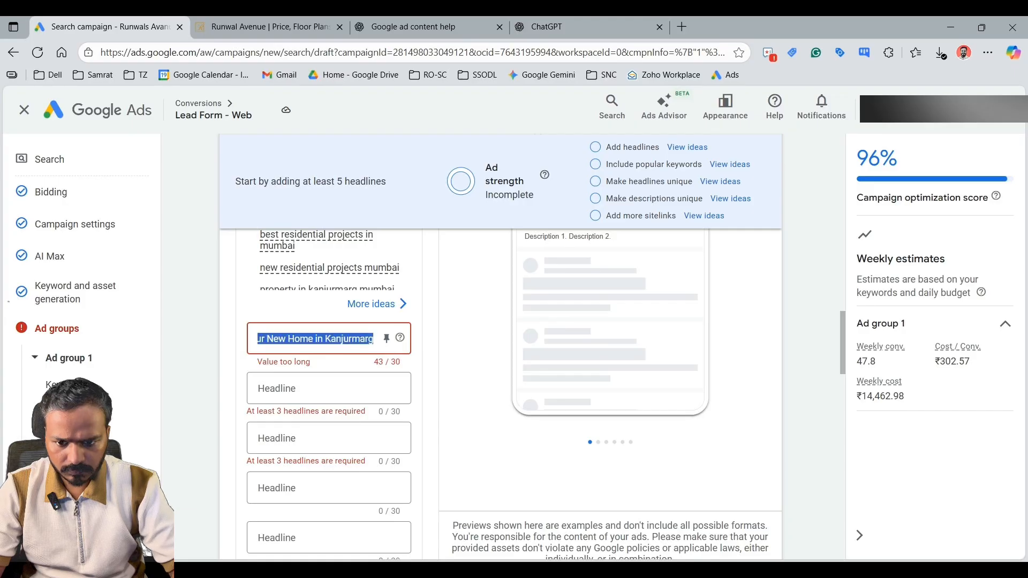
key(Home)
key(Delete)
key(Delete)
key(Delete)
key(Delete)
key(Delete)
key(Delete)
key(Delete)
key(Delete)
key(Delete)
key(Delete)
key(Delete)
key(Delete)
key(Delete)
key(Delete)
key(Delete)
key(Delete)
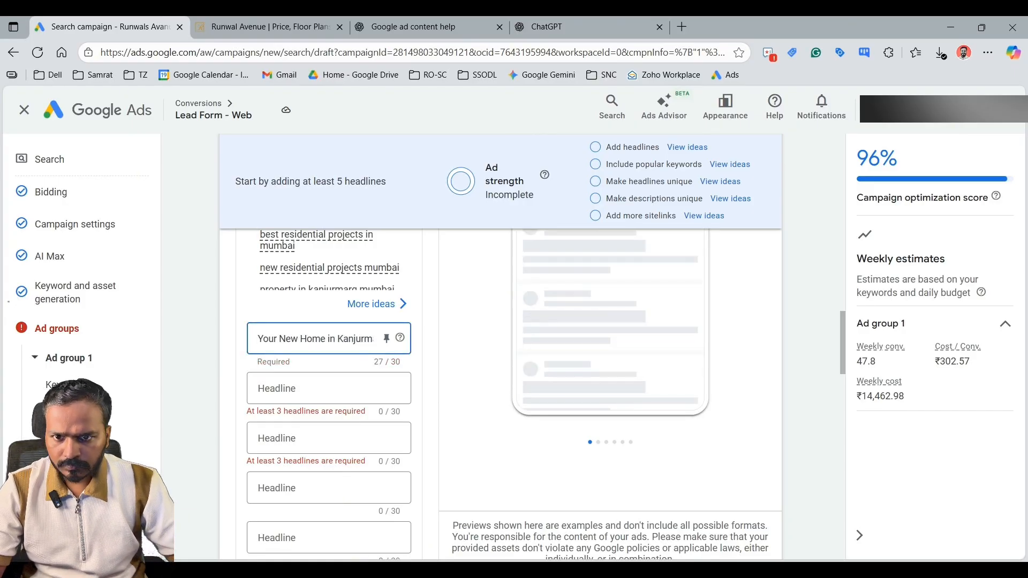
- Reorder the browser tabs so ChatGPT's ad content conversation sits directly beside the Google Ads campaign, and return to its headline list
click(247, 25)
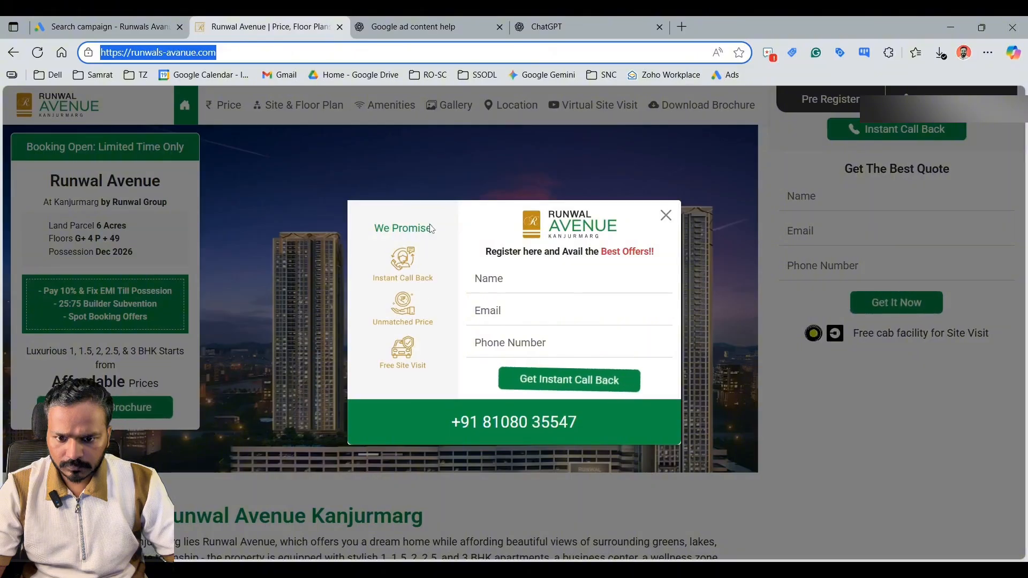
drag(426, 22, 281, 18)
click(379, 276)
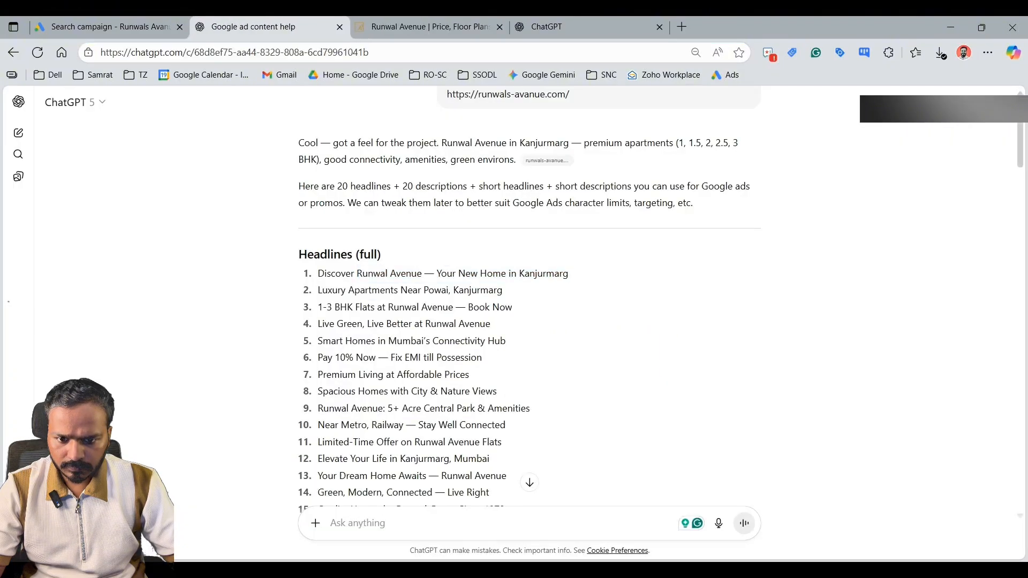
- Copy "Luxury Apartments Near Powai, Kanjurmarg" from ChatGPT's full headlines and try it as the ad's second headline
drag(318, 290, 518, 291)
key(ctrl+c)
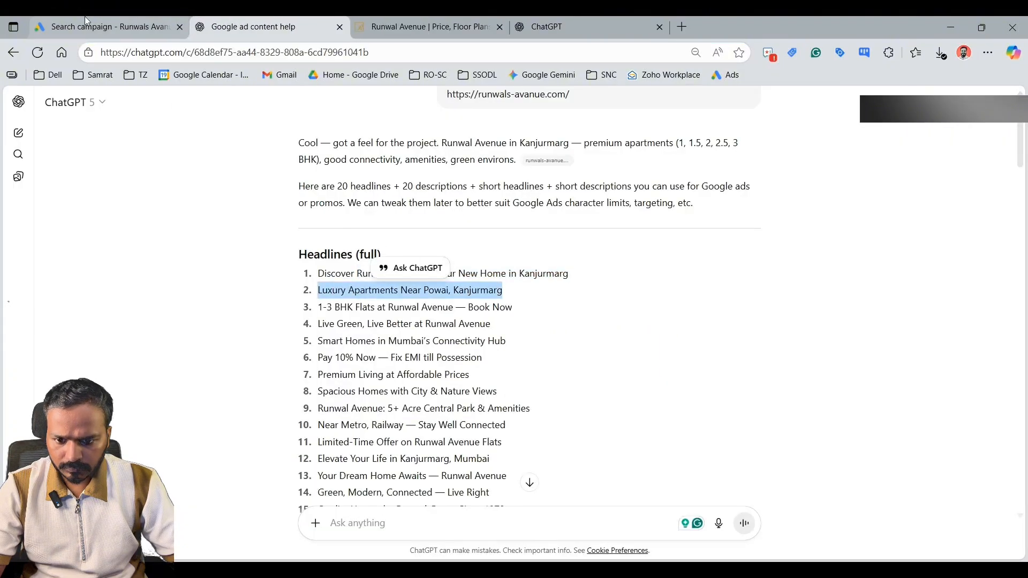
click(85, 23)
click(321, 388)
key(ctrl+v)
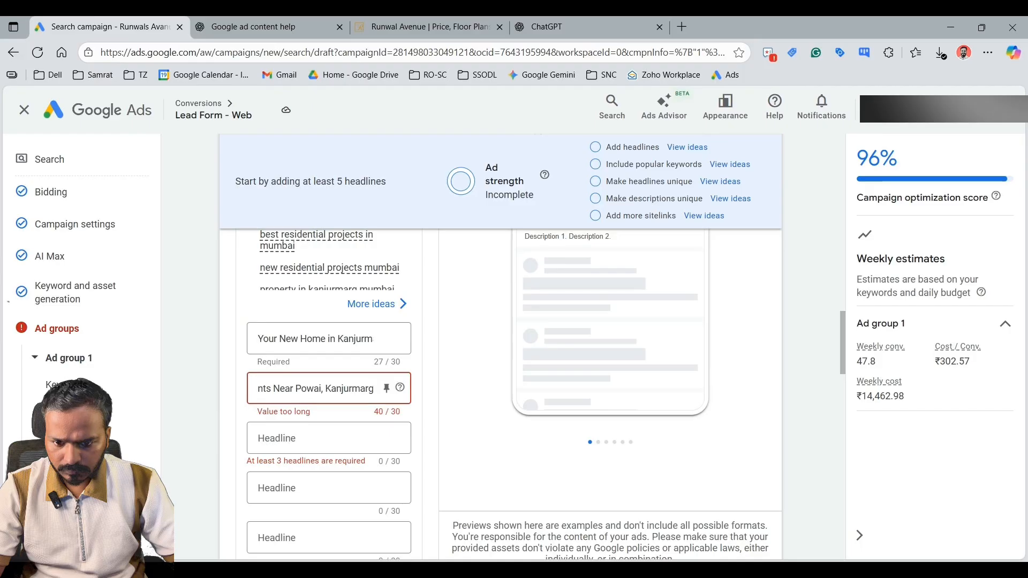
- Try to shorten the second headline by removing "Powai," and a few characters before "Kanjurmarg"
drag(307, 388, 326, 388)
key(BackSpace)
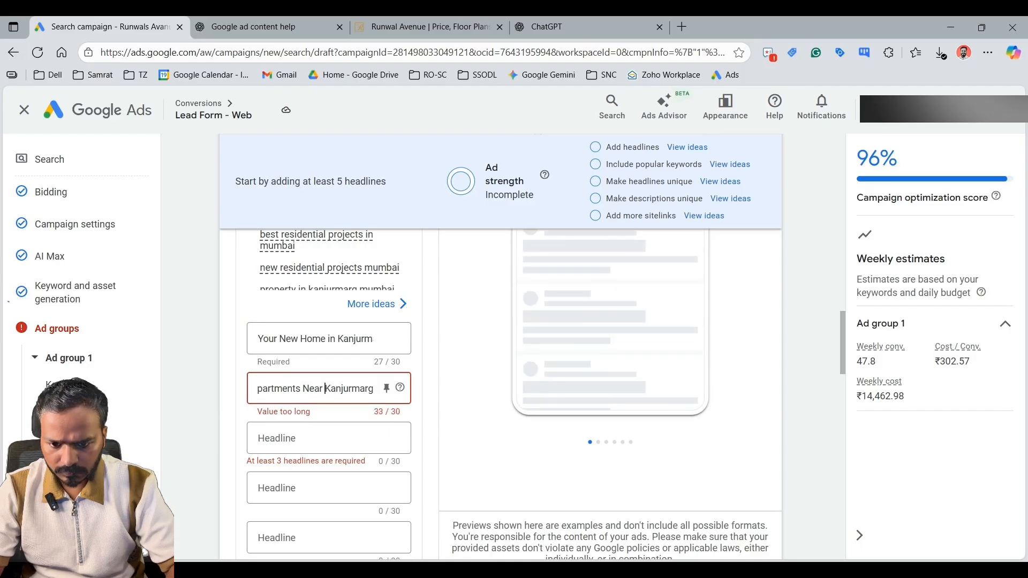
key(BackSpace)
key(BackSpace)
key(BackSpace)
- Replace the whole second headline with "1-3 BHK Flats at Runwal Avenue" copied from ChatGPT's full headlines
key(ctrl+a)
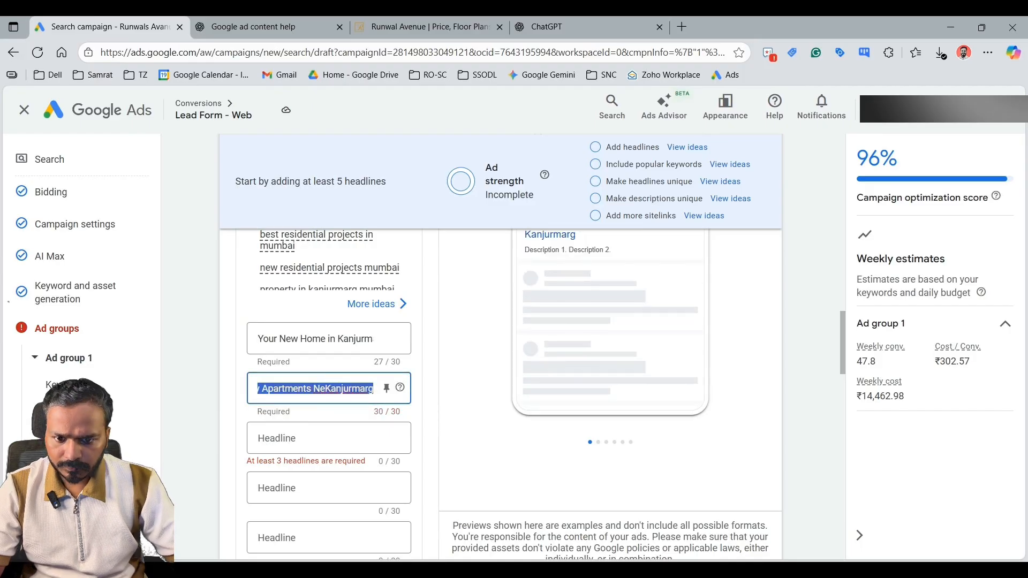
click(257, 27)
click(318, 308)
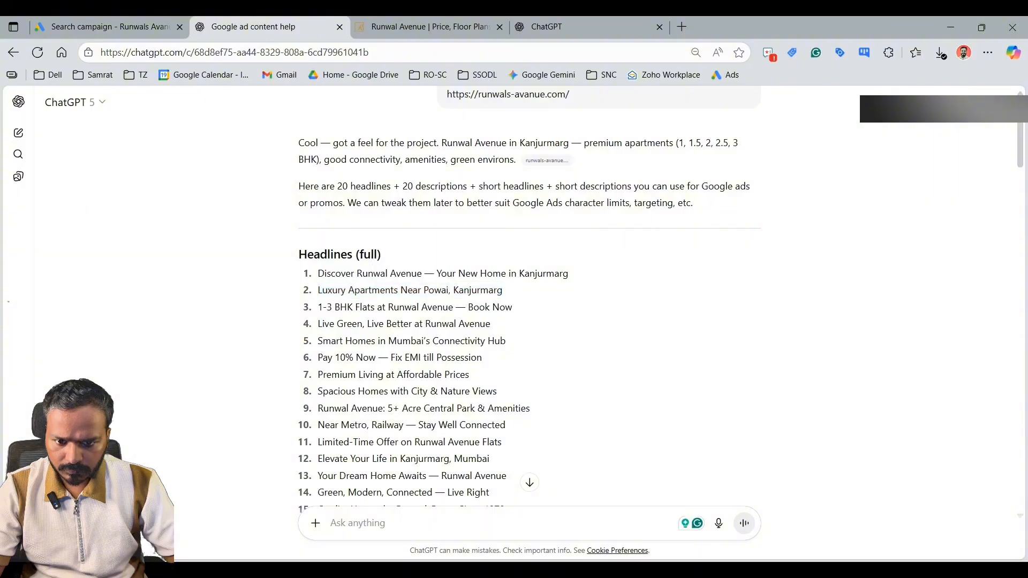
drag(318, 307, 448, 307)
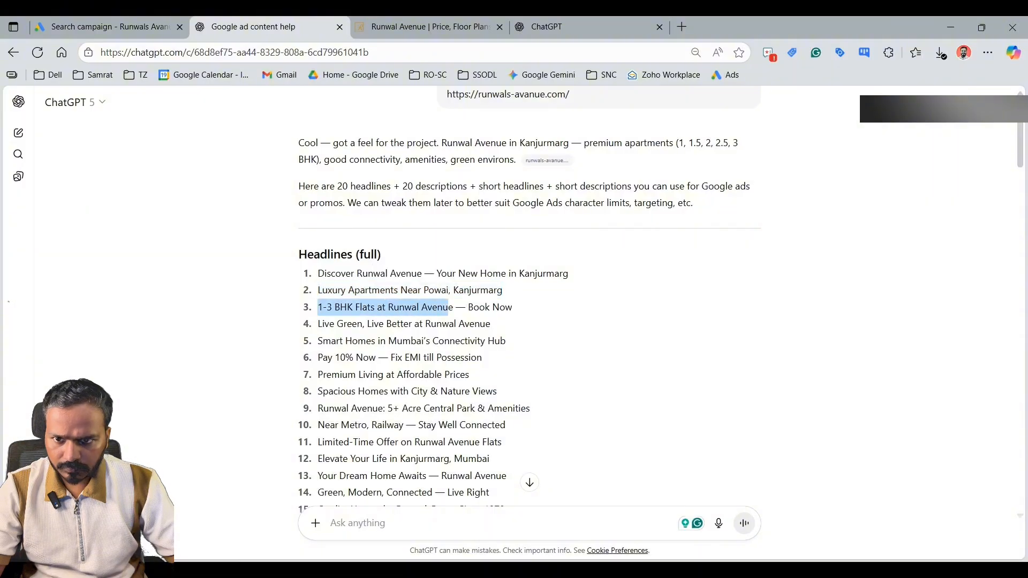
key(ctrl+c)
click(107, 26)
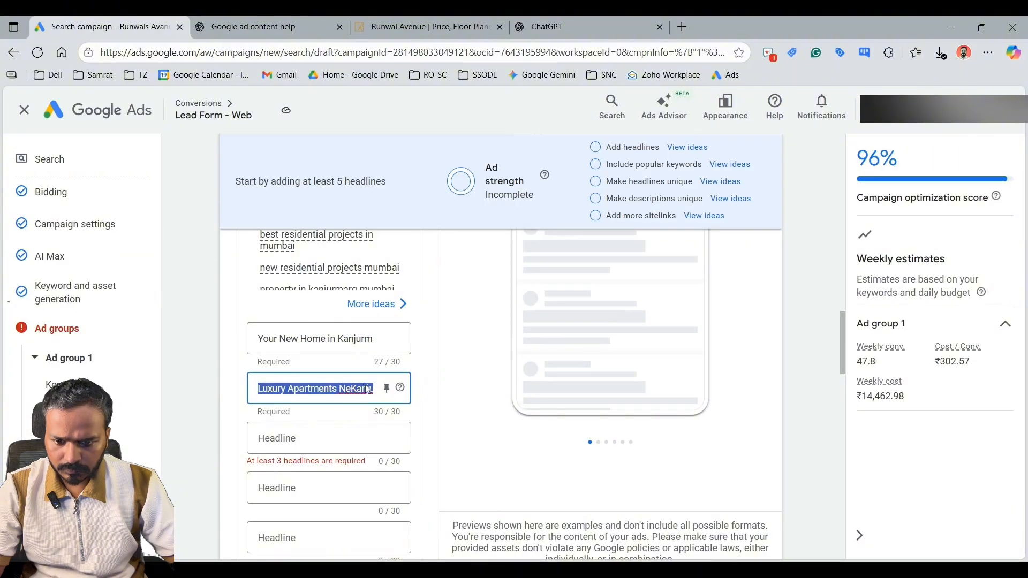
key(ctrl+v)
click(410, 414)
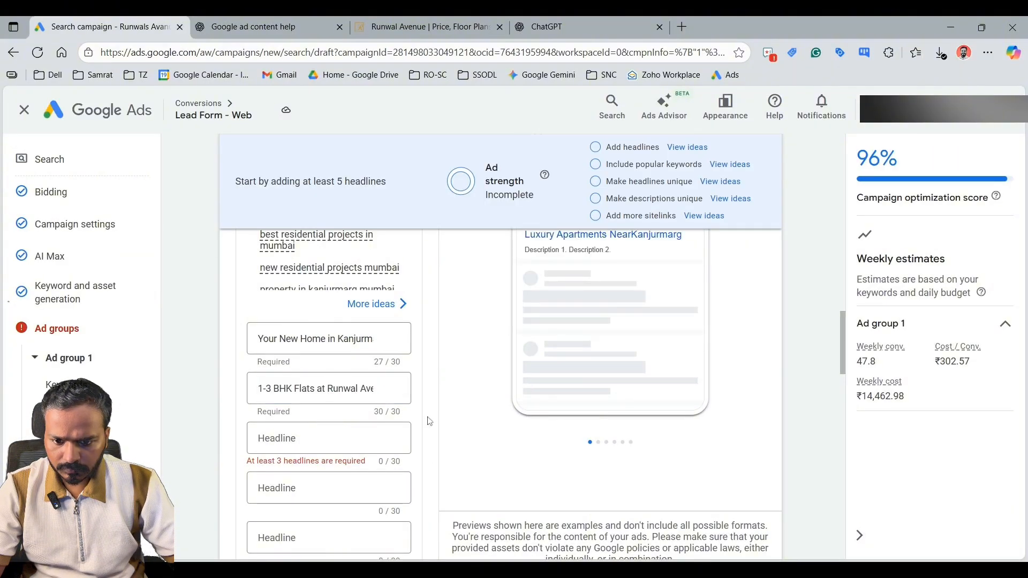
- Copy "Live Green, Live Better" from ChatGPT's full headlines and enter it as the ad's third headline
click(243, 24)
click(319, 328)
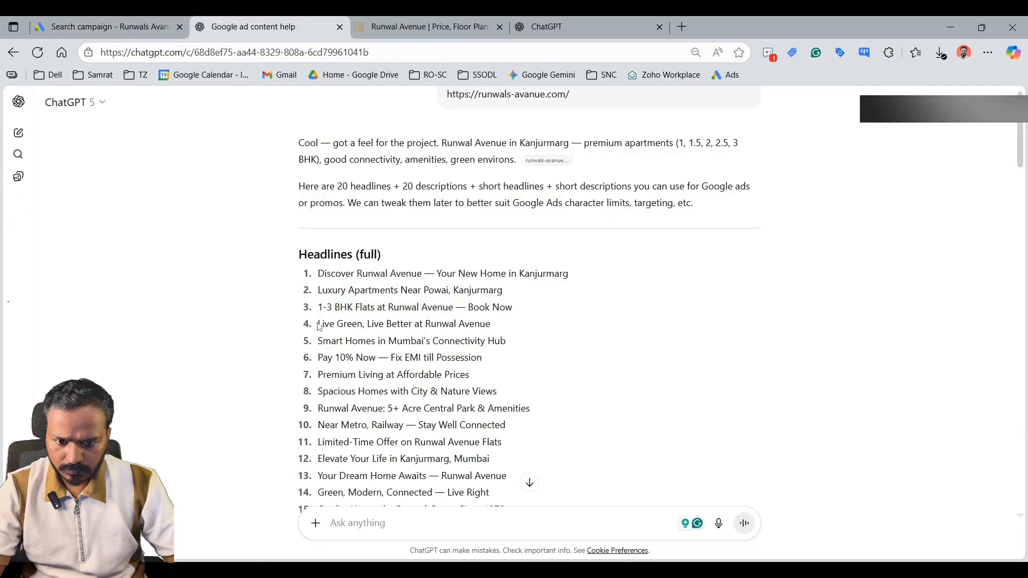
drag(317, 324, 413, 324)
key(ctrl+c)
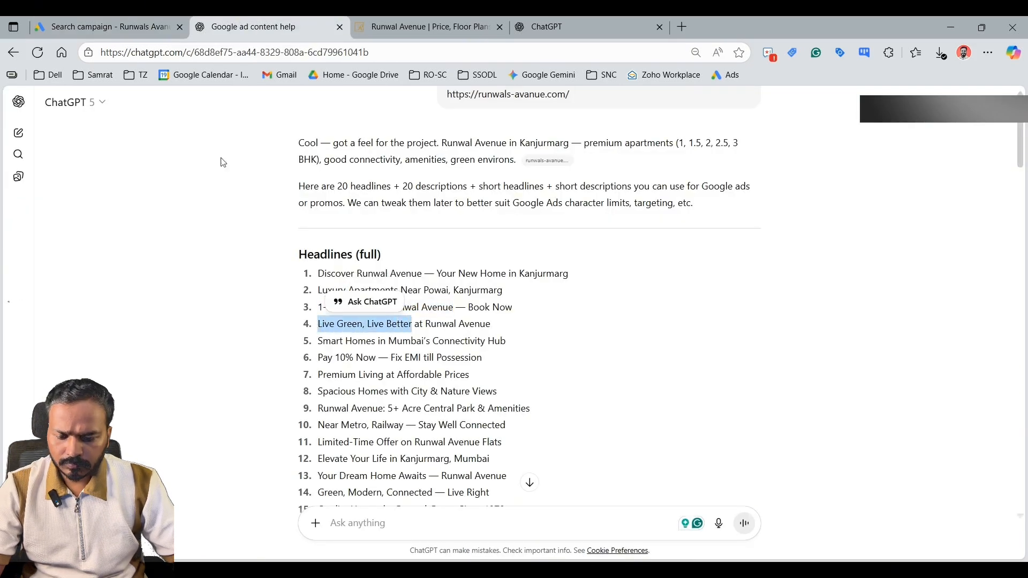
click(107, 27)
click(303, 446)
key(ctrl+v)
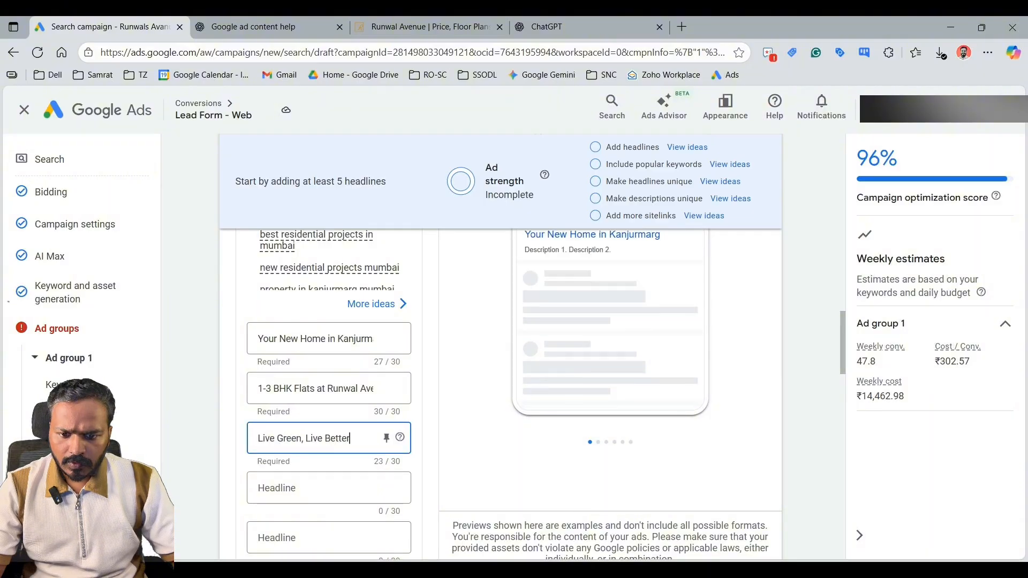
- Copy "Mumbai's Connectivity Hub" from ChatGPT's fifth full headline and enter it as the ad's fourth headline
click(251, 27)
scroll(364, 348, down, 1)
click(380, 407)
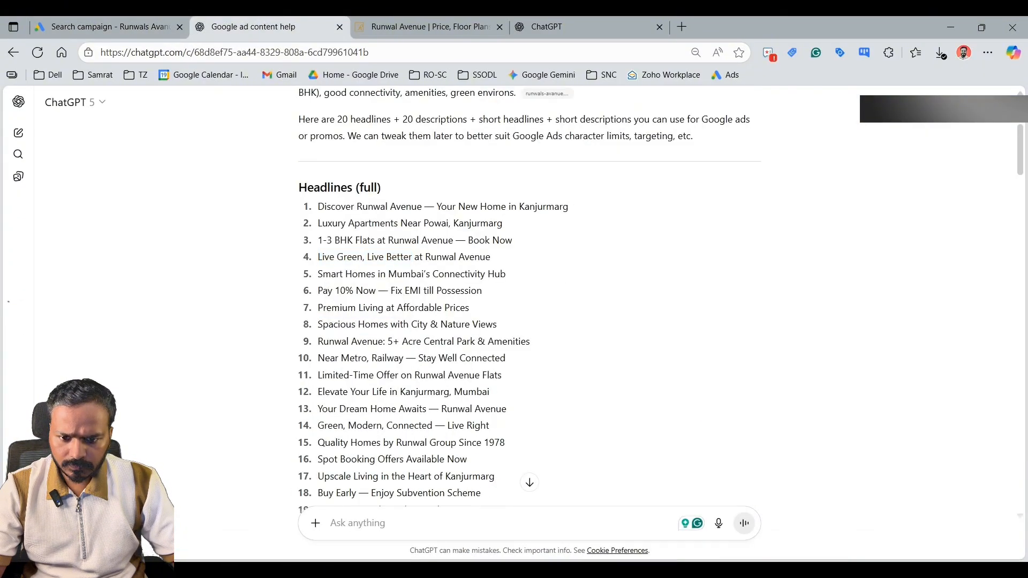
drag(318, 274, 572, 280)
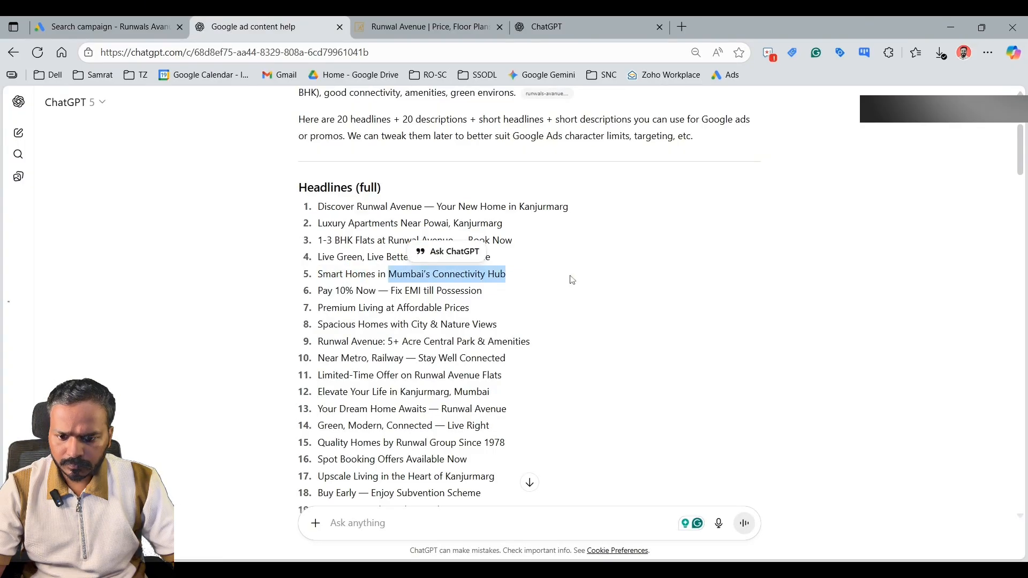
key(ctrl+1)
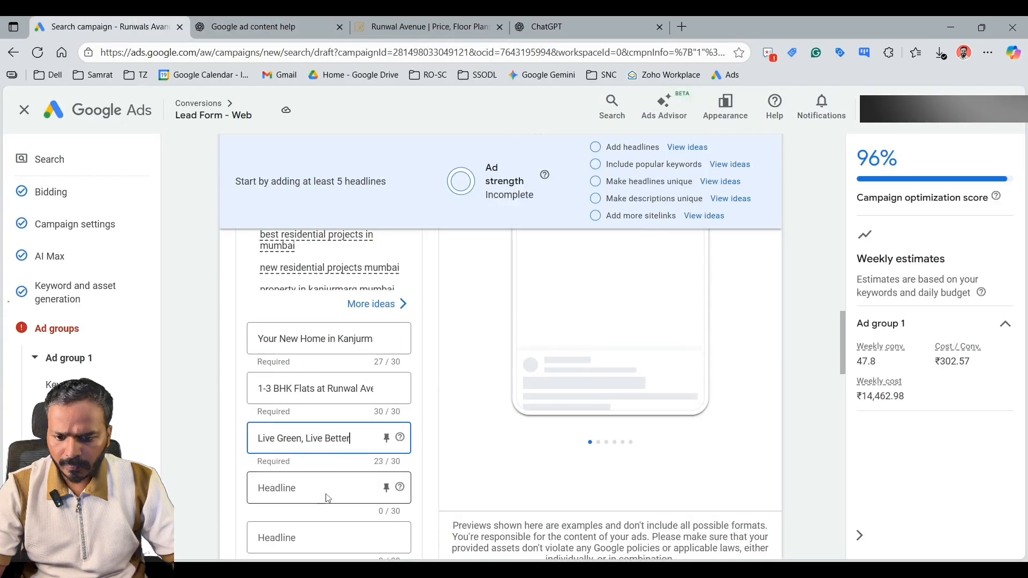
click(328, 498)
key(ctrl+v)
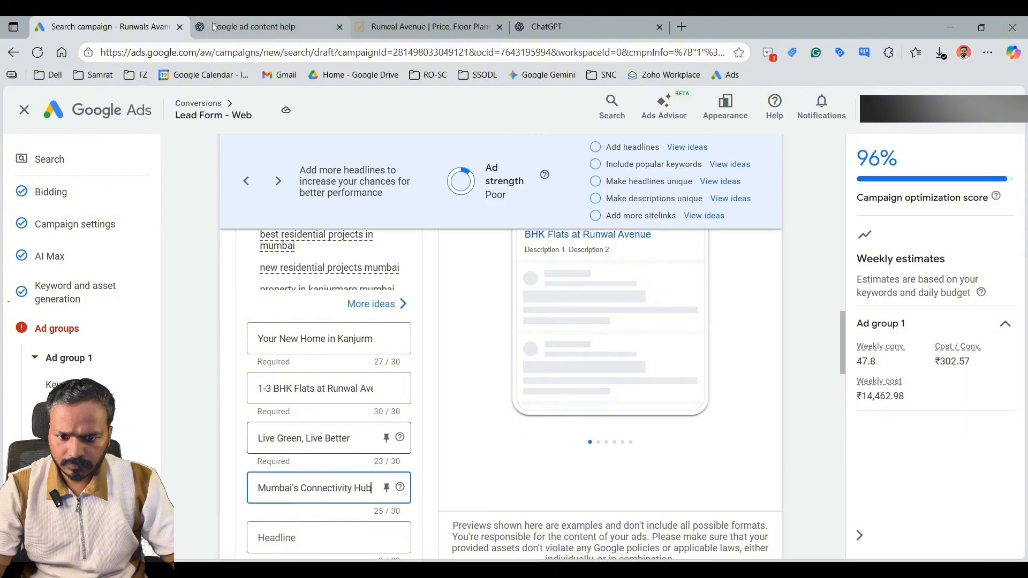
- Copy "Near Metro, Railway" from ChatGPT's tenth full headline and enter it as the ad's fifth headline
key(ctrl+2)
scroll(373, 304, down, 1)
click(359, 314)
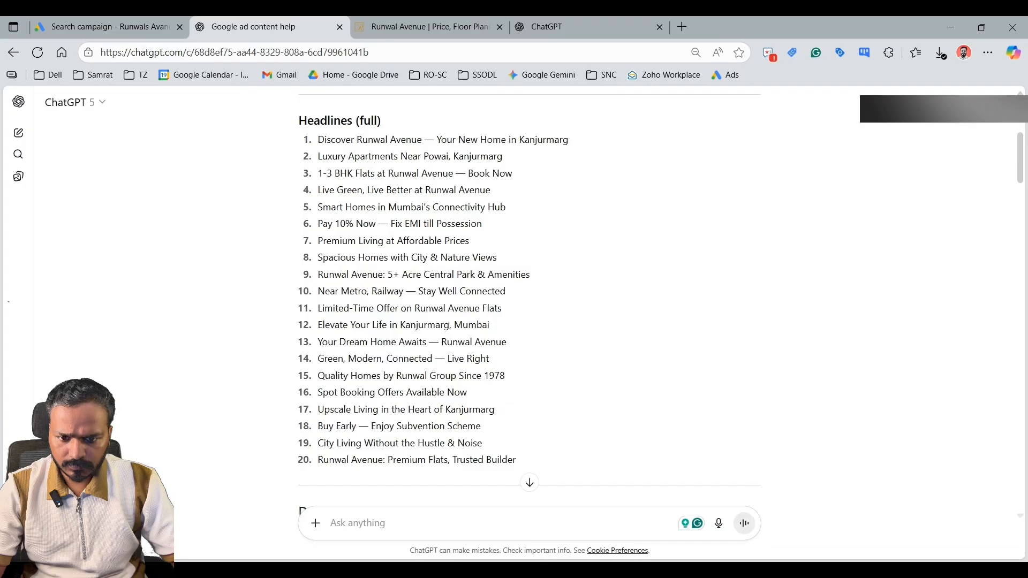
drag(318, 292, 403, 291)
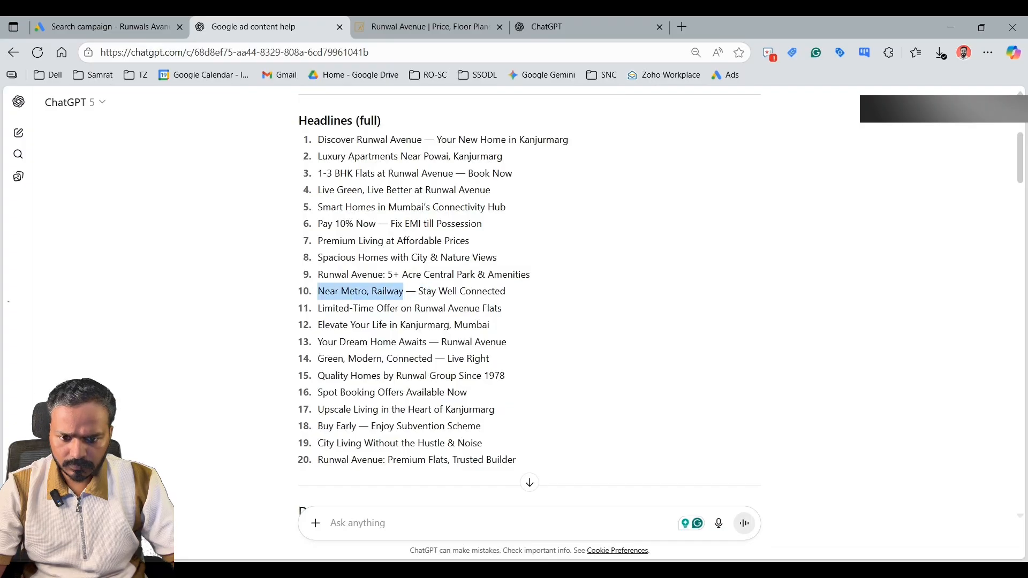
click(80, 28)
click(316, 471)
key(ctrl+v)
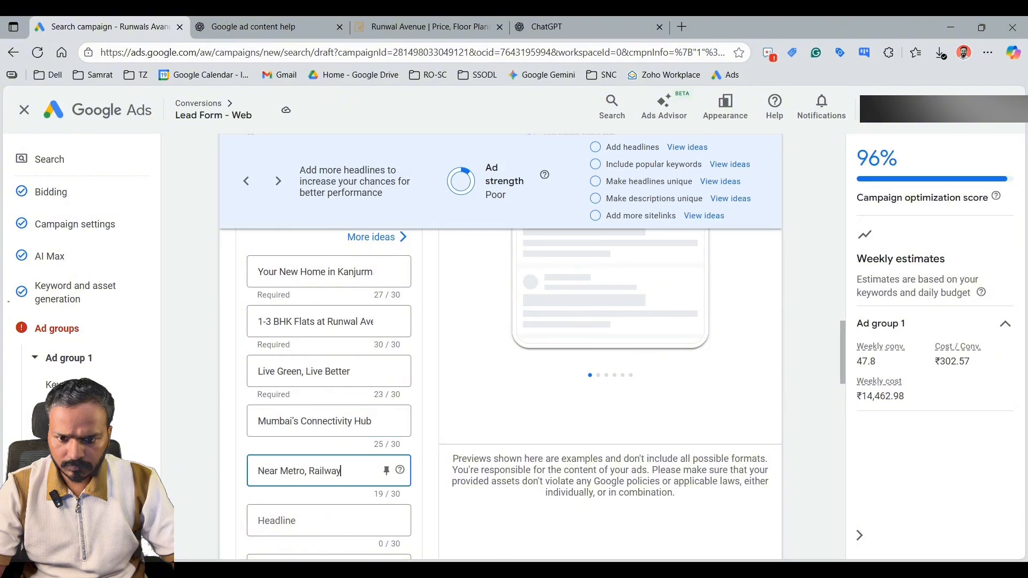
- Try extending the fifth headline with "Well Connected" copied from ChatGPT, and remove the addition again
click(345, 17)
click(430, 374)
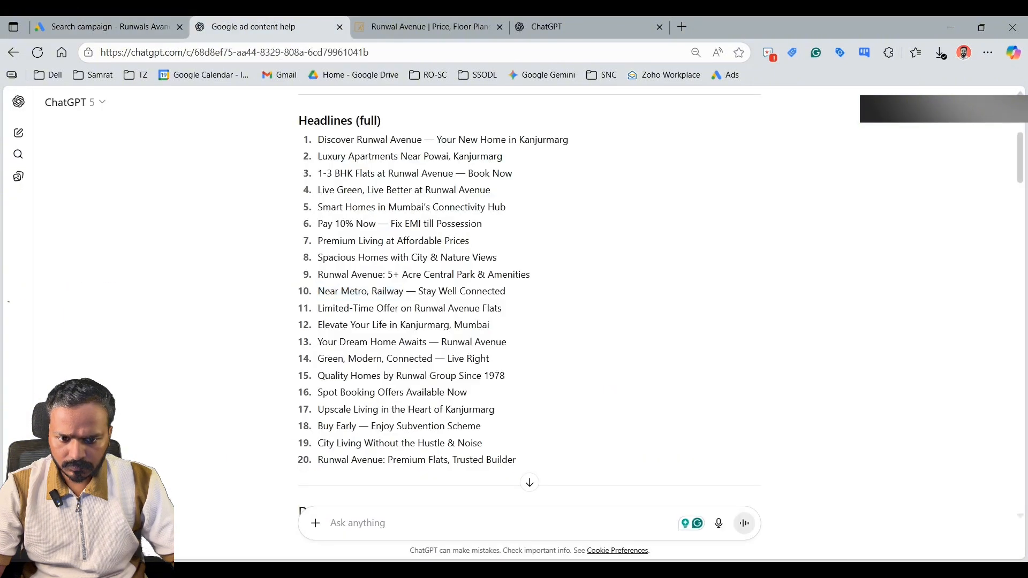
drag(438, 291, 576, 291)
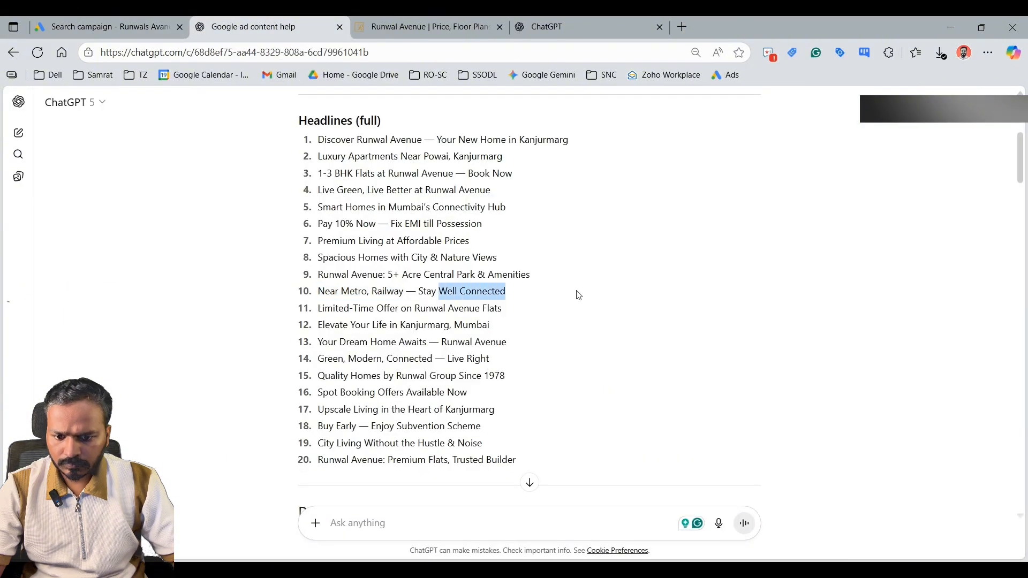
click(101, 27)
key(ctrl+v)
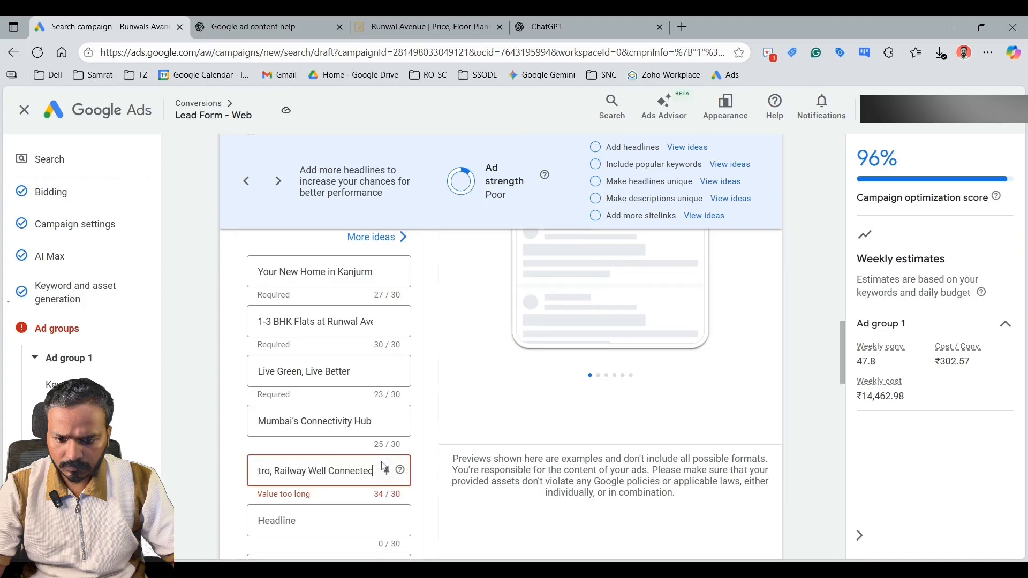
drag(308, 471, 492, 475)
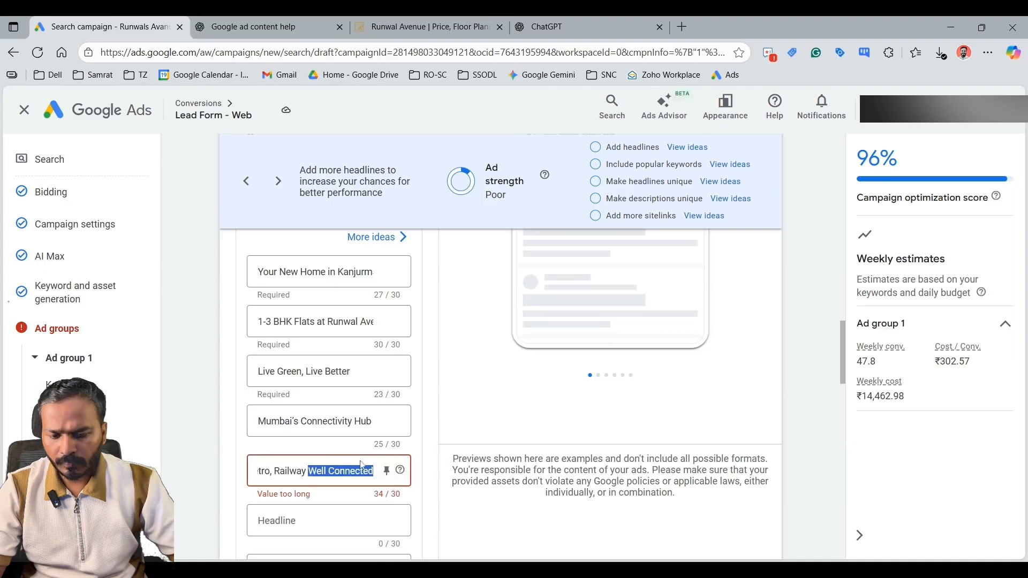
key(BackSpace)
- Copy "Green, Modern, Connected" from ChatGPT's full headlines and enter it as the ad's sixth headline
key(ctrl+Tab)
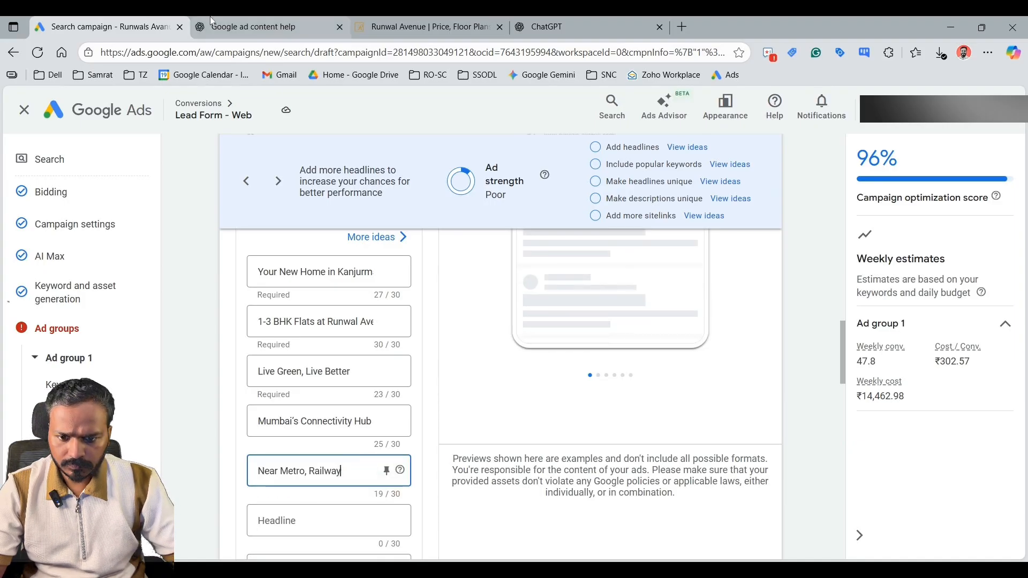
scroll(360, 309, down, 1)
click(359, 308)
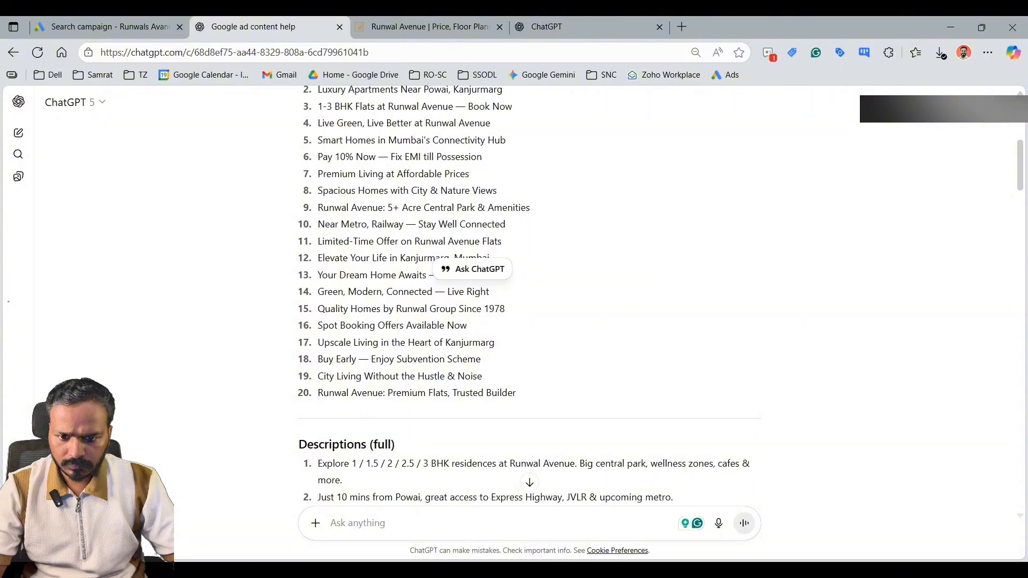
drag(317, 291, 432, 292)
click(125, 21)
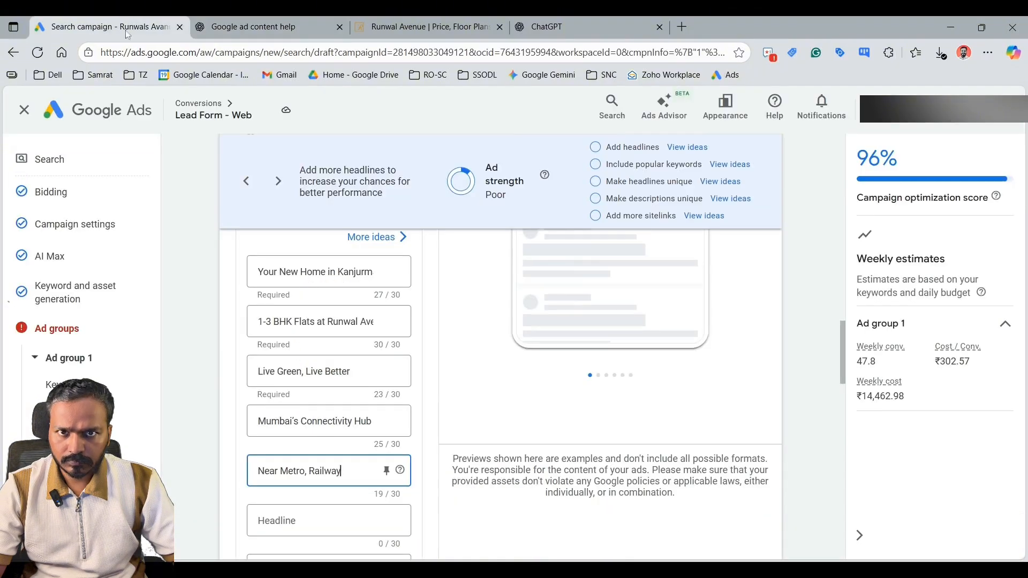
click(315, 518)
key(ctrl+v)
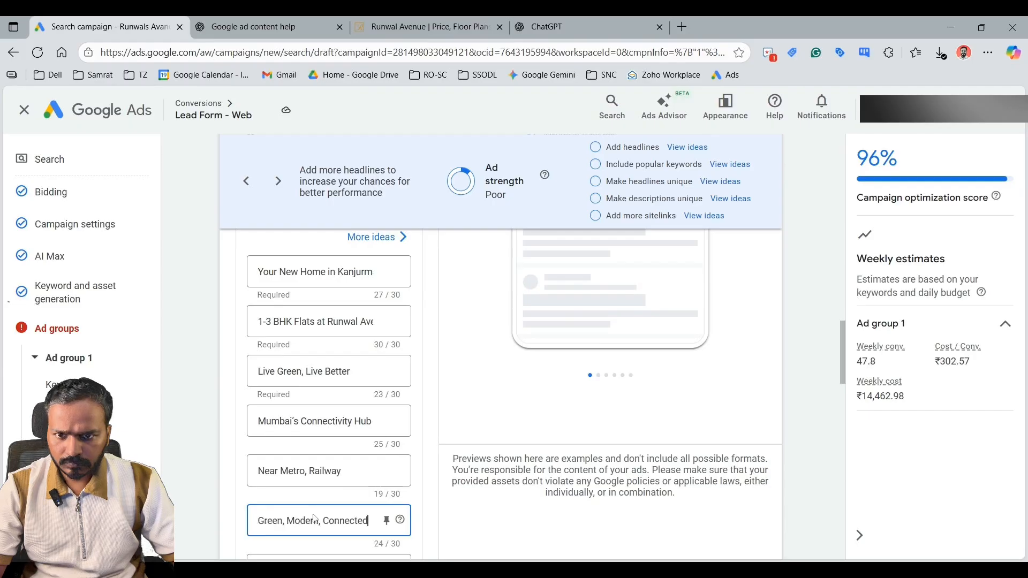
- Copy "Explore 1 / 1.5 / 2 / 2.5 / 3 BHK" from ChatGPT's first full description into the seventh headline and remove "Explore" from it
click(232, 24)
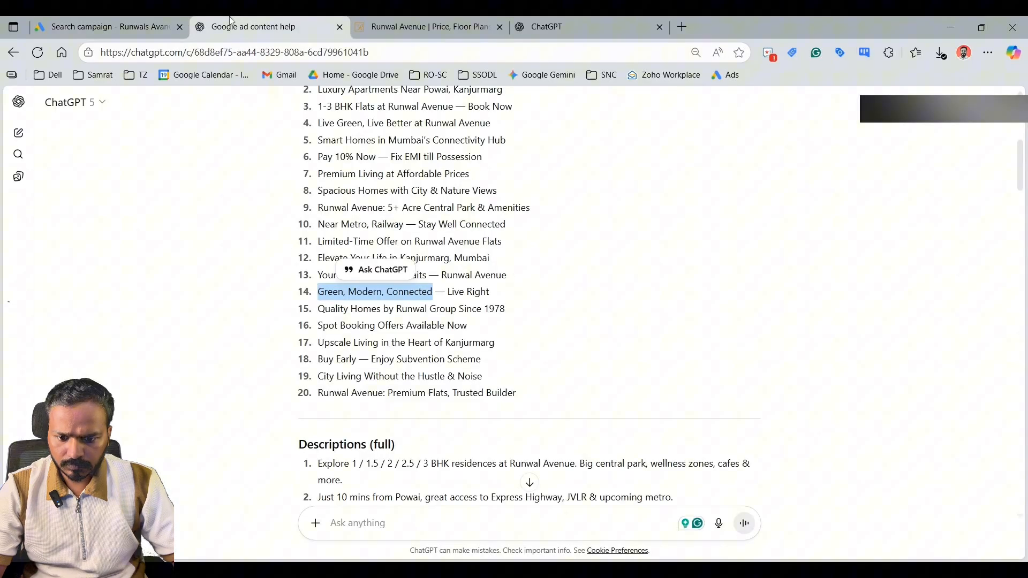
click(318, 377)
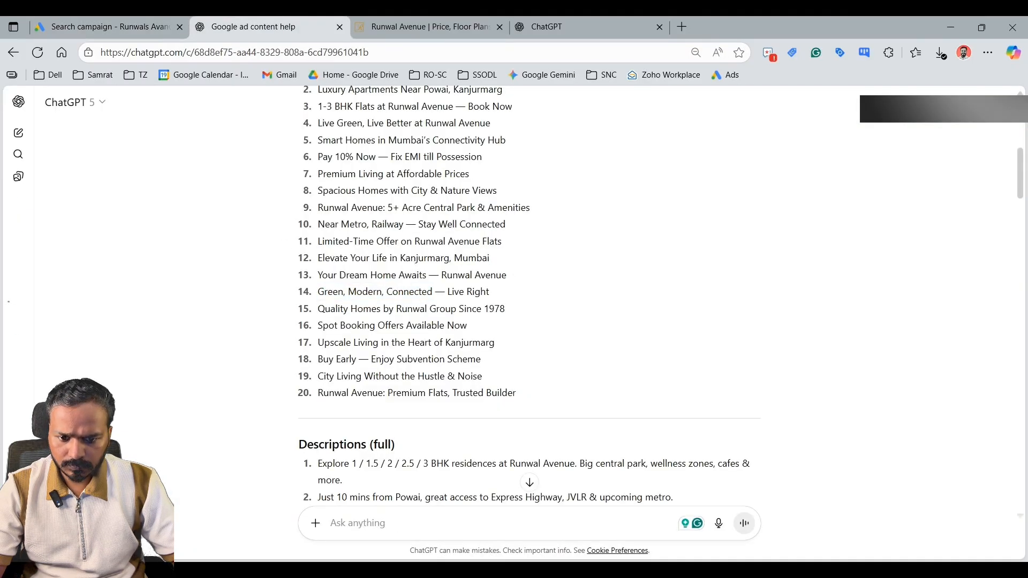
scroll(321, 405, down, 1)
drag(318, 396, 452, 397)
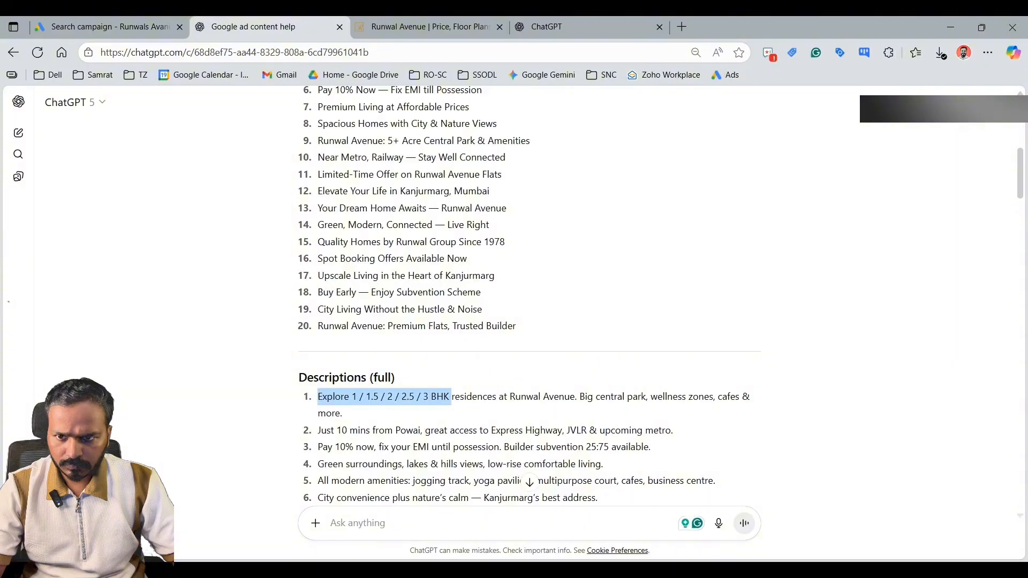
click(166, 21)
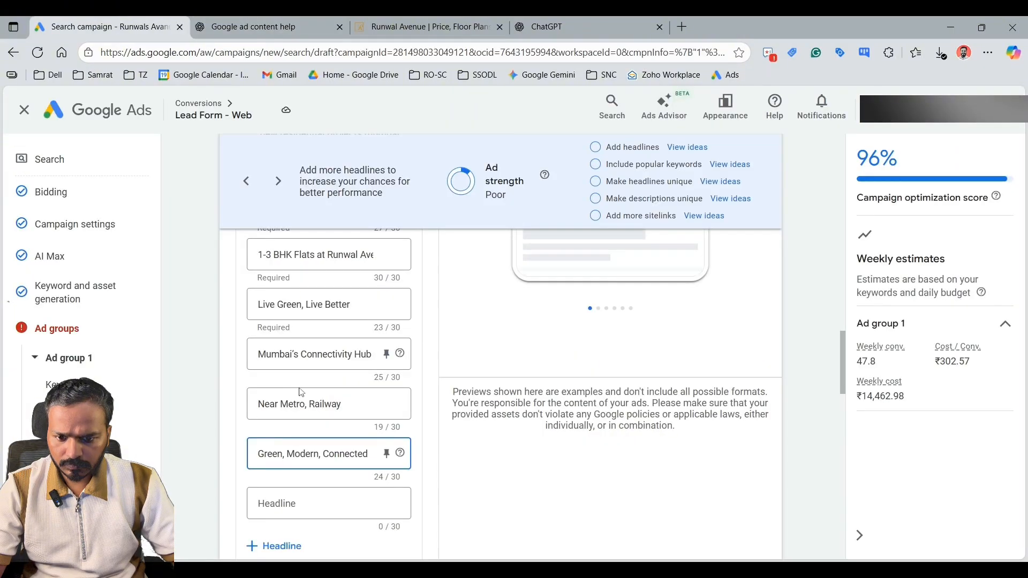
scroll(301, 393, up, 1)
scroll(302, 393, down, 2)
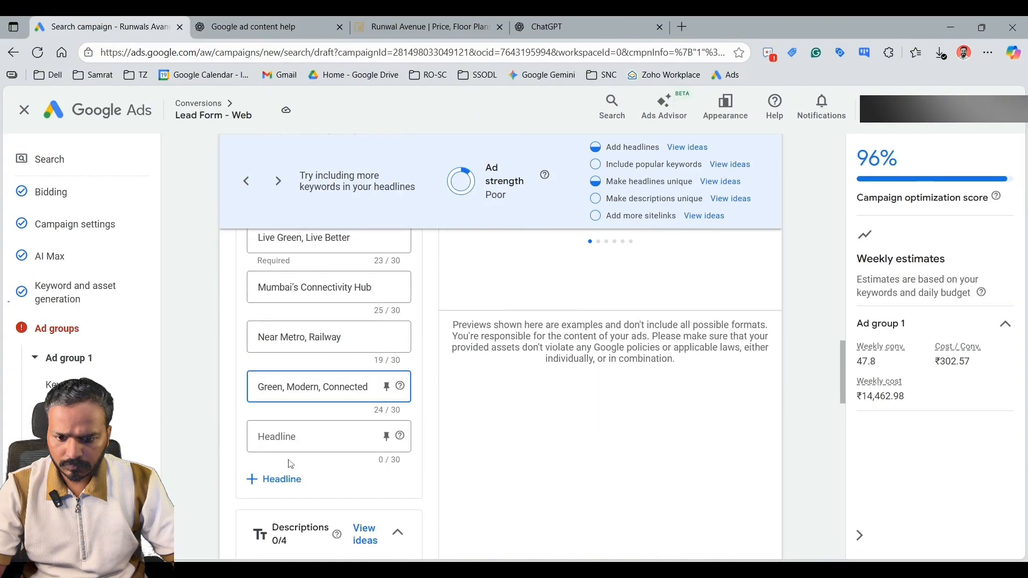
click(321, 436)
key(ctrl+v)
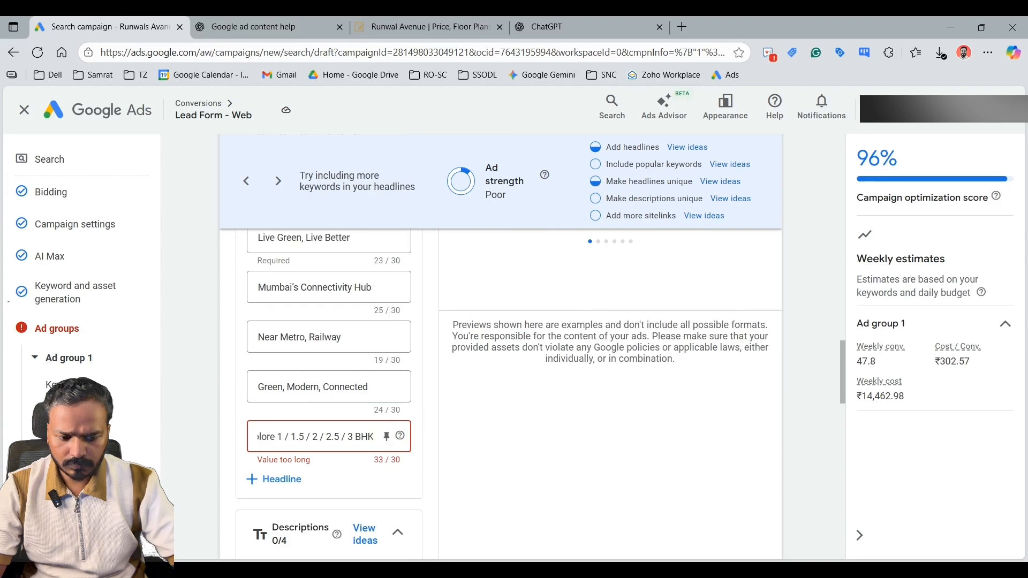
drag(277, 436, 206, 430)
key(BackSpace)
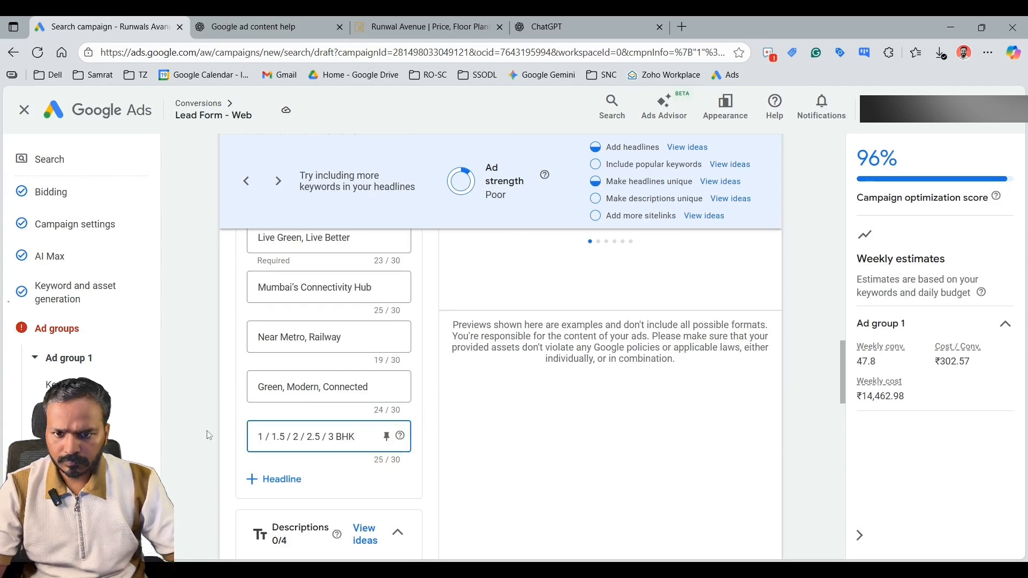
- Copy ChatGPT's second full description, starting "Just 10 mins from Powai", into the ad's first description and collapse the Business name section
click(308, 27)
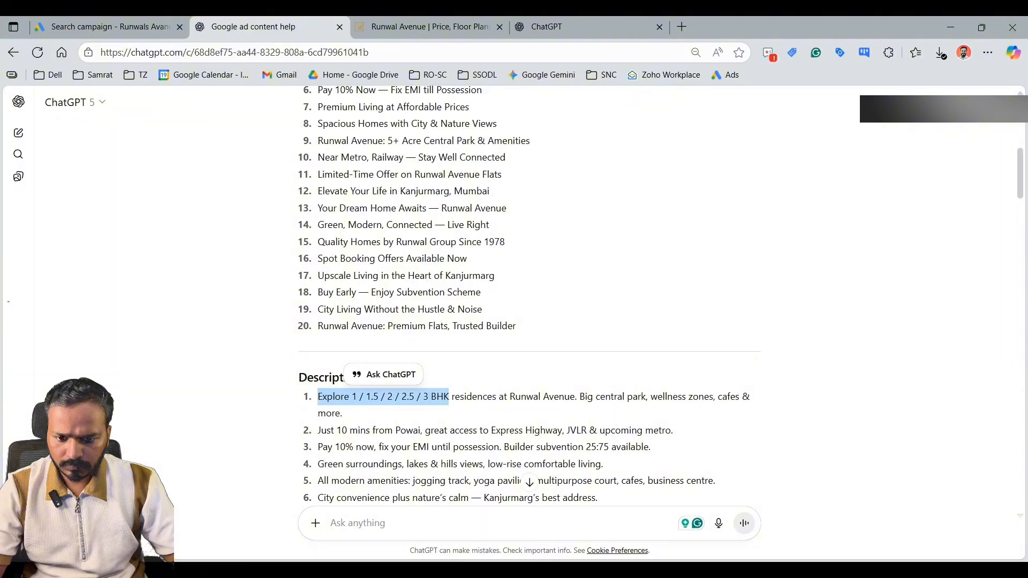
click(347, 430)
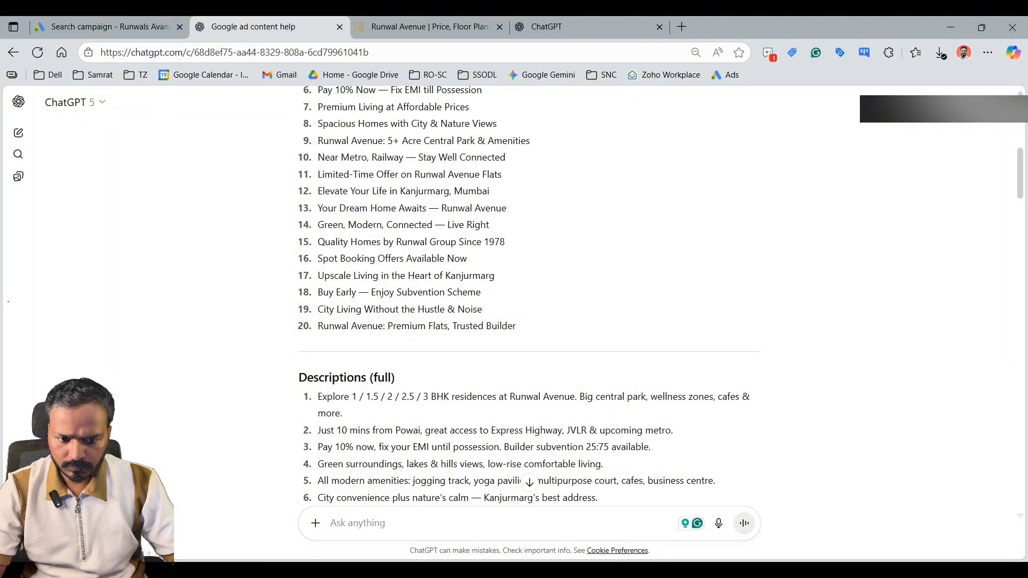
drag(318, 430, 702, 435)
key(ctrl+c)
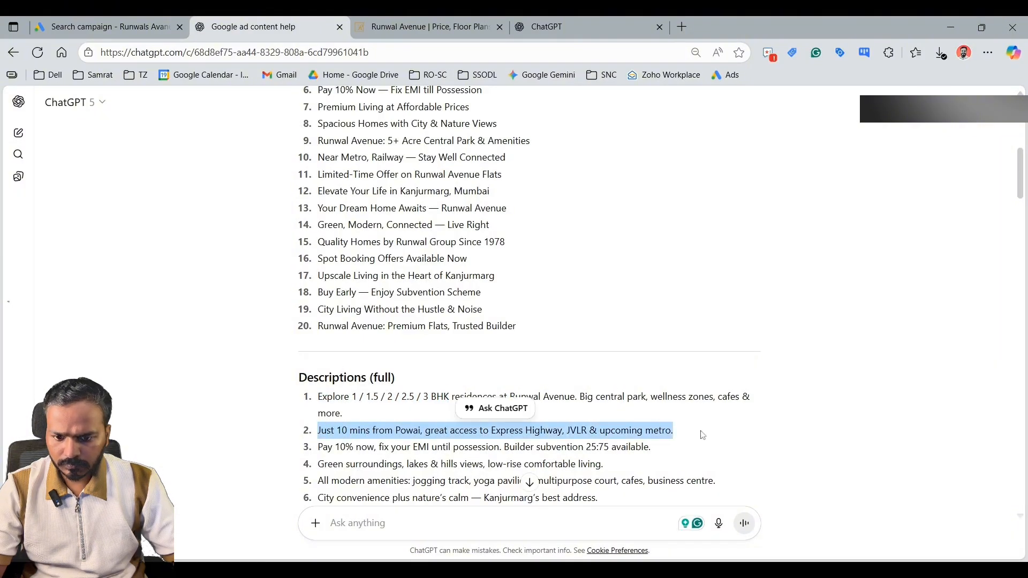
click(102, 27)
scroll(314, 454, down, 5)
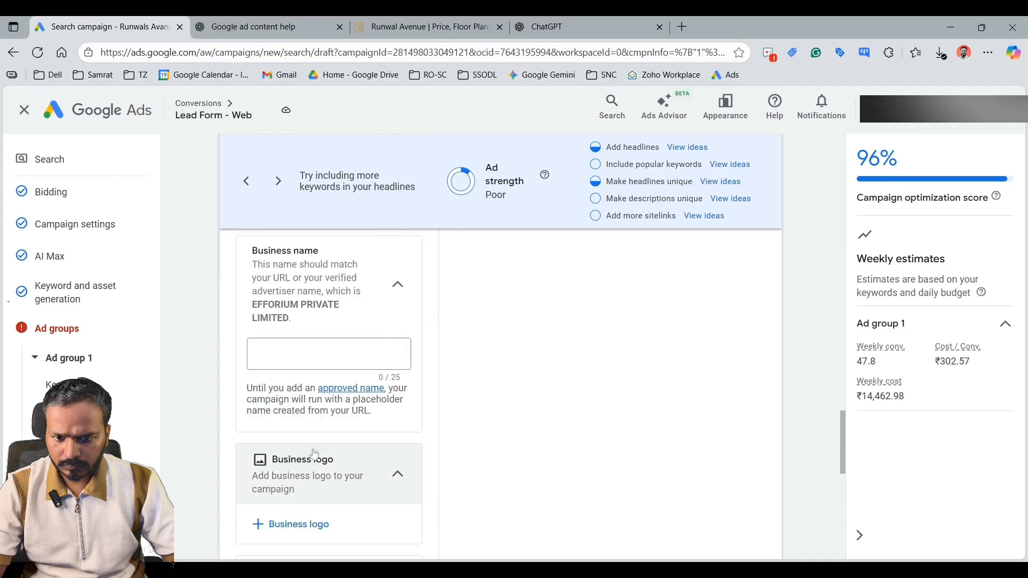
click(400, 281)
scroll(350, 359, down, 5)
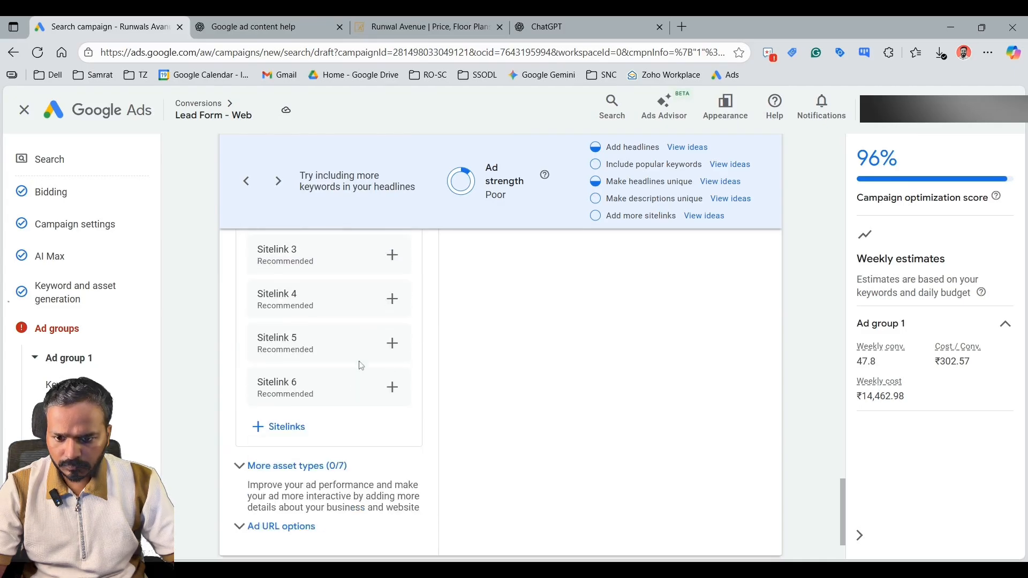
scroll(360, 364, up, 10)
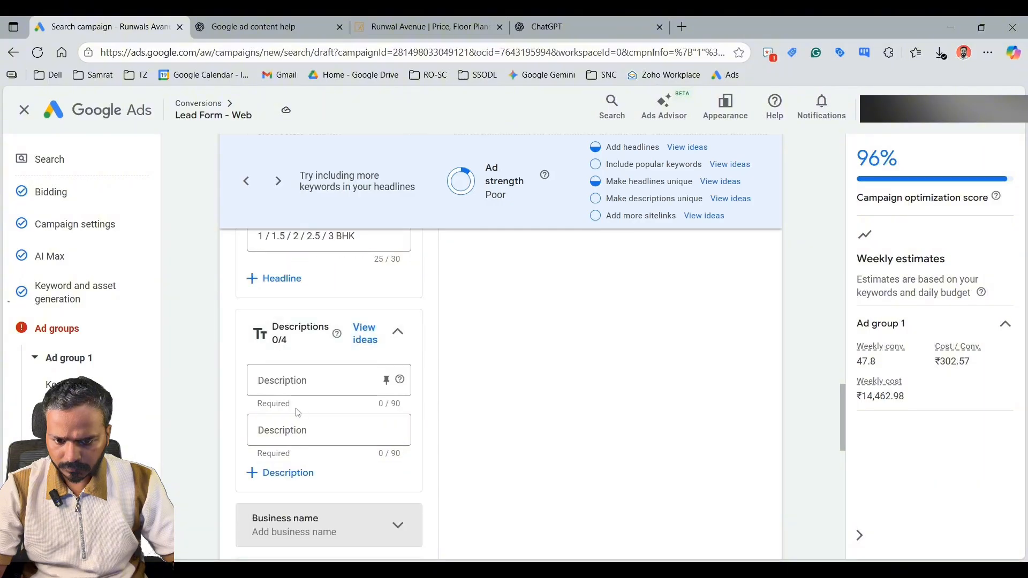
click(298, 381)
key(ctrl+v)
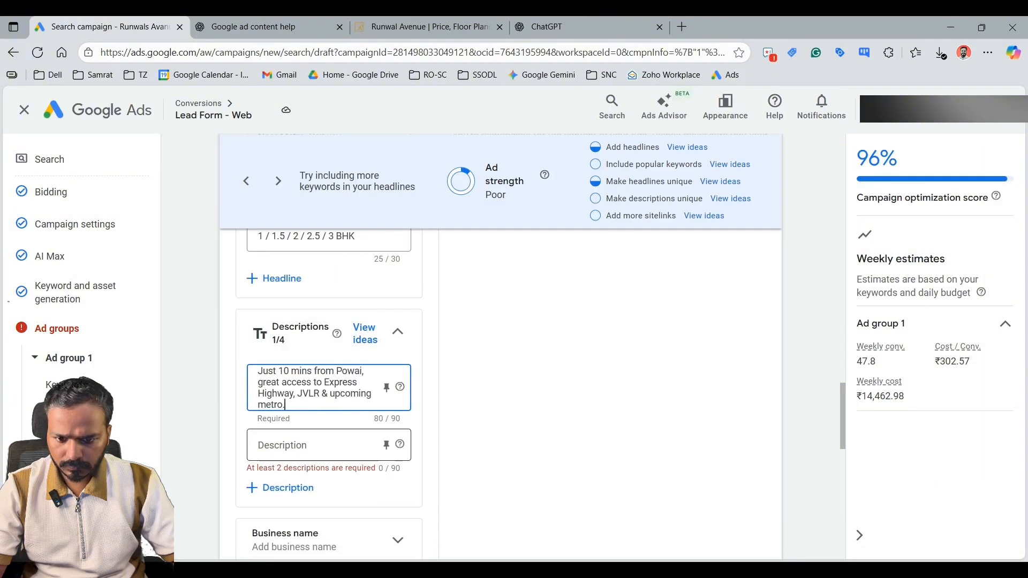
- Copy ChatGPT's third full description, "Pay 10% now, fix your EMI until possession. Builder subvention 25:75 available.", into the ad's second description
click(307, 444)
click(268, 26)
click(318, 447)
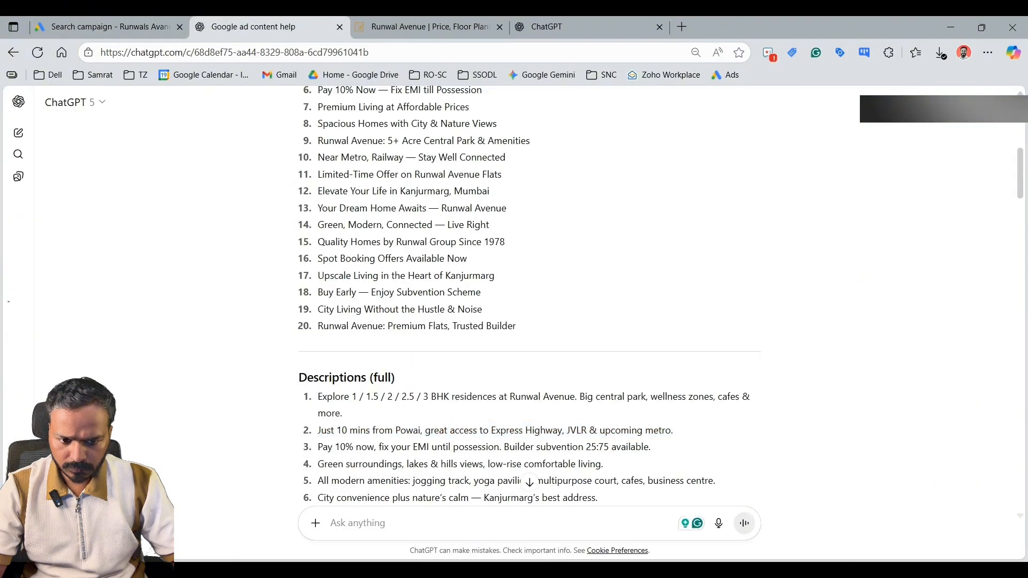
drag(318, 447, 683, 448)
key(ctrl+c)
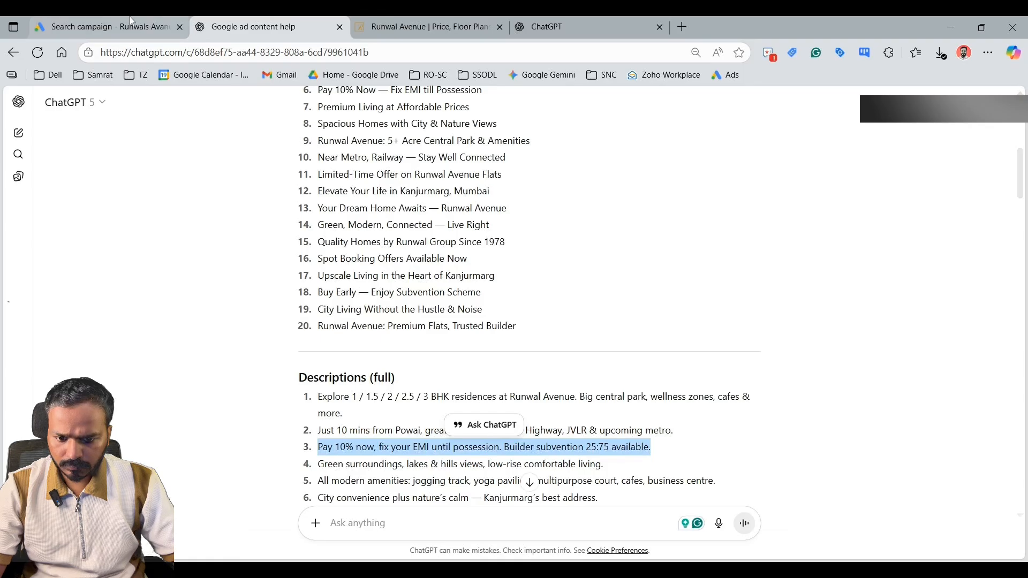
click(107, 27)
key(ctrl+v)
- Copy "Premium Amenities" from ChatGPT's short headlines and enter it as the ad's eighth headline
click(268, 22)
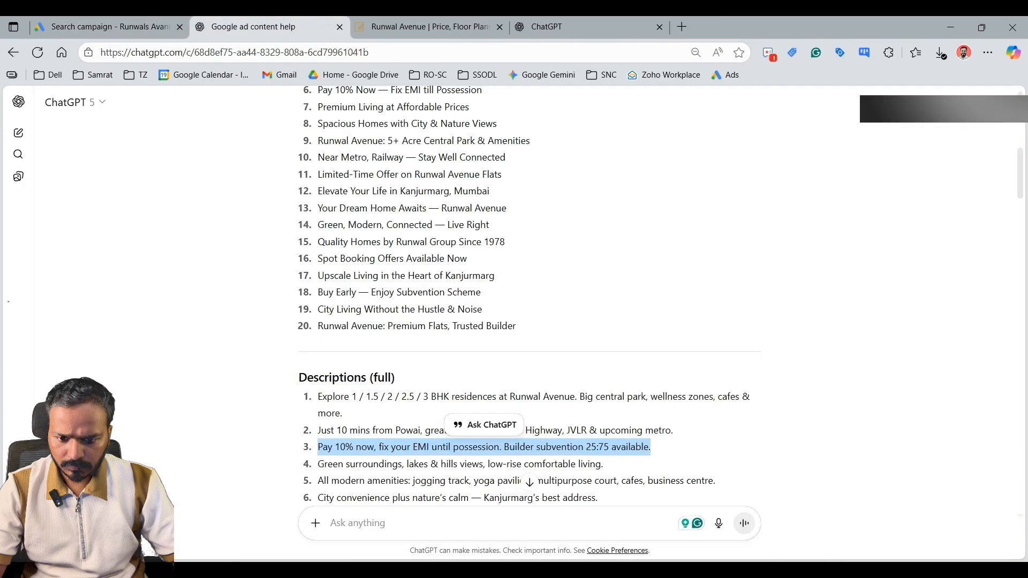
scroll(514, 294, down, 2)
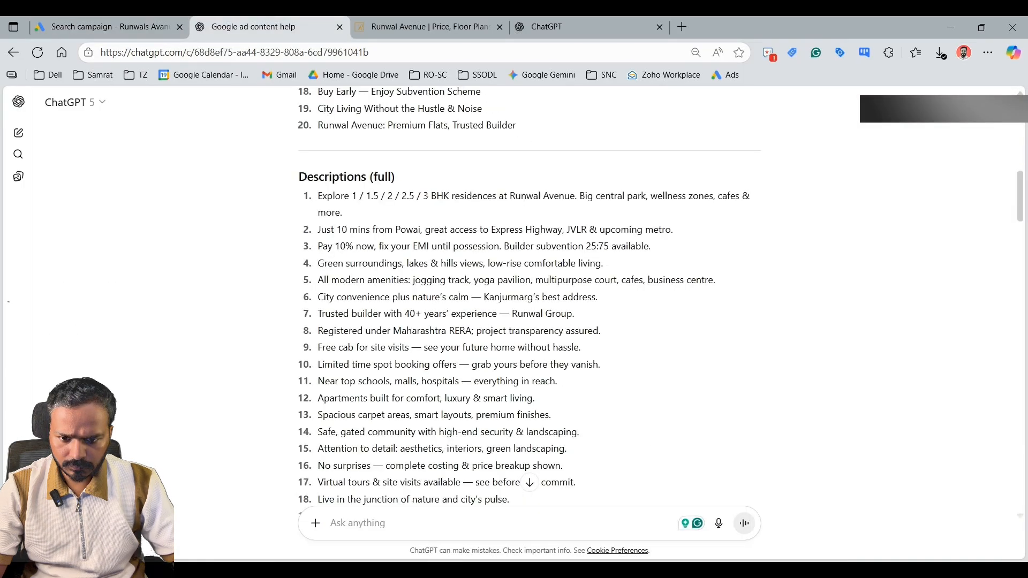
scroll(326, 309, down, 2)
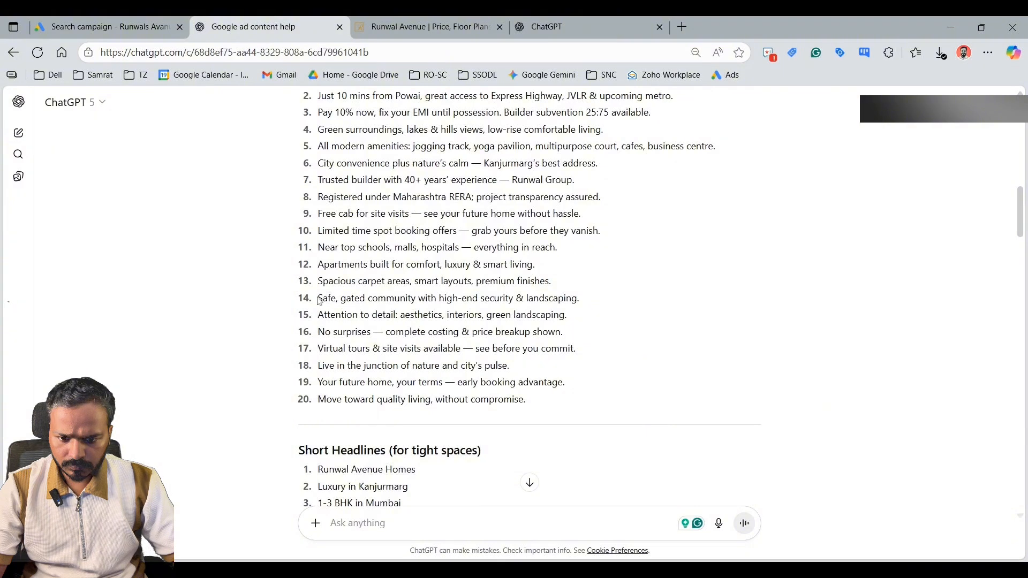
scroll(514, 295, down, 4)
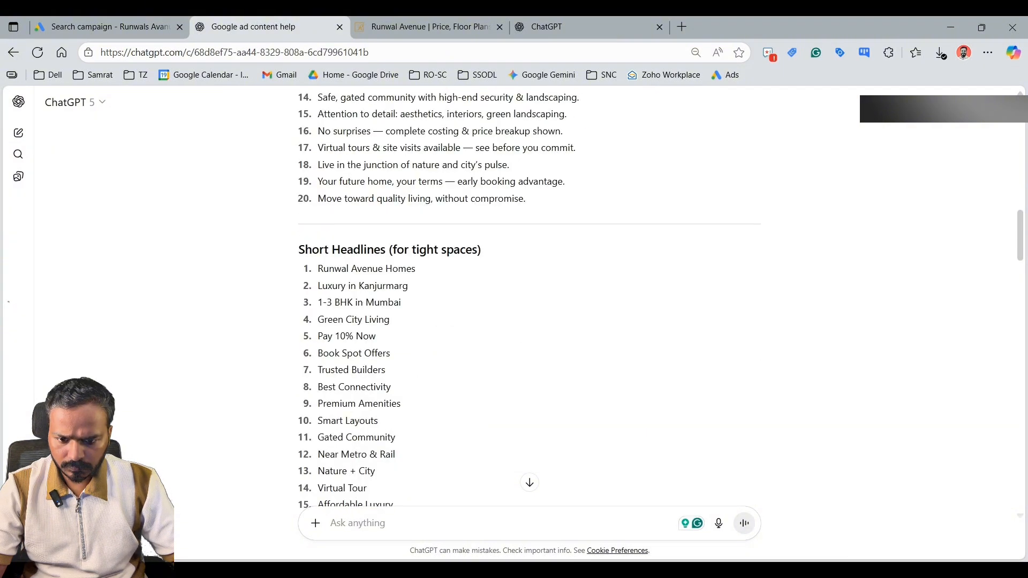
drag(318, 404, 440, 408)
key(ctrl+c)
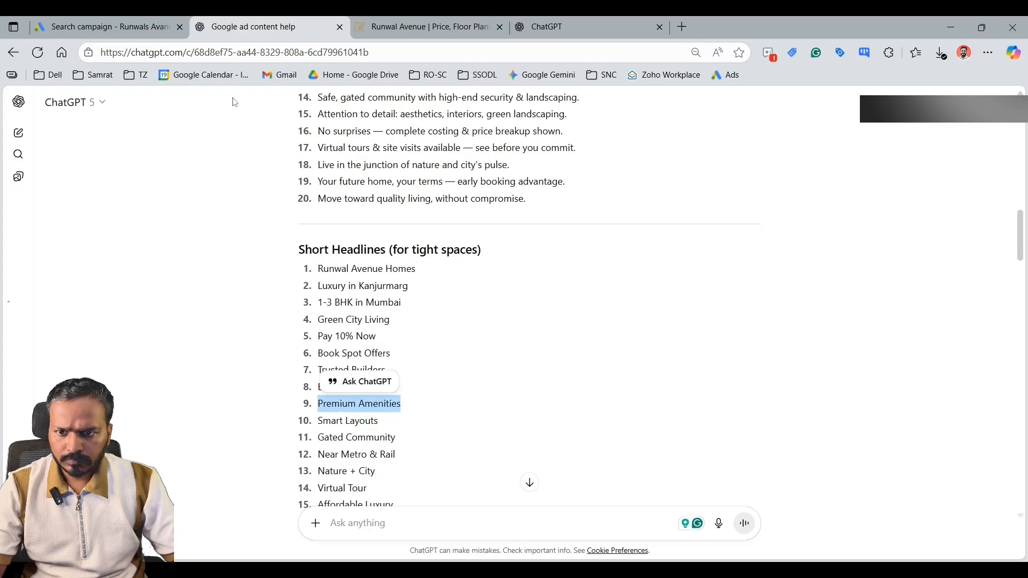
click(89, 27)
scroll(328, 307, up, 4)
scroll(328, 308, up, 3)
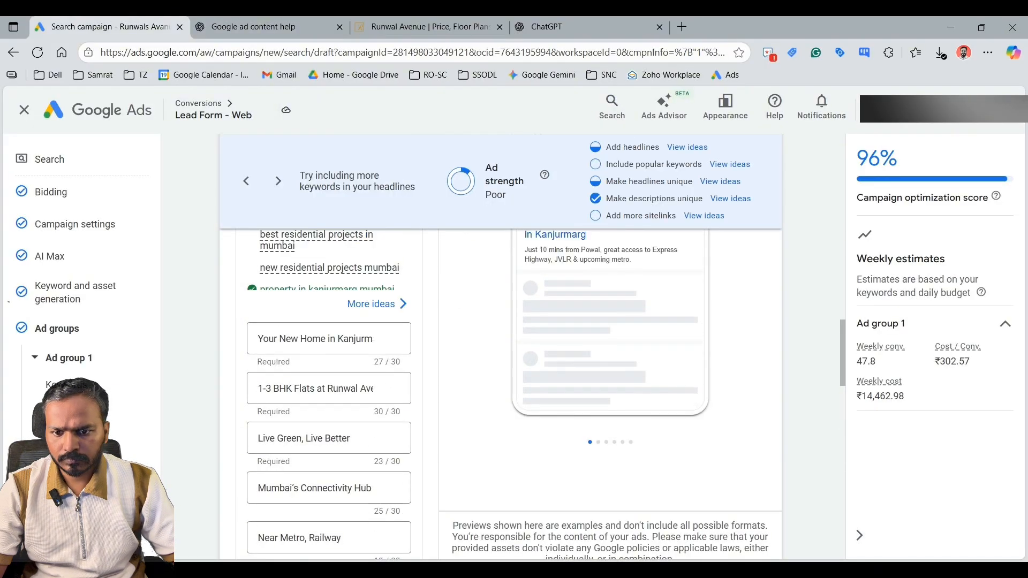
scroll(337, 313, down, 1)
scroll(345, 317, up, 1)
scroll(270, 329, up, 7)
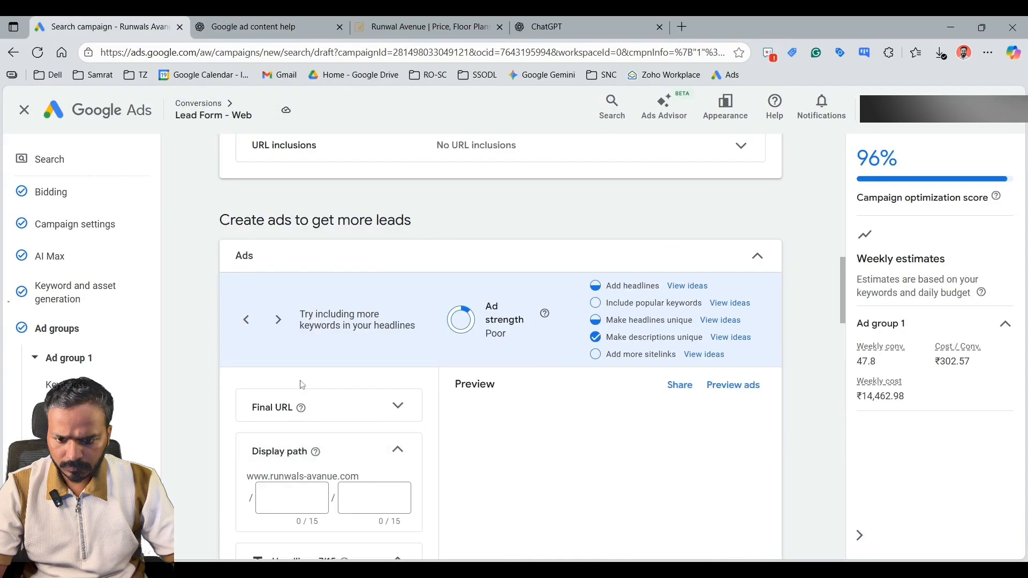
scroll(270, 329, down, 12)
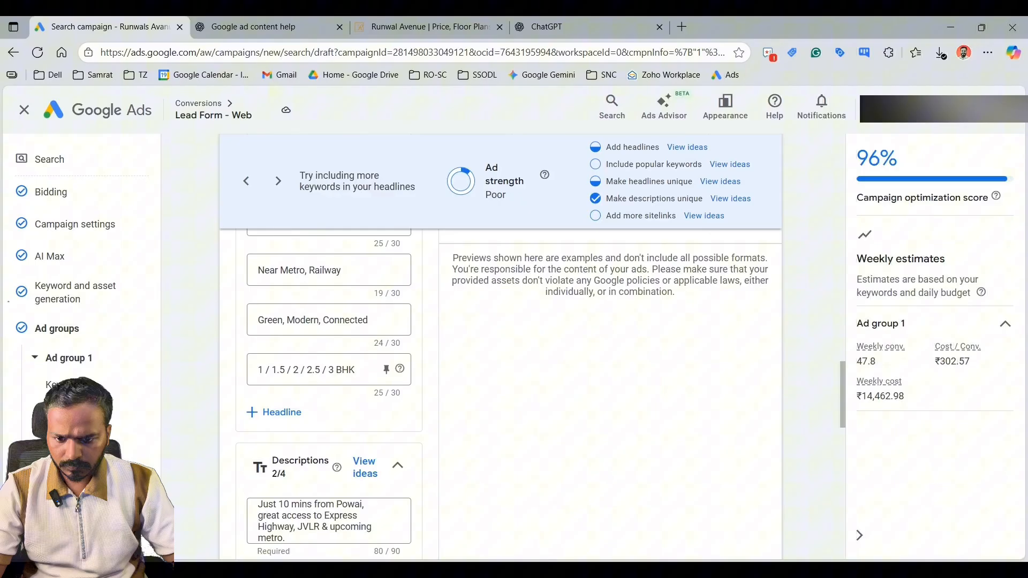
click(278, 412)
key(ctrl+v)
- Copy "Gated Community" from ChatGPT's short headlines and enter it as the ad's ninth headline
key(ctrl+Tab)
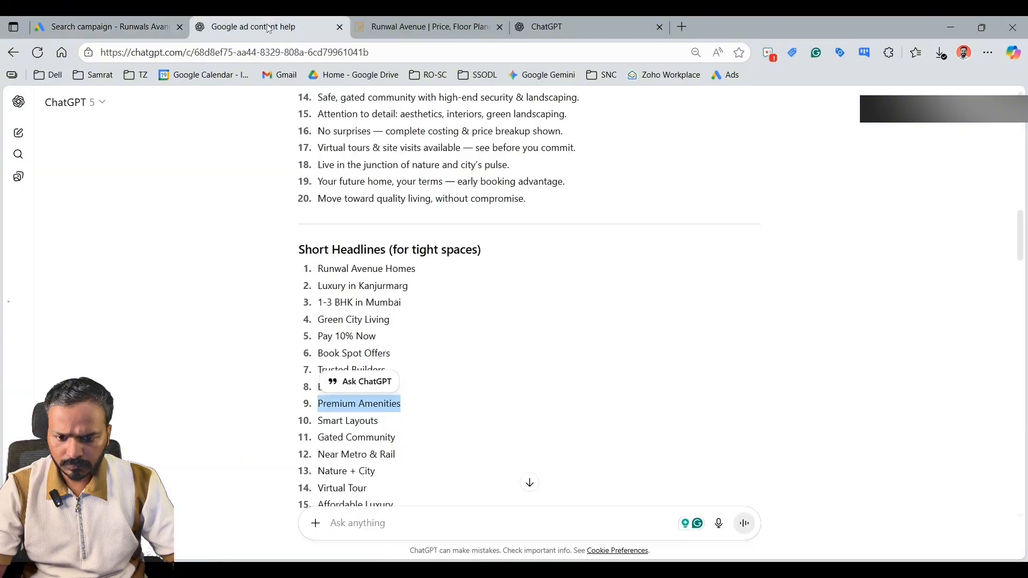
click(339, 450)
drag(318, 438, 450, 440)
key(ctrl+c)
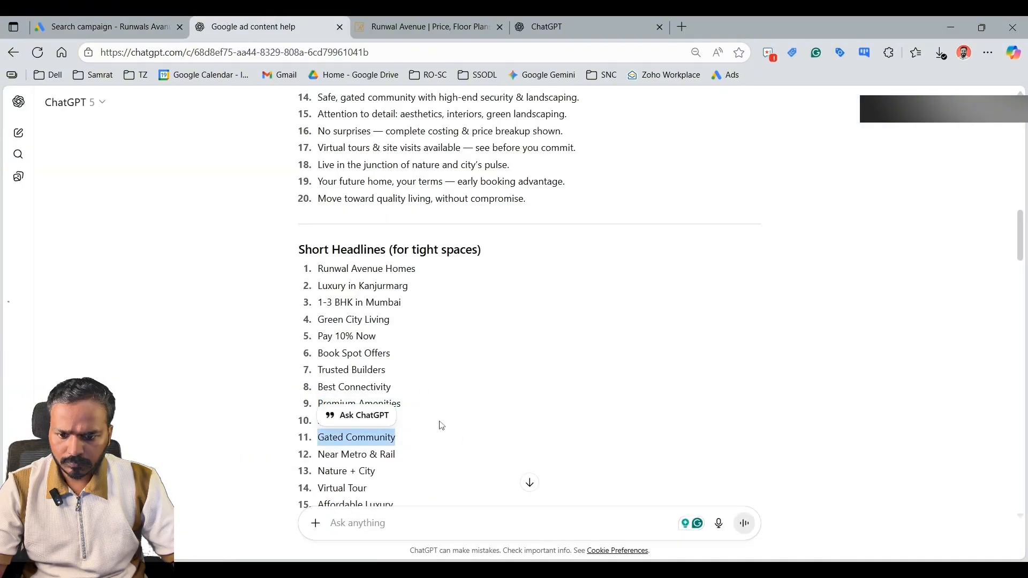
click(99, 27)
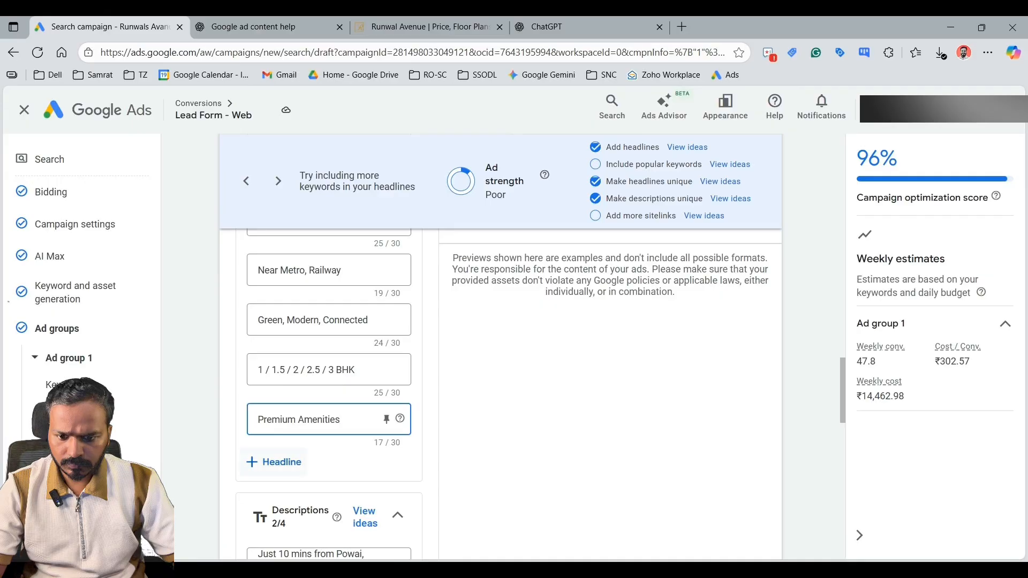
click(282, 463)
key(ctrl+v)
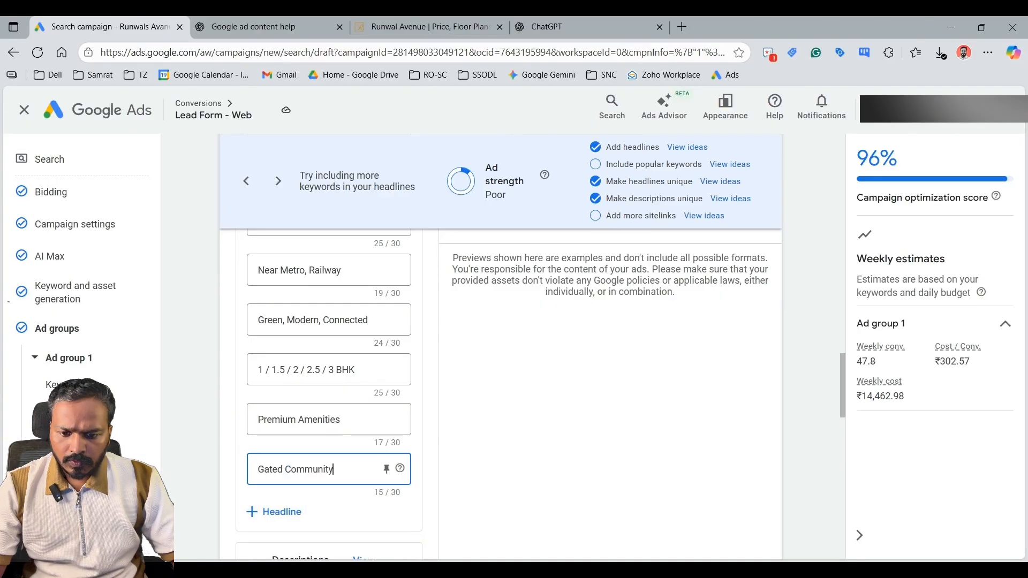
- Copy "Luxury in Kanjurmarg" from ChatGPT's short headlines and enter it as the ad's tenth headline
click(292, 20)
click(368, 347)
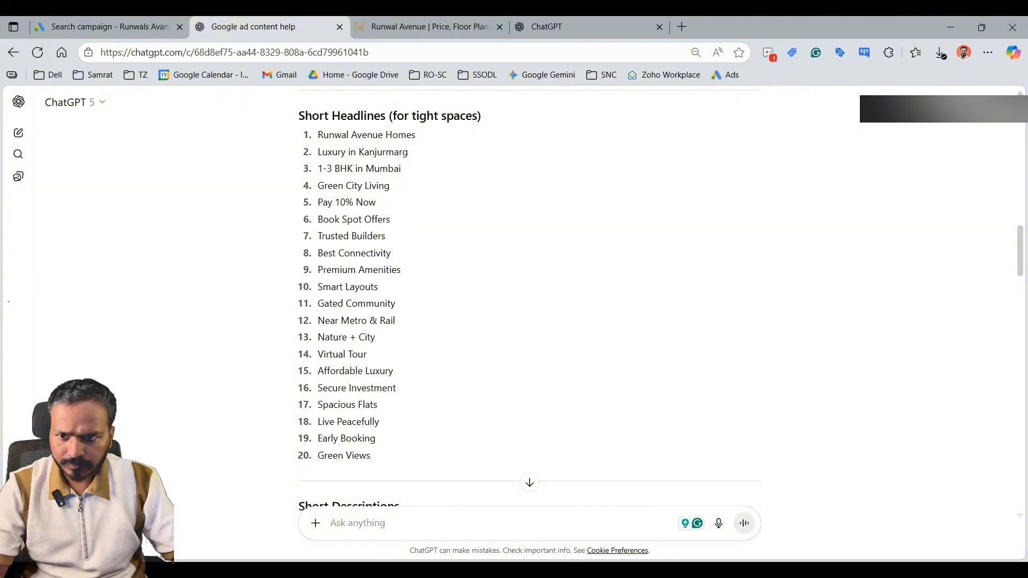
drag(317, 152, 496, 156)
key(ctrl+c)
click(107, 27)
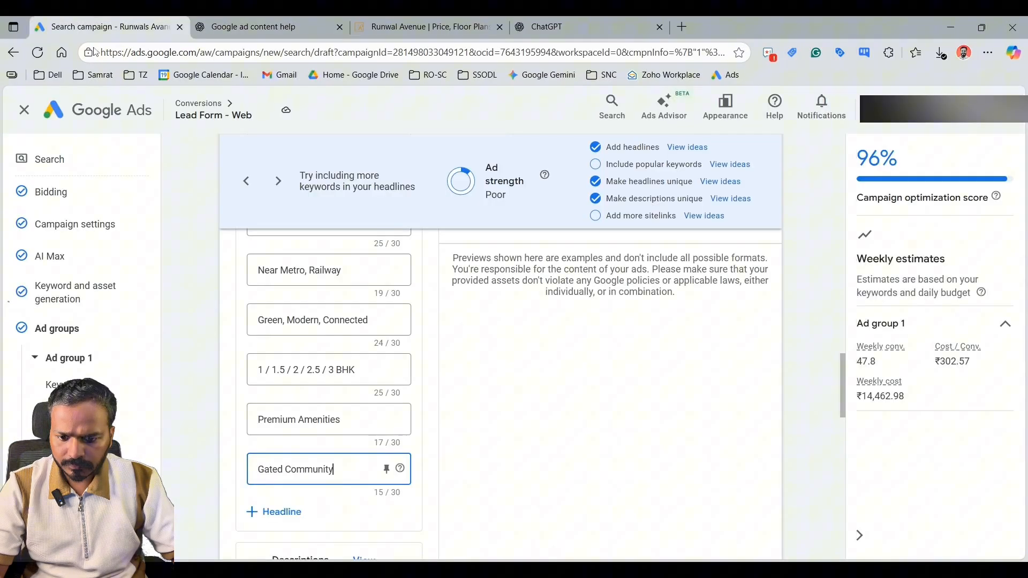
click(277, 513)
key(ctrl+v)
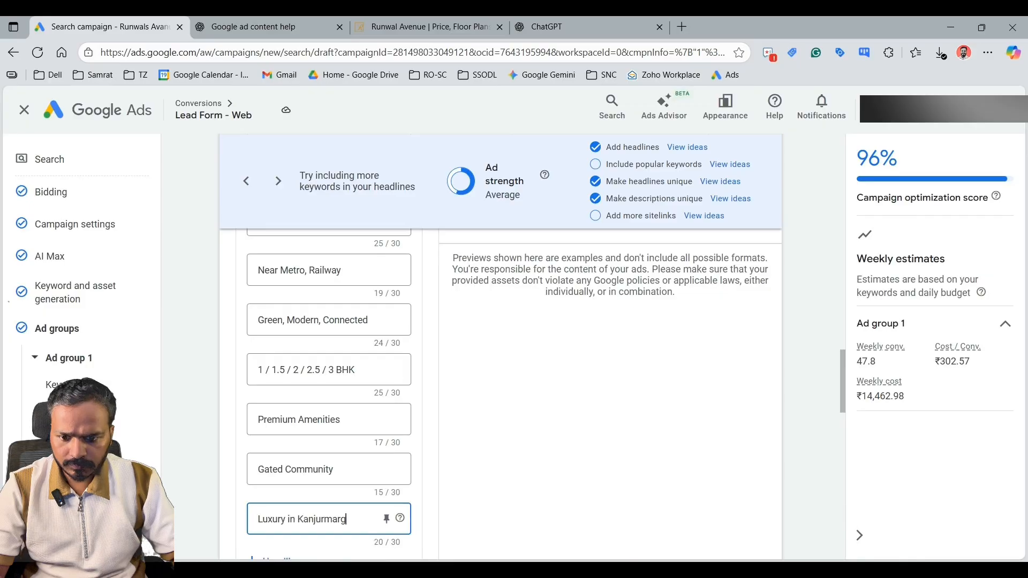
- Add an empty third description and enter the suggested headline keyword "best residential projects in mumbai" as the ad's eleventh headline
scroll(254, 410, down, 8)
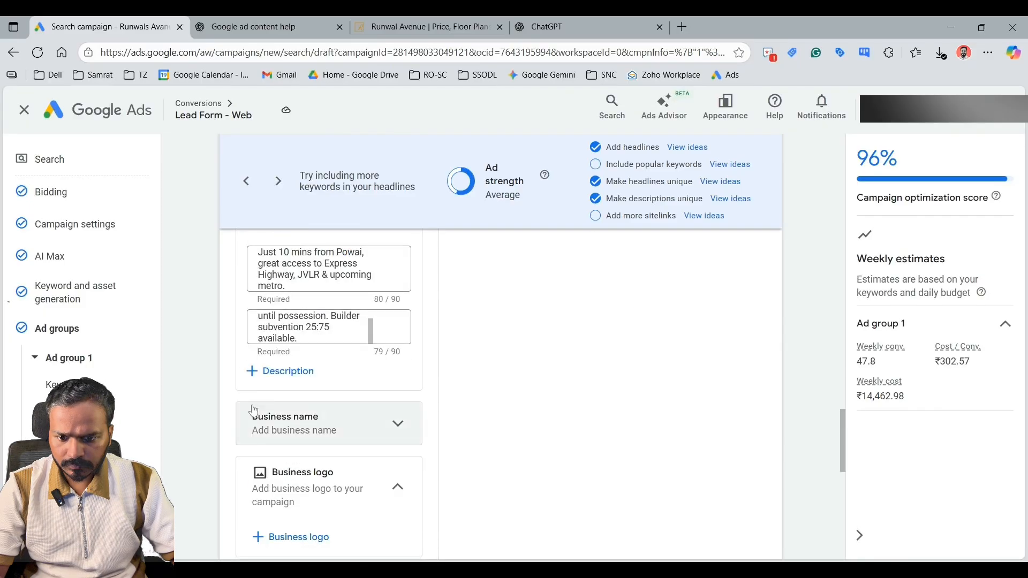
click(281, 372)
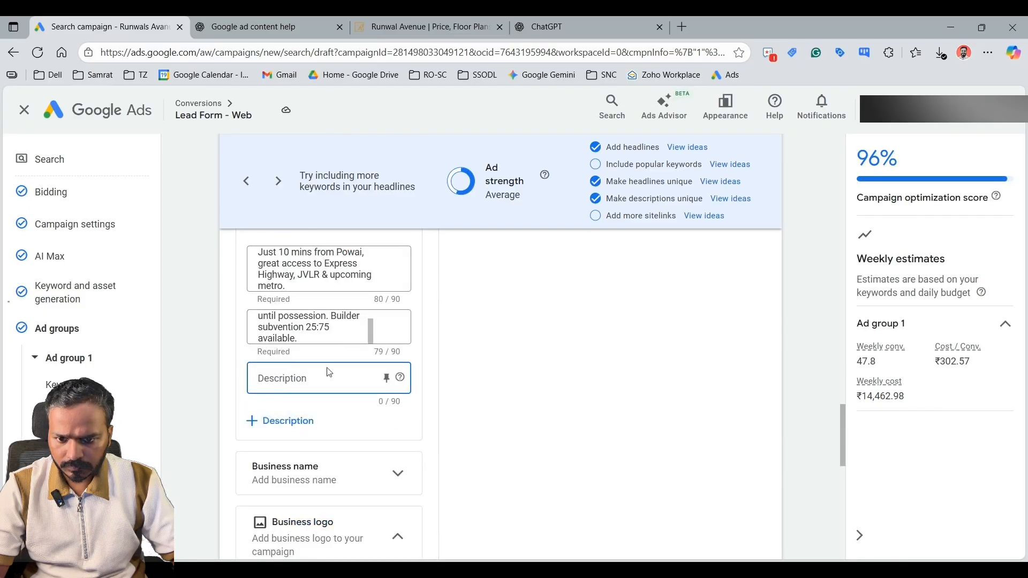
scroll(385, 311, up, 10)
scroll(385, 310, down, 5)
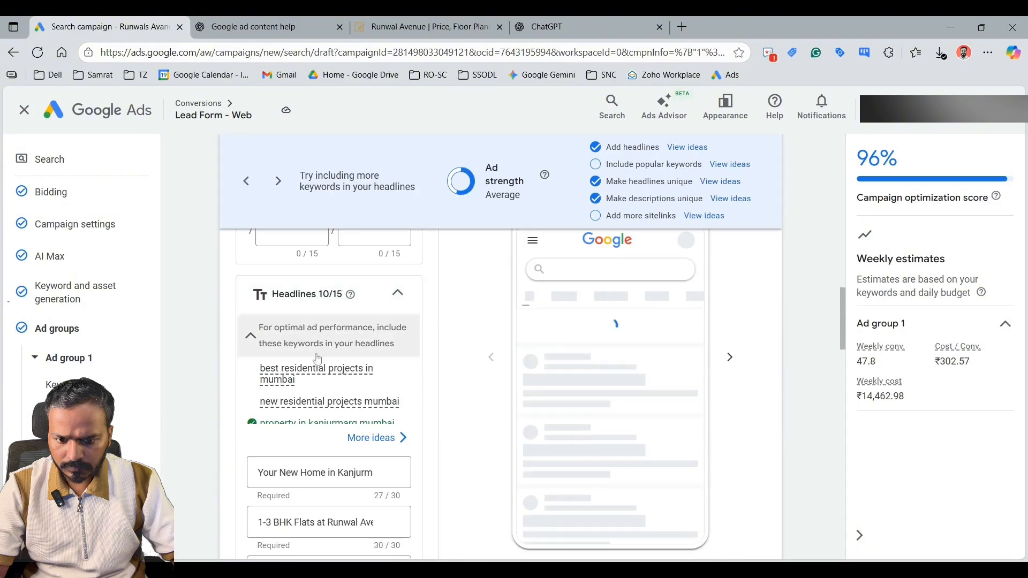
mouse_move(321, 375)
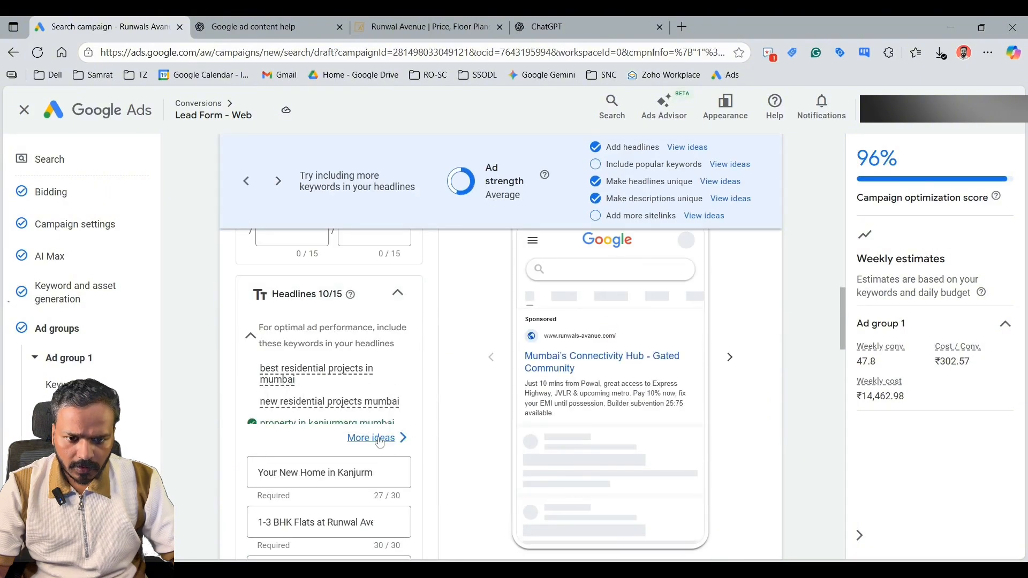
click(378, 438)
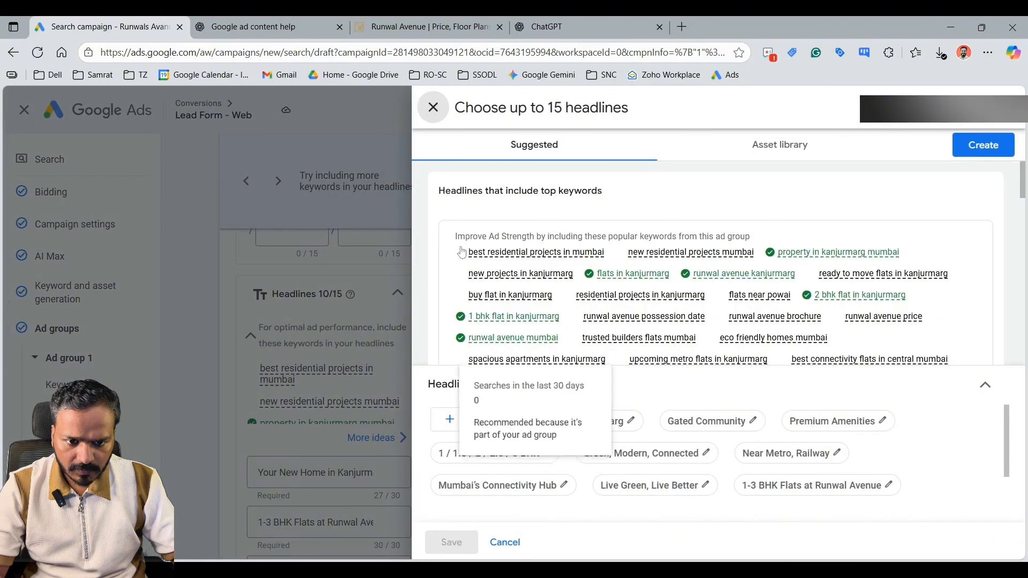
drag(469, 252, 613, 261)
key(ctrl+c)
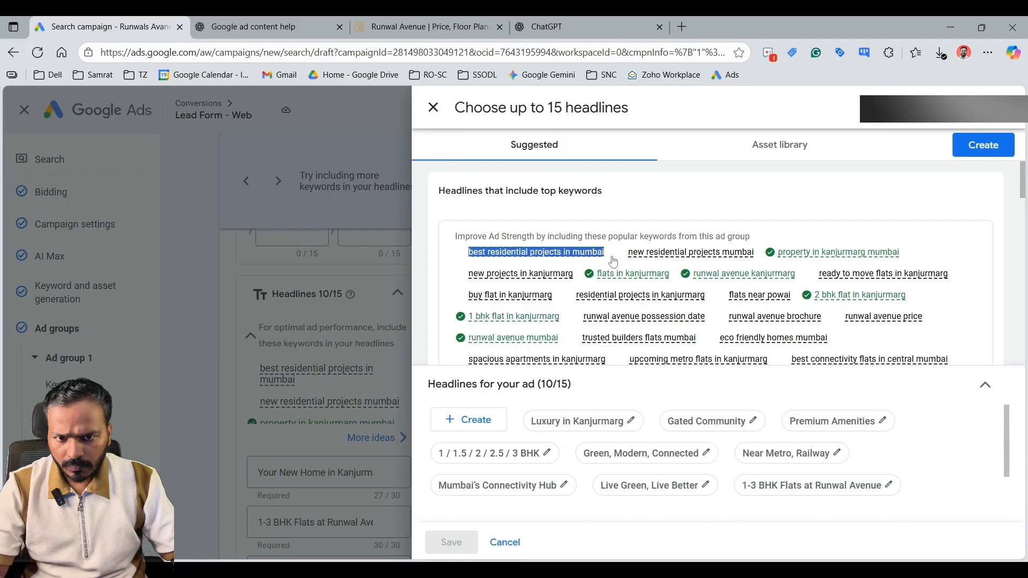
click(433, 108)
scroll(362, 463, down, 6)
scroll(364, 468, down, 5)
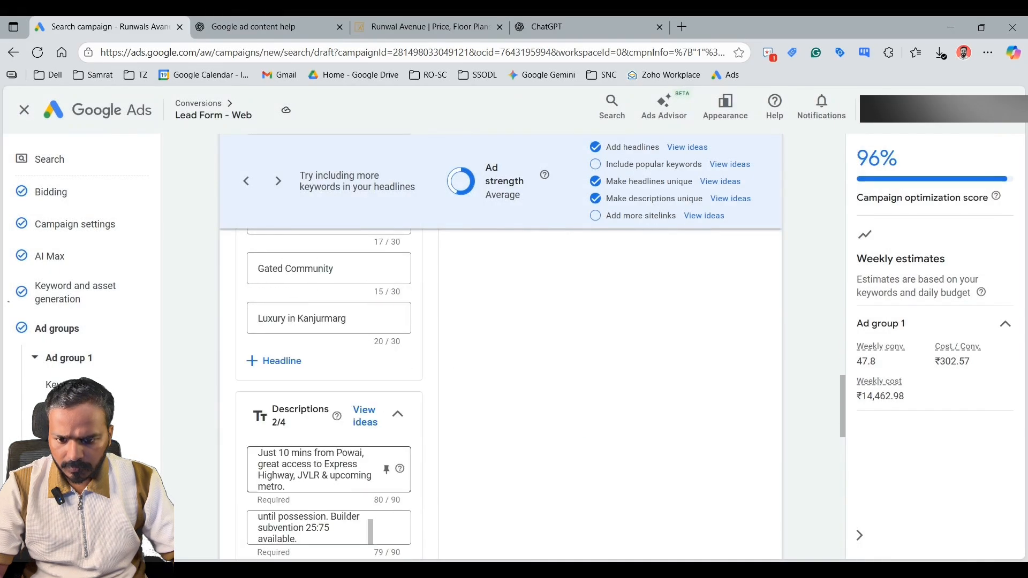
click(278, 361)
key(ctrl+v)
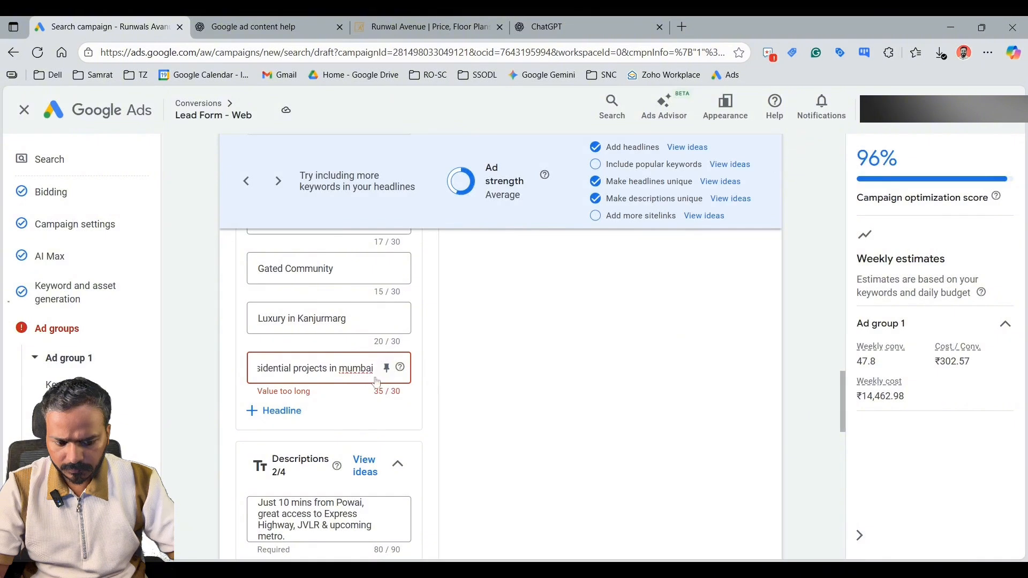
- Shorten the eleventh headline to "best residential projects" by removing "in mumbai"
key(ctrl+shift+Left)
click(429, 374)
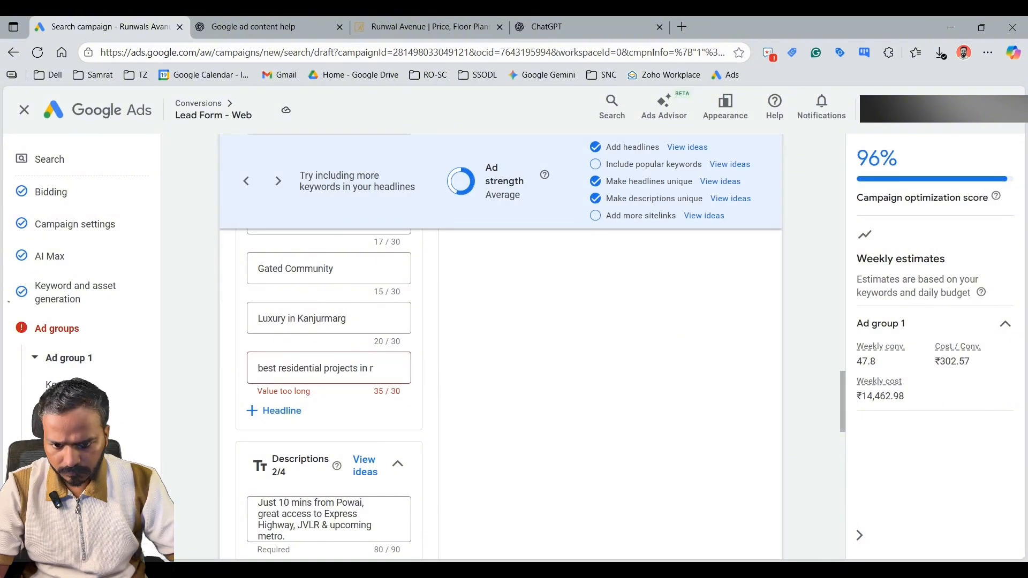
drag(360, 368, 484, 373)
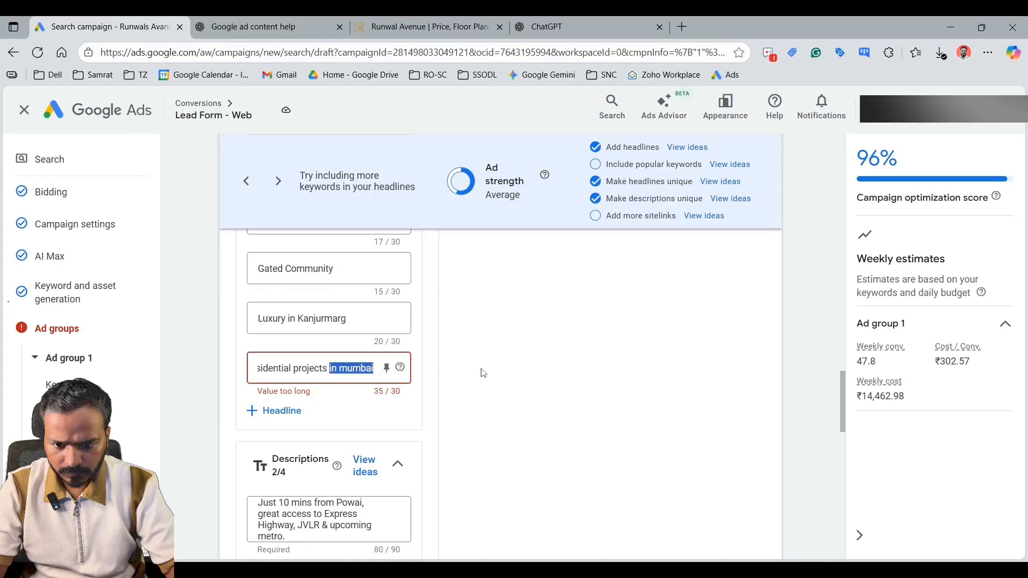
key(BackSpace)
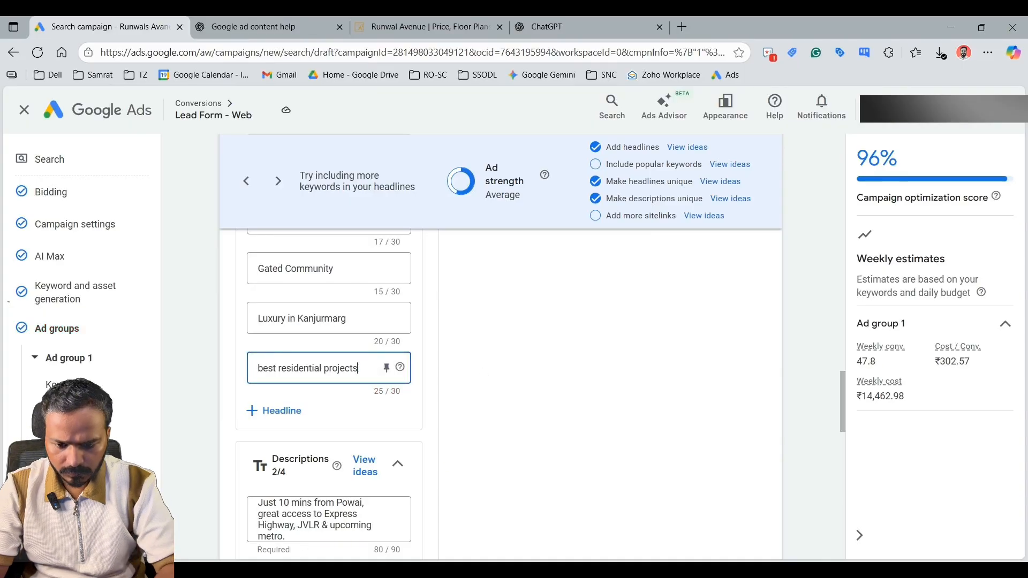
- Capitalize each word of the ad's eleventh headline so it reads "Best Residential Projects"
text(B)
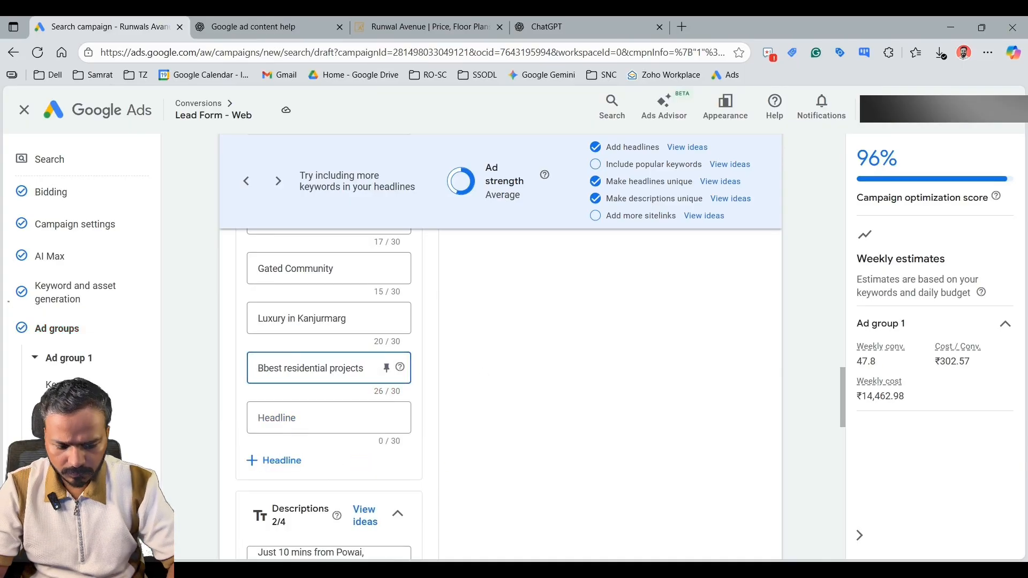
key(Delete)
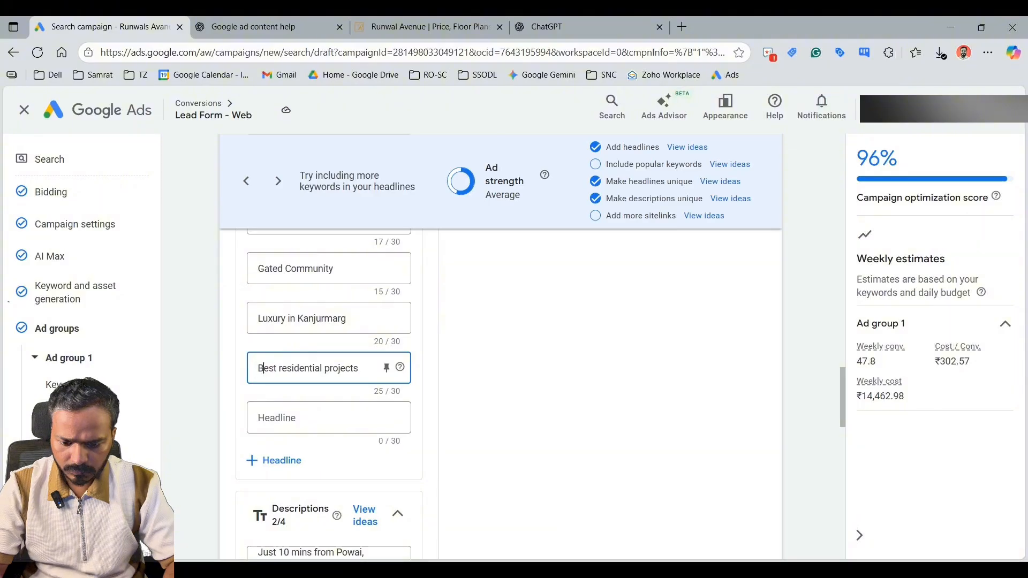
text(R)
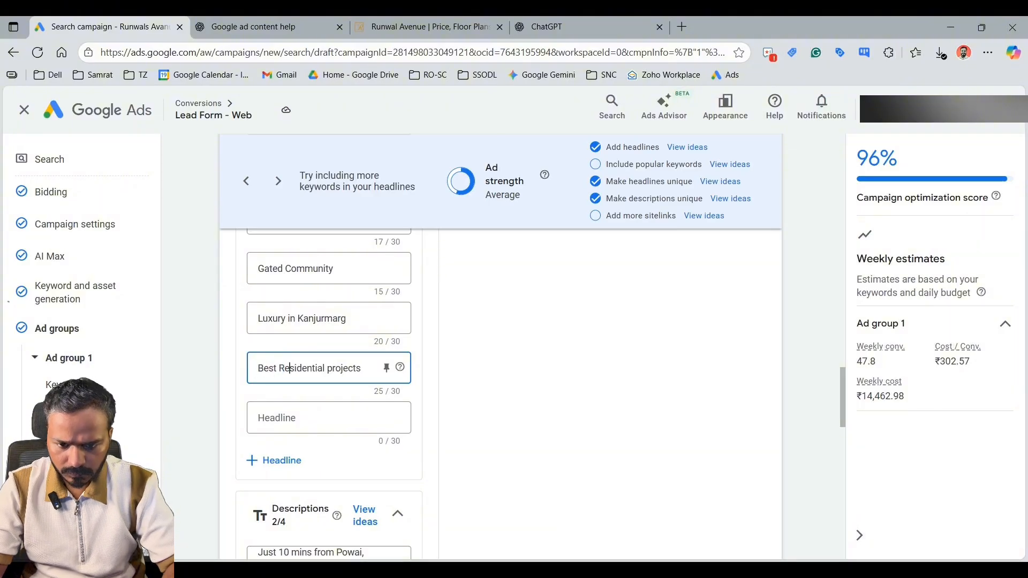
text(P)
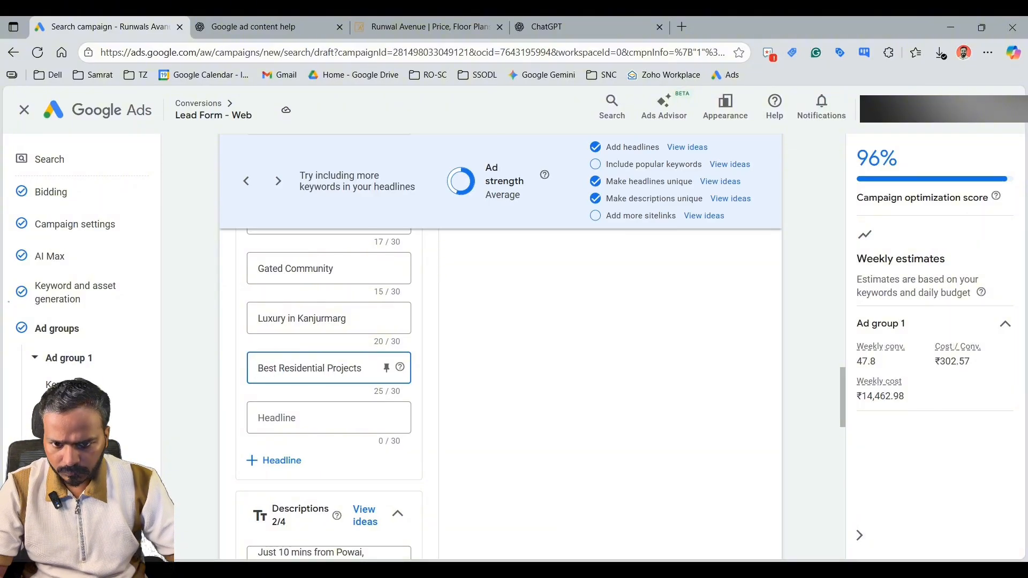
- Extend the ad's eighth headline to "Premium Amenities | Mumbai"
scroll(351, 337, up, 3)
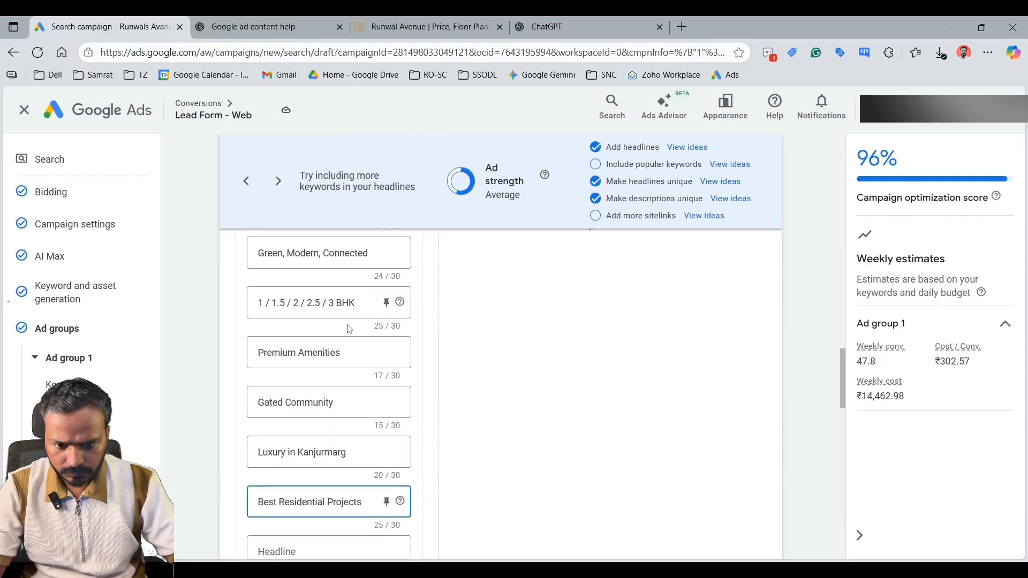
click(342, 352)
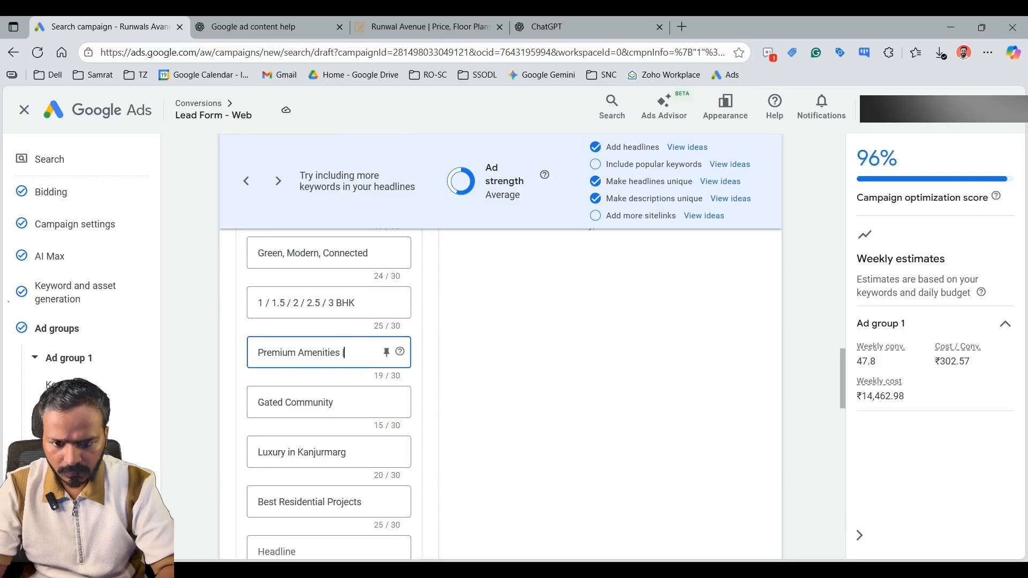
text(| Mumbai)
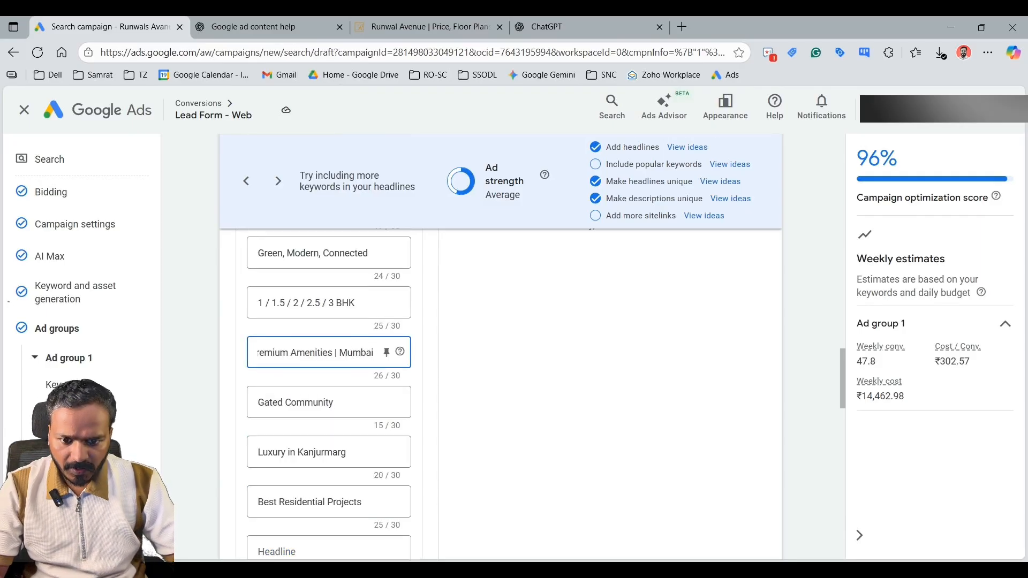
click(425, 323)
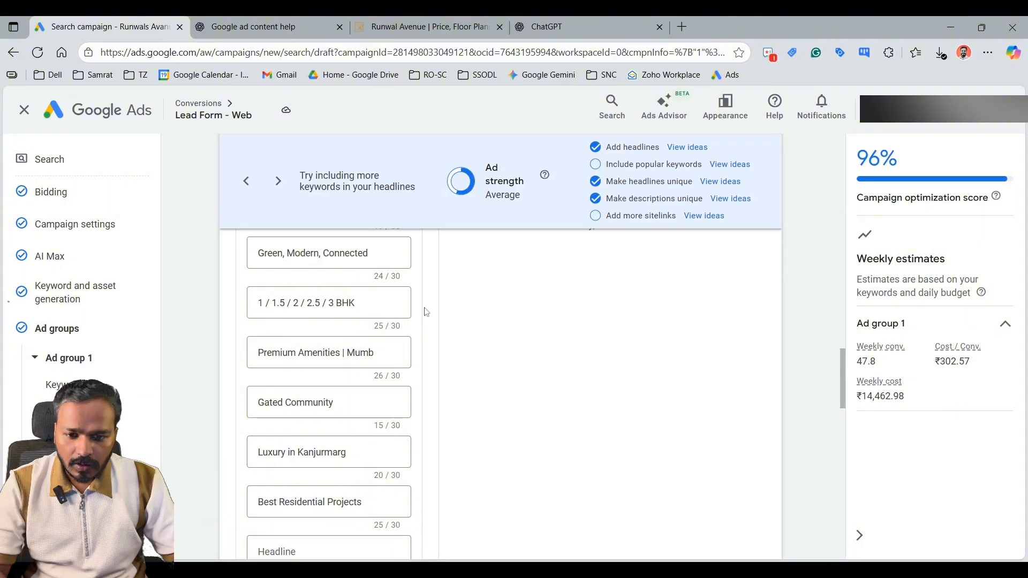
- Copy "buy flat" from the suggested headline keyword "buy flat in kanjurmarg" and append it after a "|" to the fifth headline, "Near Metro, Railway"
scroll(409, 315, up, 10)
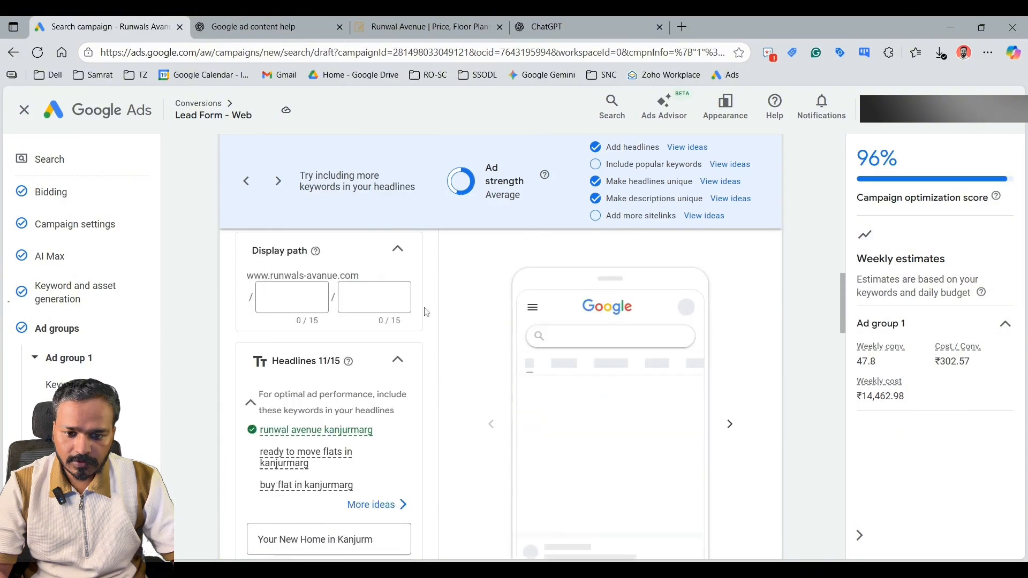
scroll(408, 316, down, 4)
click(374, 305)
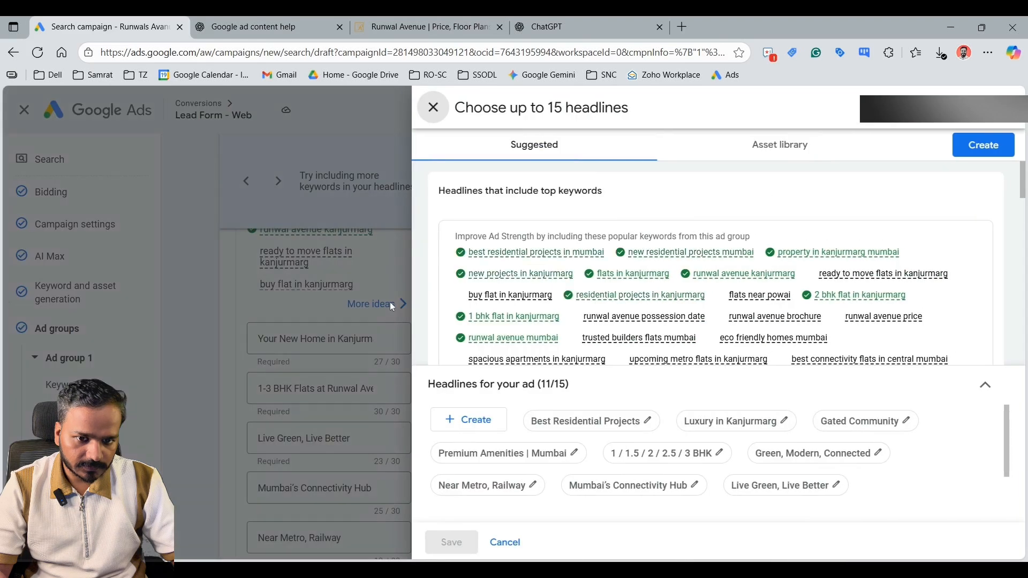
mouse_move(759, 279)
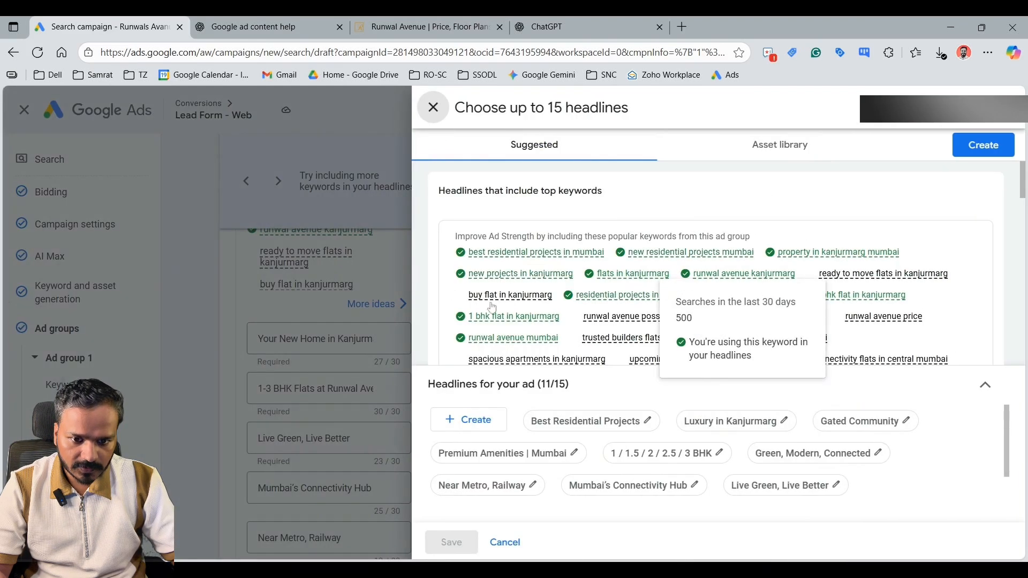
drag(467, 296, 499, 284)
key(ctrl+c)
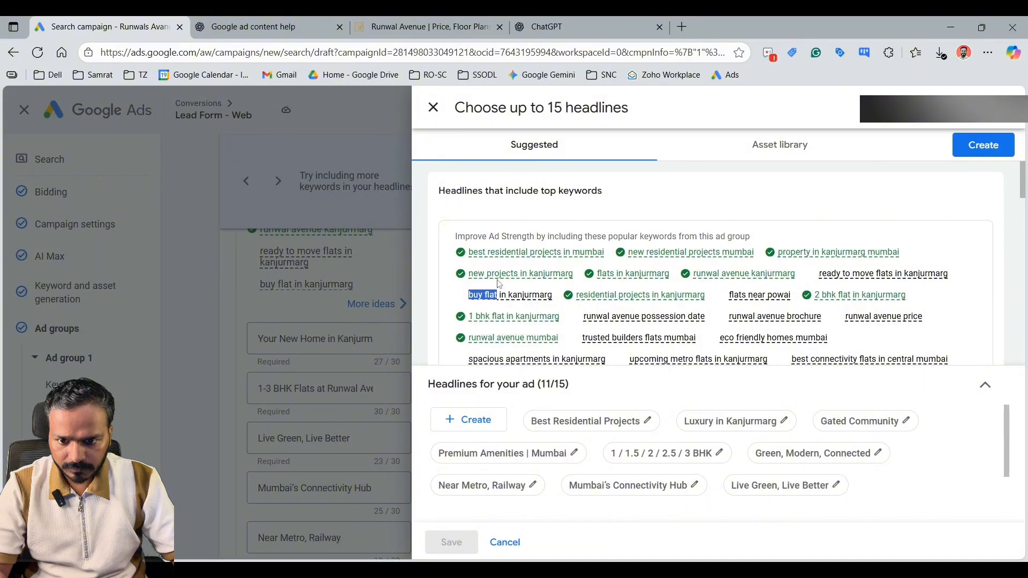
click(434, 108)
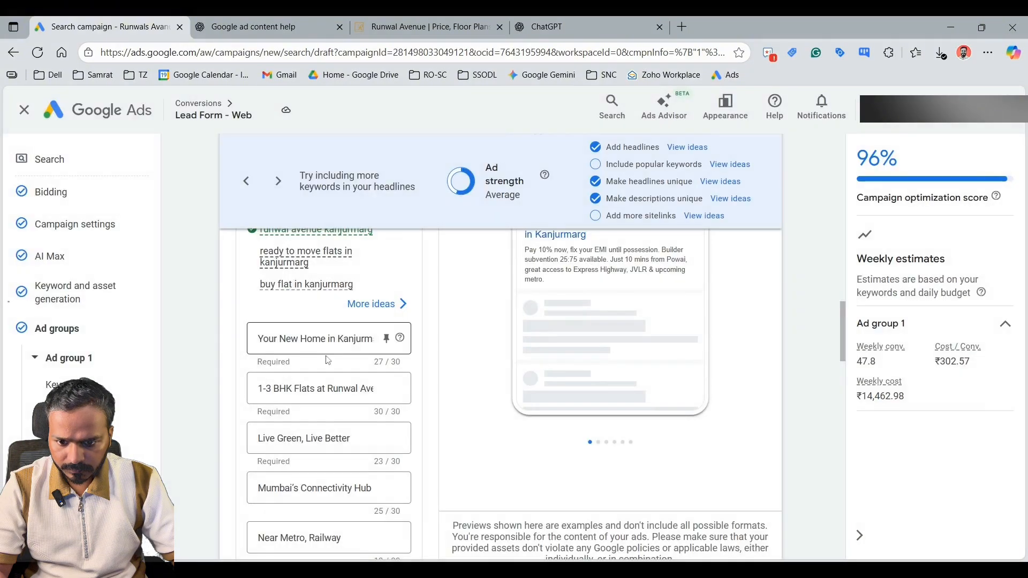
scroll(329, 364, down, 5)
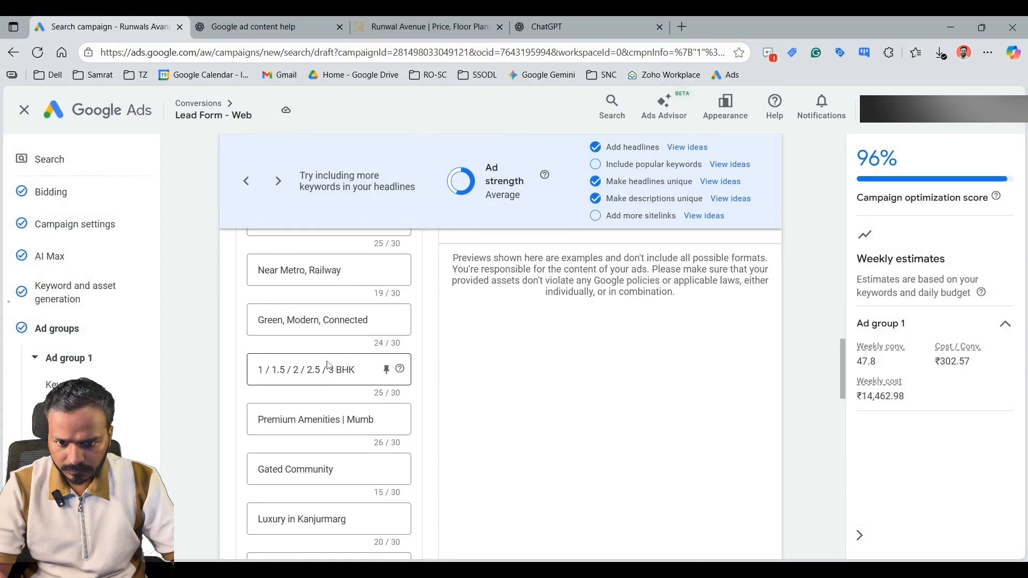
click(355, 271)
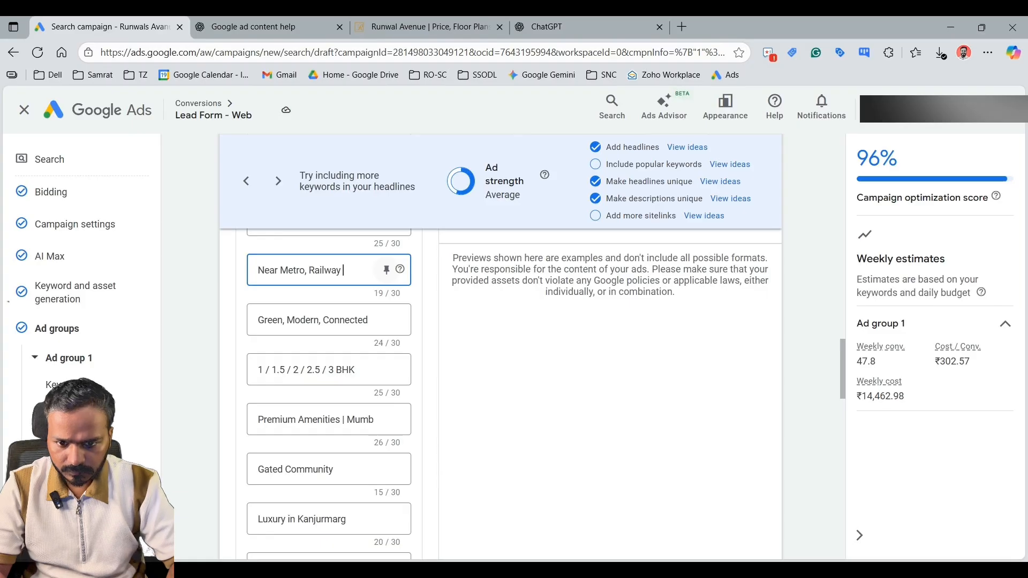
text(|)
key(ctrl+v)
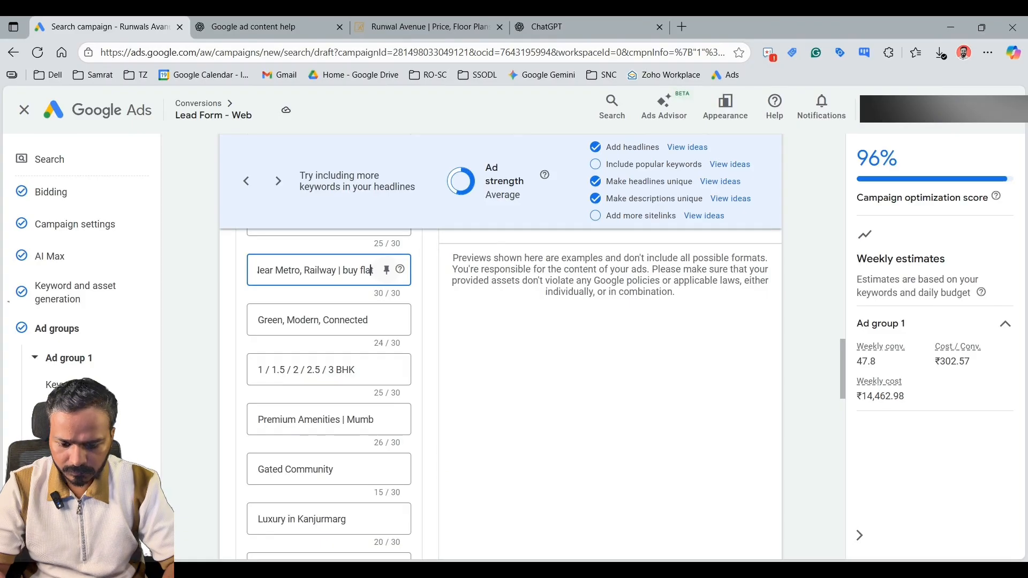
- Capitalize the words added to the fifth headline so it reads "Near Metro, Railway | Buy Flat"
key(Left)
key(Left)
key(Left)
key(shift+Left)
text(F)
key(Left)
key(Left)
key(Left)
key(Left)
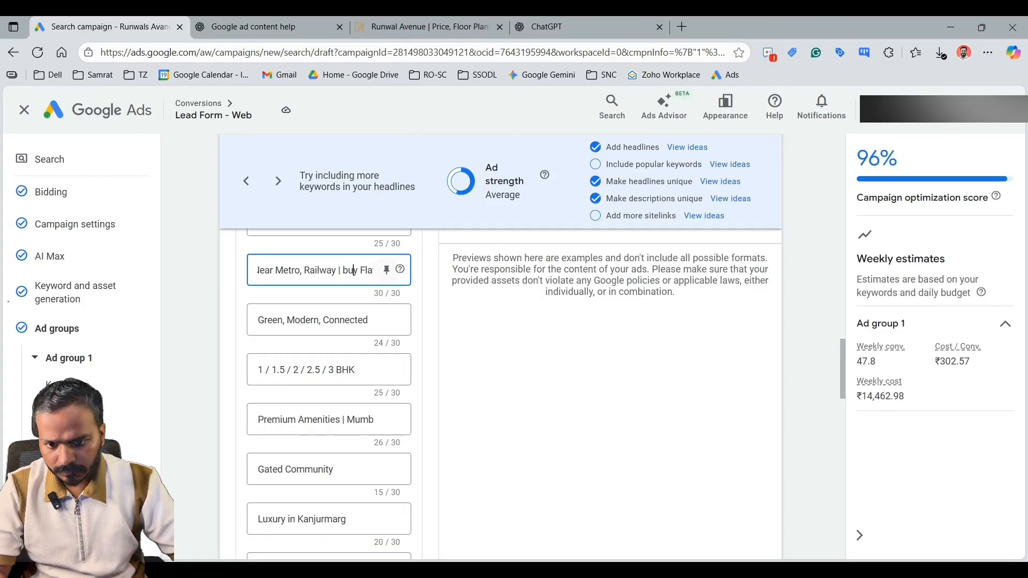
key(shift+Left)
text(B)
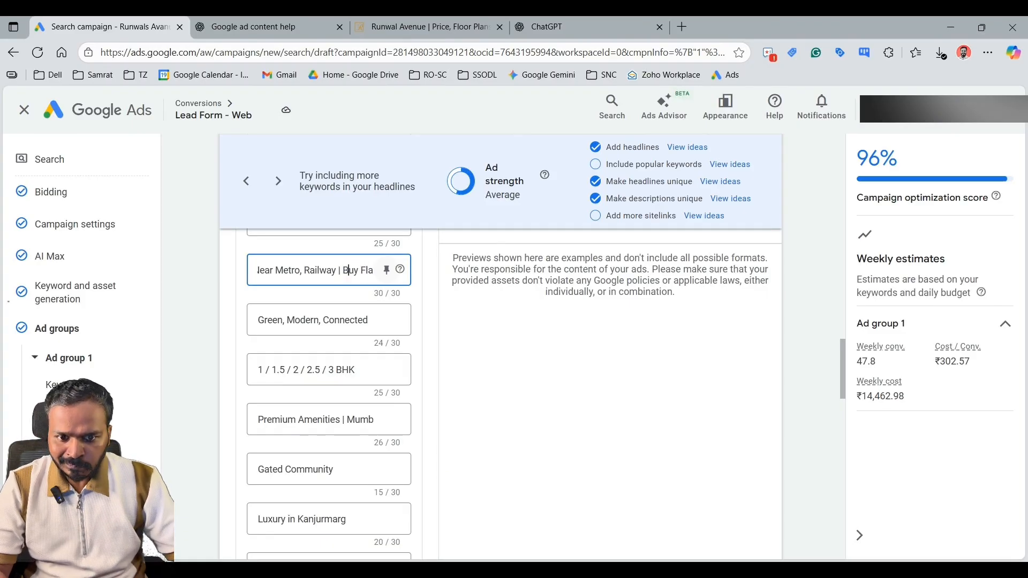
click(357, 296)
- Copy "ready to move flats" from the suggested keyword "ready to move flats in kanjurmarg" and enter it as the ad's twelfth headline
scroll(367, 289, up, 1)
scroll(372, 285, up, 5)
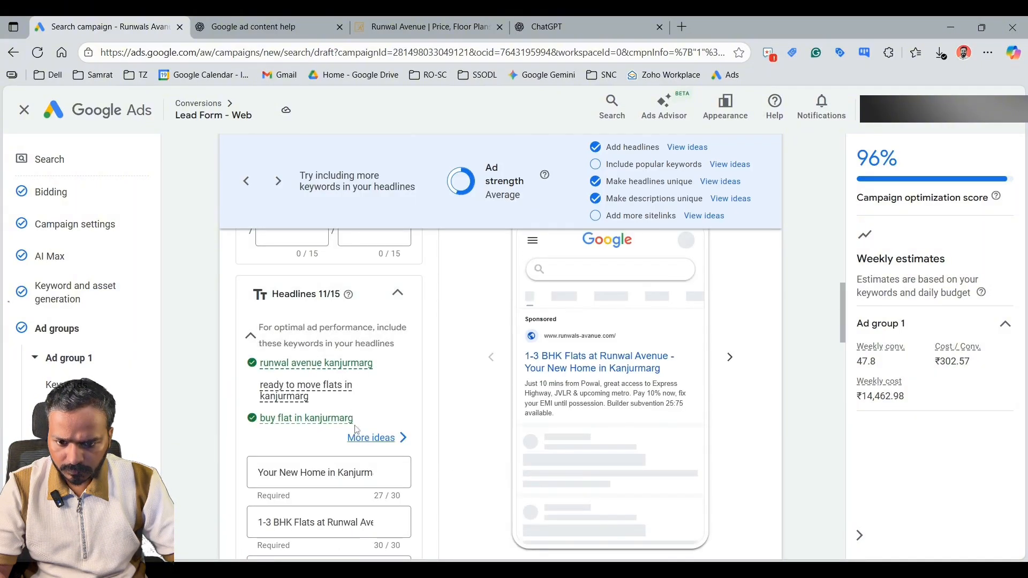
drag(252, 388, 340, 391)
key(ctrl+c)
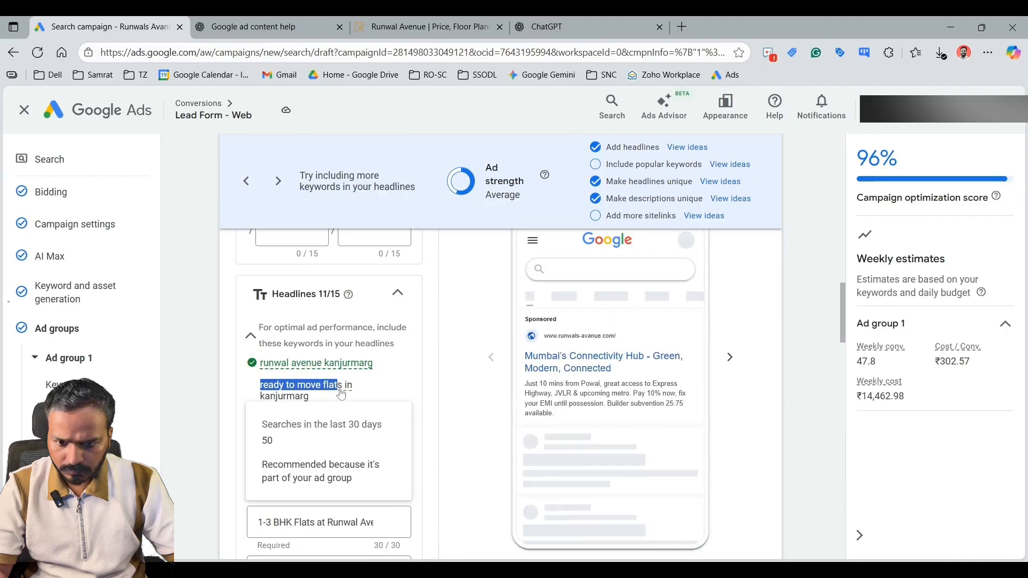
scroll(259, 423, down, 8)
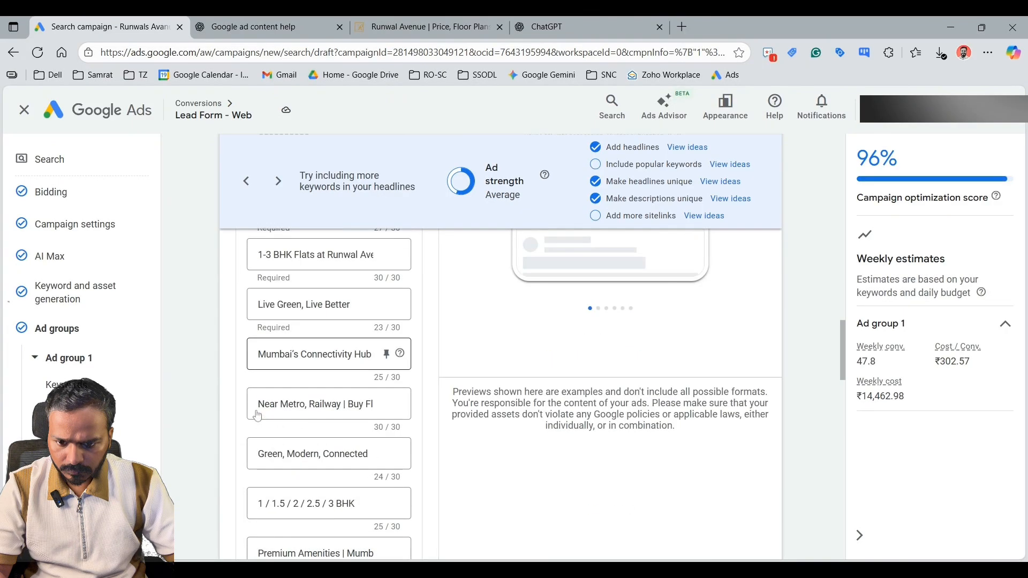
scroll(260, 423, down, 4)
click(271, 419)
key(ctrl+v)
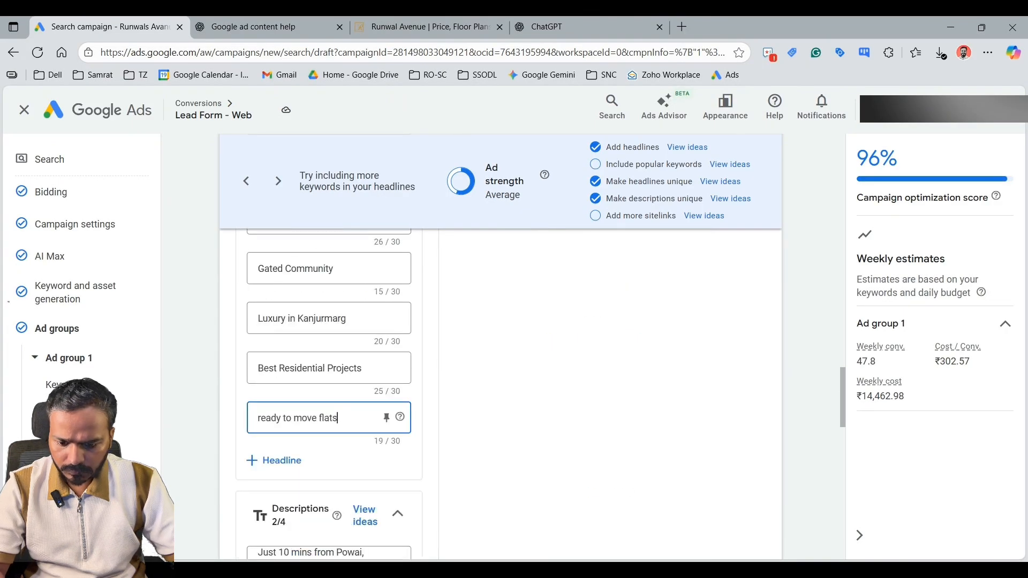
- Capitalize the main words of the twelfth headline so it reads "Ready to Move Flats"
click(250, 423)
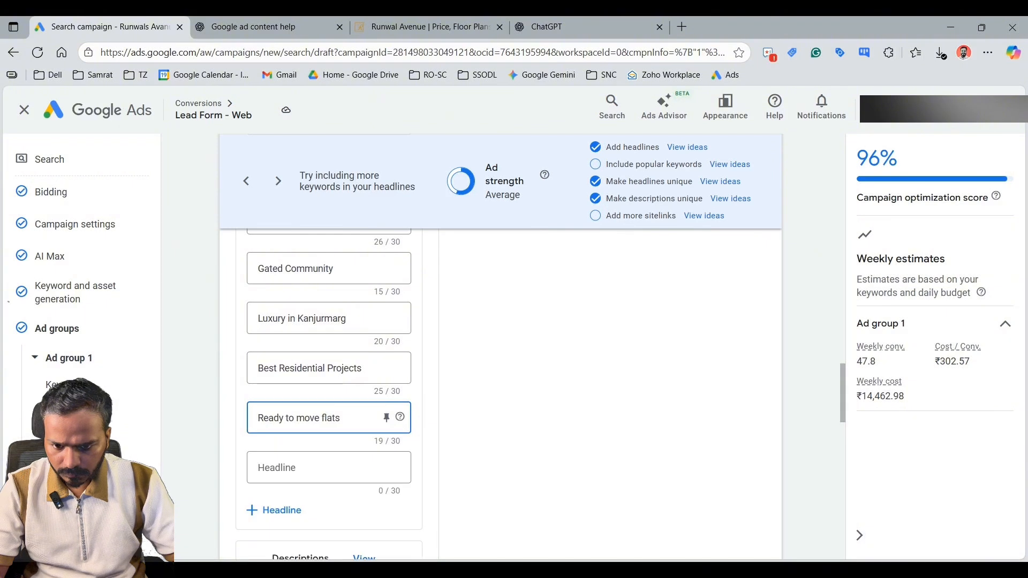
text(R)
key(Delete)
key(Left)
key(Left)
key(Left)
key(Left)
key(Left)
key(Left)
key(Left)
key(Left)
key(Left)
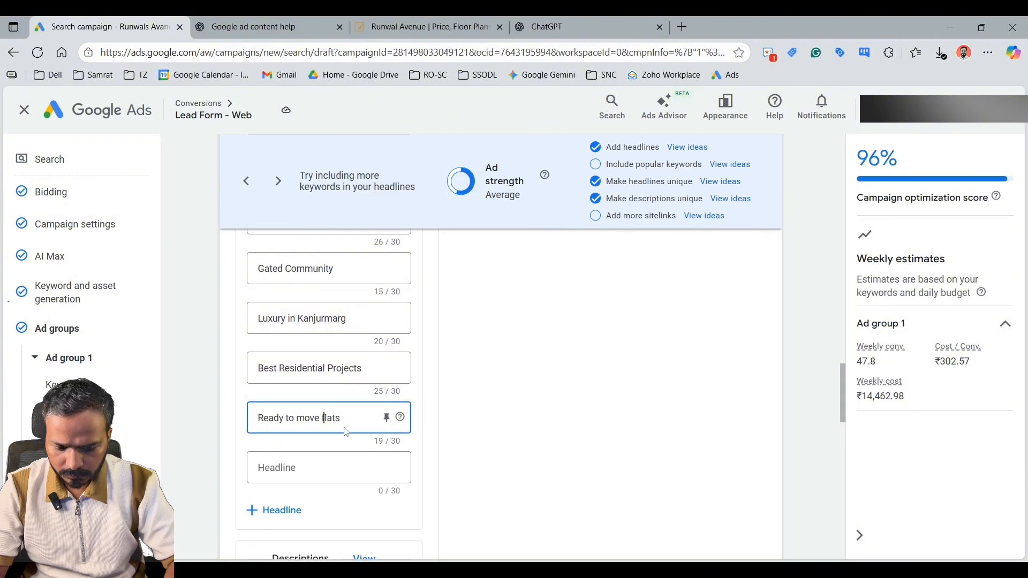
key(shift+Left)
text(M)
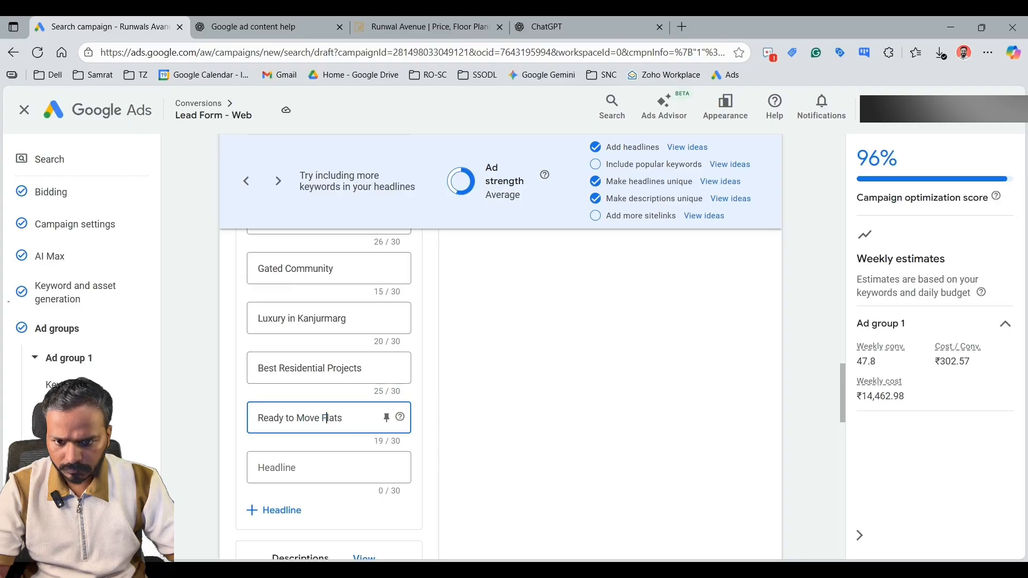
- Look through the suggested headline keywords and enter "possession date" from "runwal avenue possession date" as the ad's thirteenth headline
scroll(332, 375, up, 10)
scroll(334, 365, down, 4)
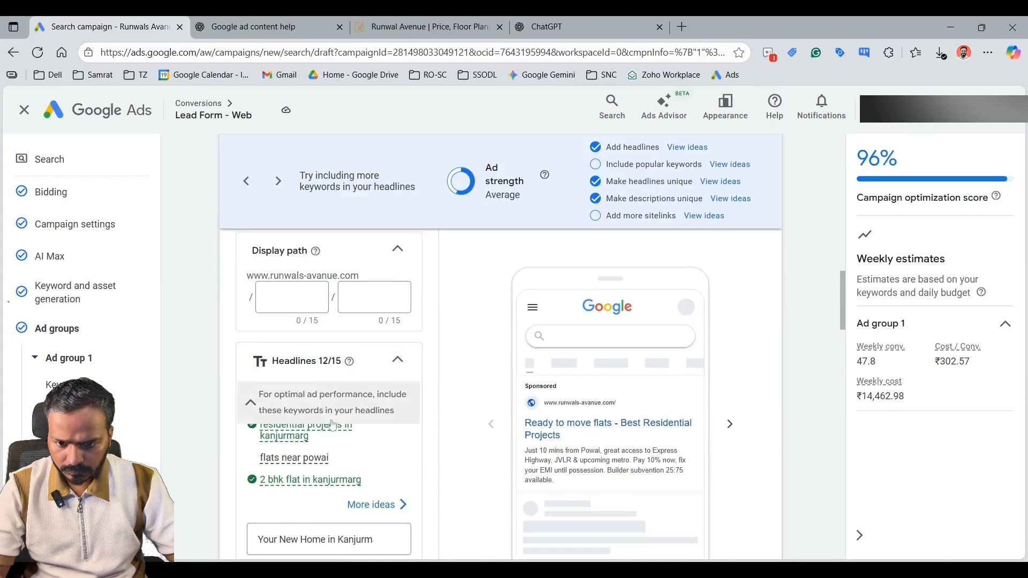
triple_click(337, 396)
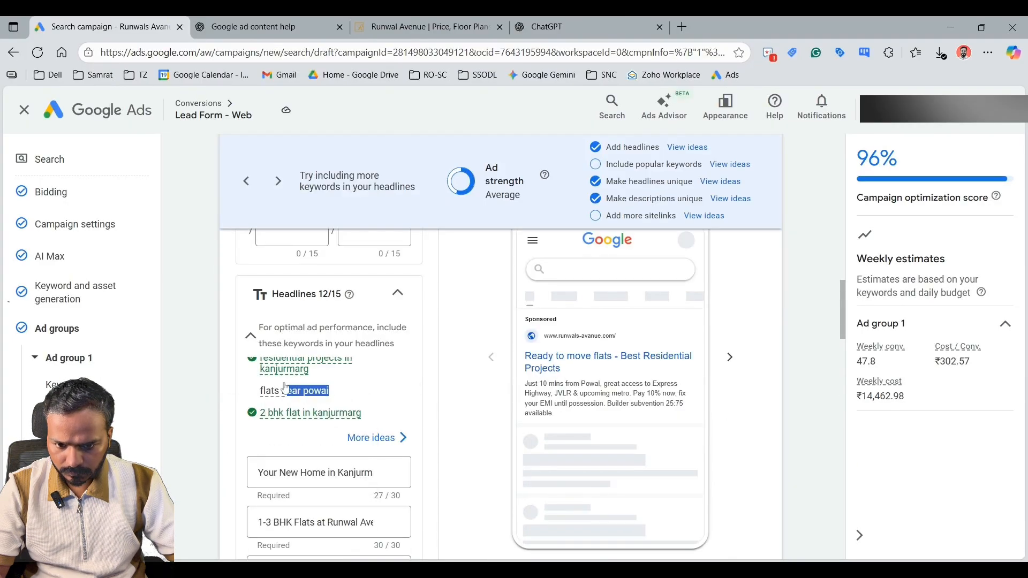
click(401, 437)
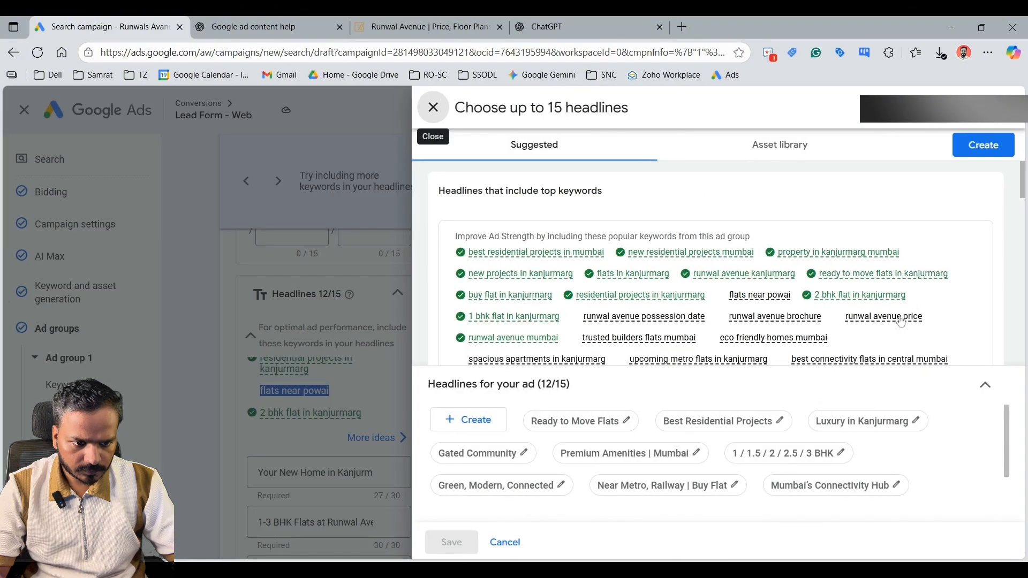
scroll(884, 344, down, 1)
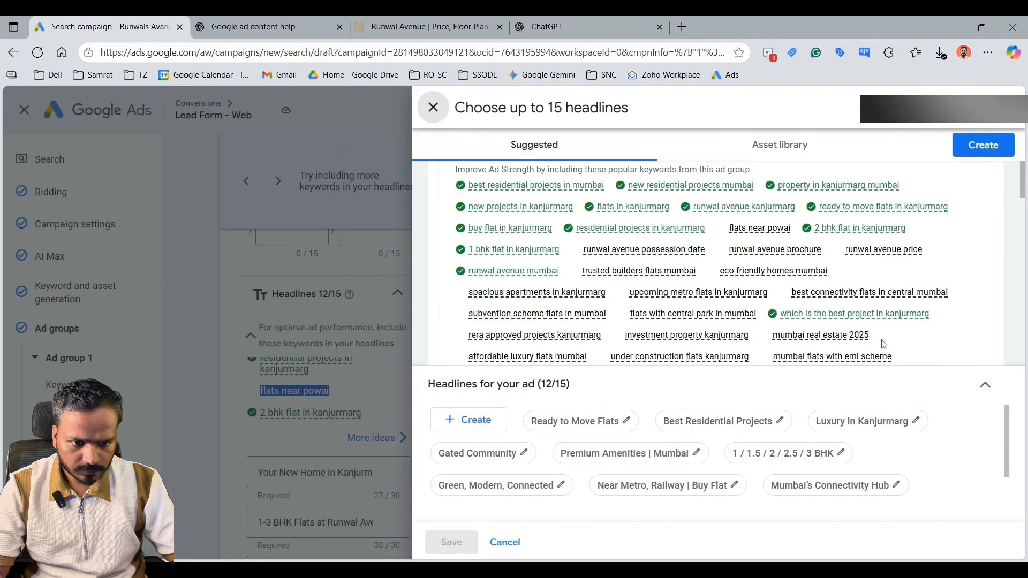
scroll(695, 302, up, 1)
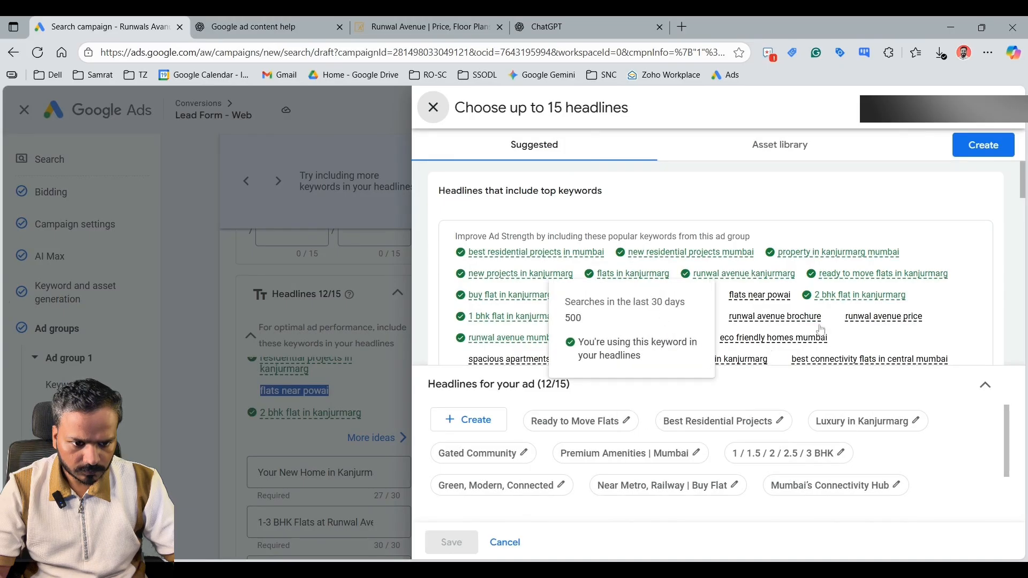
scroll(842, 332, down, 1)
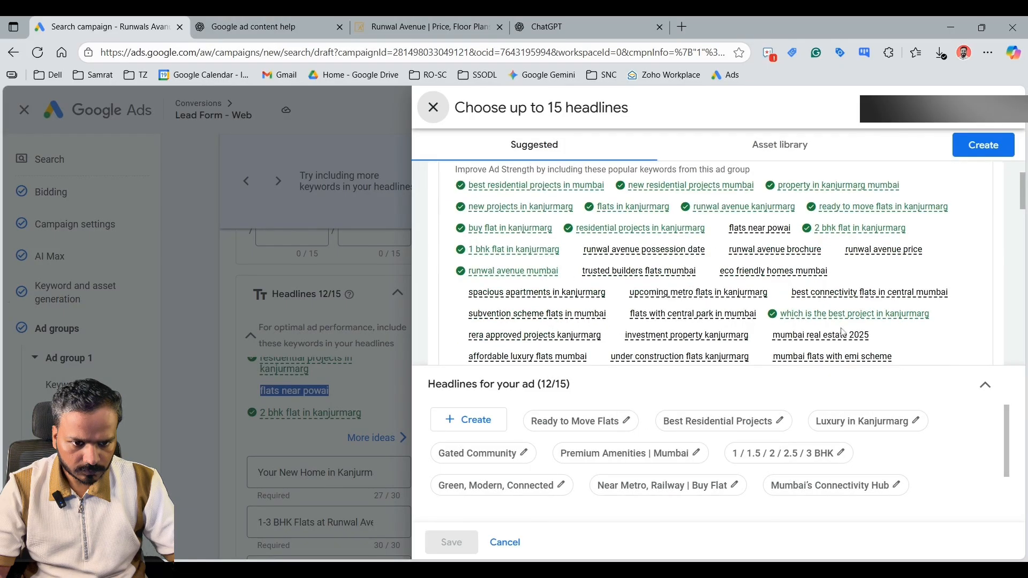
drag(705, 251, 647, 257)
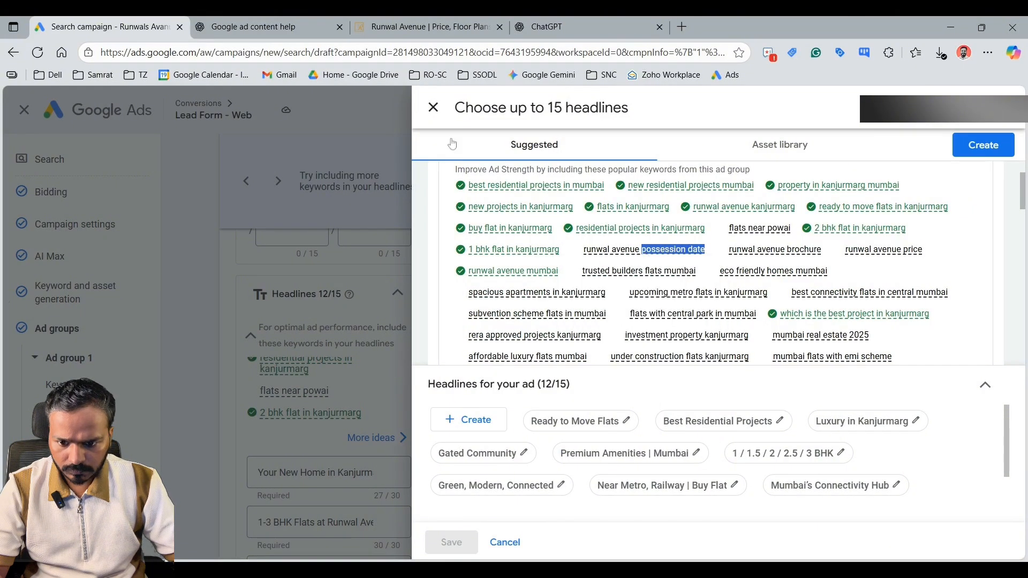
click(434, 108)
scroll(345, 423, down, 10)
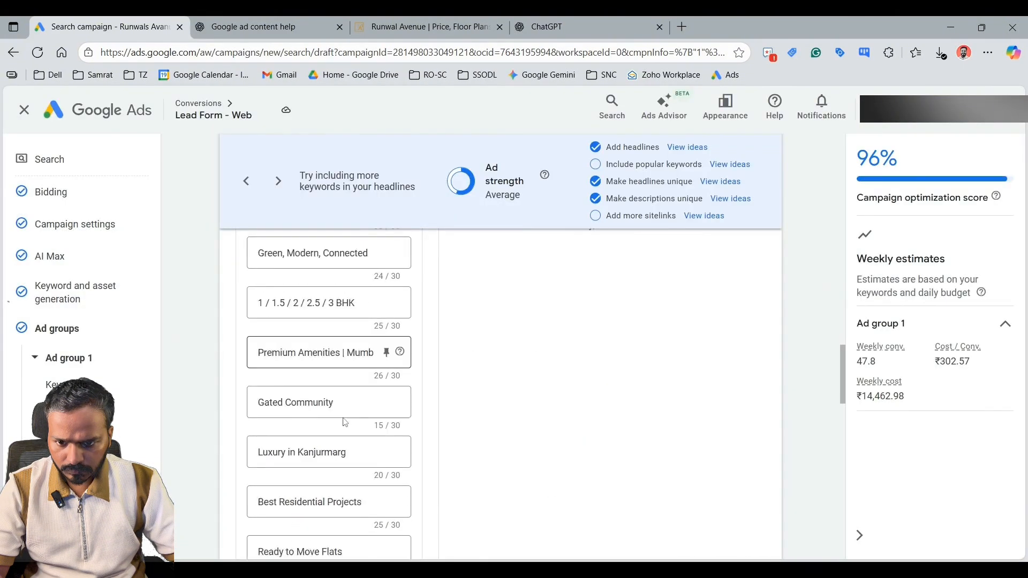
scroll(345, 423, down, 5)
click(321, 334)
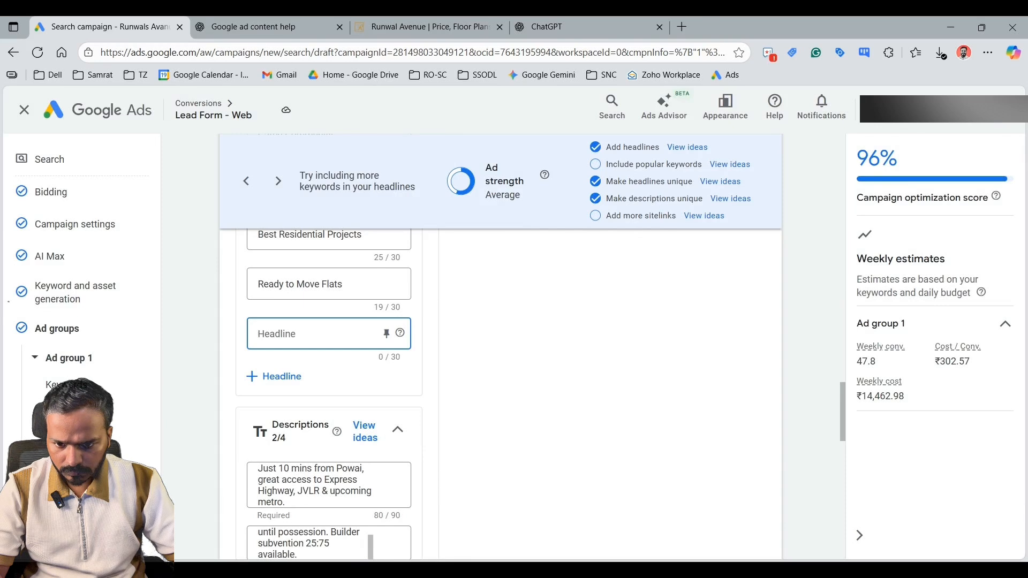
text(possession date)
- Capitalize both words of the thirteenth headline so it reads "Possession Date"
drag(263, 338, 254, 341)
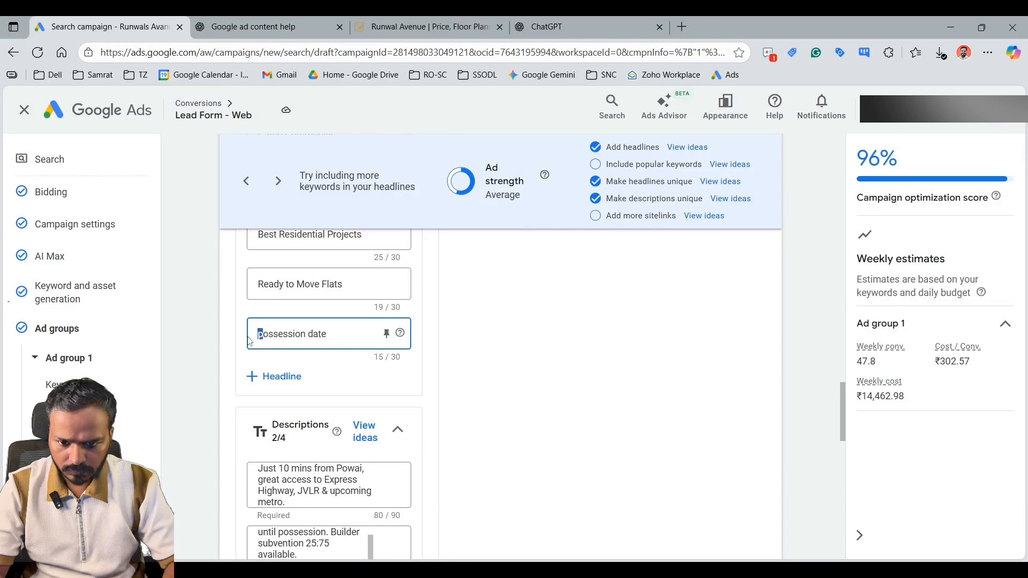
text(P)
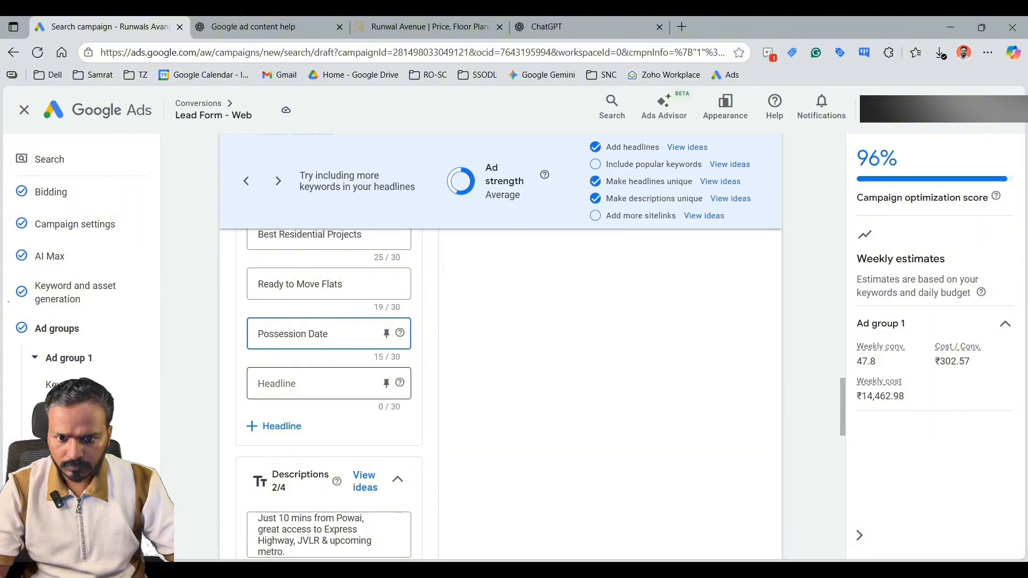
click(321, 384)
- Switch to the ChatGPT ad content chat and copy "Runwal Avenue" from the first full headline
click(252, 27)
scroll(374, 316, down, 5)
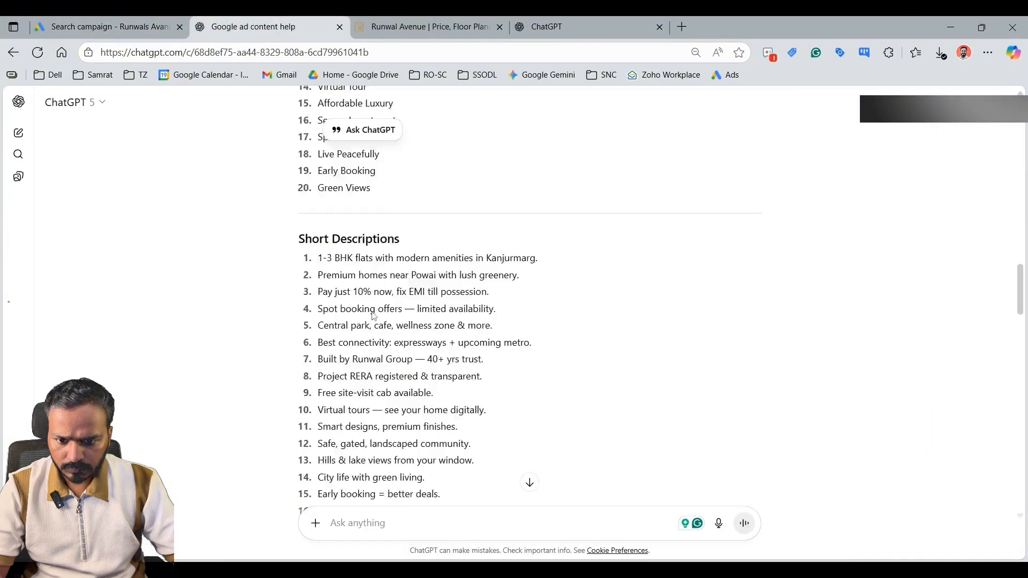
scroll(374, 316, down, 4)
scroll(374, 316, up, 5)
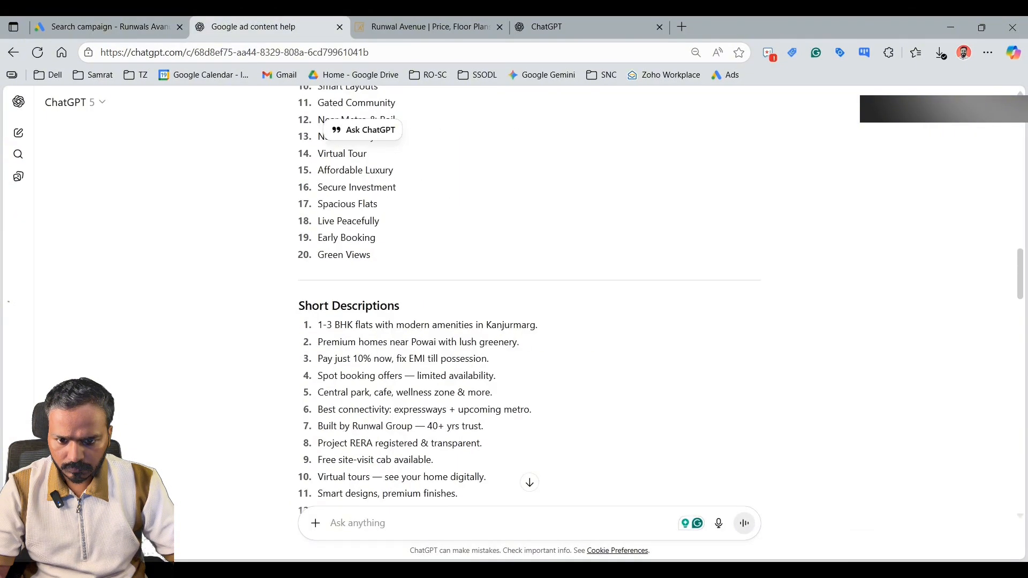
scroll(350, 337, up, 15)
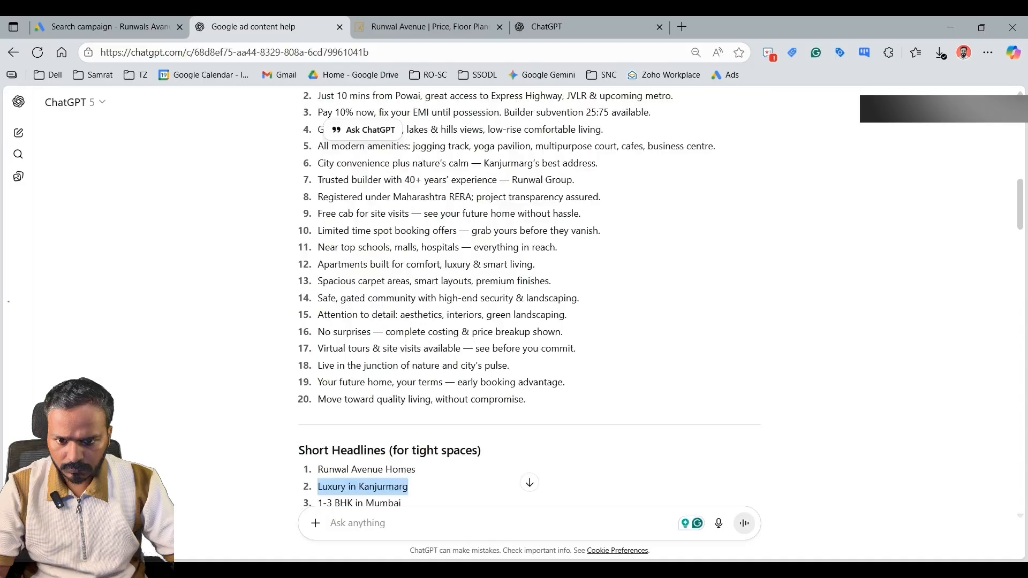
scroll(529, 300, up, 10)
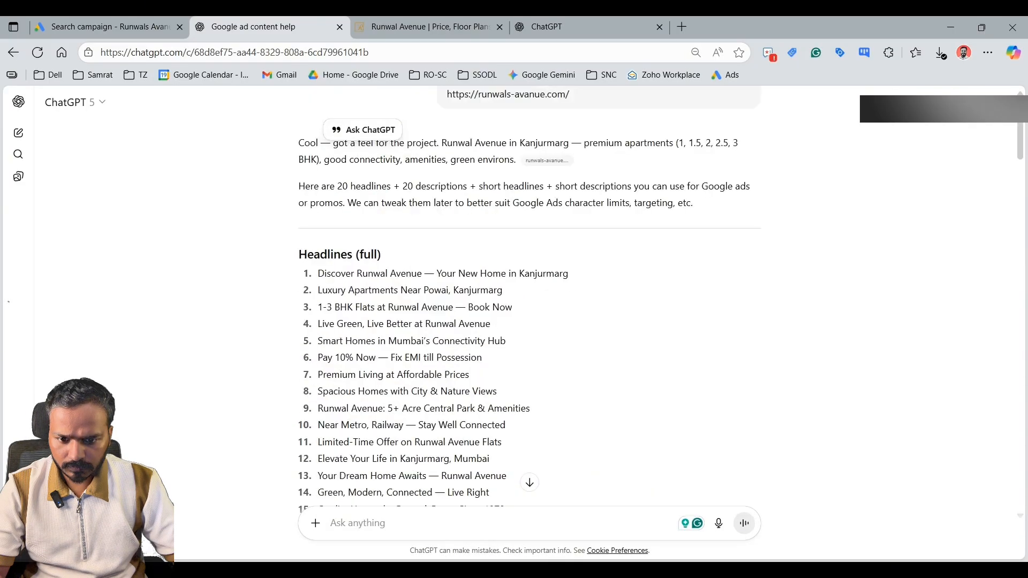
drag(357, 341, 411, 341)
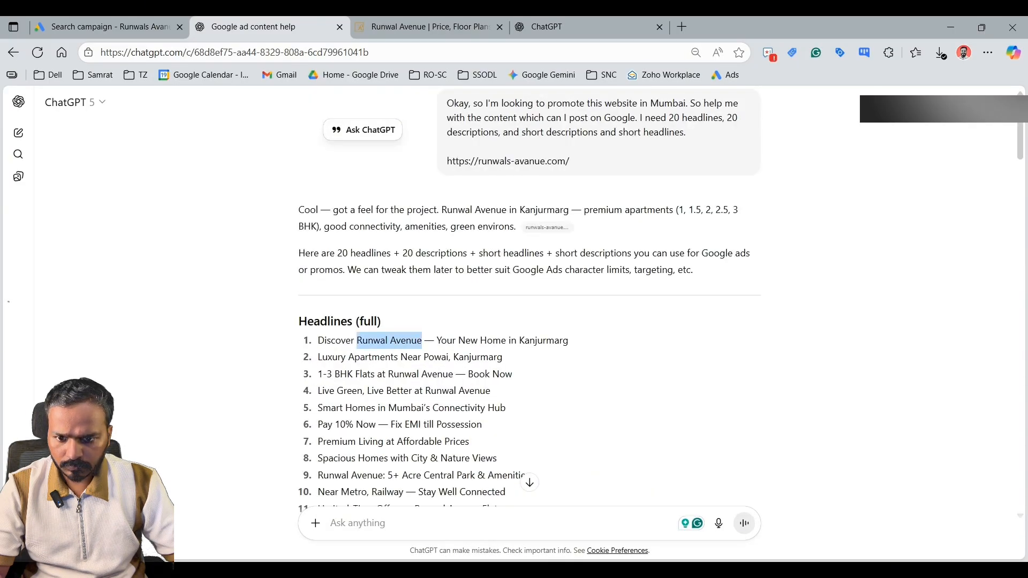
- Switch back to Google Ads and insert "Runwal Avenue - " in front of the third headline, "Live Green, Live Better"
click(163, 25)
scroll(318, 314, up, 12)
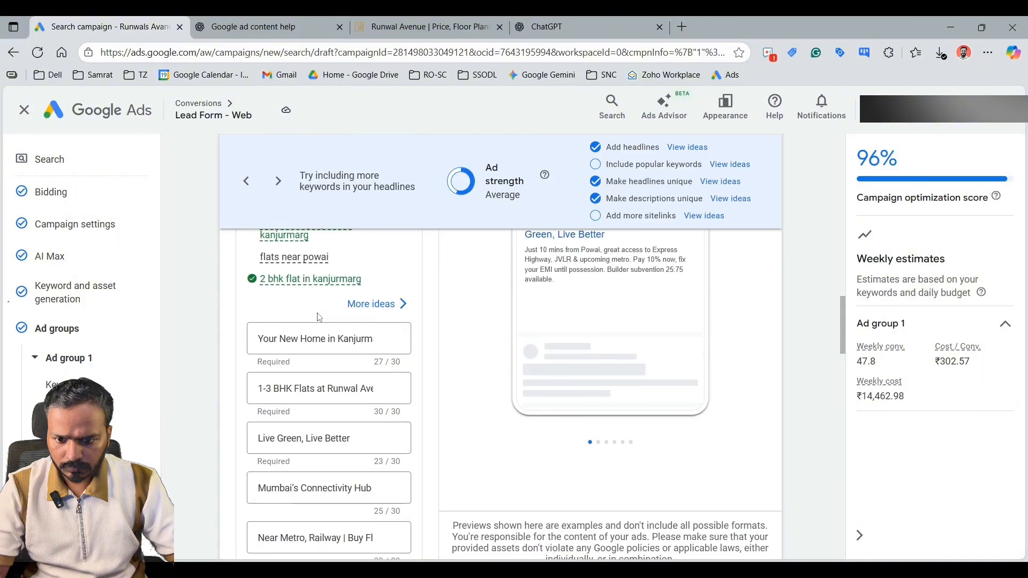
scroll(332, 374, down, 3)
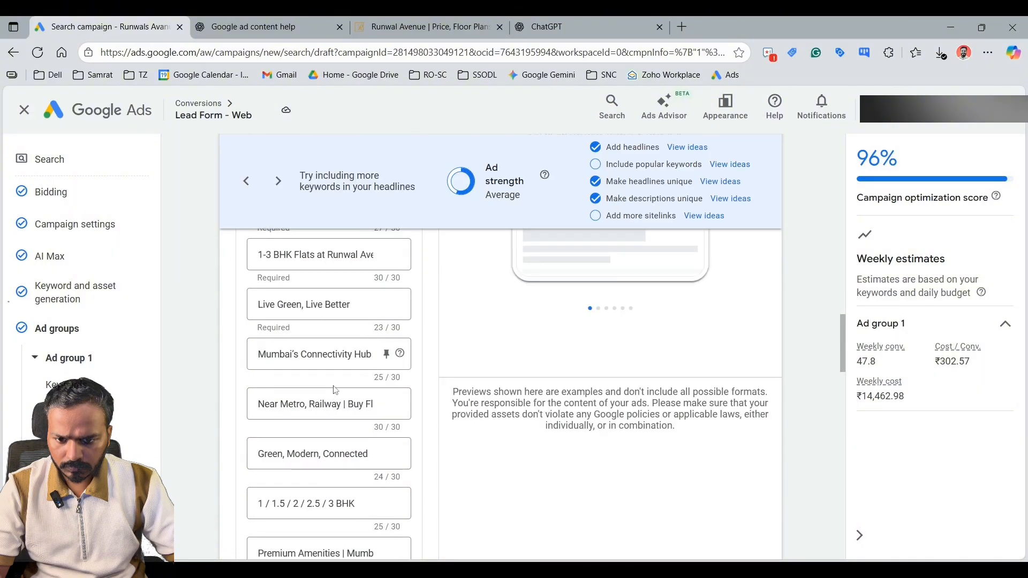
click(292, 304)
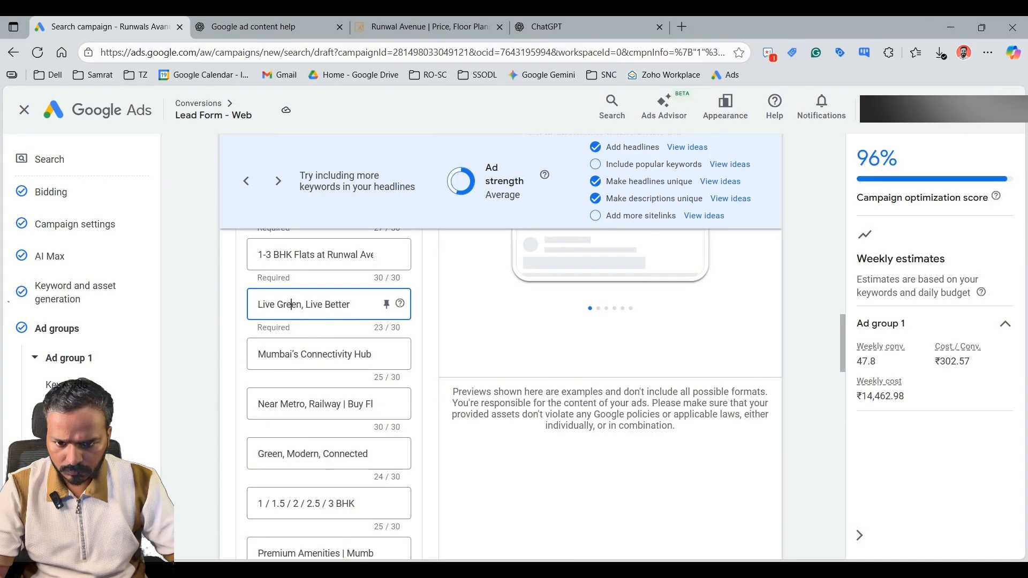
key(Home)
text(Runwal Avenue)
text(-)
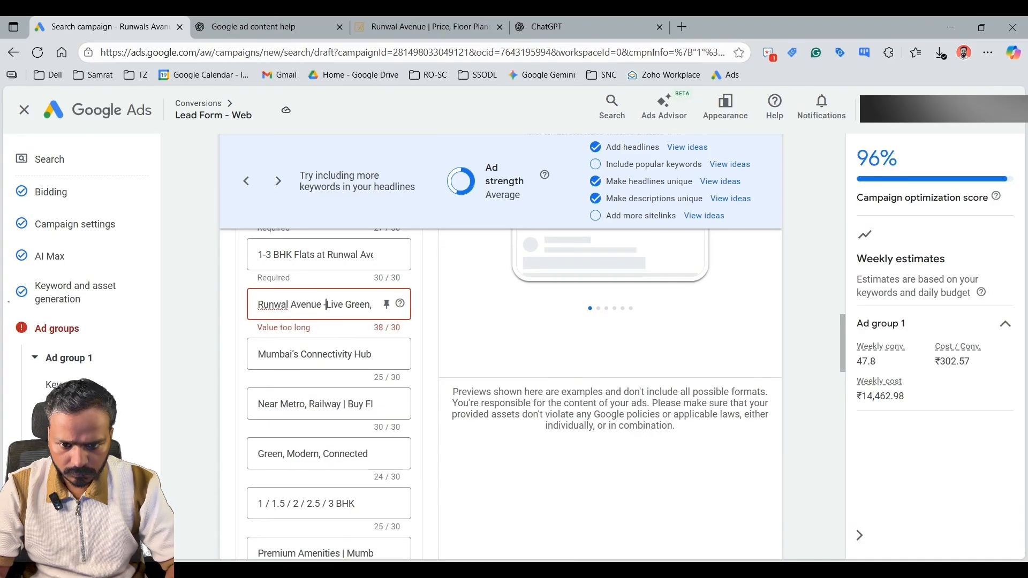
key(End)
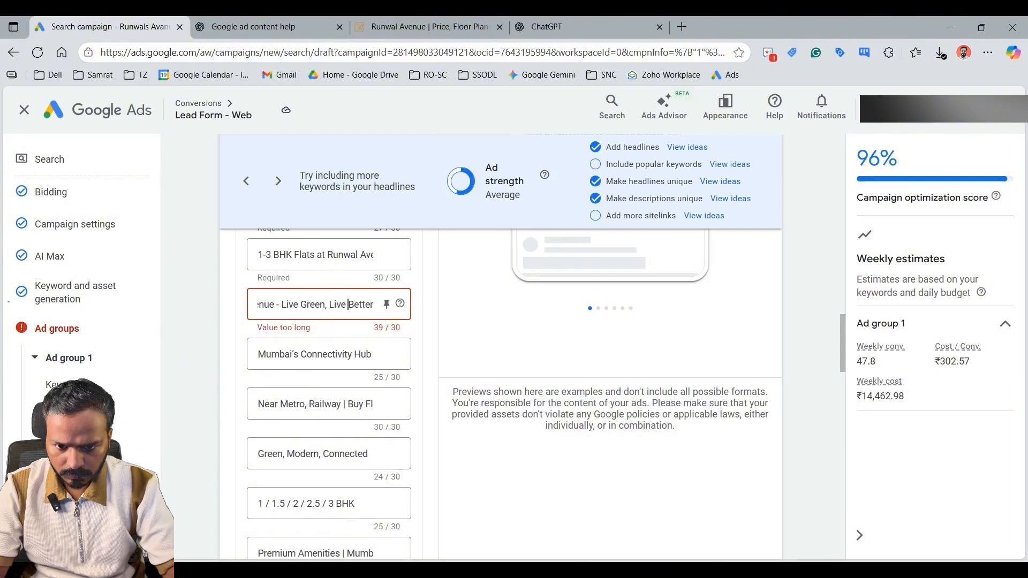
- Shorten the third headline to "Runwal Avenue - Live Better" to fit the character limit
key(BackSpace)
key(BackSpace)
key(BackSpace)
key(BackSpace)
key(BackSpace)
key(BackSpace)
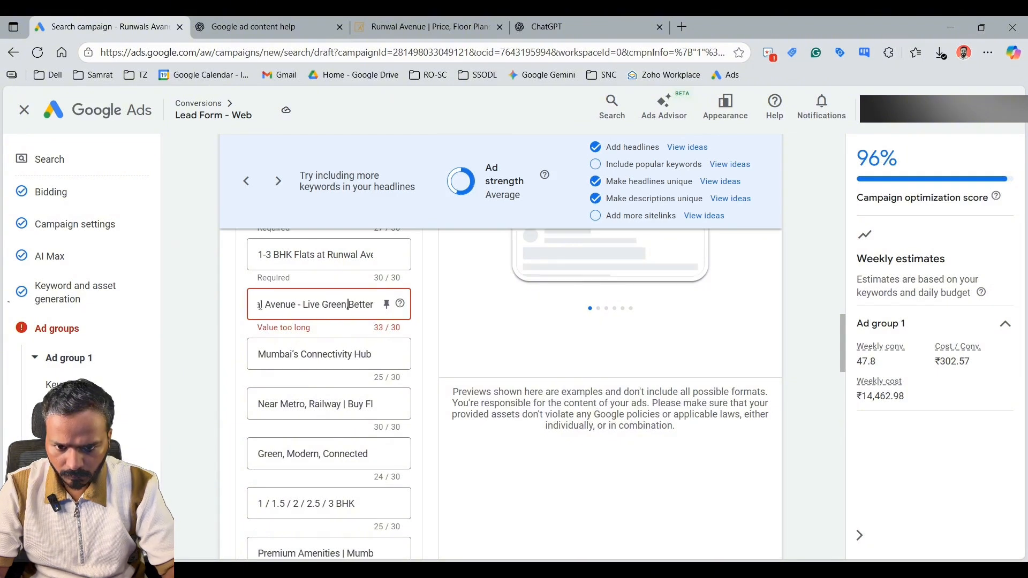
key(BackSpace)
key(BackSpace)
key(BackSpace)
key(BackSpace)
key(BackSpace)
key(BackSpace)
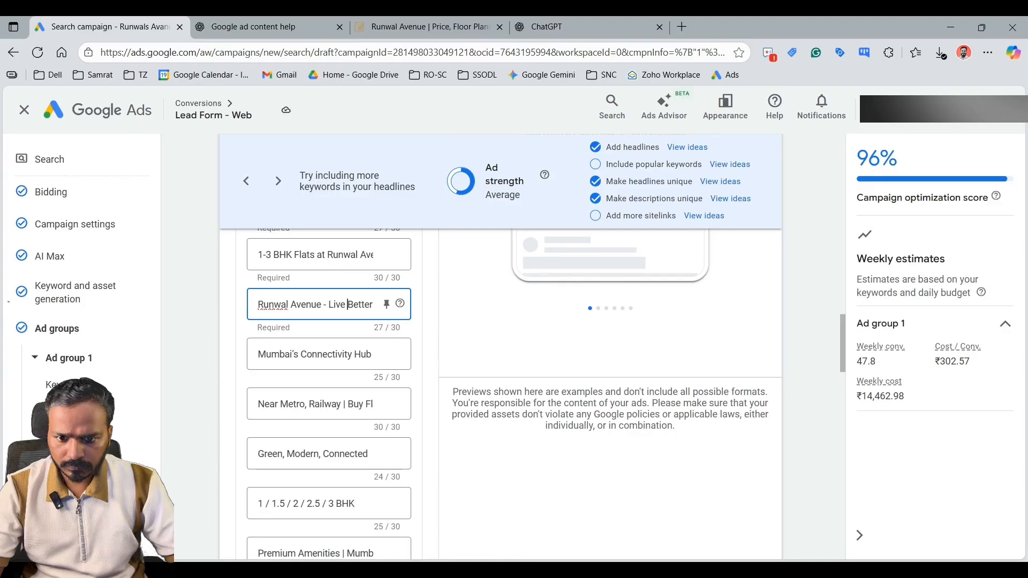
- Look through the suggested headline keywords and copy "brochure" from "runwal avenue brochure"
scroll(329, 375, down, 7)
click(344, 333)
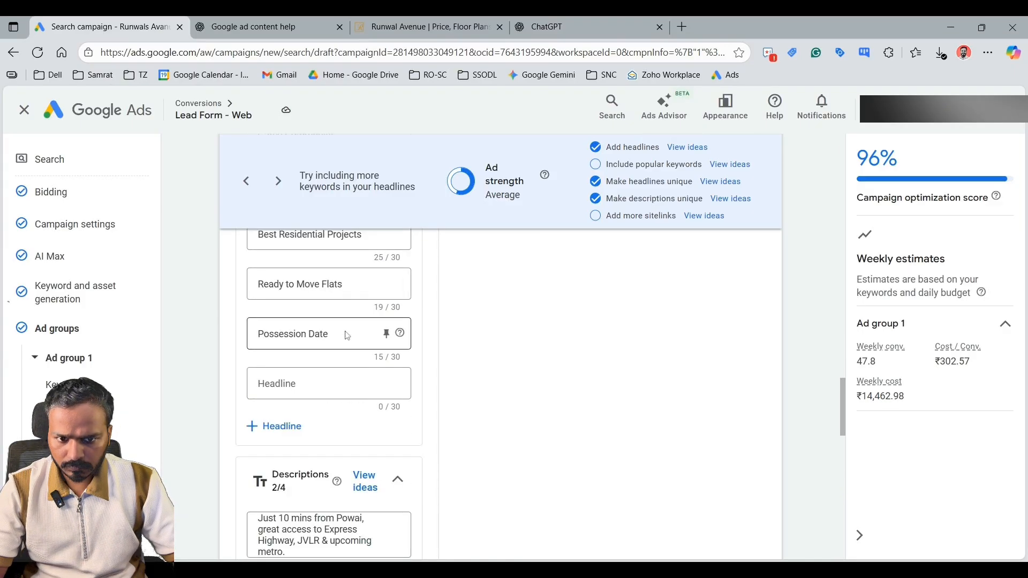
click(730, 165)
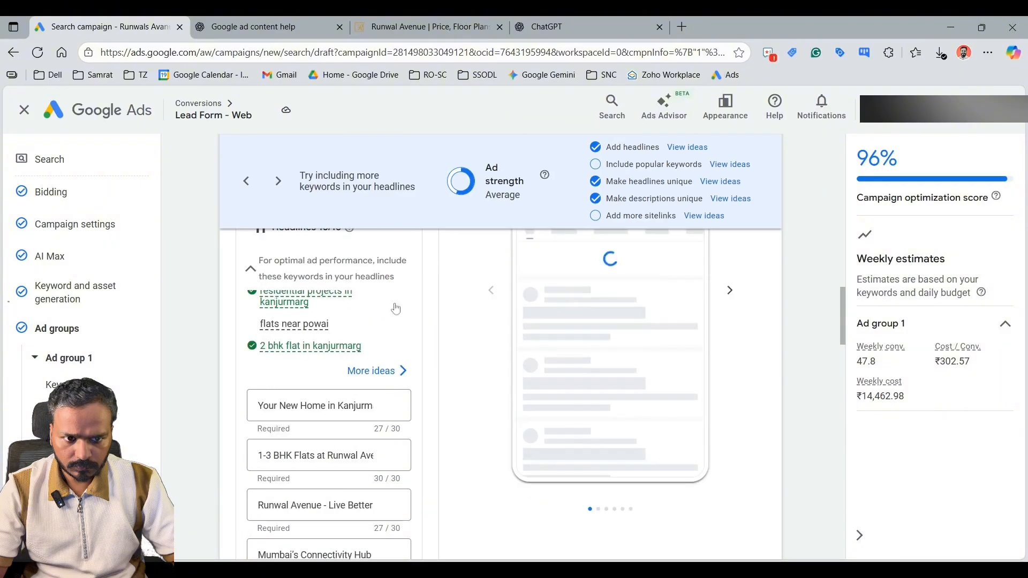
click(720, 181)
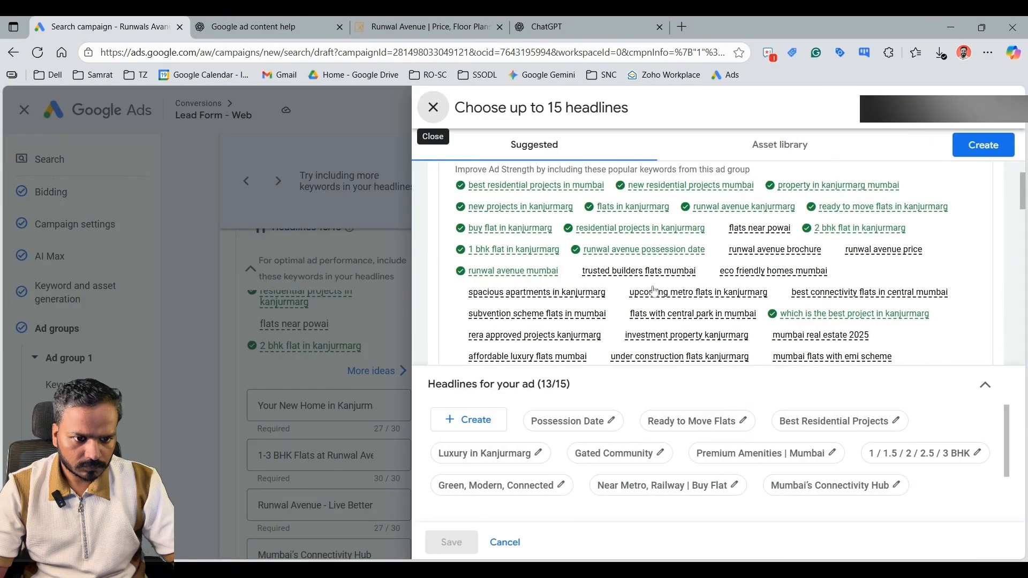
drag(824, 251, 788, 253)
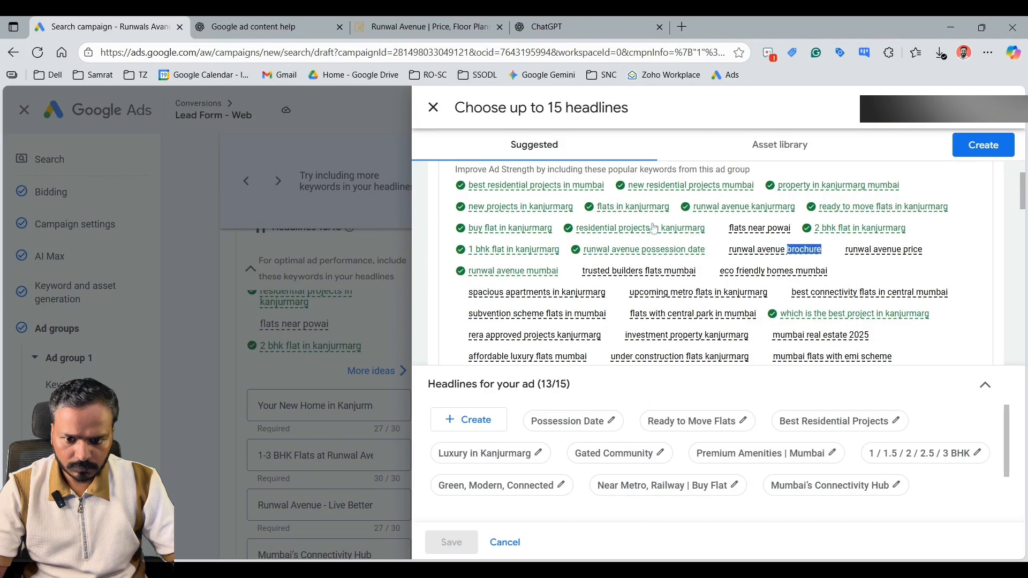
click(433, 107)
- Append "| Brochure" to the thirteenth headline so it reads "Possession Date | Brochure"
scroll(331, 321, down, 10)
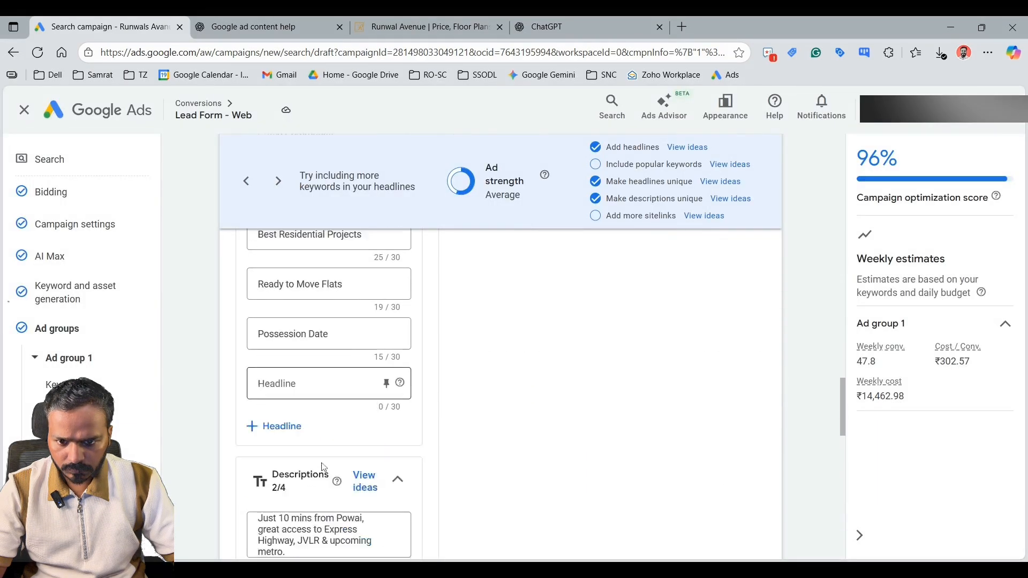
click(337, 267)
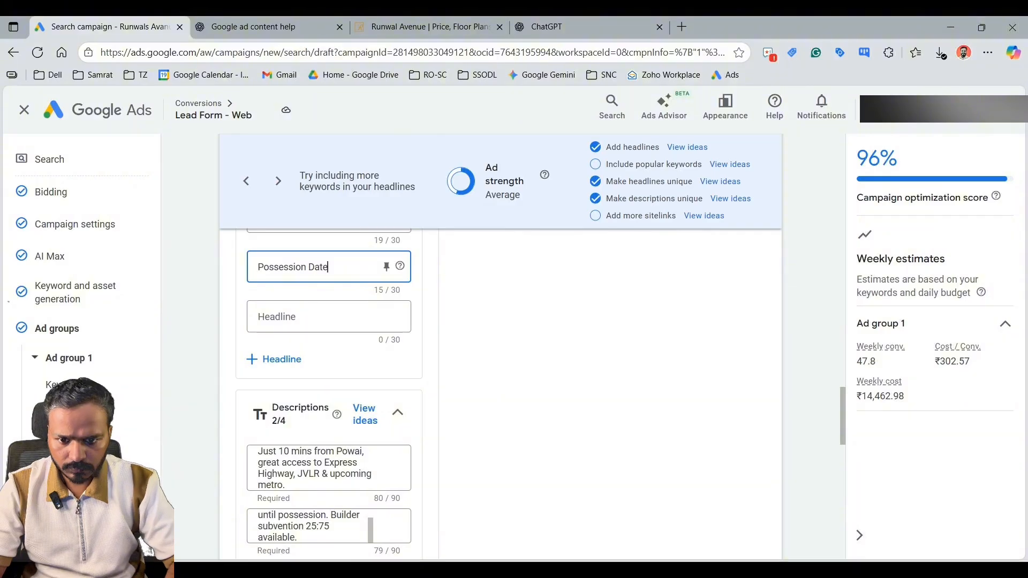
text(| brochure)
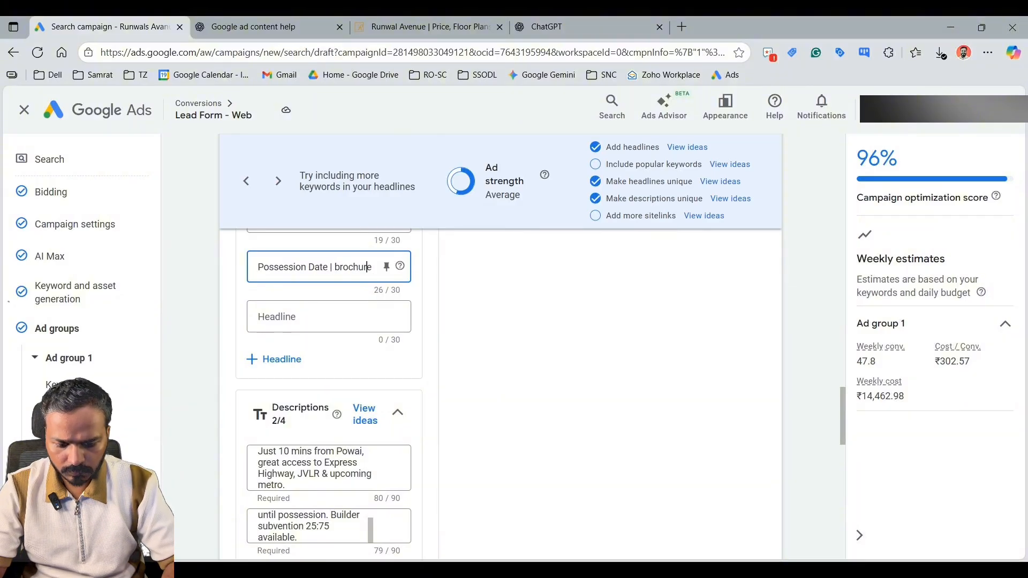
key(shift+Right)
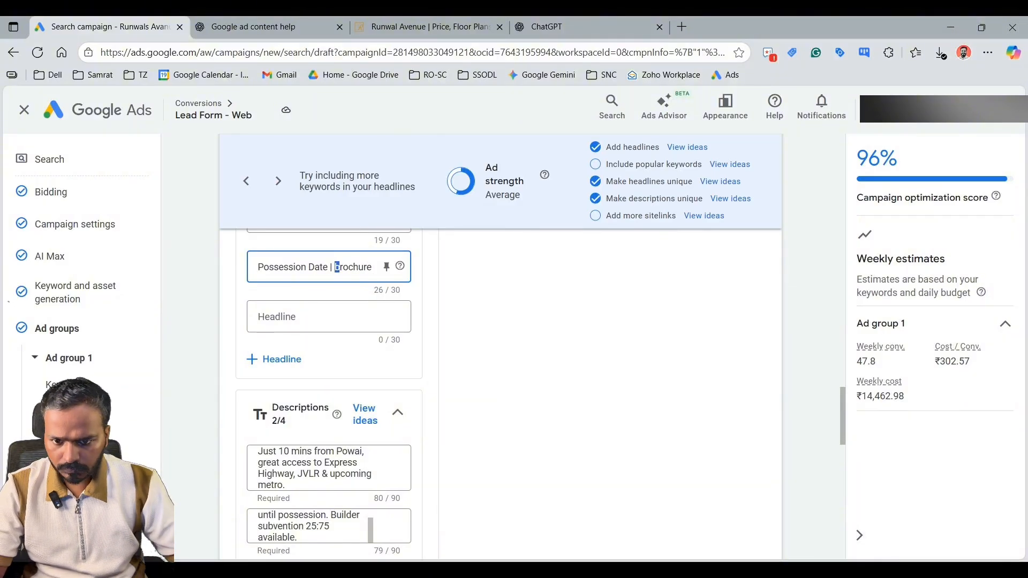
text(B)
scroll(349, 278, up, 1)
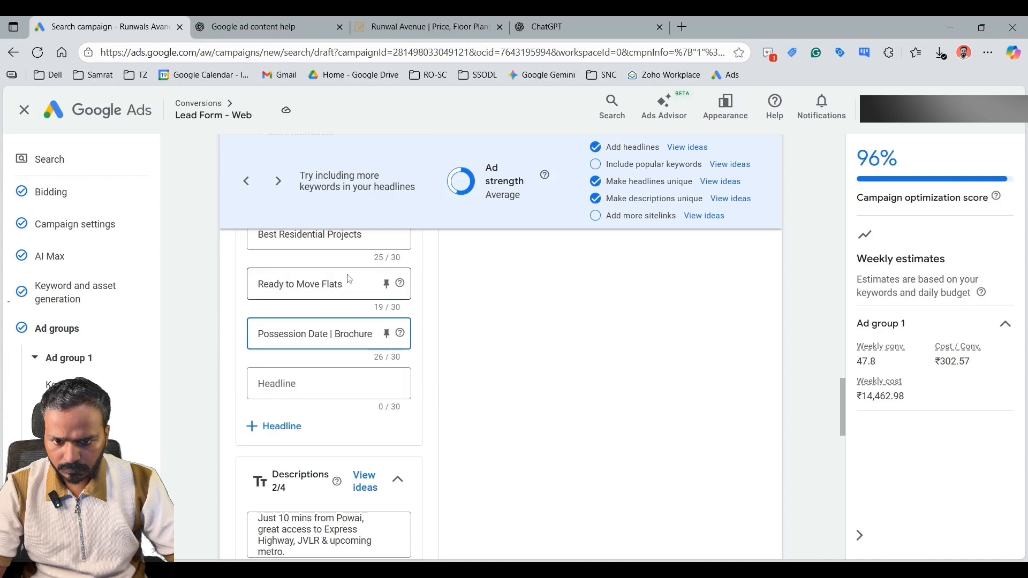
click(347, 283)
scroll(357, 289, up, 2)
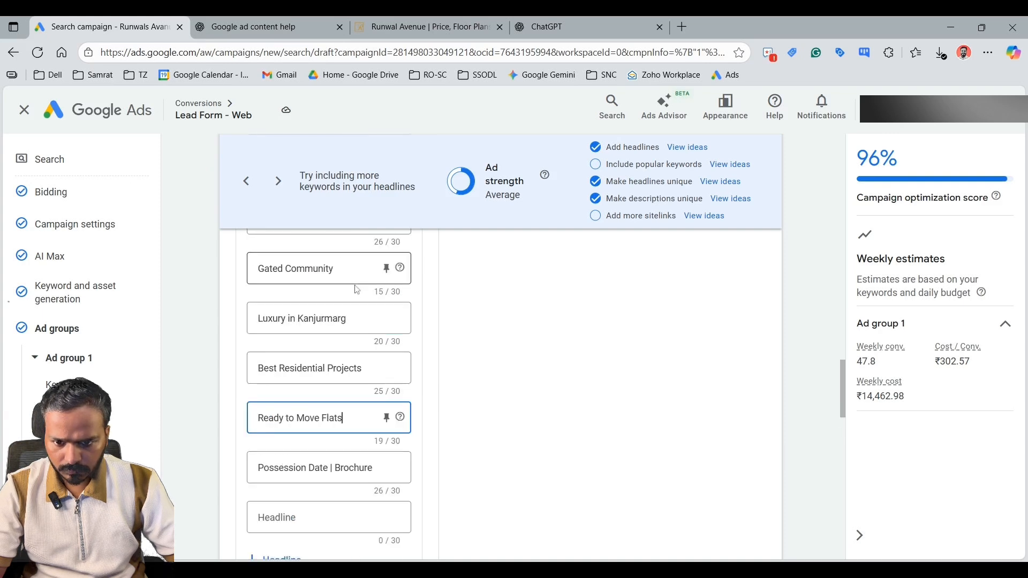
click(358, 281)
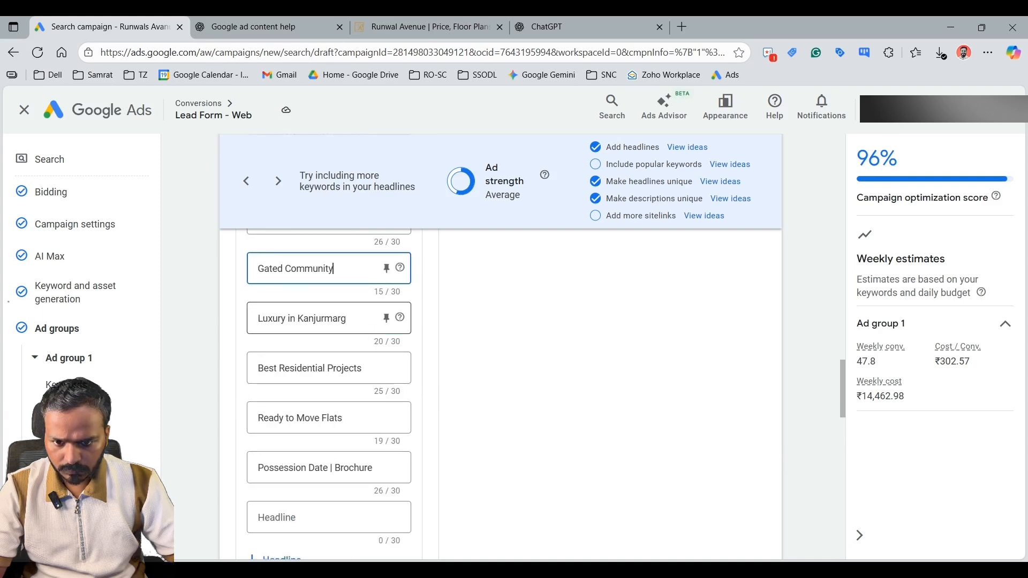
scroll(329, 318, up, 1)
scroll(348, 328, up, 2)
scroll(348, 328, down, 5)
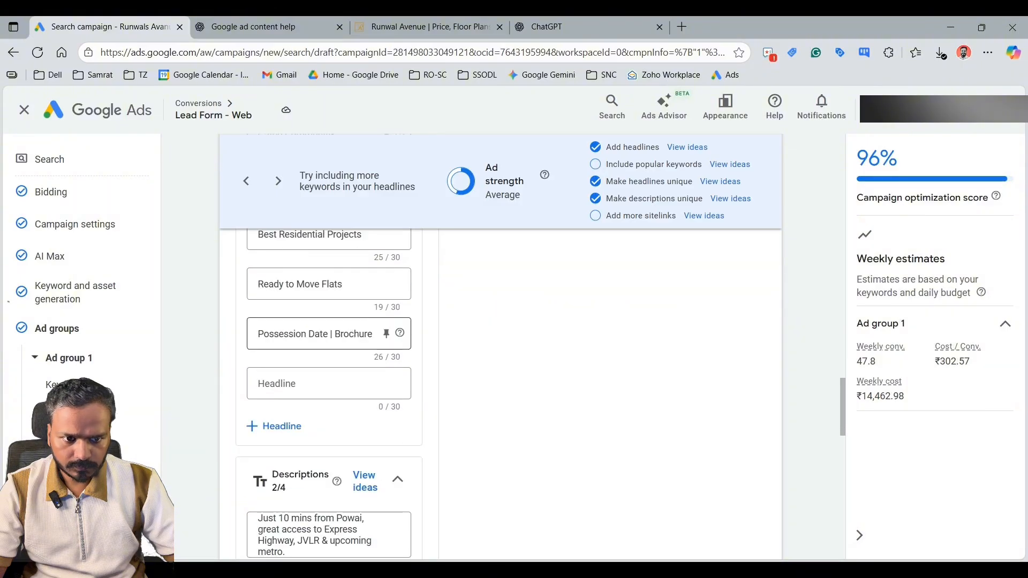
- Copy the suggested keyword "flats near powai" into the fourteenth headline and edit it to read "Near Powai"
click(342, 381)
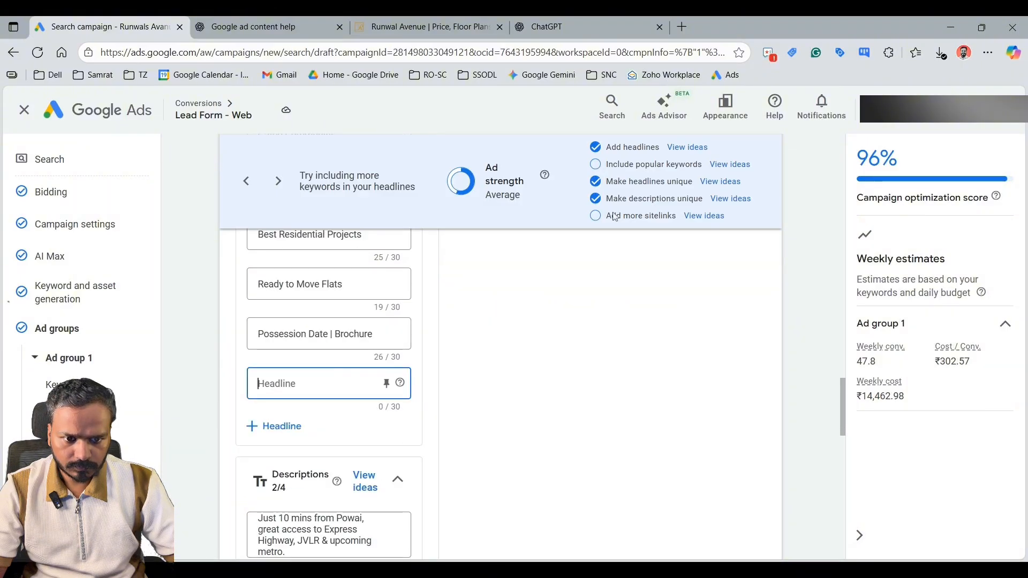
click(730, 164)
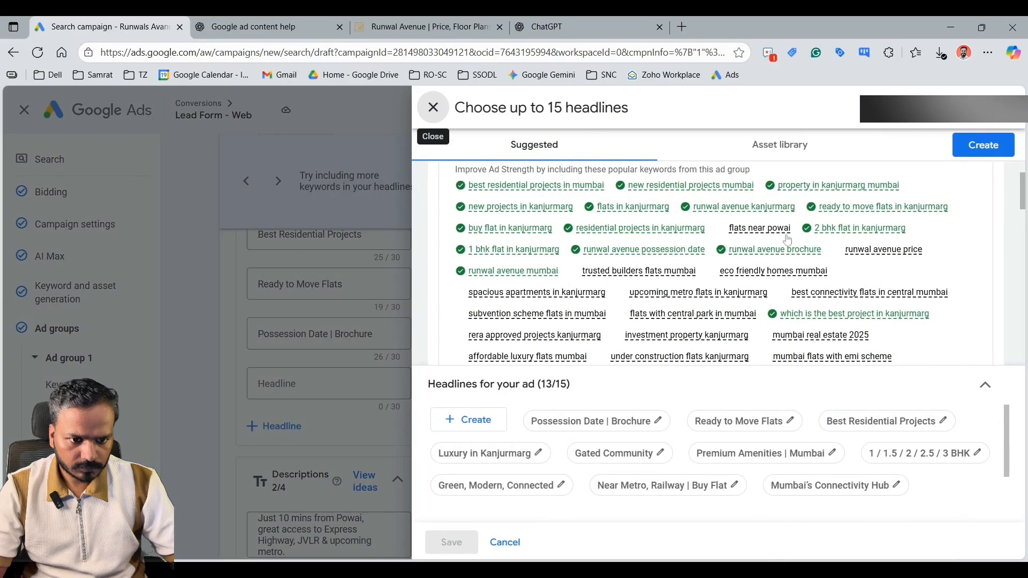
mouse_move(739, 230)
drag(729, 230, 791, 235)
key(ctrl+c)
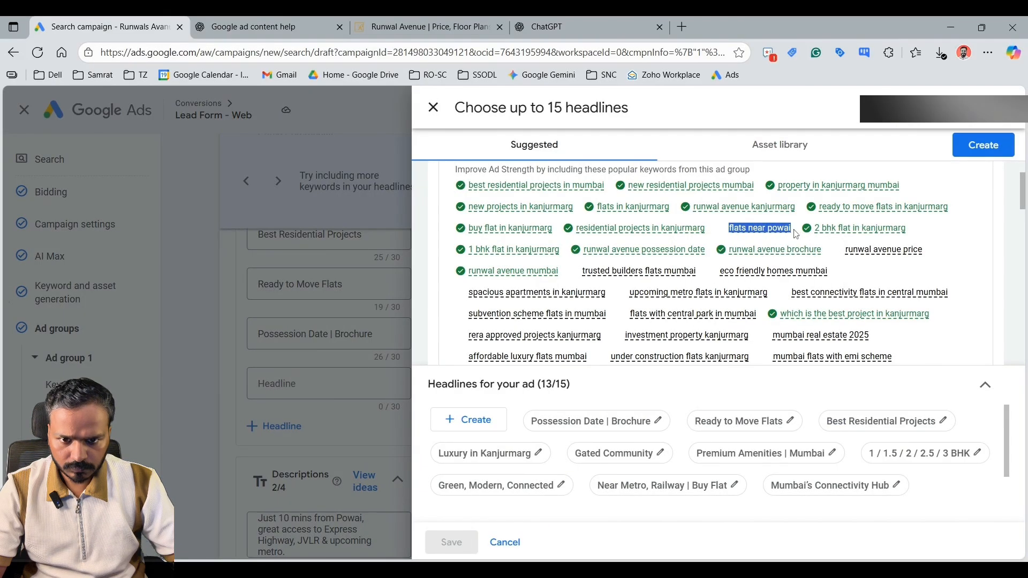
click(434, 110)
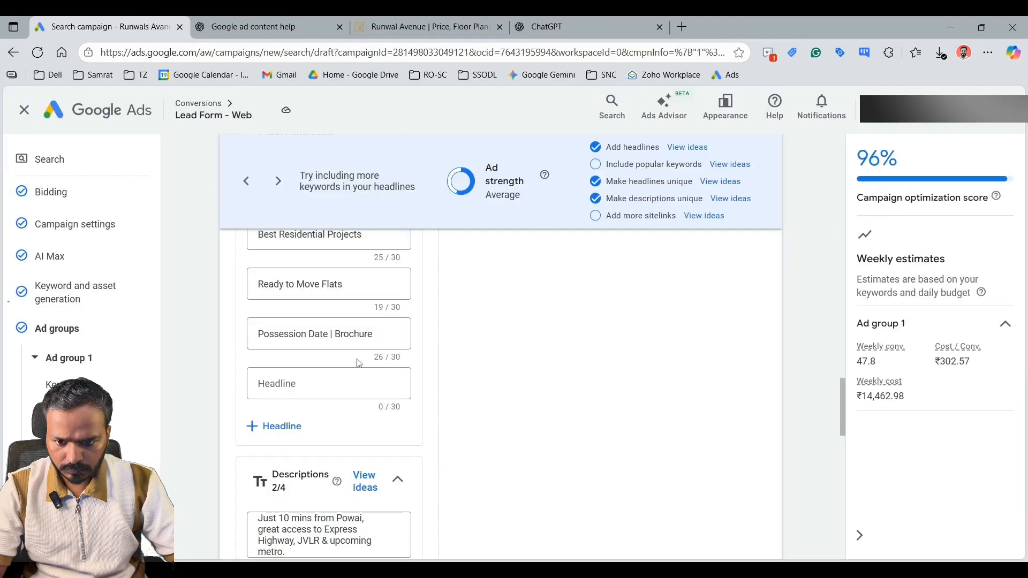
key(ctrl+v)
drag(283, 384, 239, 391)
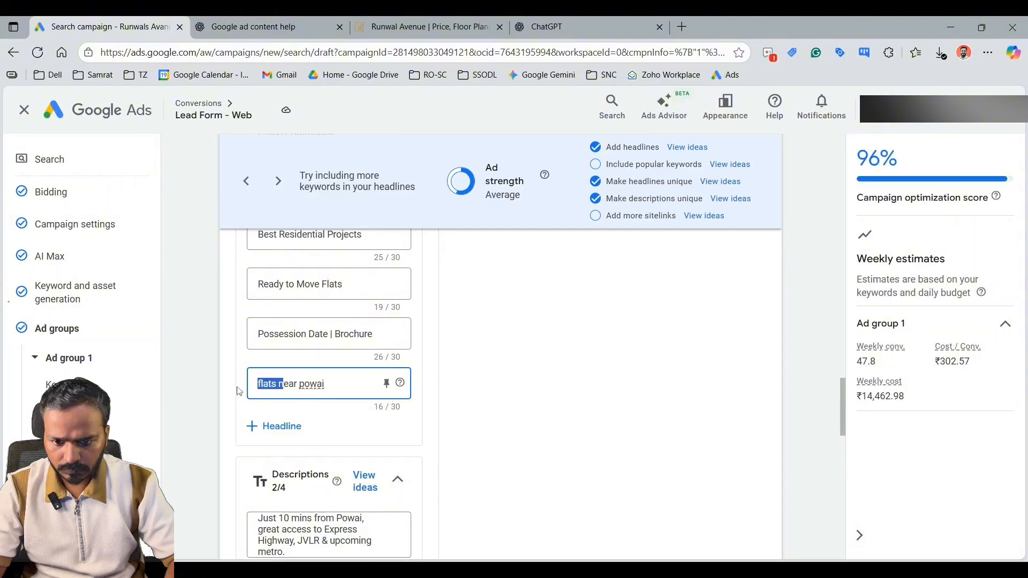
text(N)
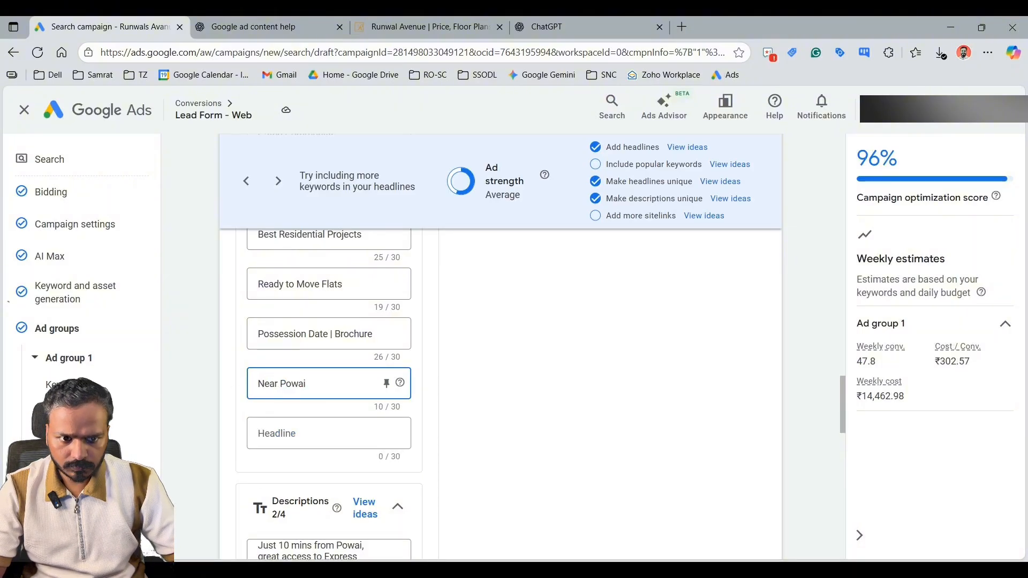
- Copy "spacious apartments" from the suggested keywords, add "|" after "Near Powai" in the fourteenth headline, and try appending the copied phrase
click(730, 164)
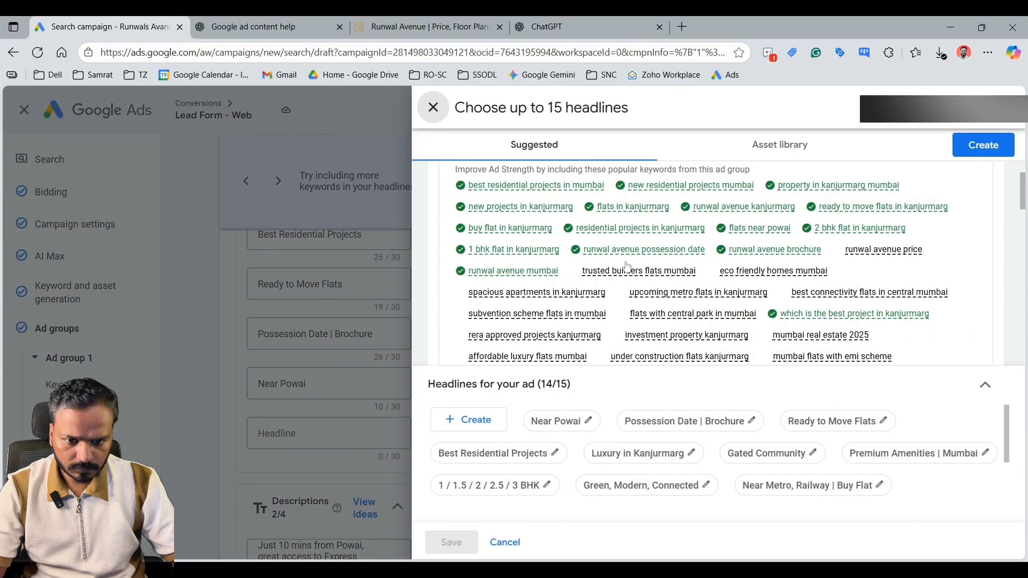
drag(468, 294, 547, 299)
key(ctrl+c)
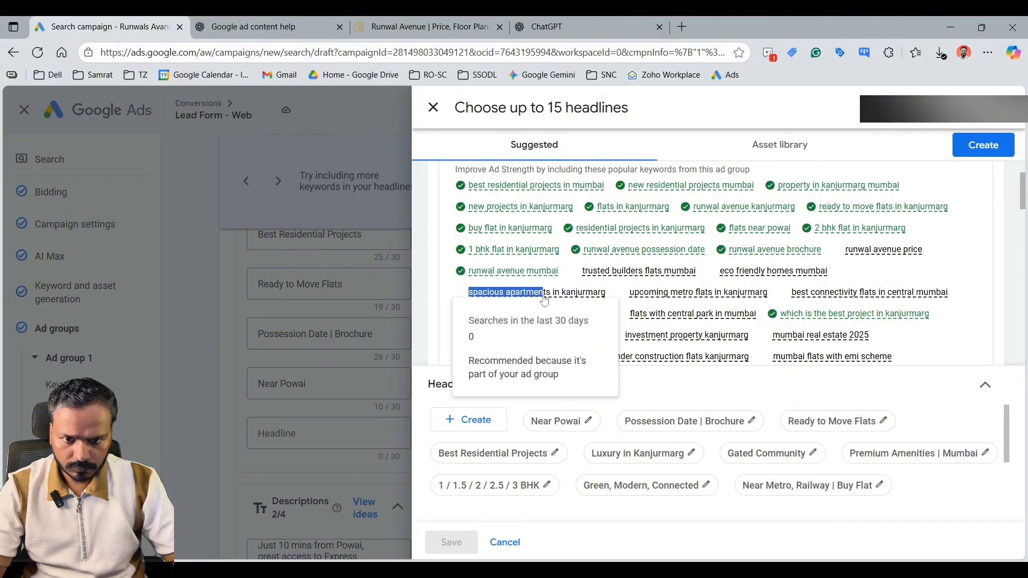
click(433, 107)
text(|)
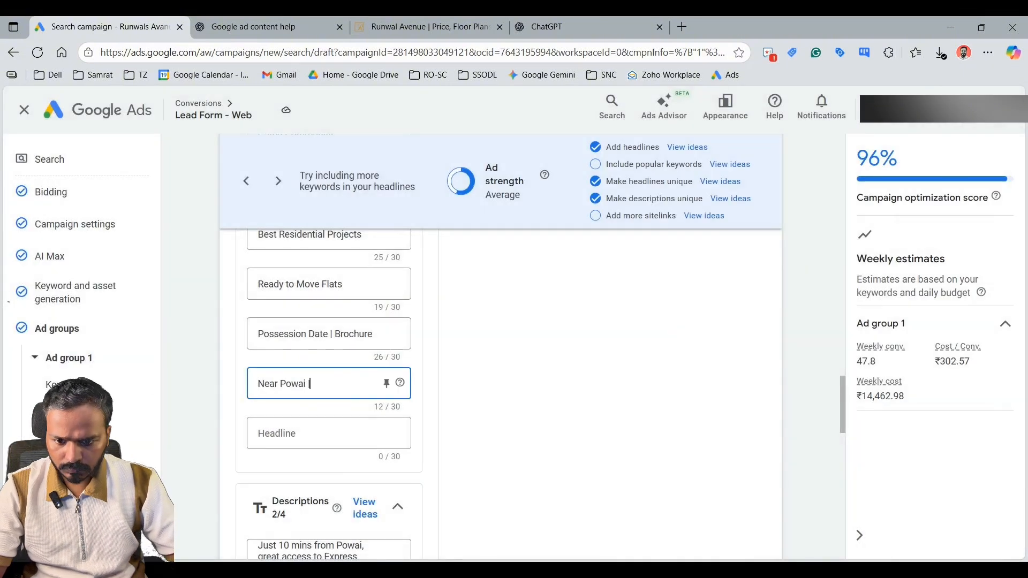
key(ctrl+v)
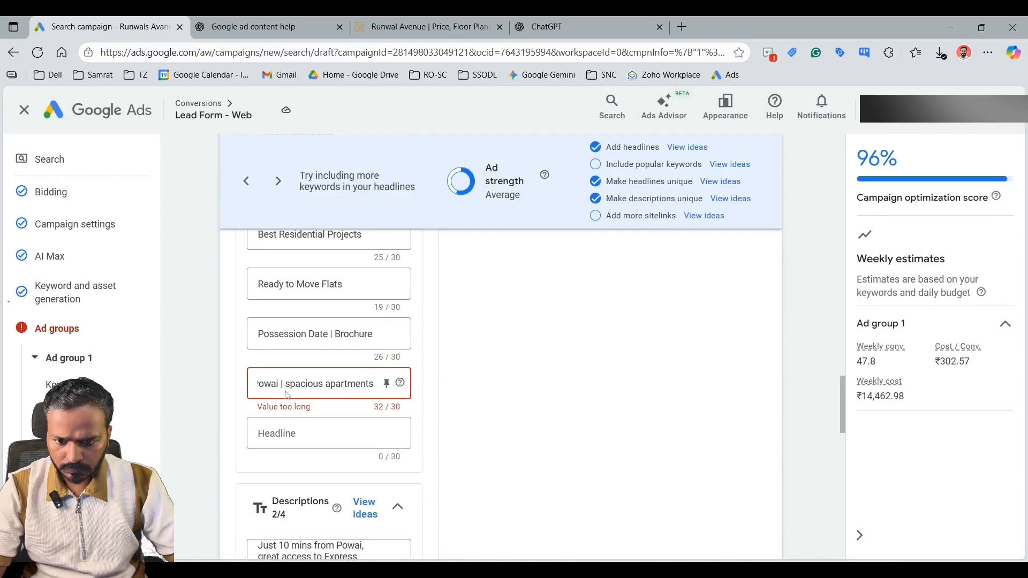
key(ctrl+z)
- Fill the fifteenth headline with the copied phrase and capitalize it as "Spacious Apartments"
click(263, 443)
key(ctrl+v)
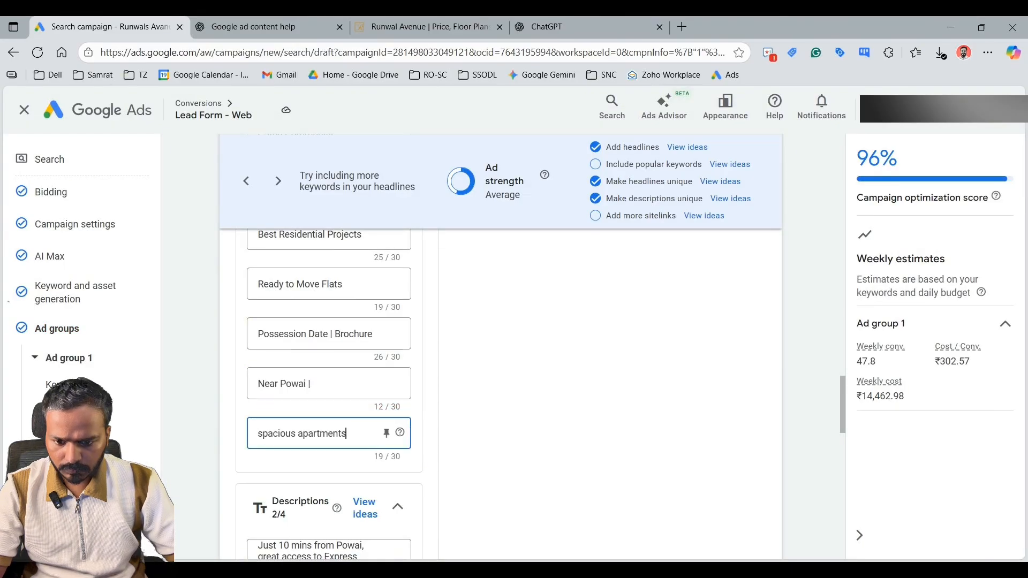
drag(263, 436, 257, 437)
text(S)
key(ctrl+Right)
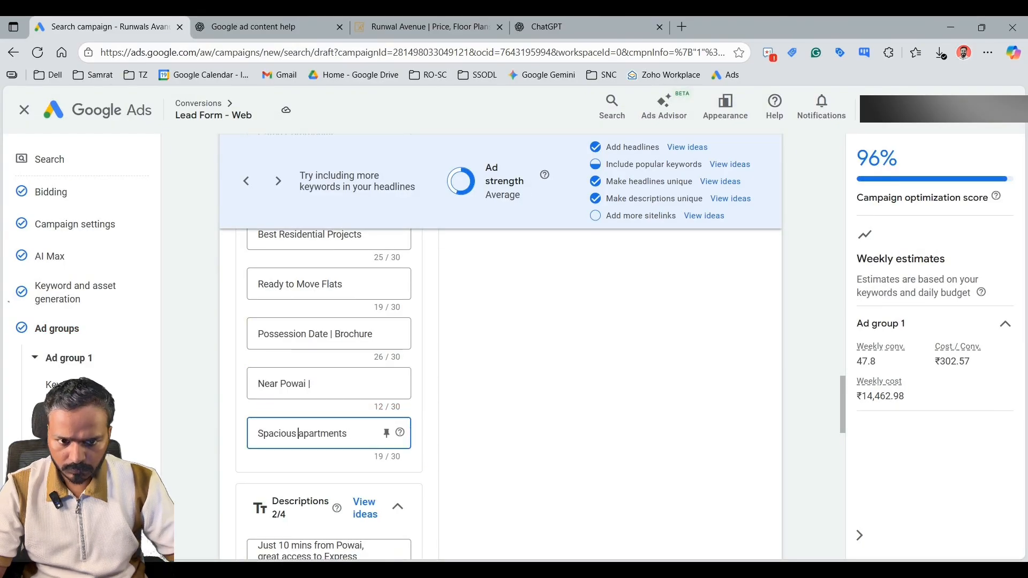
text(A)
- Complete the fourteenth headline as "Near Powai | Get Price", drawing on the suggested keyword "runwal avenue price"
click(332, 383)
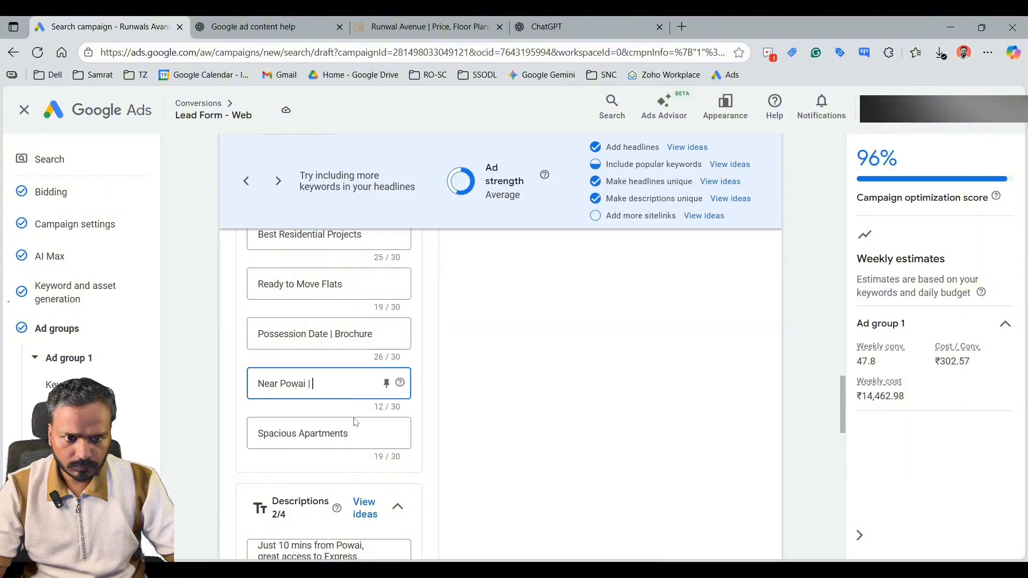
click(730, 164)
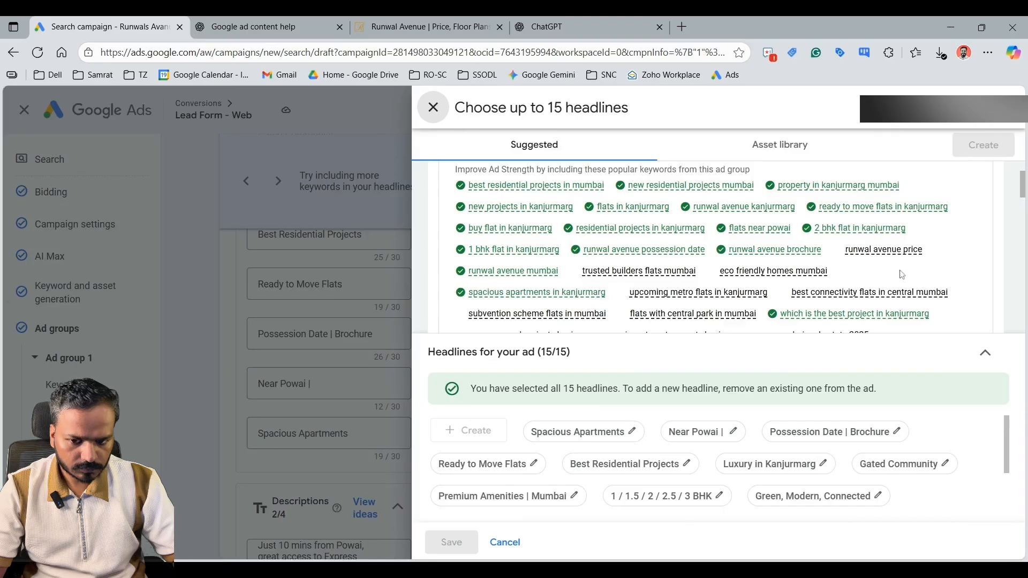
mouse_move(928, 260)
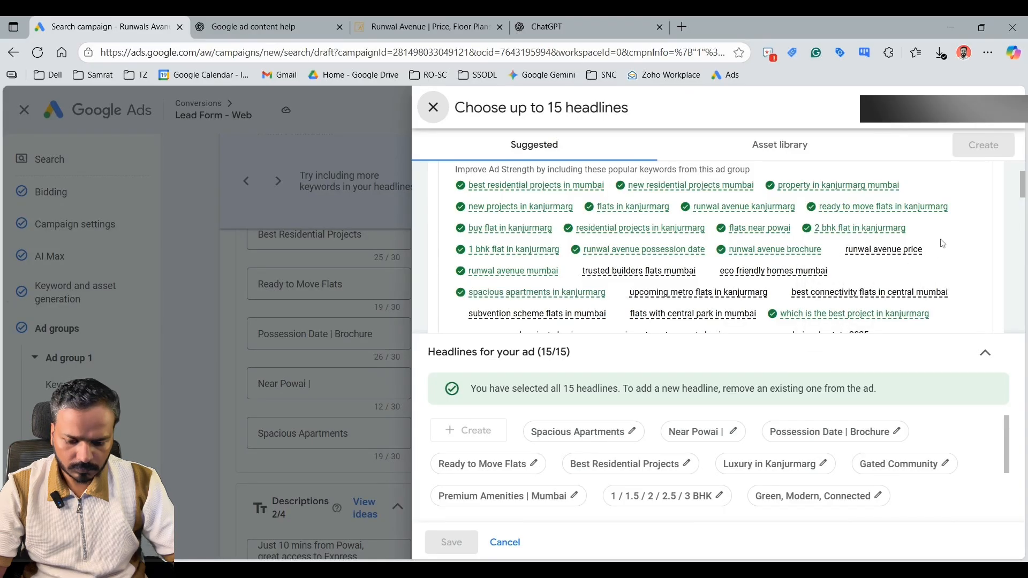
drag(923, 251, 904, 255)
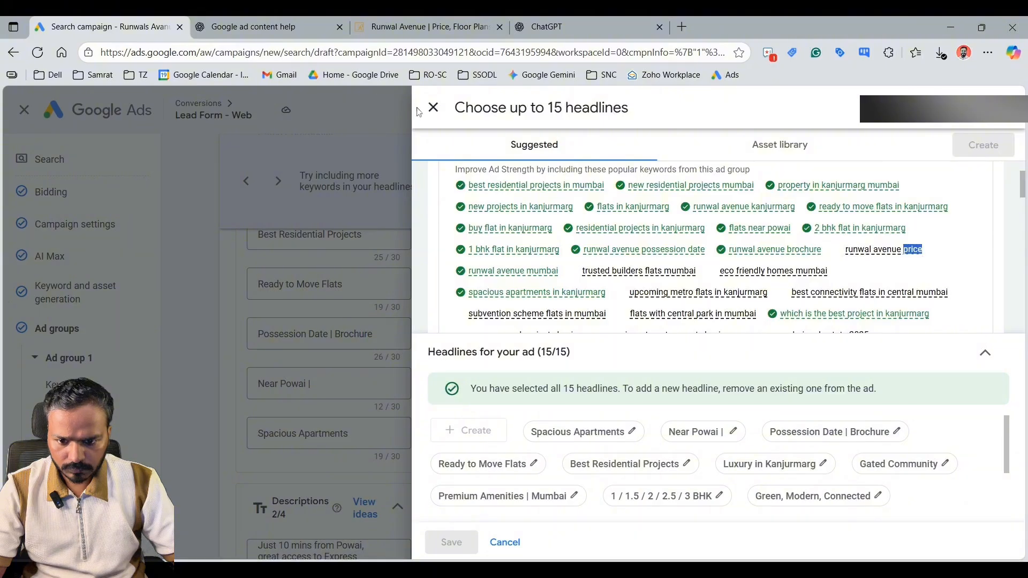
click(434, 111)
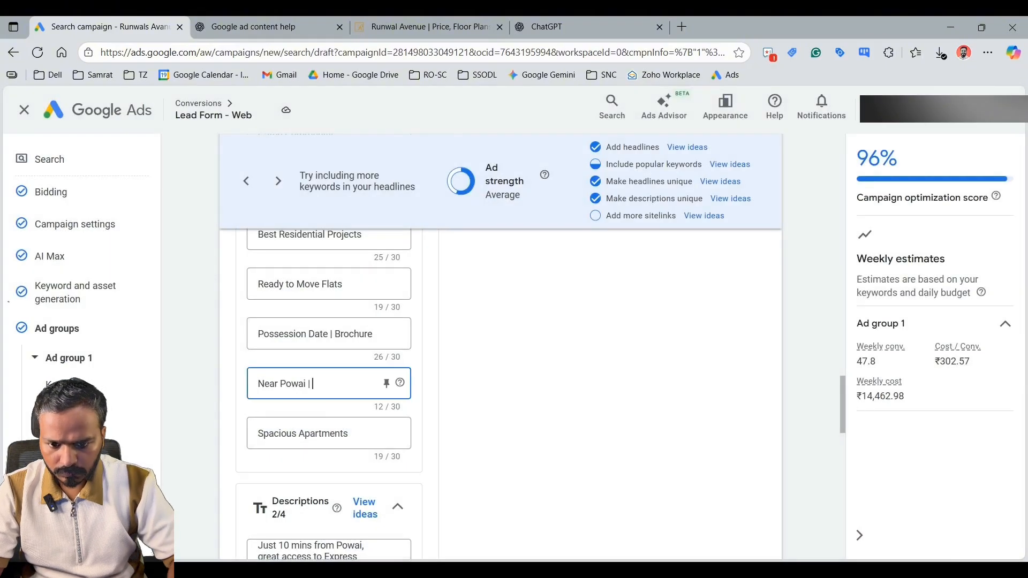
text(Get price)
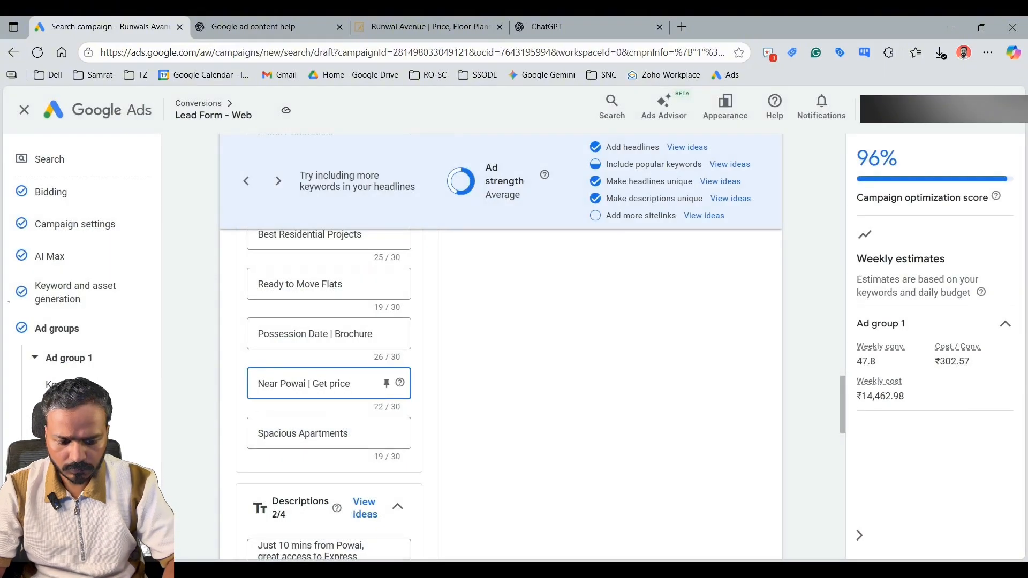
key(Delete)
text(P)
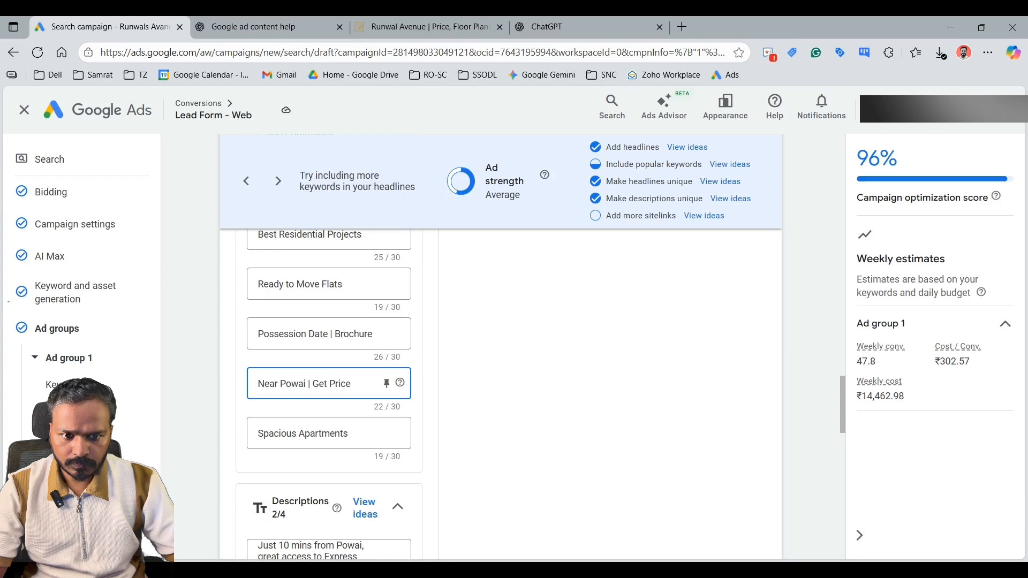
- Look through the suggested headline keywords for ones not yet covered by the fifteen headlines
click(366, 434)
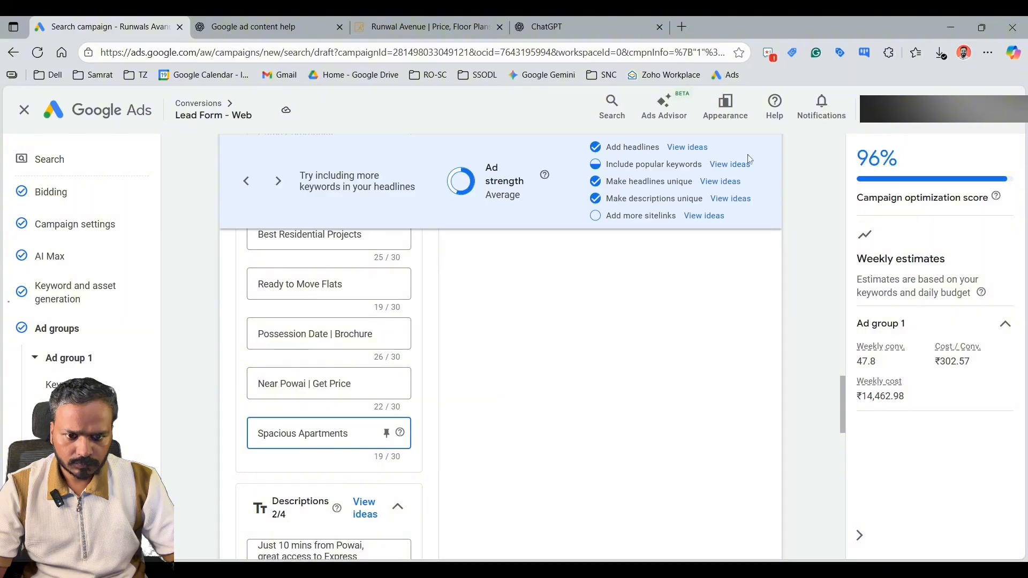
click(731, 164)
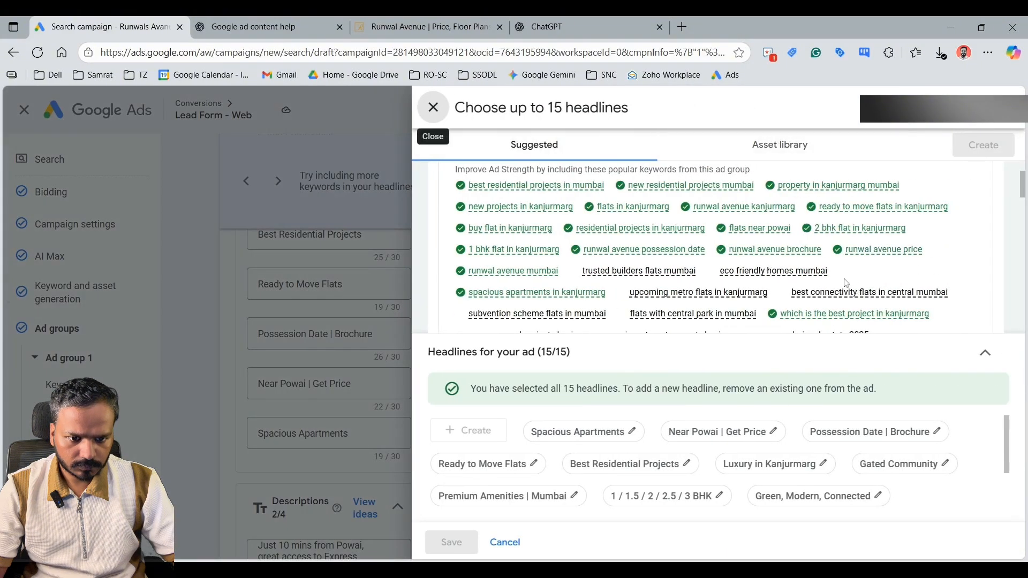
mouse_move(588, 285)
scroll(562, 280, down, 1)
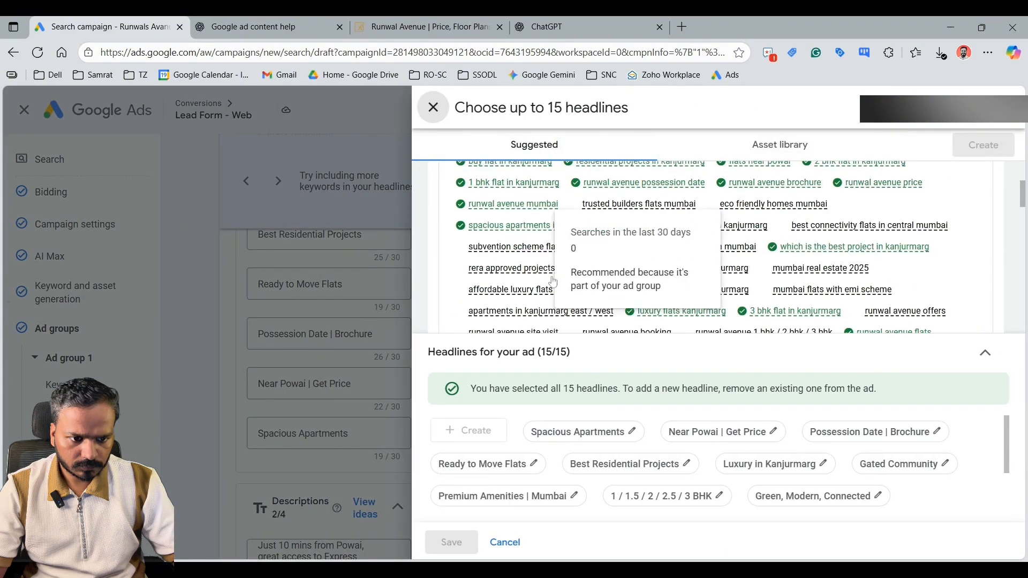
mouse_move(486, 280)
scroll(901, 276, down, 2)
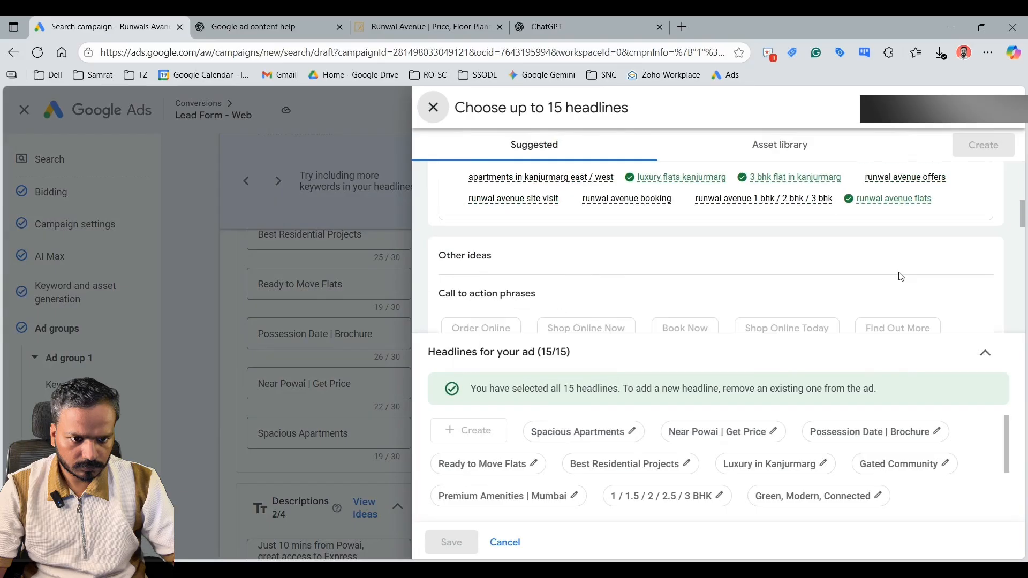
click(433, 107)
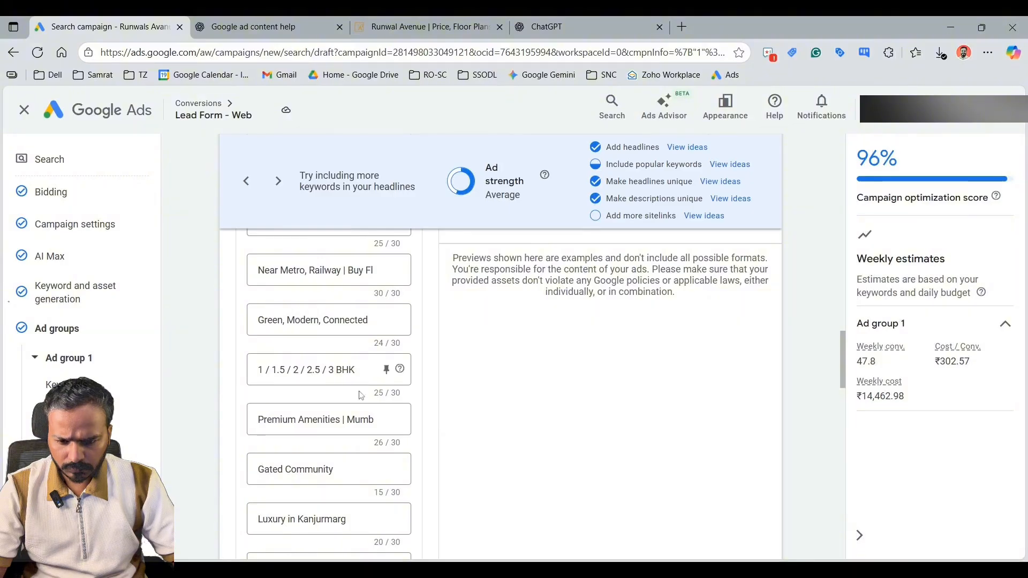
- Review the ad's headlines, descriptions, business name and logo, sitelinks, and expanded Ad URL options
scroll(362, 396, up, 3)
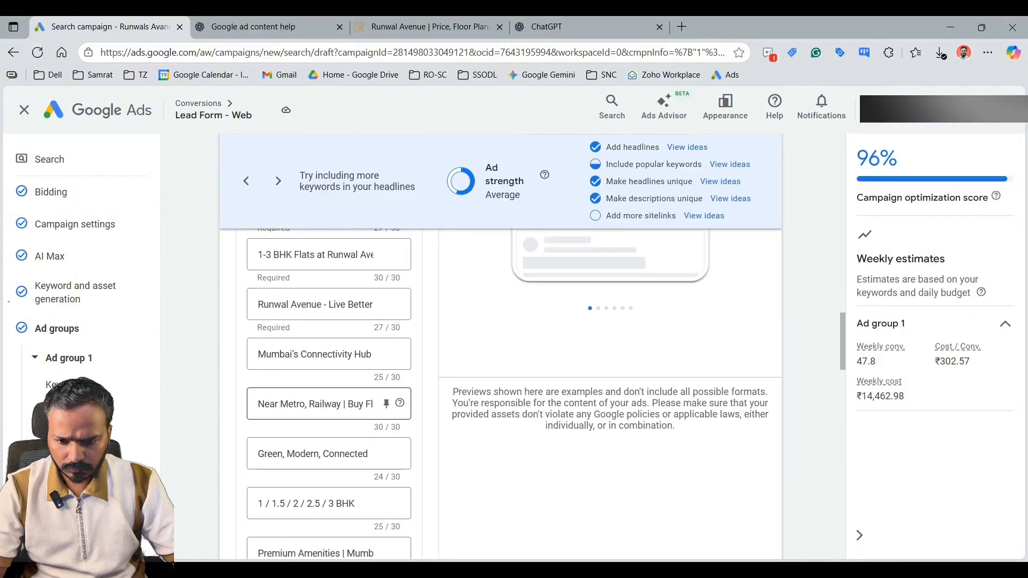
scroll(361, 397, down, 6)
scroll(361, 397, down, 8)
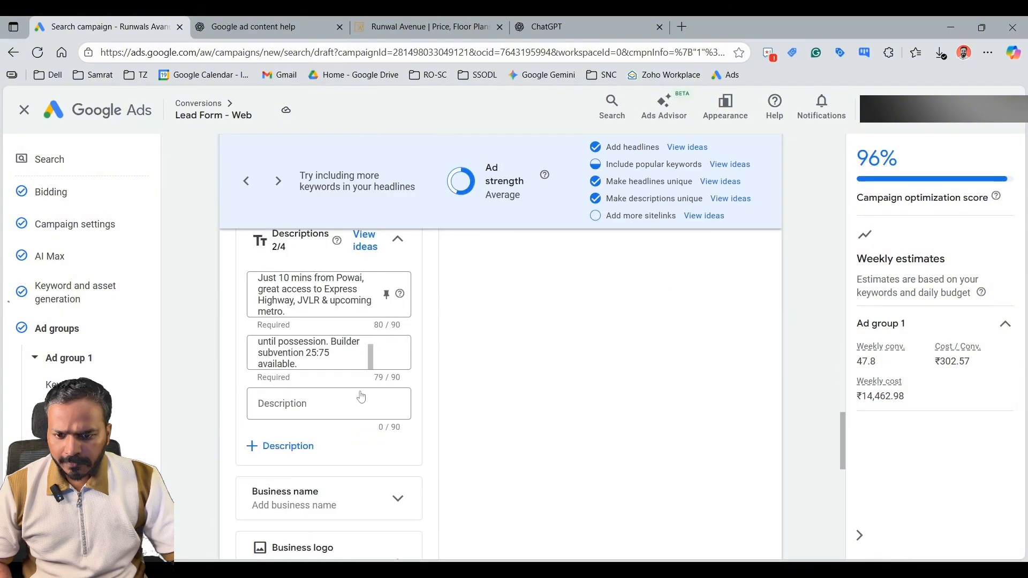
scroll(361, 397, down, 8)
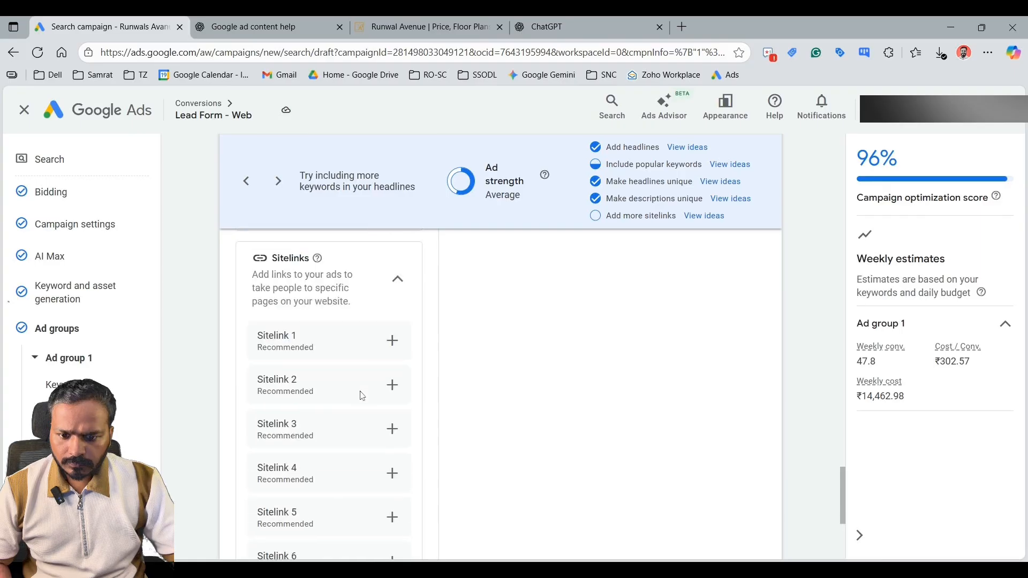
scroll(374, 351, down, 5)
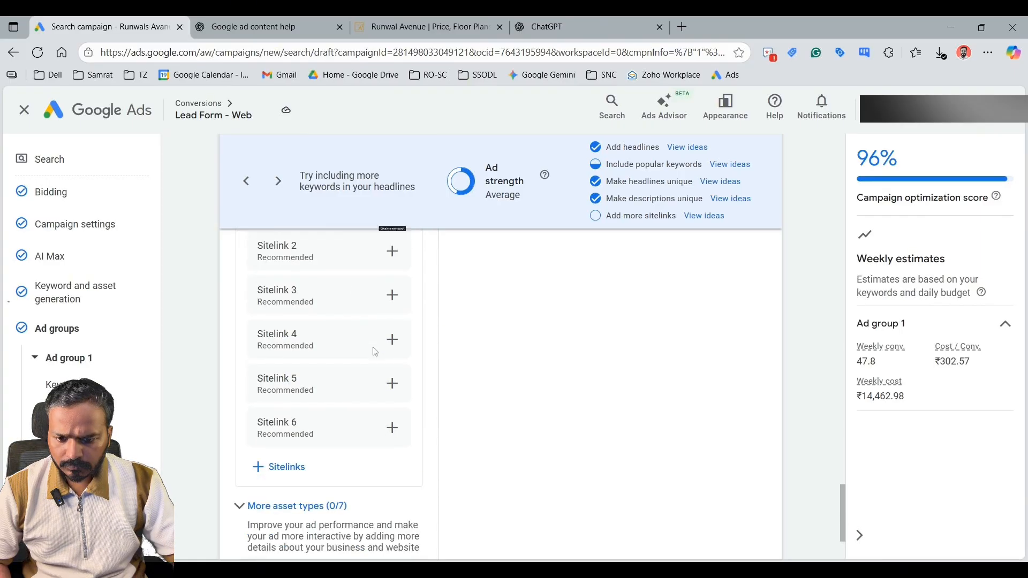
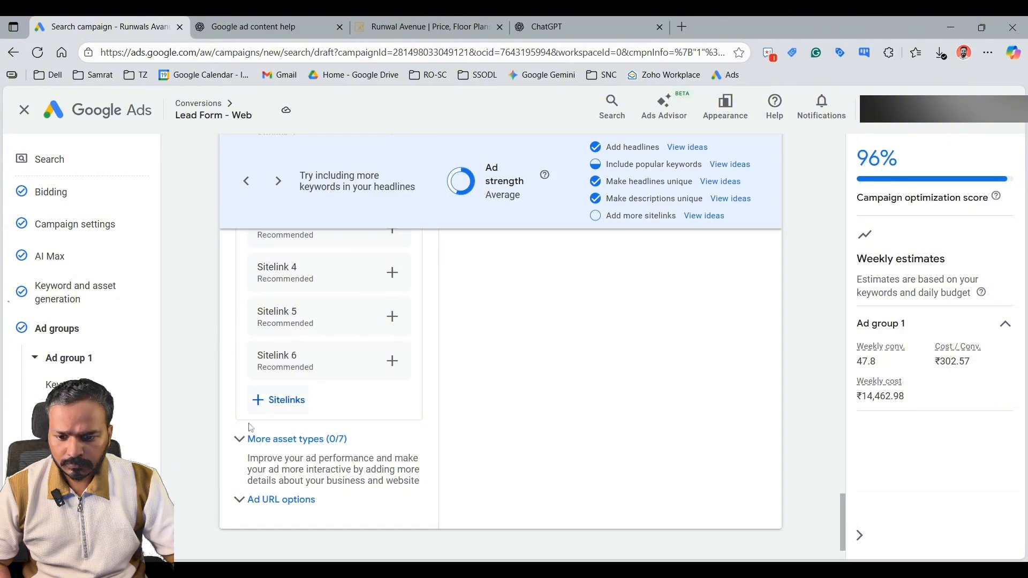
click(281, 499)
scroll(305, 468, down, 4)
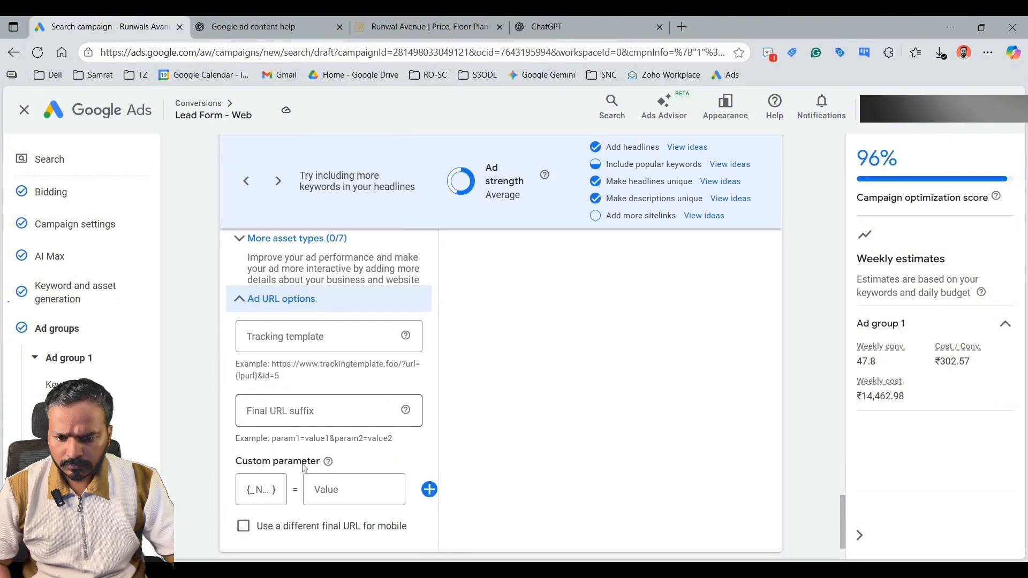
scroll(304, 469, up, 9)
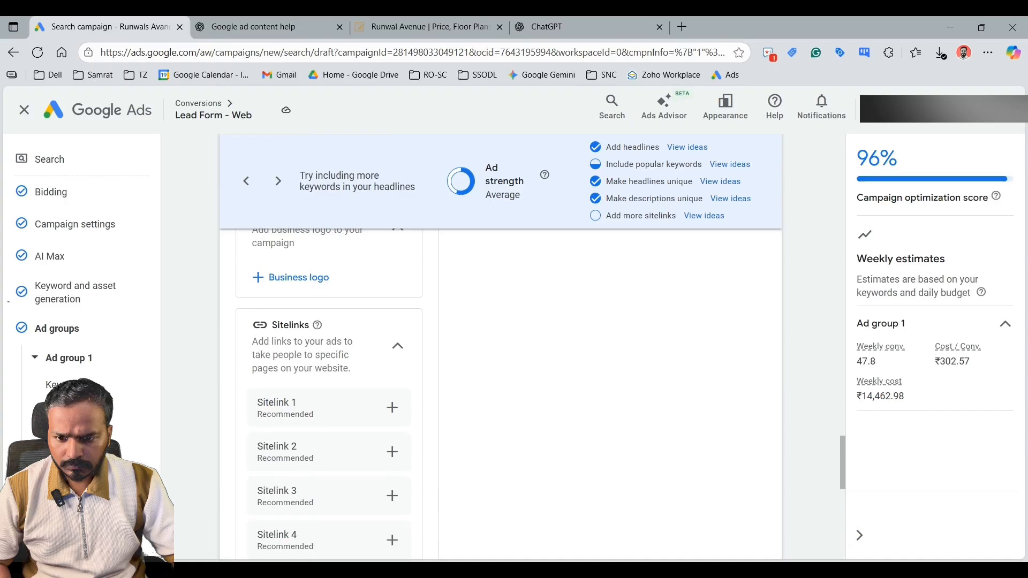
scroll(333, 360, up, 6)
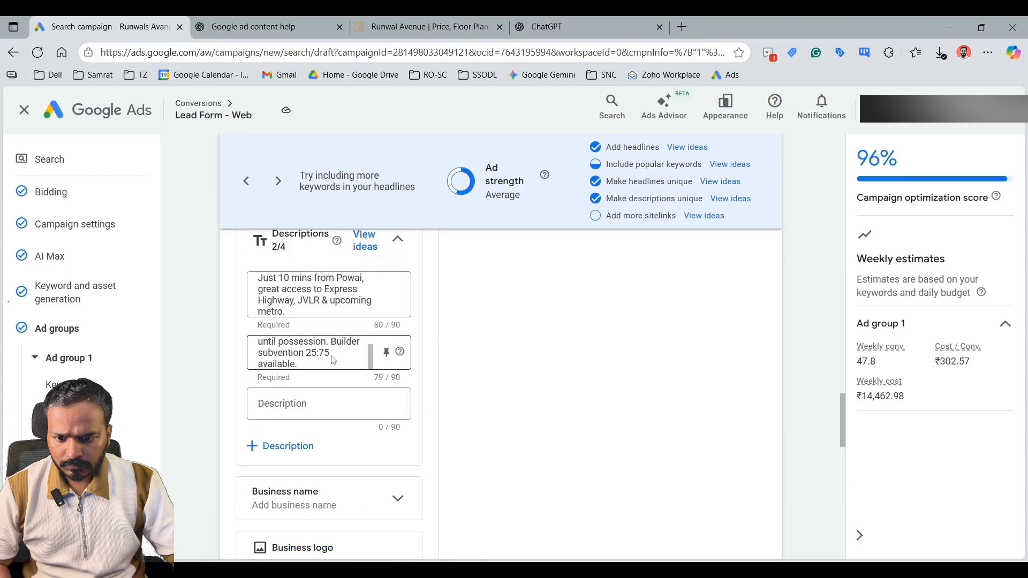
scroll(333, 360, up, 2)
scroll(353, 374, down, 4)
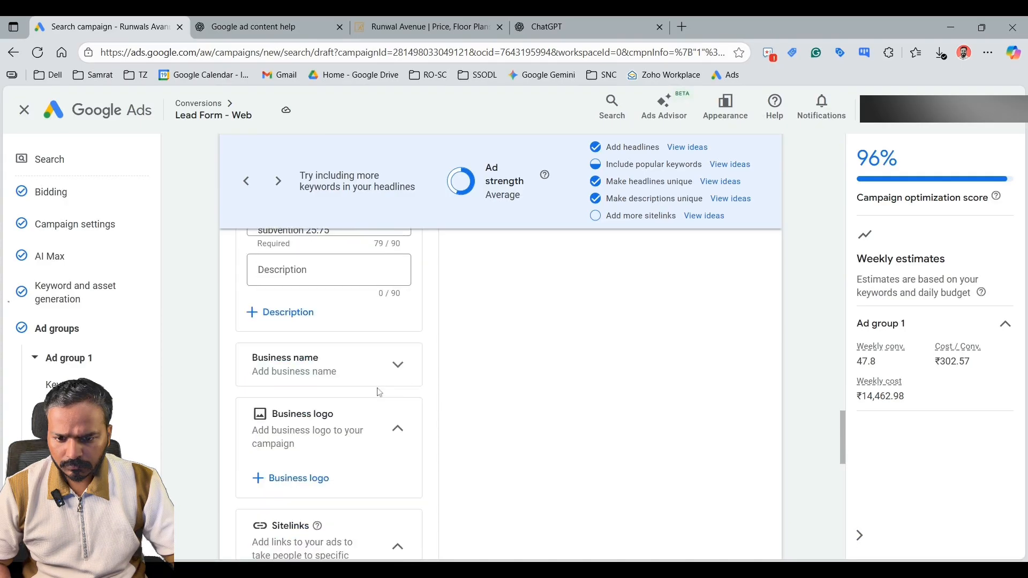
scroll(388, 375, down, 1)
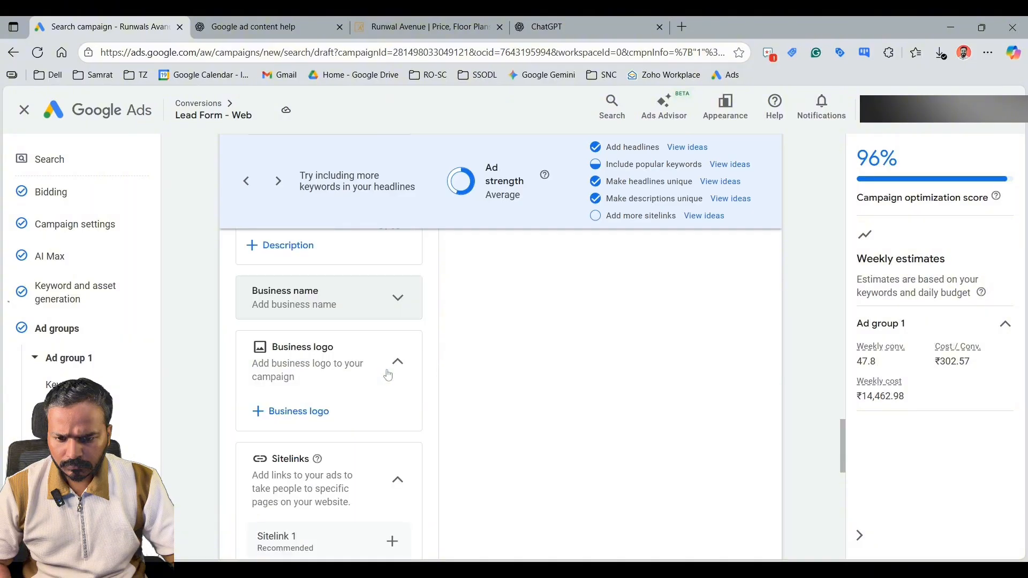
scroll(389, 374, down, 2)
scroll(385, 372, up, 2)
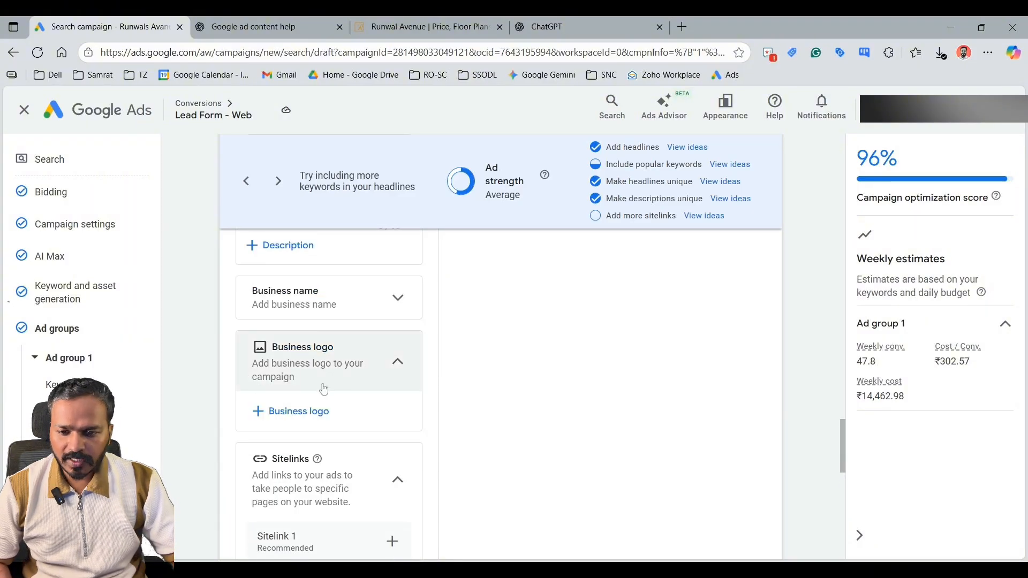
scroll(324, 389, down, 3)
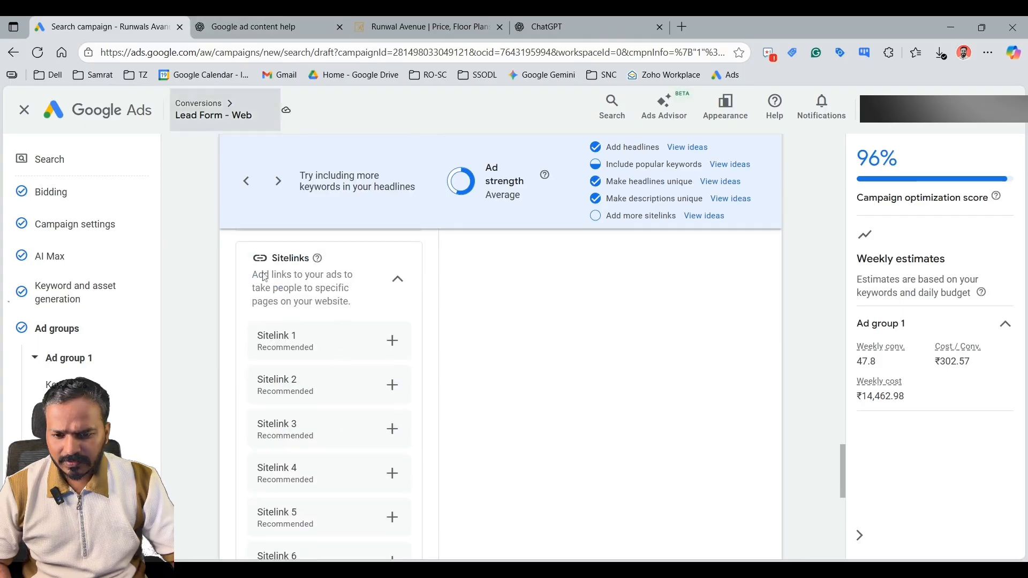
scroll(321, 383, down, 6)
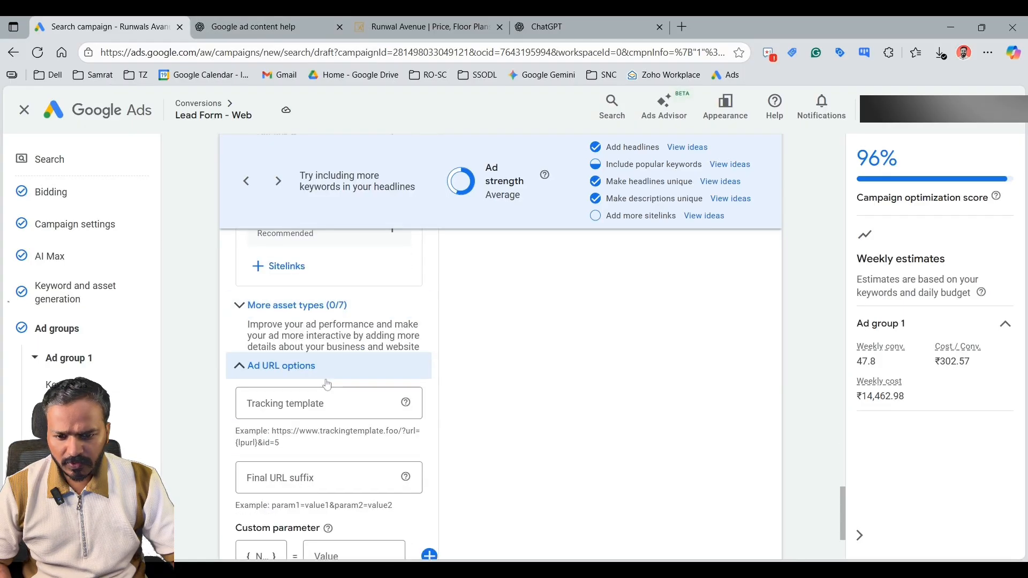
scroll(321, 402, down, 3)
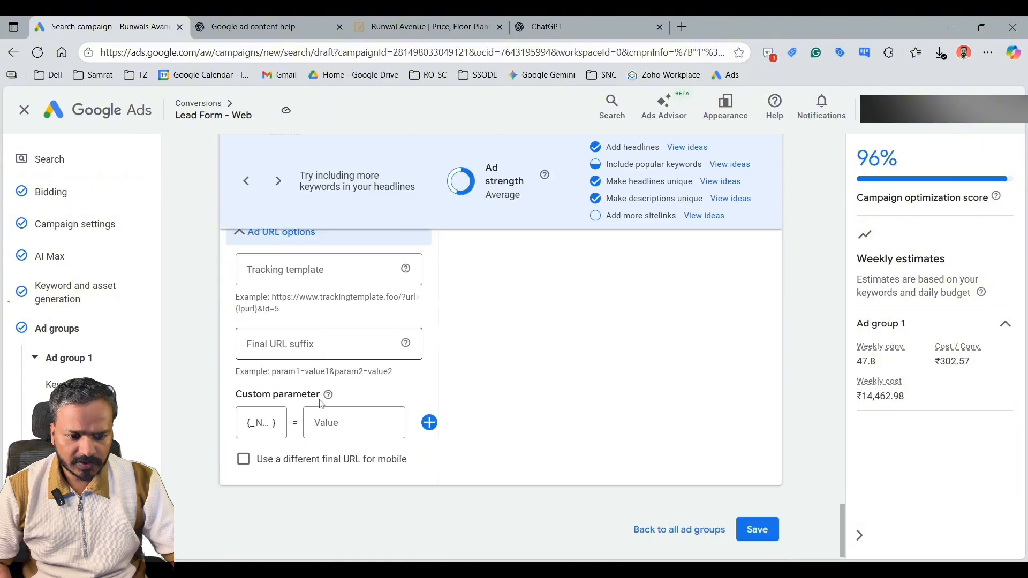
- Save Ad group 1, set a custom average daily budget of ₹1,000 for the campaign, and continue to the review
click(764, 513)
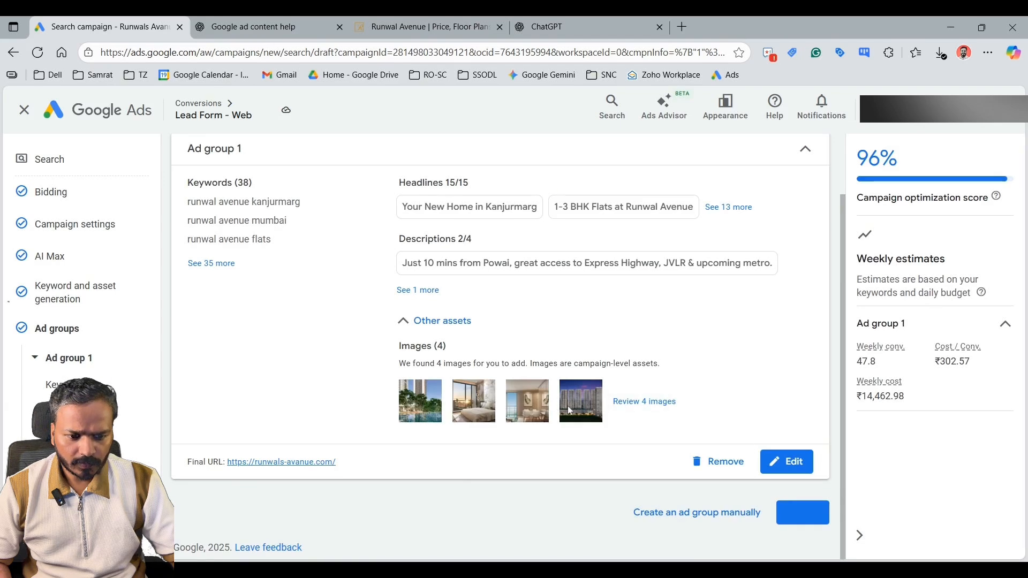
click(807, 523)
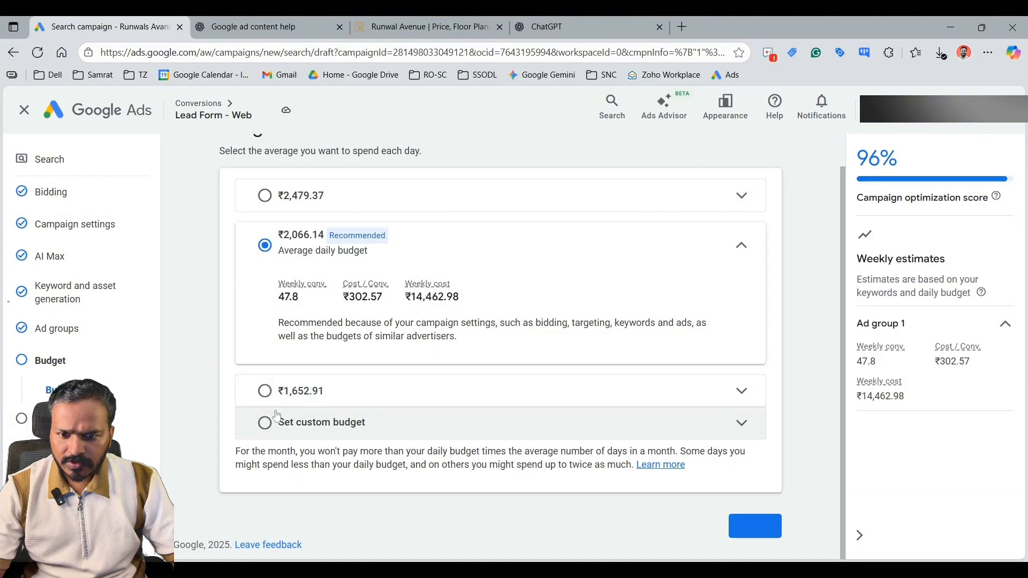
click(270, 432)
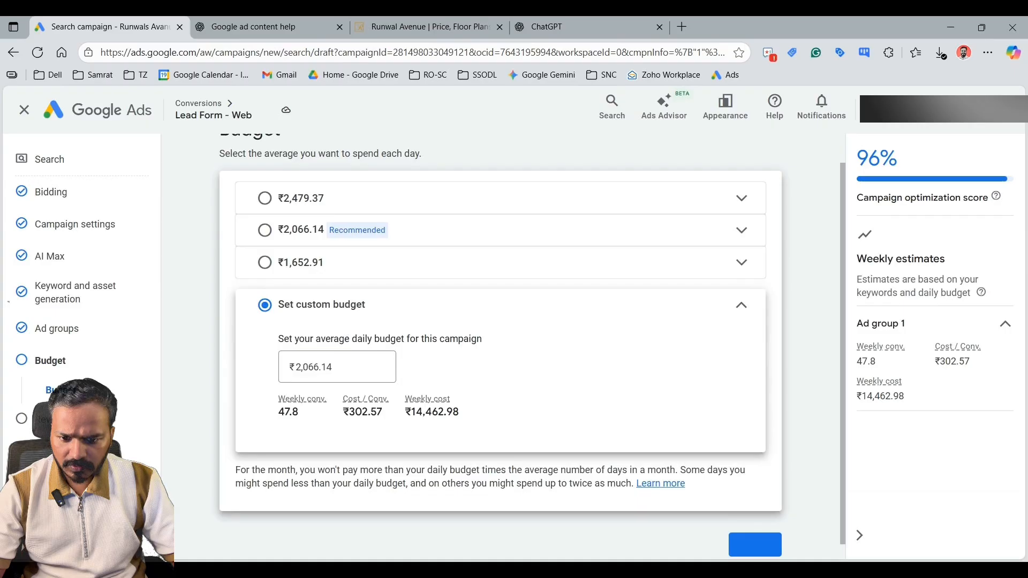
click(337, 367)
key(ctrl+a)
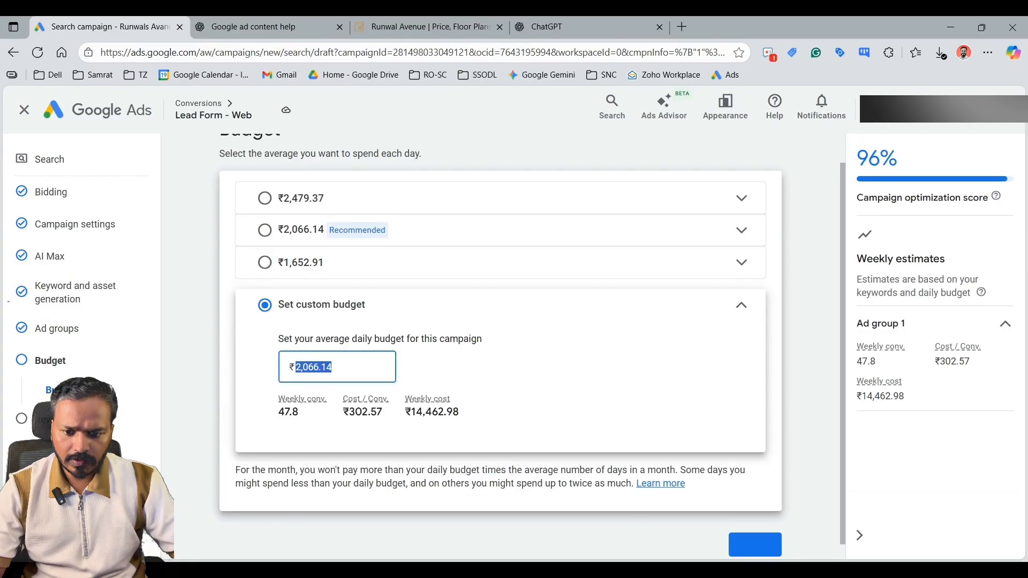
text(1000)
click(549, 383)
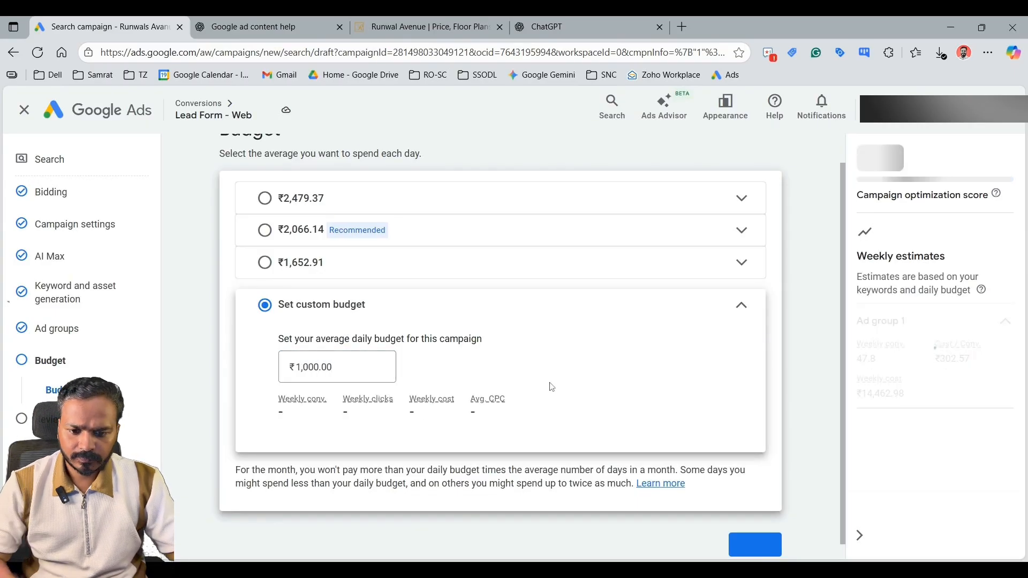
scroll(629, 428, down, 1)
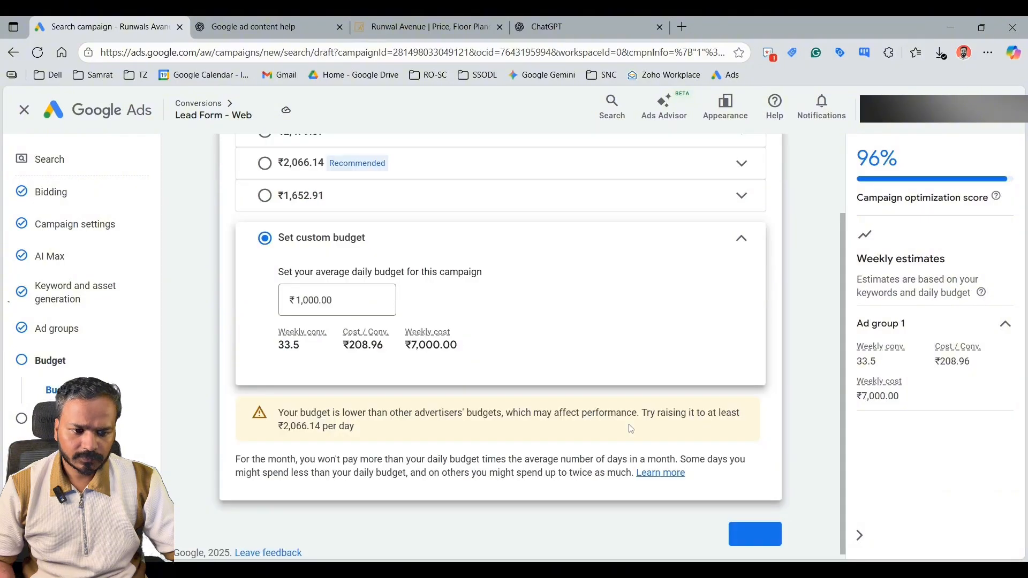
click(754, 534)
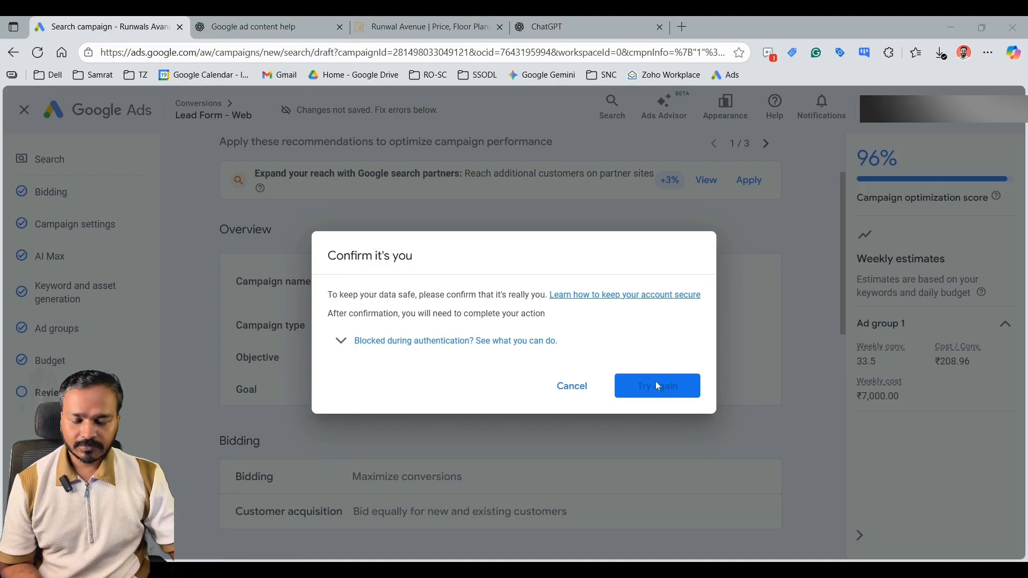
- Complete the identity confirmation and publish the "RA | Search | Mumbai" campaign after checking its summary
click(658, 386)
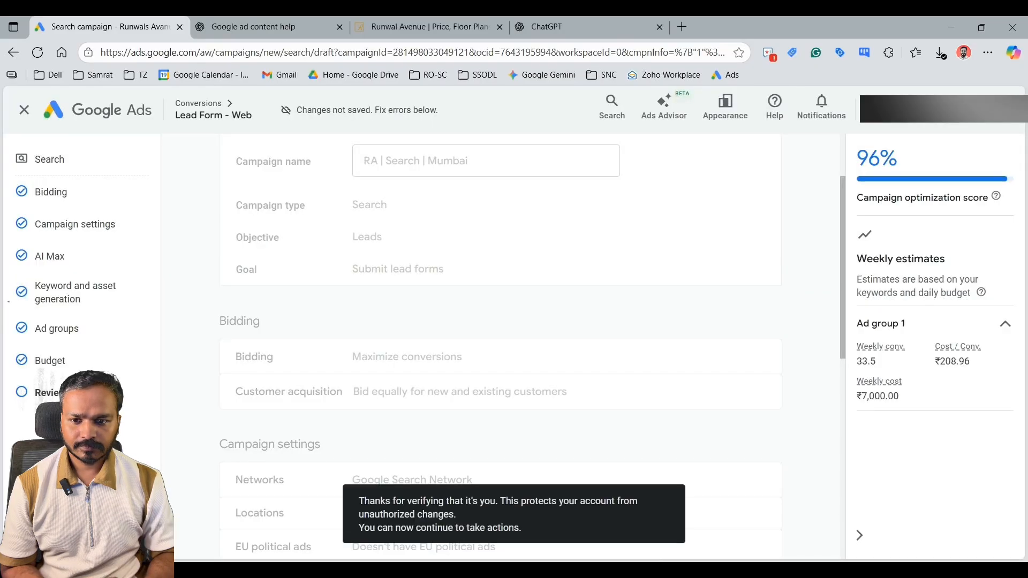
scroll(503, 351, down, 8)
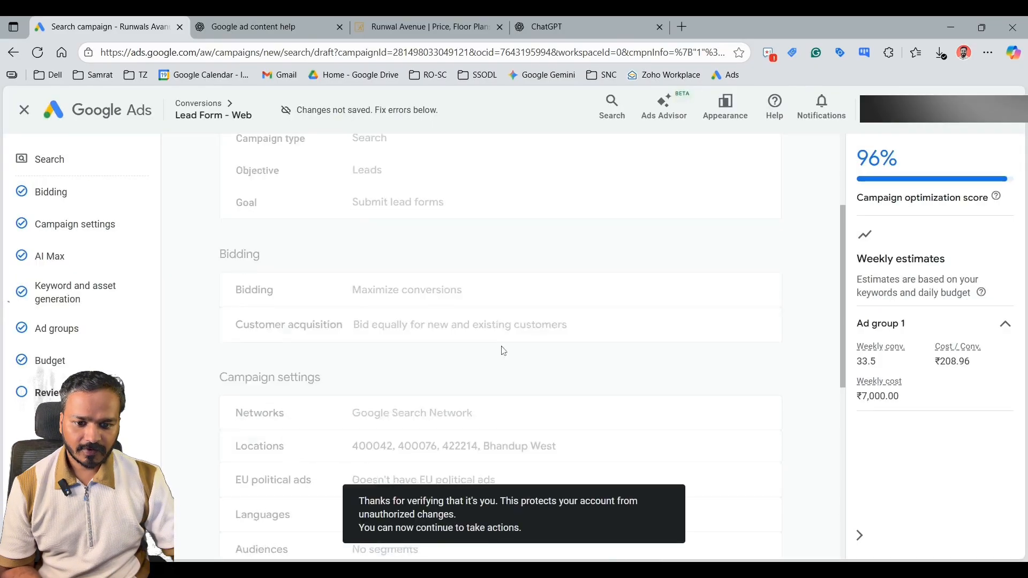
scroll(503, 350, down, 2)
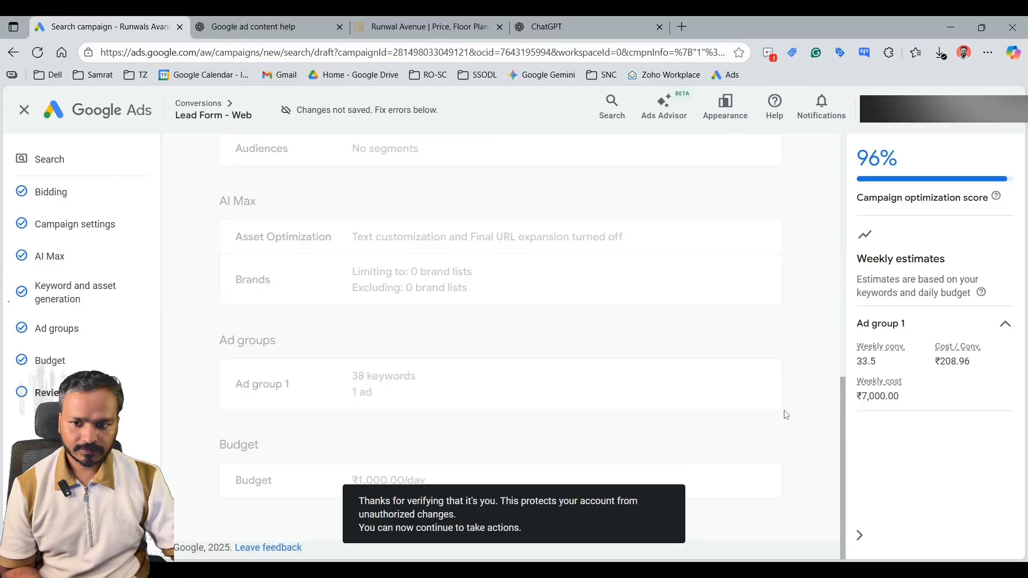
scroll(720, 460, up, 10)
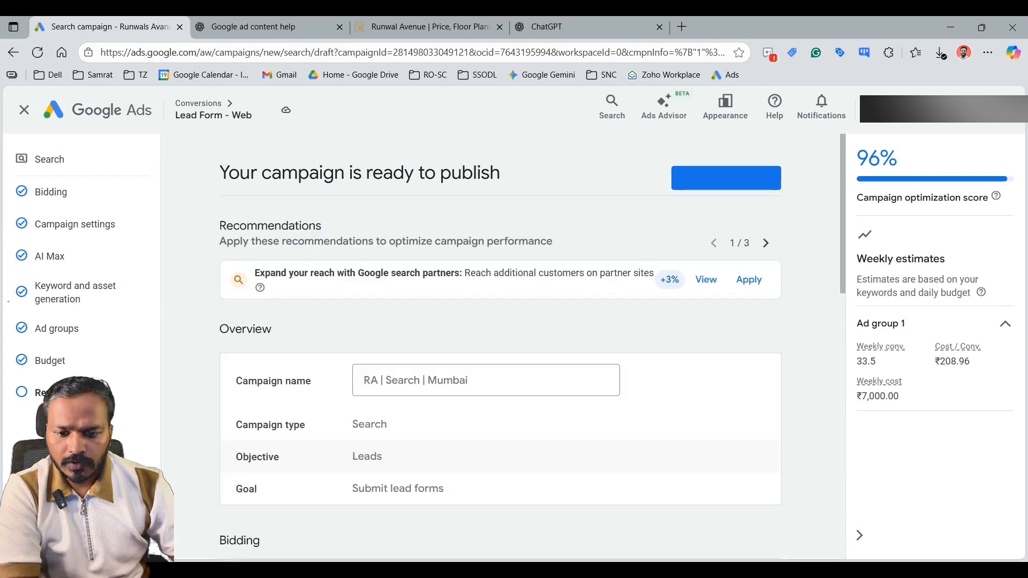
scroll(607, 442, down, 10)
scroll(519, 436, up, 10)
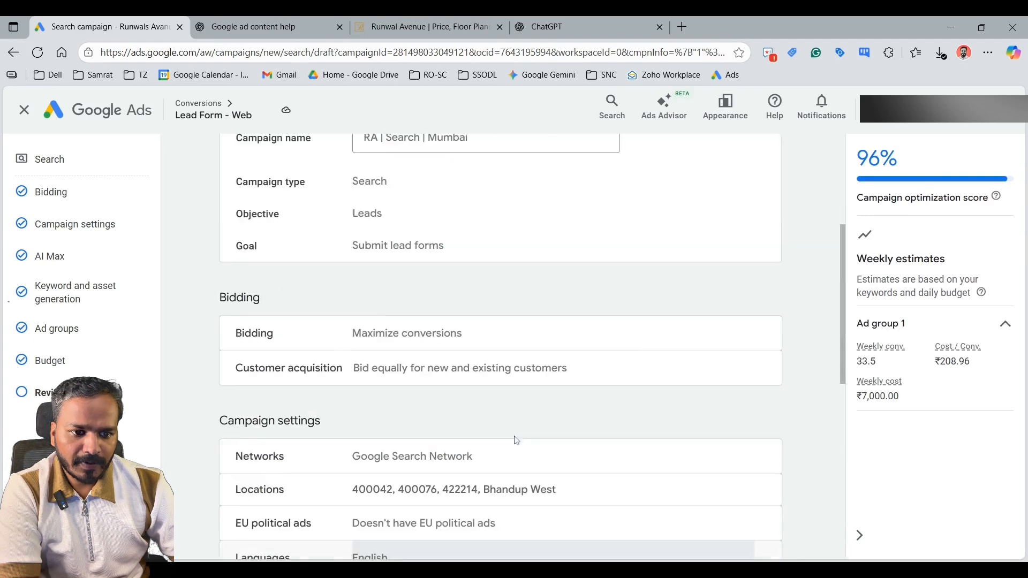
click(727, 179)
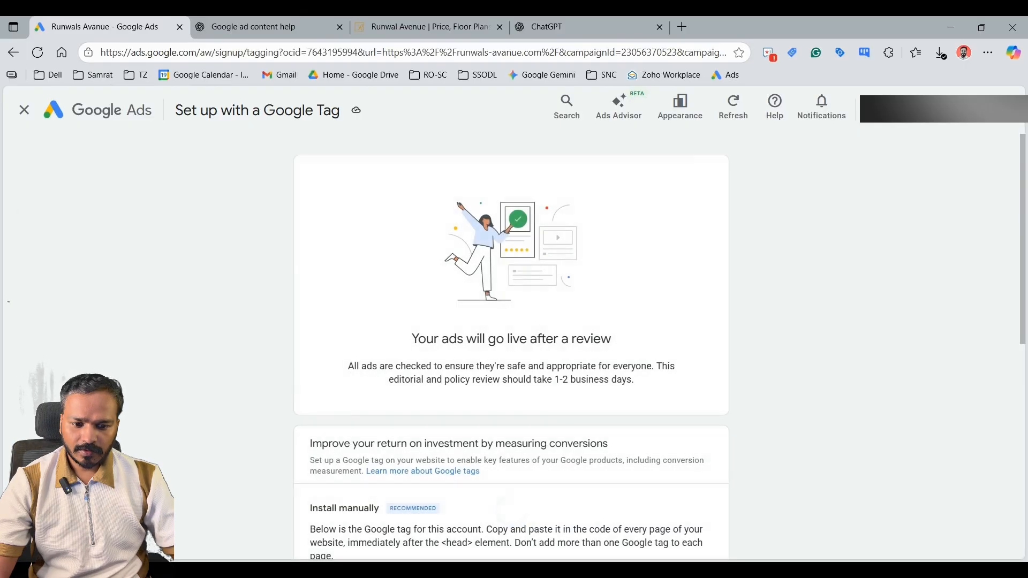
- Examine the Google tag setup page, including the detection status and the tag ID in the installation snippet
scroll(569, 318, down, 8)
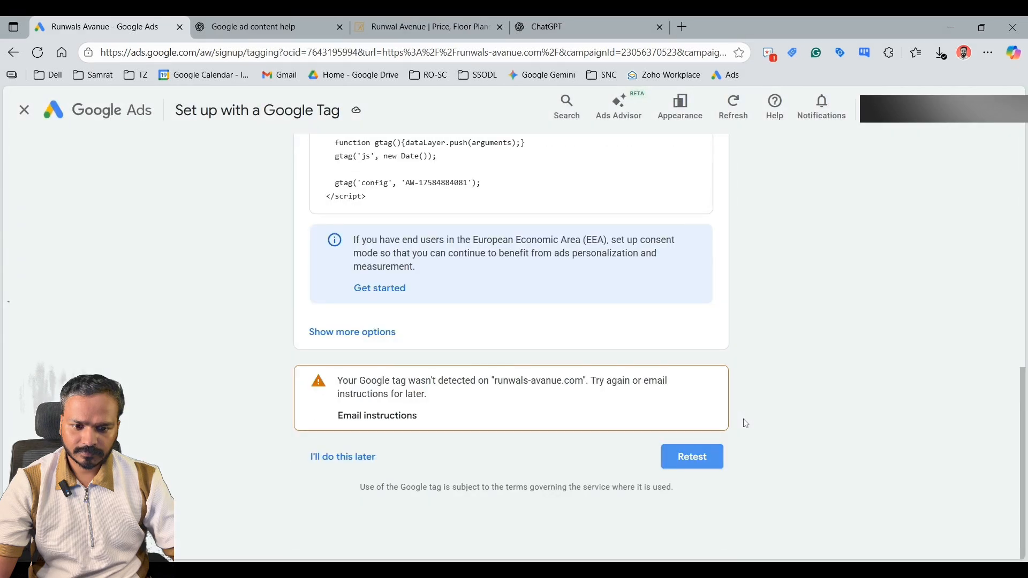
scroll(548, 406, up, 10)
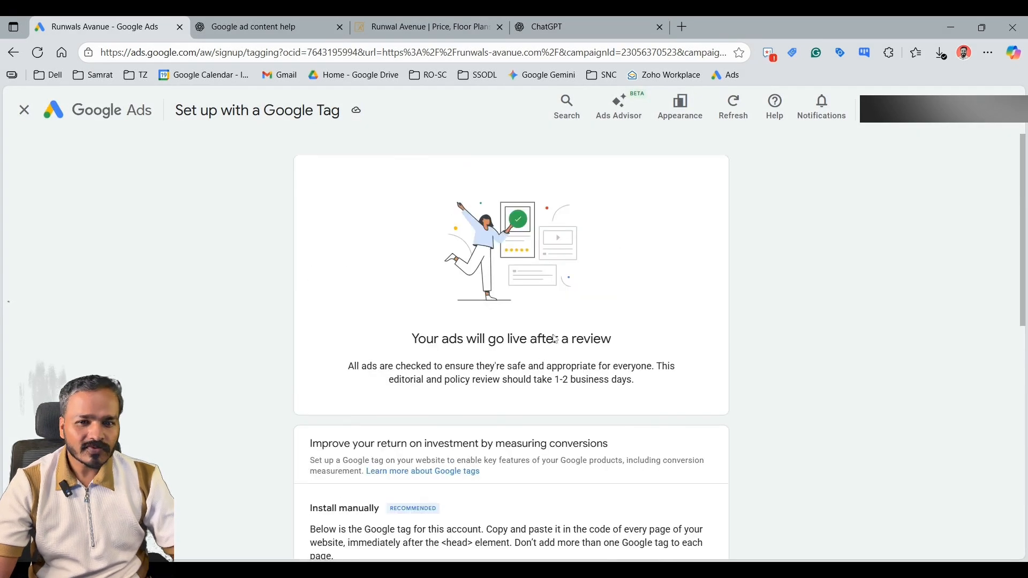
scroll(529, 345, down, 3)
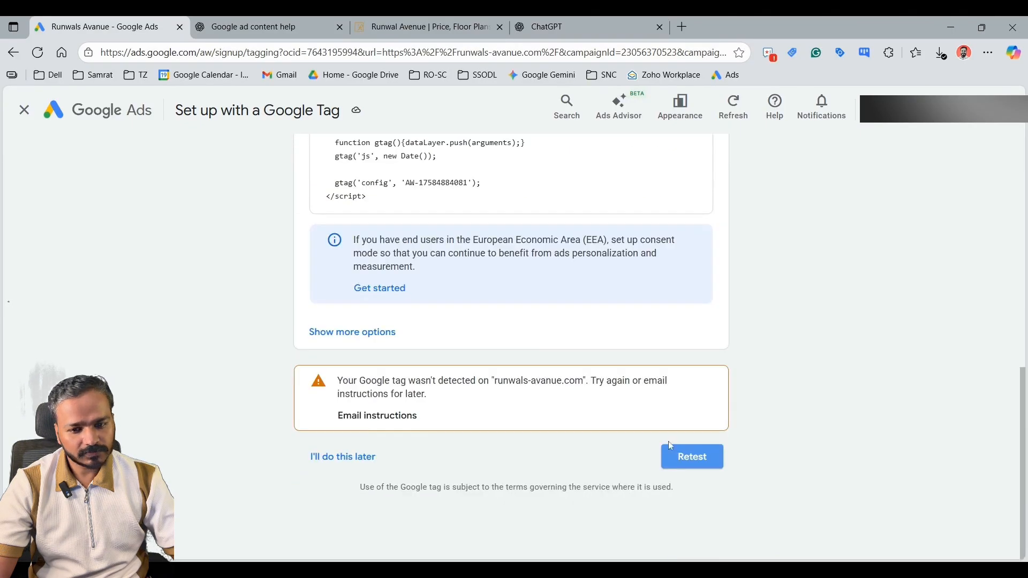
scroll(688, 454, up, 5)
drag(618, 341, 666, 341)
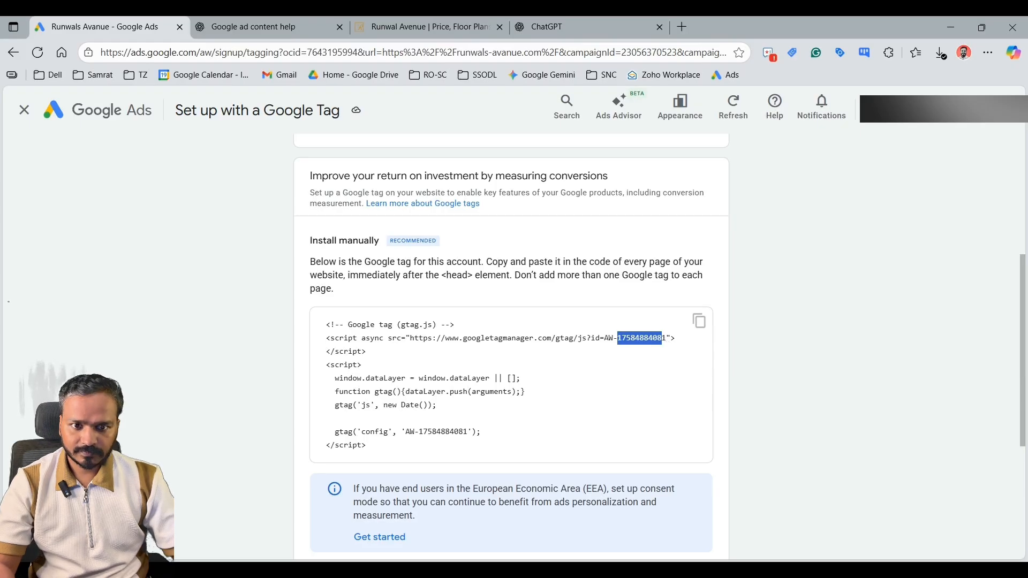
- Switch to Google Tag Manager in a new browser tab, change to the right Google account, and open the Runwals-avanue.com container
click(681, 27)
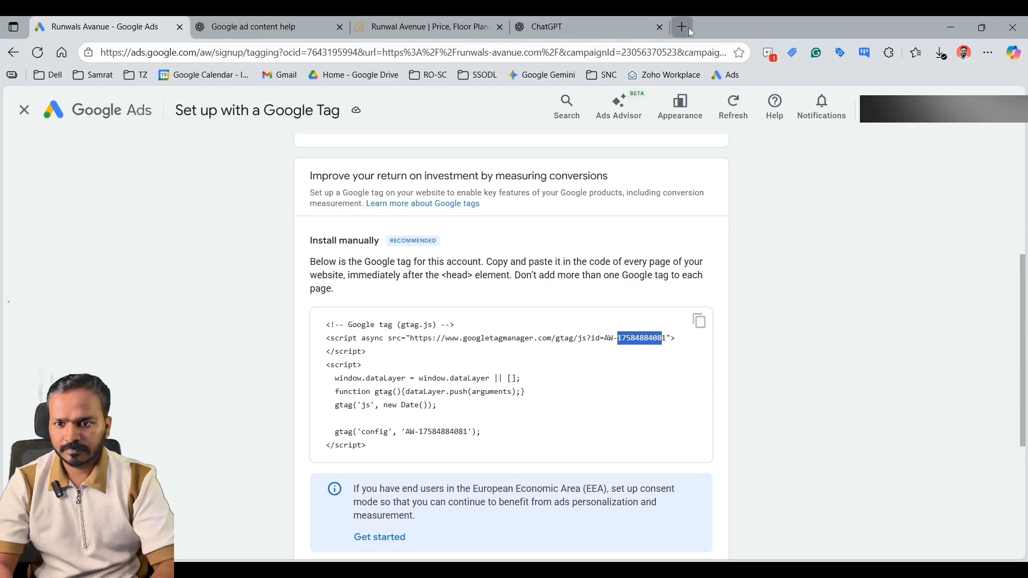
text(tag)
key(Return)
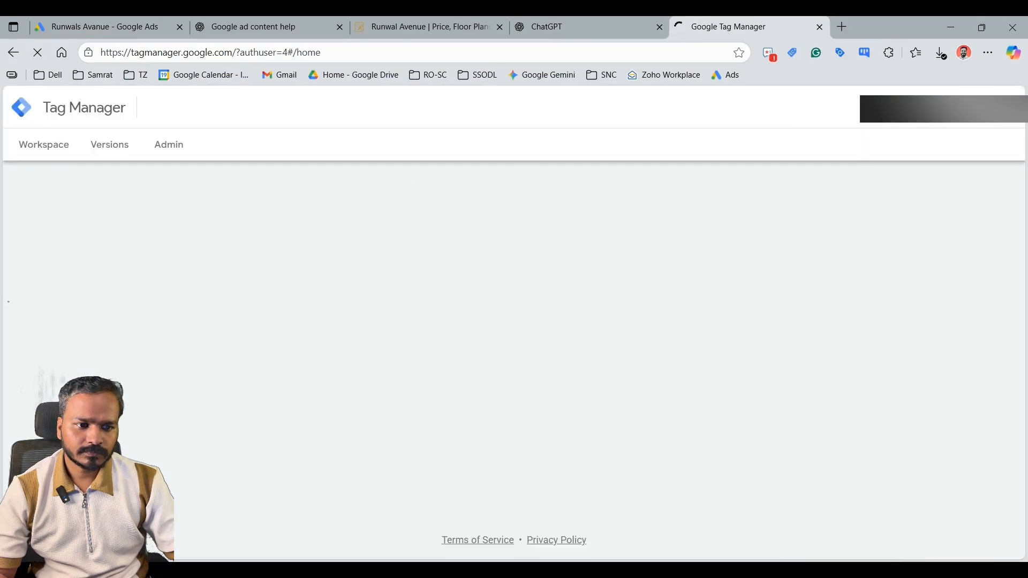
click(999, 108)
click(895, 320)
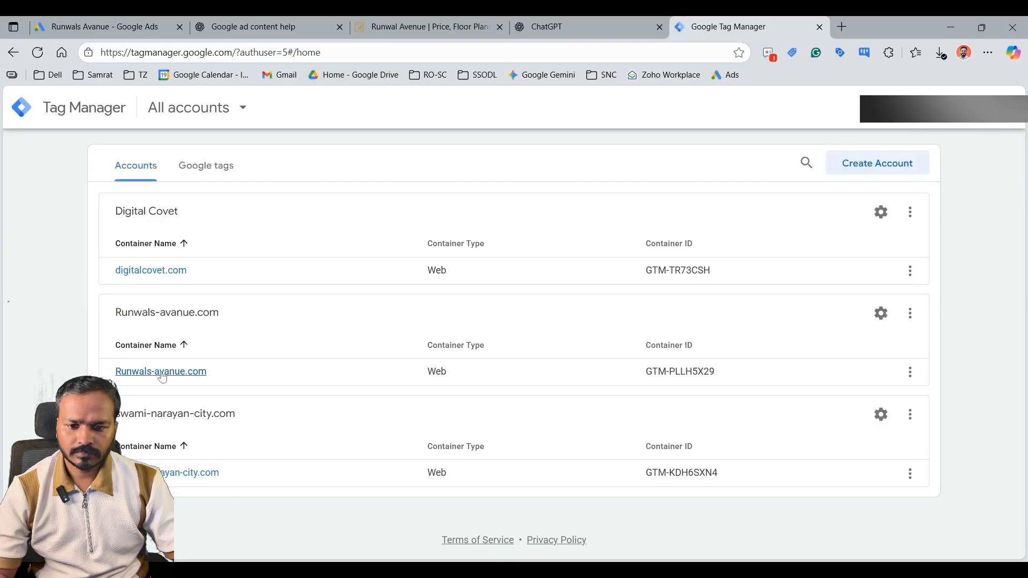
click(161, 372)
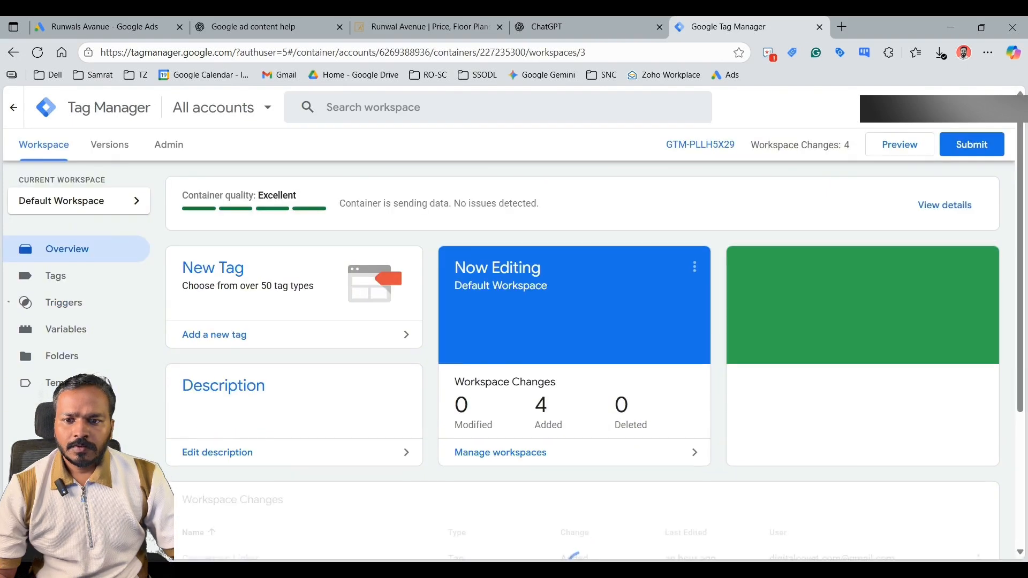
- Compare the tag ID in the Google Ads snippet with the Google Tag listed in the Tag Manager container
click(119, 22)
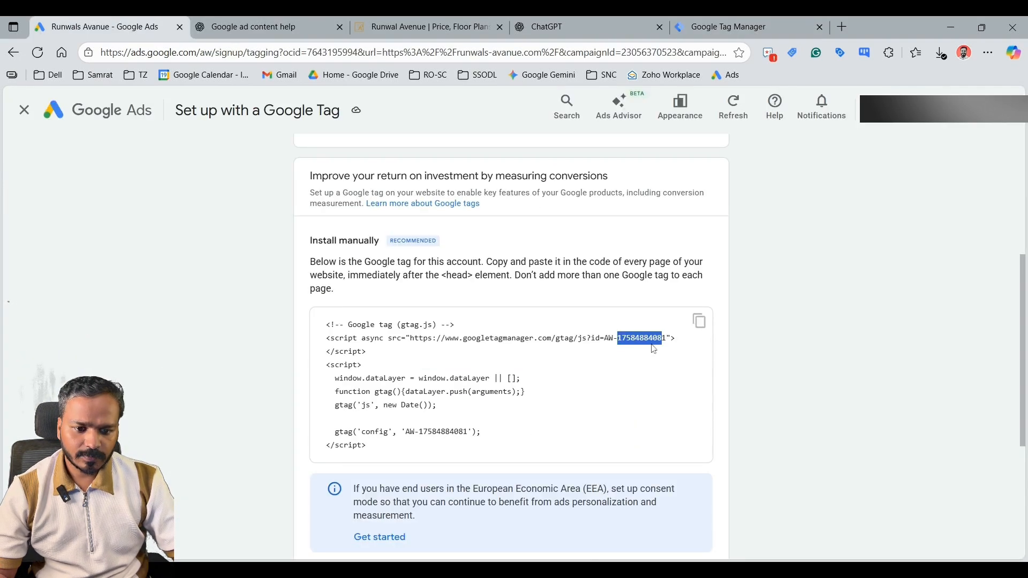
click(623, 342)
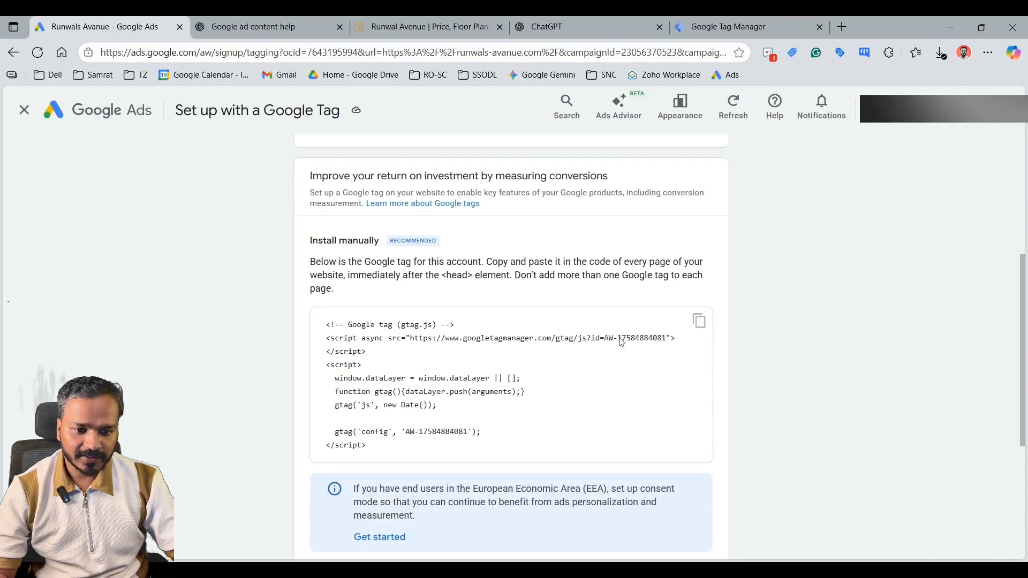
drag(620, 340, 670, 348)
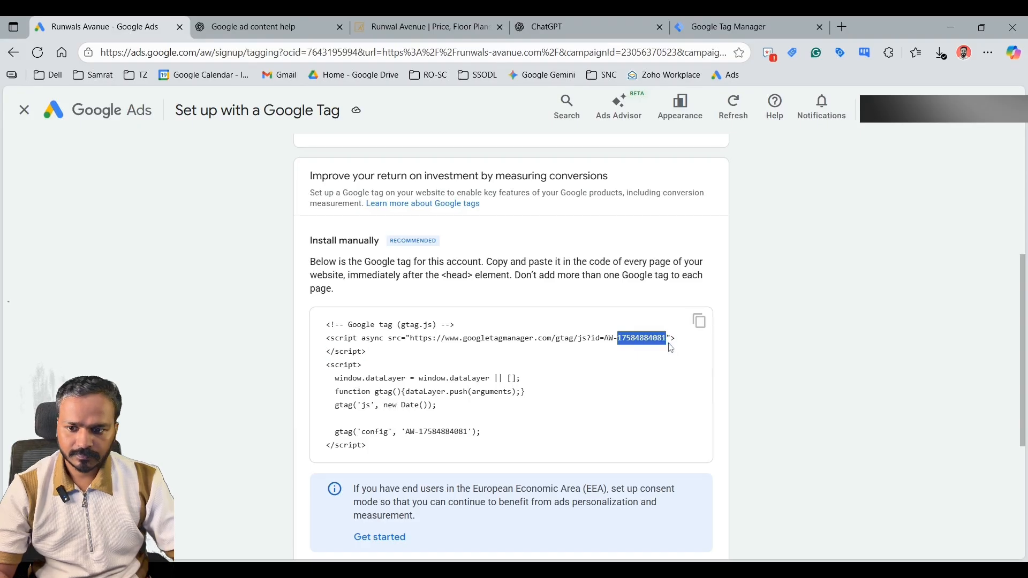
click(739, 27)
click(63, 276)
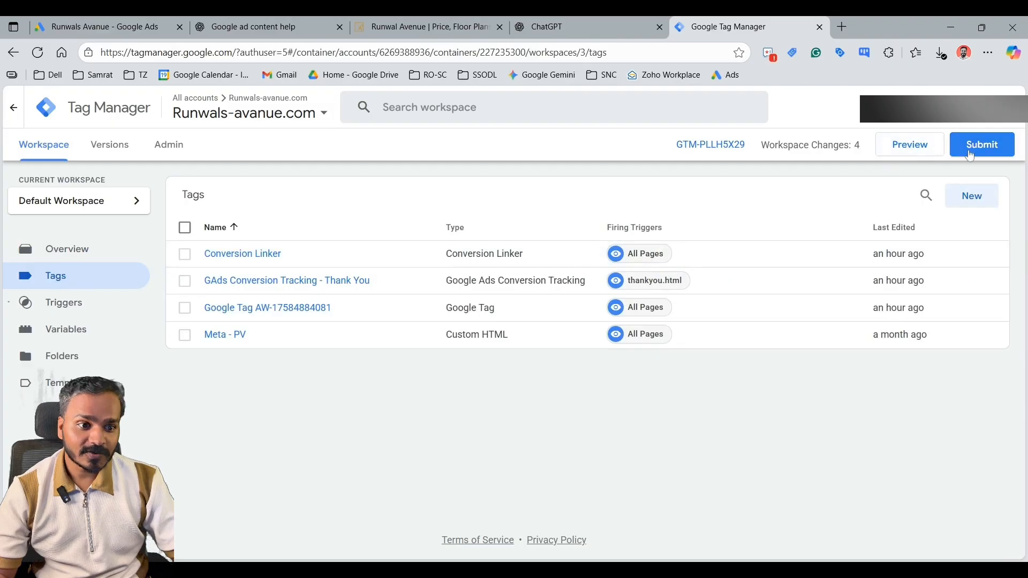
- Publish the container's pending workspace changes to Live as a new version without a name or description
click(970, 154)
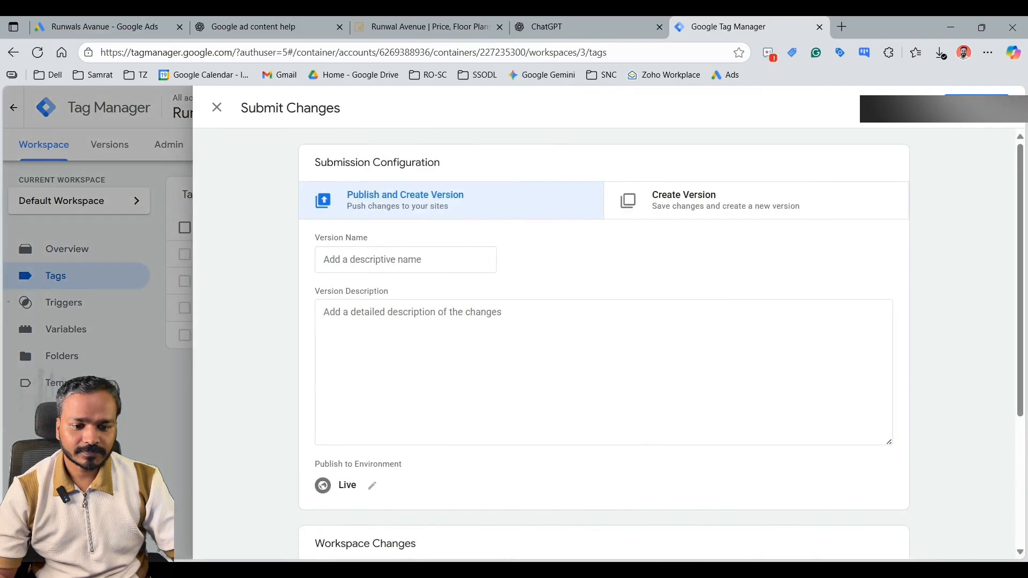
click(974, 109)
click(669, 501)
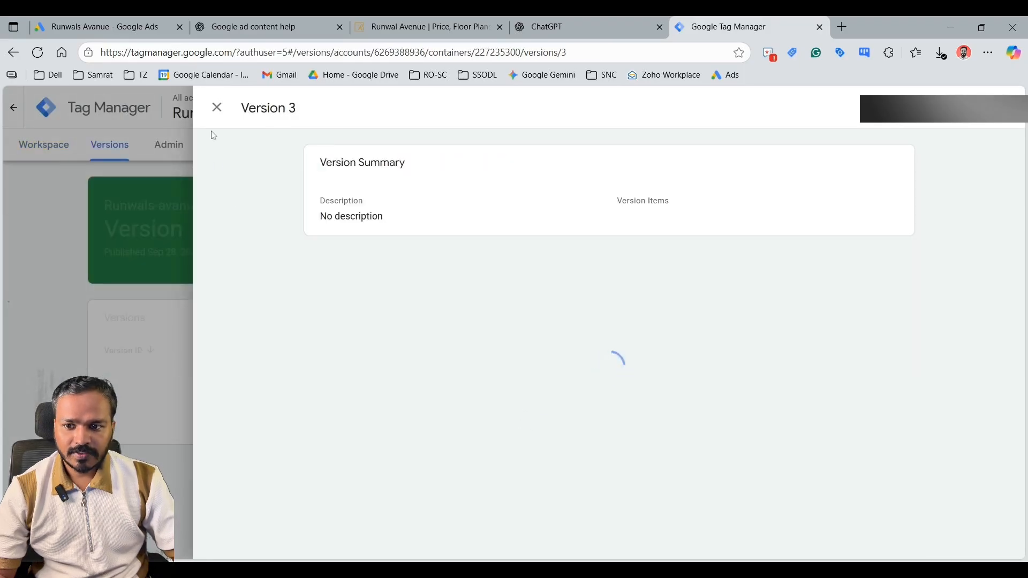
click(216, 107)
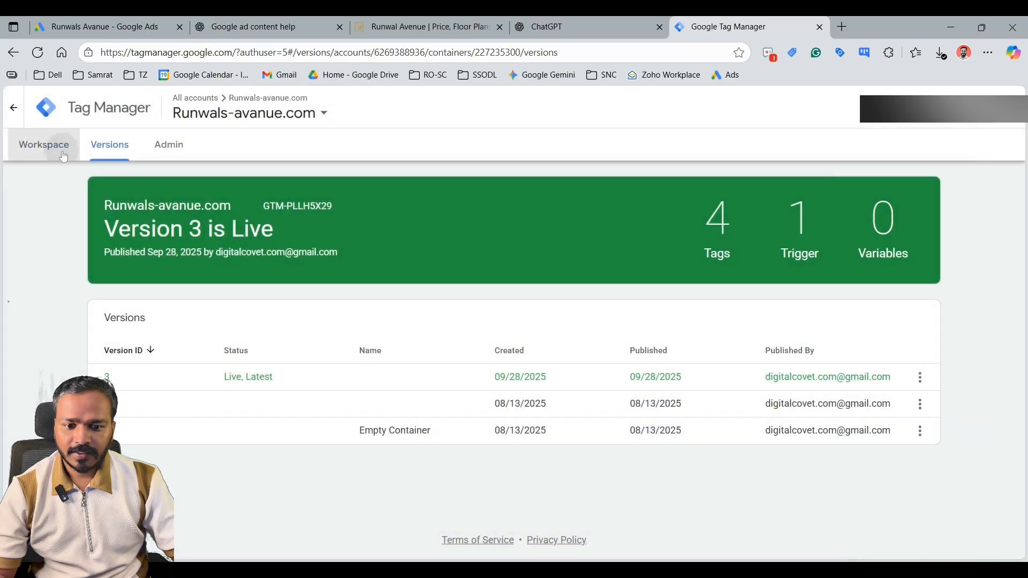
- Return to Google Ads and retest the Google tag installation on runwals-avanue.com
click(93, 20)
scroll(798, 431, down, 3)
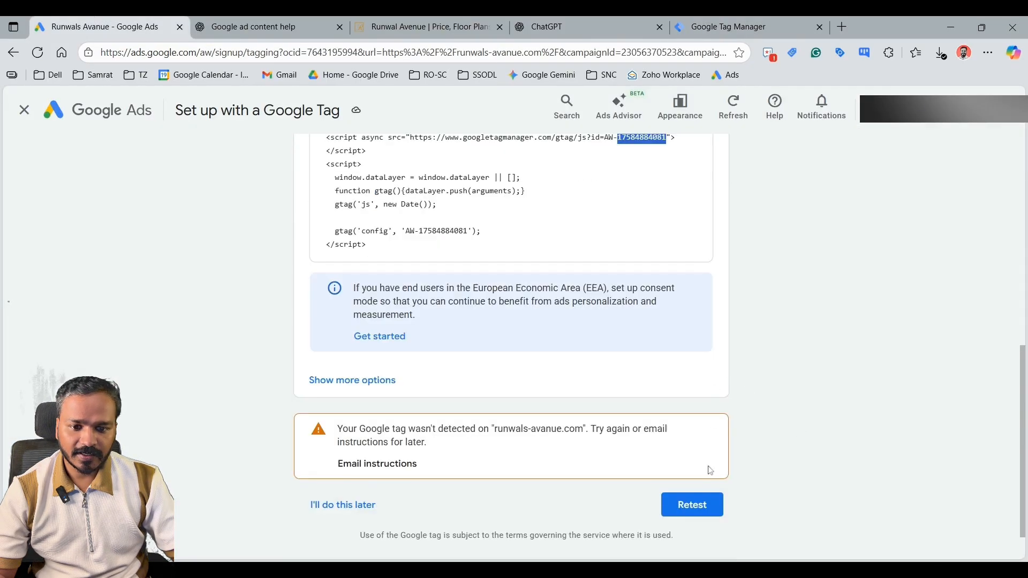
click(691, 504)
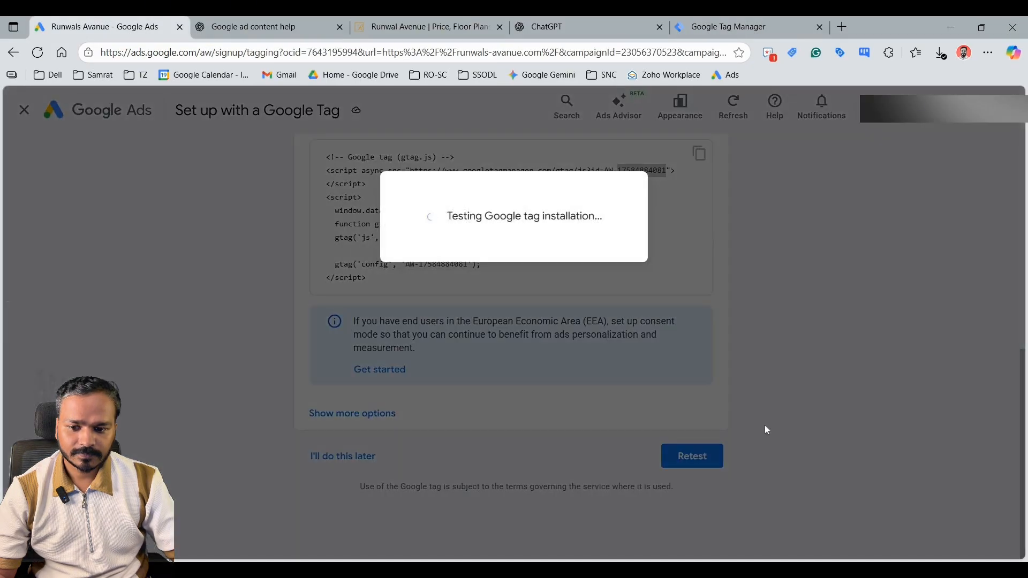
scroll(762, 428, up, 4)
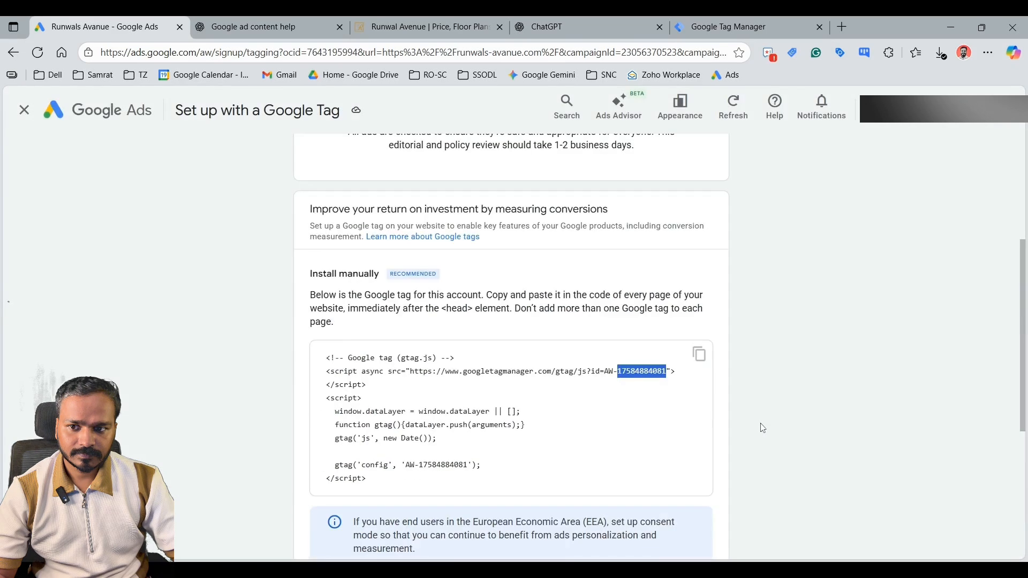
scroll(762, 428, down, 5)
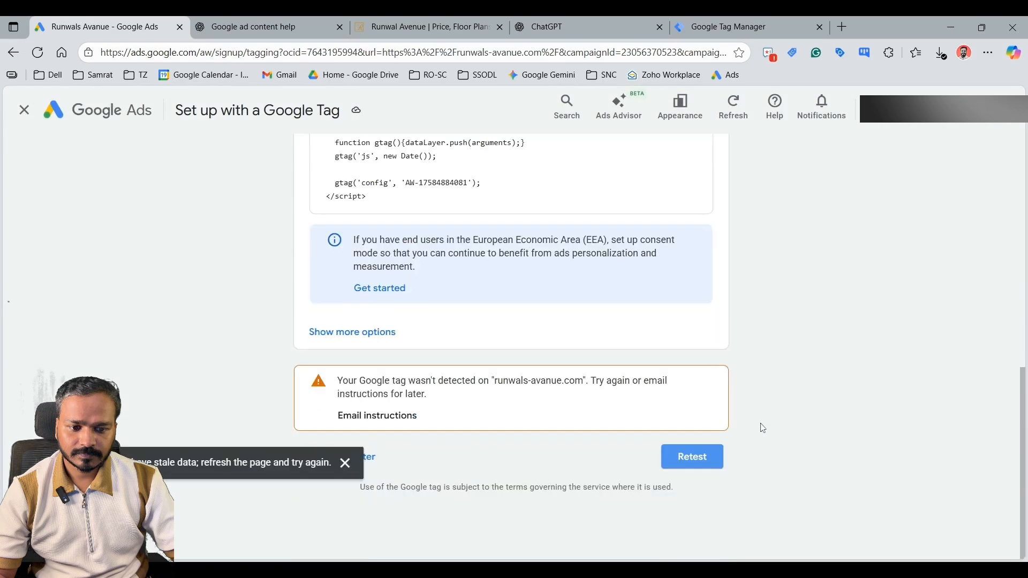
click(692, 457)
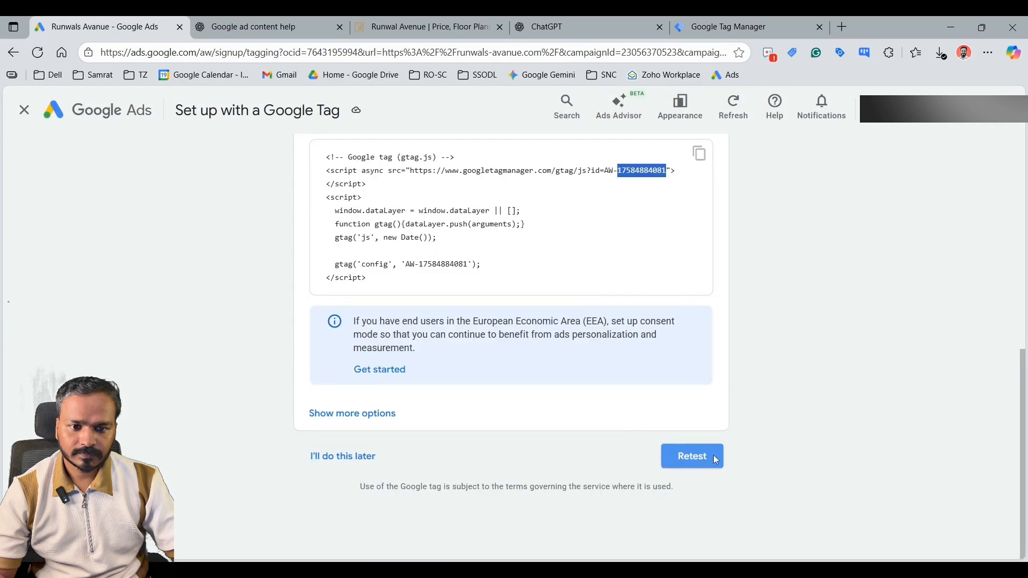
scroll(522, 413, up, 5)
click(96, 155)
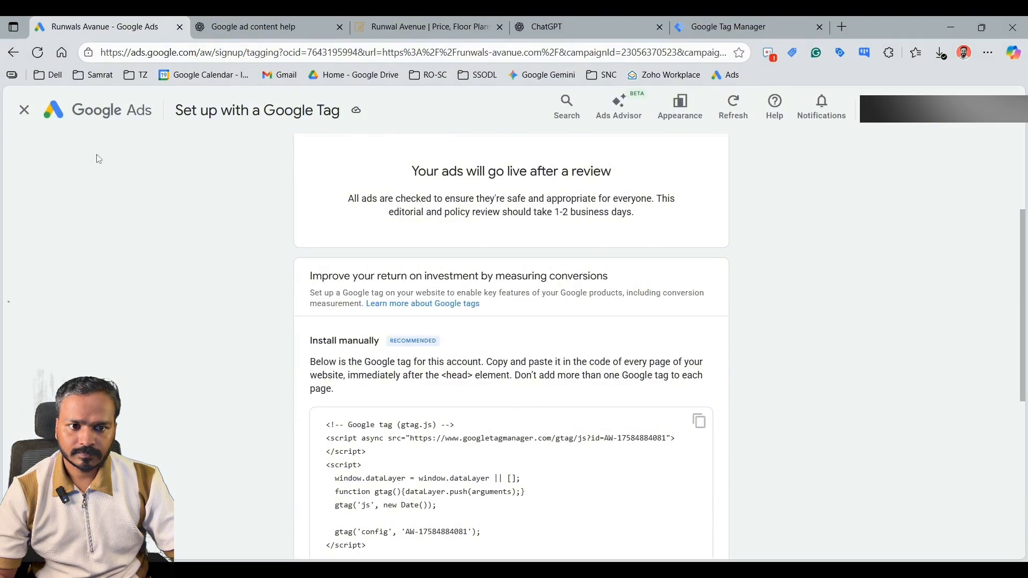
- Reload the Google tag setup page and finish it, keeping the Submit lead form event snippet on Page load
click(38, 52)
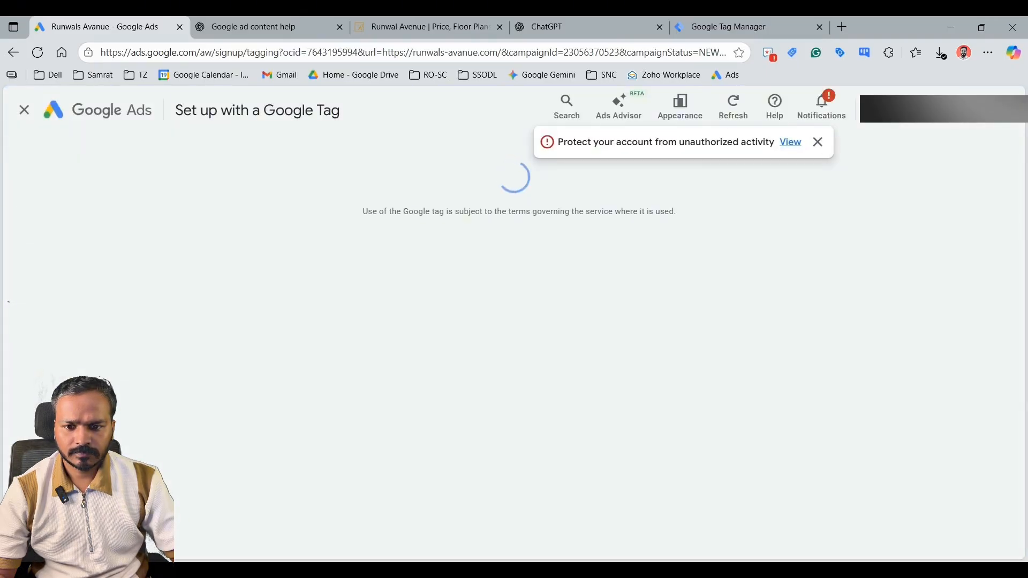
scroll(418, 308, down, 4)
scroll(418, 308, up, 5)
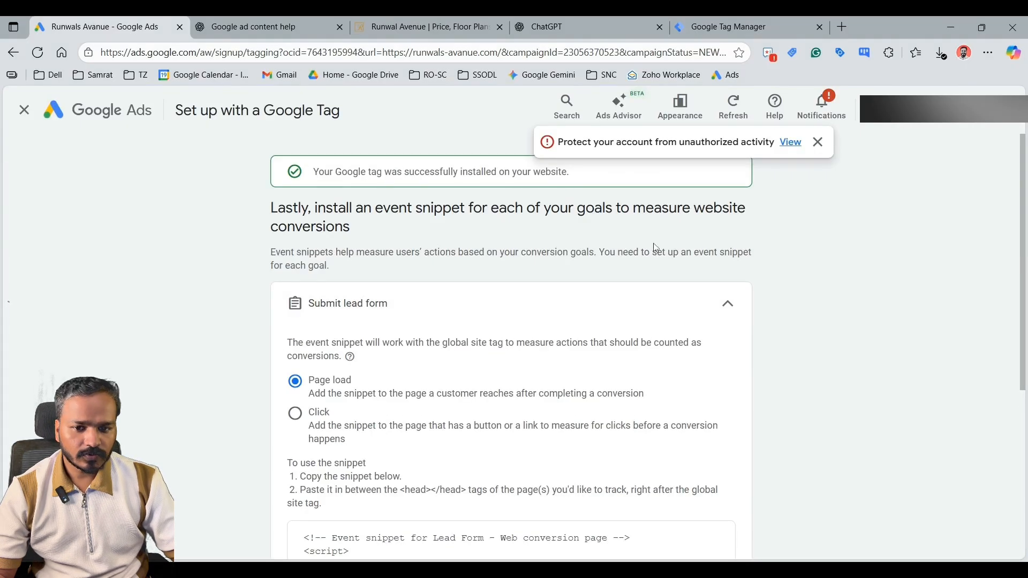
scroll(652, 247, down, 5)
click(690, 482)
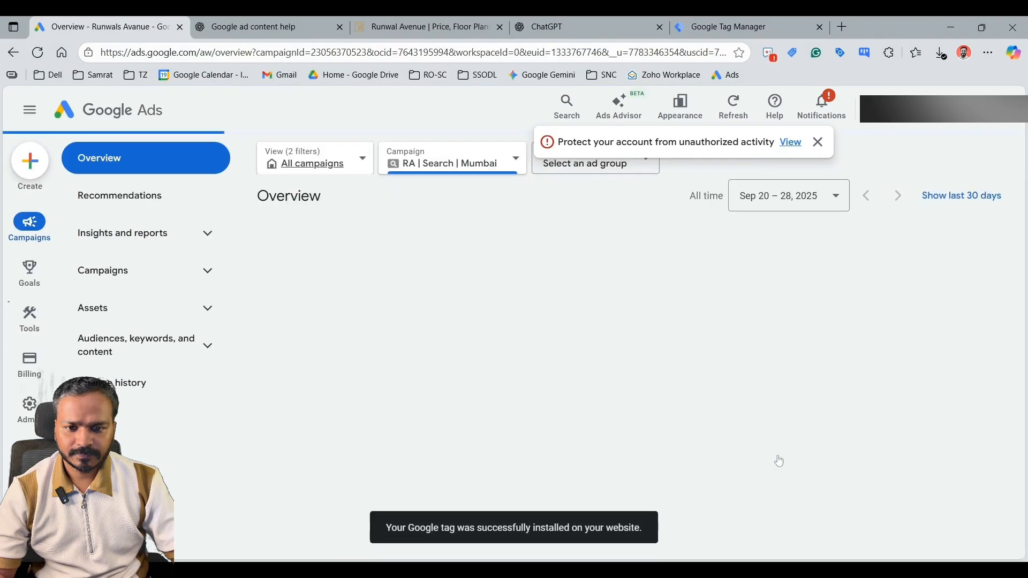